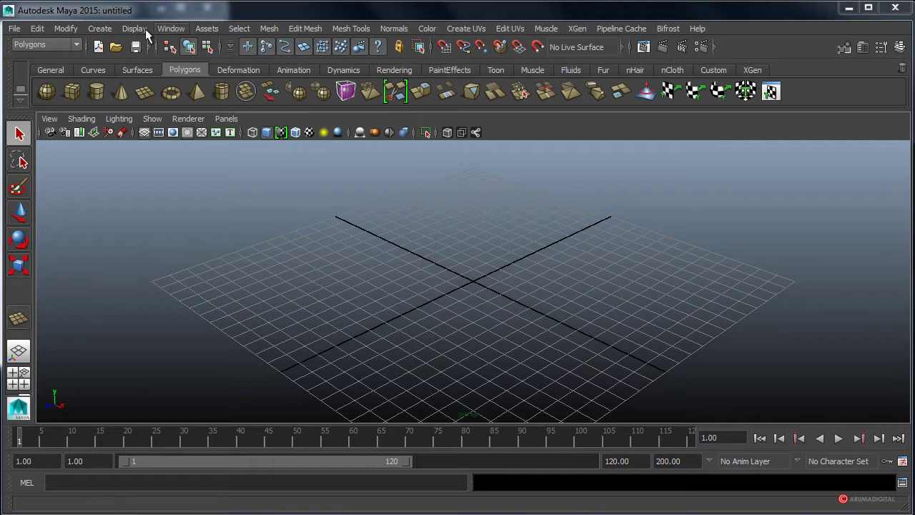
# Create a large polygon plane, pPlane1, spanning the grid as the floor
pyautogui.click(100, 28)
pyautogui.moveTo(133, 63)
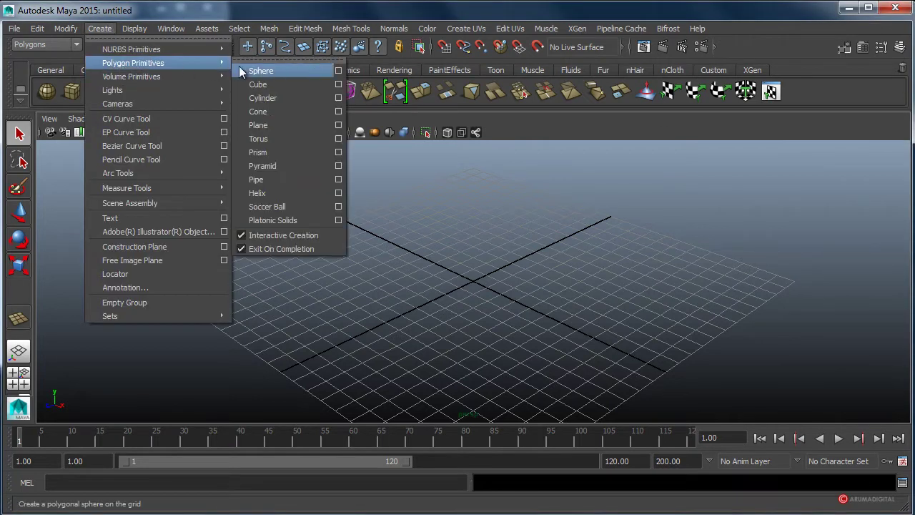
pyautogui.click(264, 125)
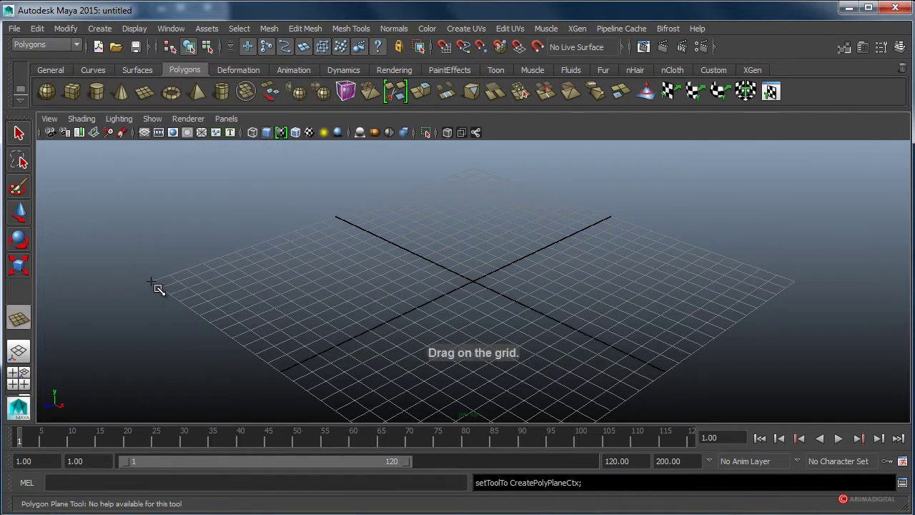
pyautogui.moveTo(152, 282); pyautogui.dragTo(797, 279)
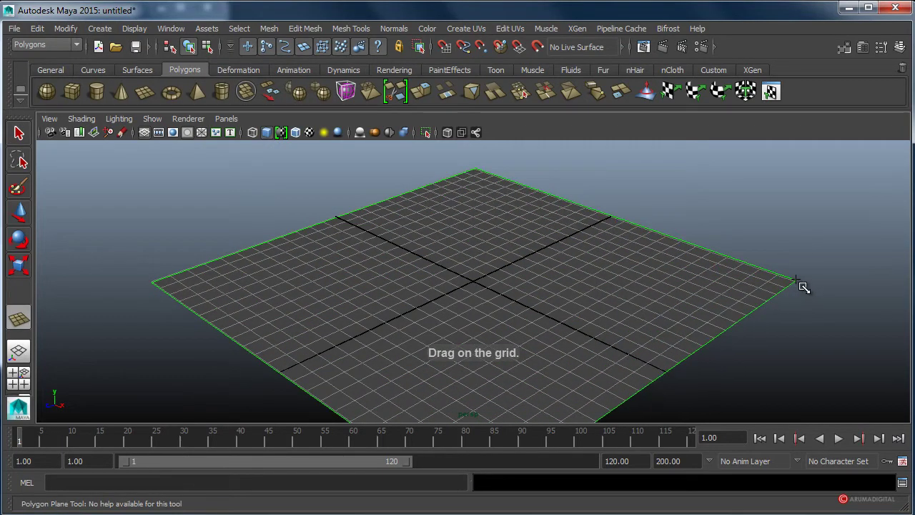
pyautogui.press('q')
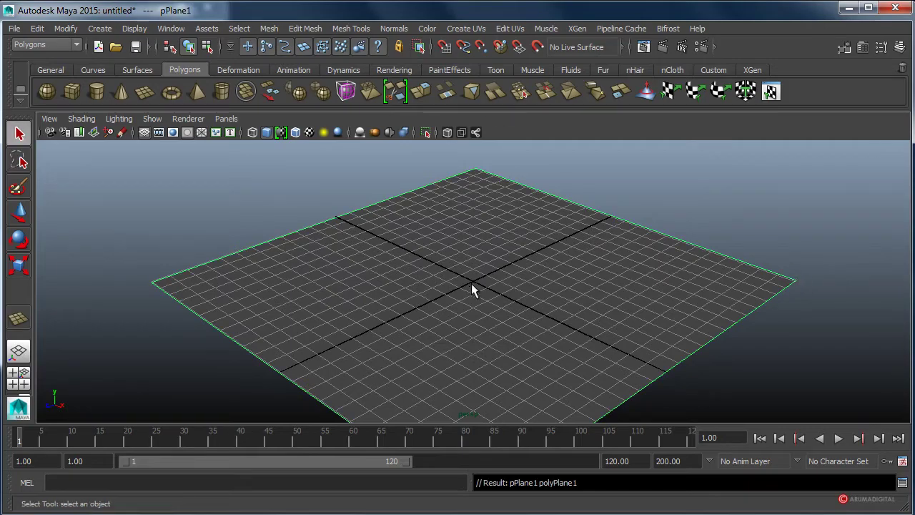
pyautogui.moveTo(463, 281)
pyautogui.keyDown('alt'); pyautogui.mouseDown()
pyautogui.moveTo(572, 280)
pyautogui.moveTo(505, 274)
pyautogui.moveTo(521, 267)
pyautogui.moveTo(508, 275)
pyautogui.mouseUp(); pyautogui.keyUp('alt')
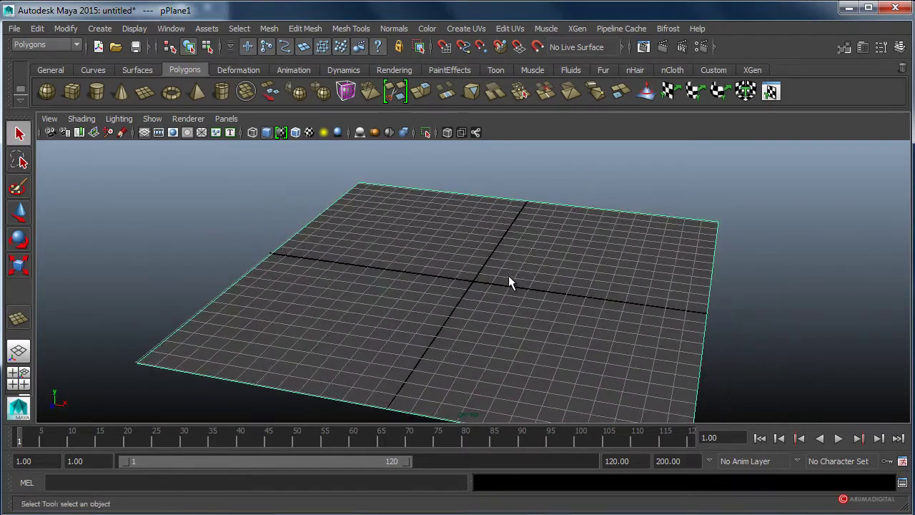
# Build a tall, thin polygon cube, pCube1, standing across the floor as a wall
pyautogui.click(100, 29)
pyautogui.moveTo(133, 63)
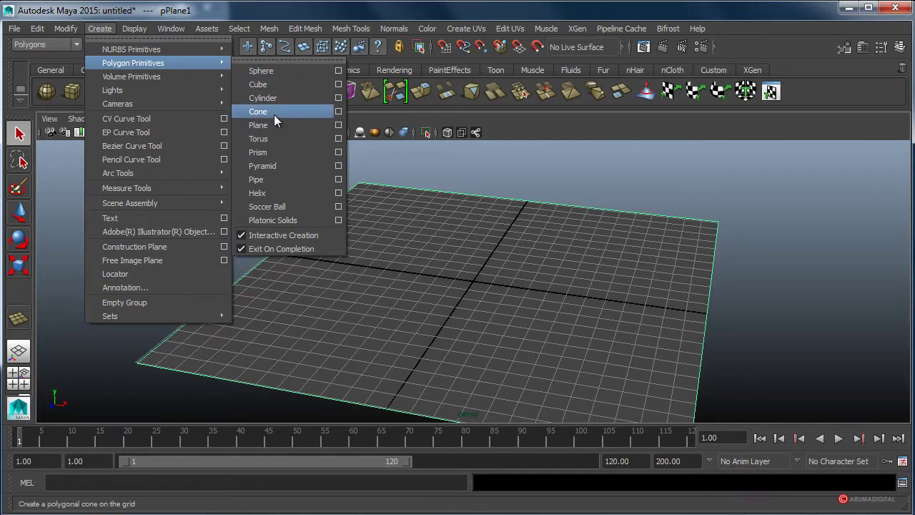
pyautogui.click(261, 87)
pyautogui.moveTo(296, 289)
pyautogui.keyDown('alt'); pyautogui.mouseDown()
pyautogui.moveTo(288, 292)
pyautogui.moveTo(281, 252)
pyautogui.moveTo(574, 266)
pyautogui.moveTo(714, 325)
pyautogui.mouseUp(); pyautogui.keyUp('alt')
pyautogui.moveTo(588, 290)
pyautogui.mouseDown()
pyautogui.moveTo(601, 133)
pyautogui.moveTo(562, 198)
pyautogui.moveTo(634, 221)
pyautogui.moveTo(487, 265)
pyautogui.moveTo(474, 321)
pyautogui.moveTo(360, 322)
pyautogui.moveTo(422, 307)
pyautogui.moveTo(432, 324)
pyautogui.moveTo(345, 341)
pyautogui.mouseUp()
pyautogui.click(435, 349)
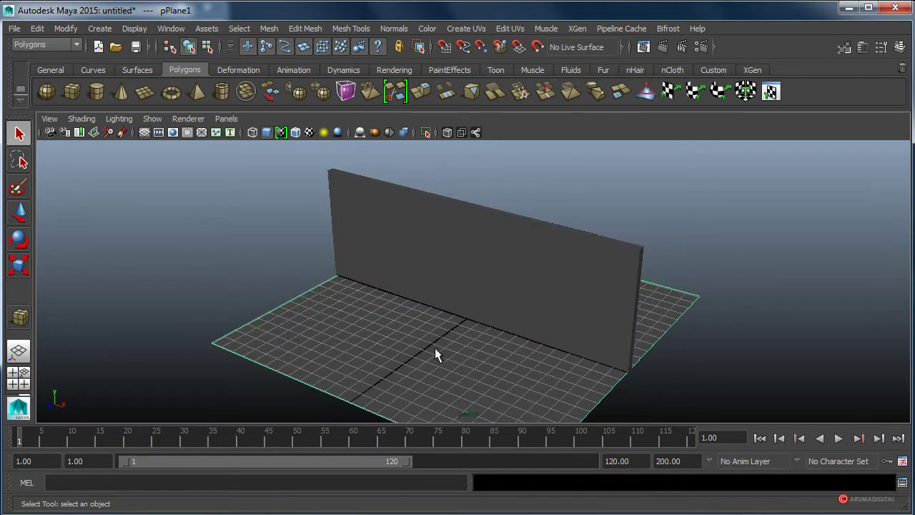
pyautogui.moveTo(435, 349)
pyautogui.keyDown('alt'); pyautogui.mouseDown()
pyautogui.moveTo(562, 292)
pyautogui.moveTo(529, 243)
pyautogui.mouseUp(); pyautogui.keyUp('alt')
pyautogui.click(528, 243)
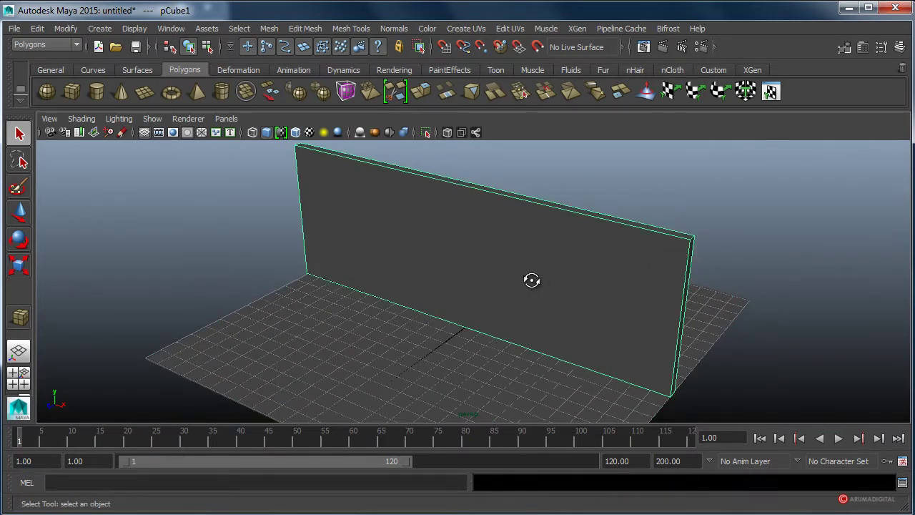
# Duplicate the wall, then scale and lower the copy into a door-shaped block piercing it
pyautogui.keyDown('alt'); pyautogui.moveTo(531, 280); pyautogui.dragTo(524, 284); pyautogui.keyUp('alt')
pyautogui.hotkey('ctrl', 'd')
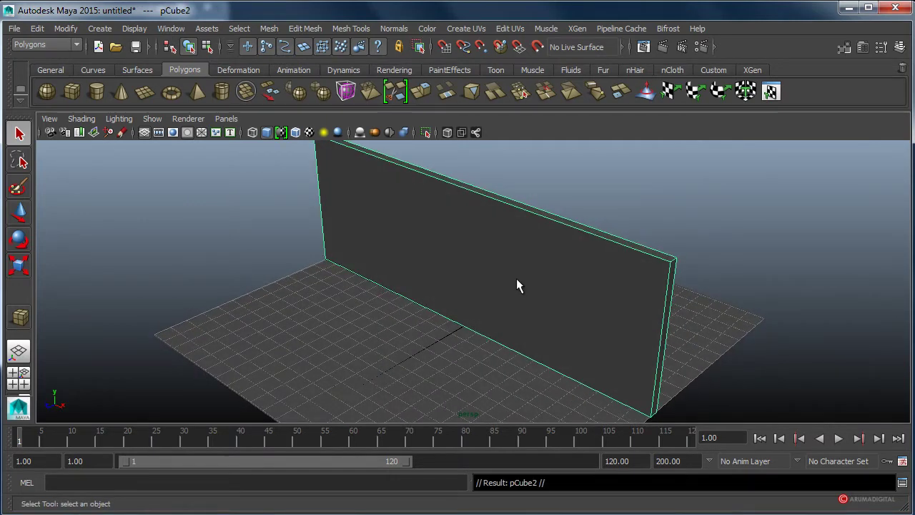
pyautogui.press('r')
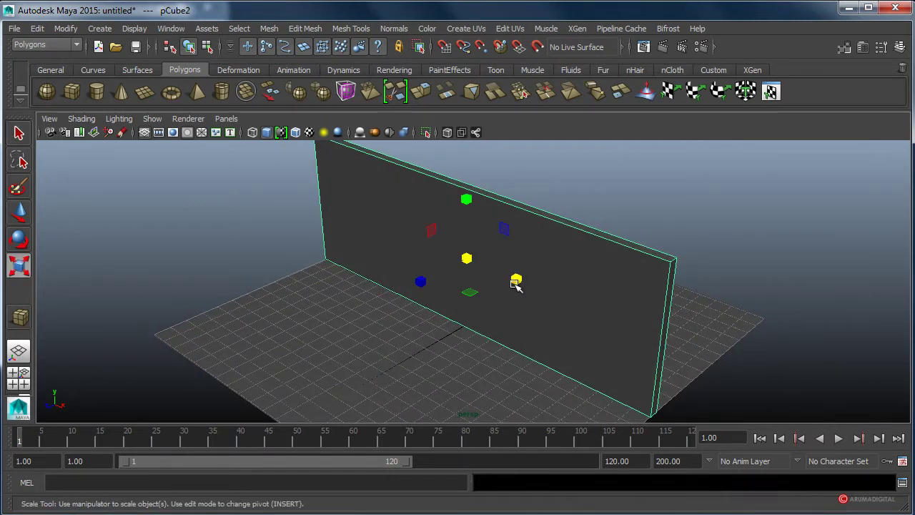
pyautogui.moveTo(515, 283)
pyautogui.mouseDown()
pyautogui.moveTo(470, 272)
pyautogui.moveTo(479, 278)
pyautogui.mouseUp()
pyautogui.moveTo(467, 200); pyautogui.dragTo(468, 212)
pyautogui.moveTo(514, 279); pyautogui.dragTo(509, 278)
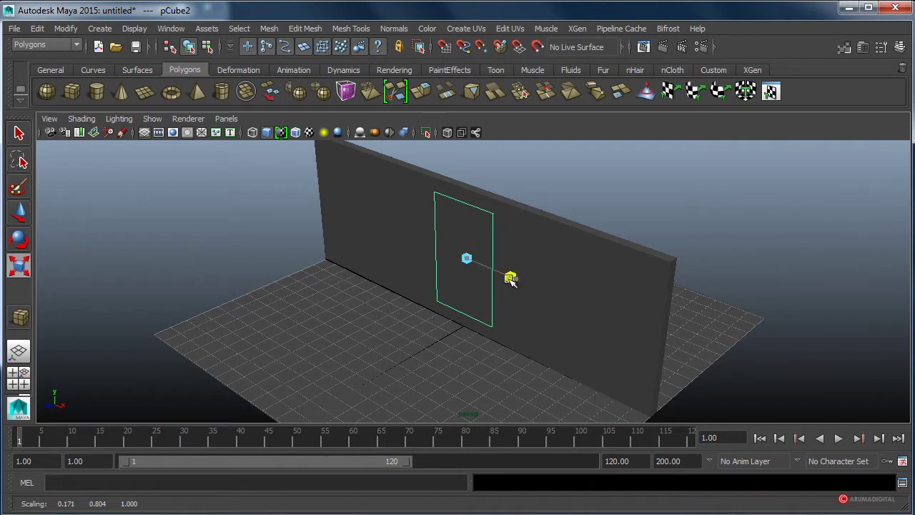
pyautogui.moveTo(421, 283)
pyautogui.mouseDown()
pyautogui.moveTo(381, 300)
pyautogui.moveTo(398, 294)
pyautogui.mouseUp()
pyautogui.moveTo(476, 317)
pyautogui.keyDown('alt'); pyautogui.mouseDown()
pyautogui.moveTo(425, 286)
pyautogui.moveTo(551, 303)
pyautogui.moveTo(618, 294)
pyautogui.moveTo(607, 288)
pyautogui.mouseUp(); pyautogui.keyUp('alt')
pyautogui.press('w')
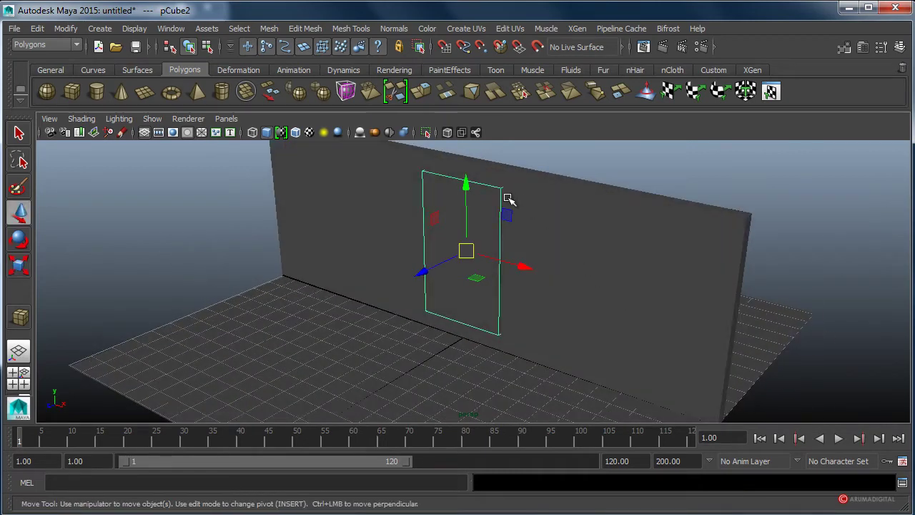
pyautogui.moveTo(466, 186); pyautogui.dragTo(472, 208)
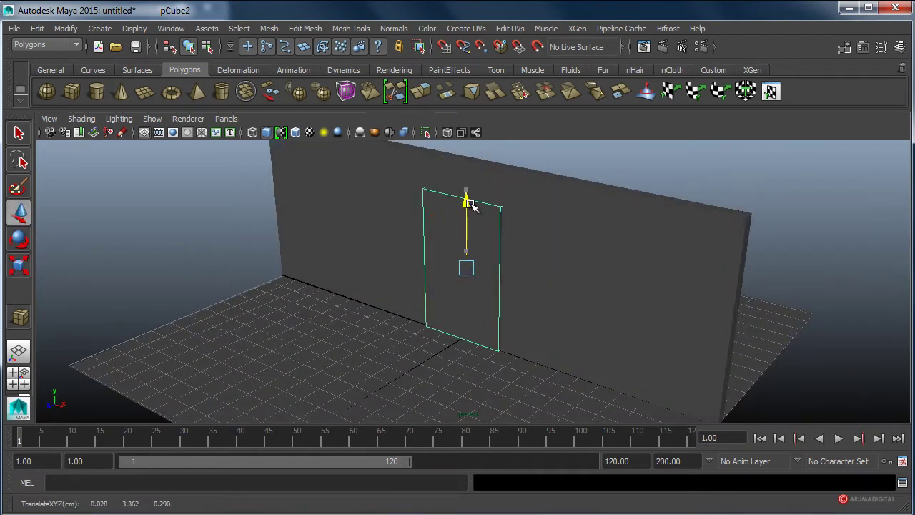
pyautogui.moveTo(403, 245)
pyautogui.keyDown('alt'); pyautogui.mouseDown()
pyautogui.moveTo(639, 266)
pyautogui.moveTo(482, 257)
pyautogui.mouseUp(); pyautogui.keyUp('alt')
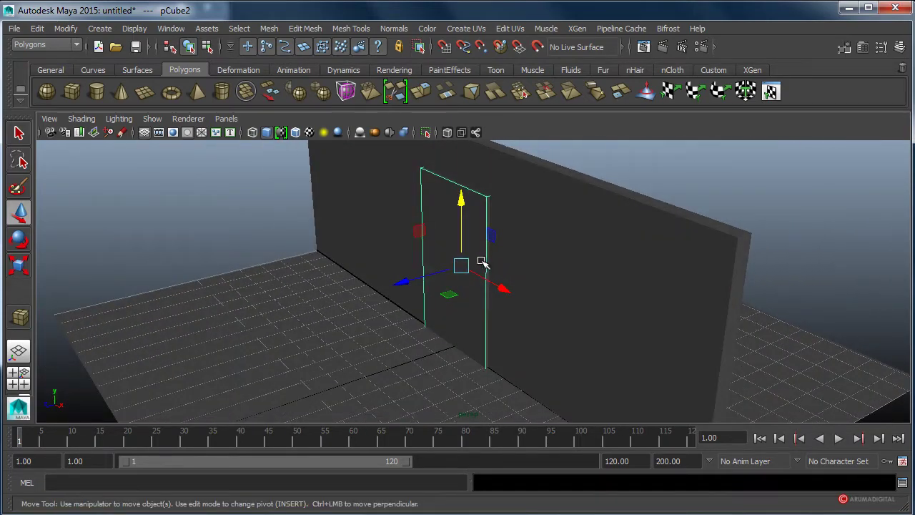
# Duplicate the door block, make it slightly thinner, narrower and shorter, and lower it to the floor
pyautogui.hotkey('ctrl', 'd')
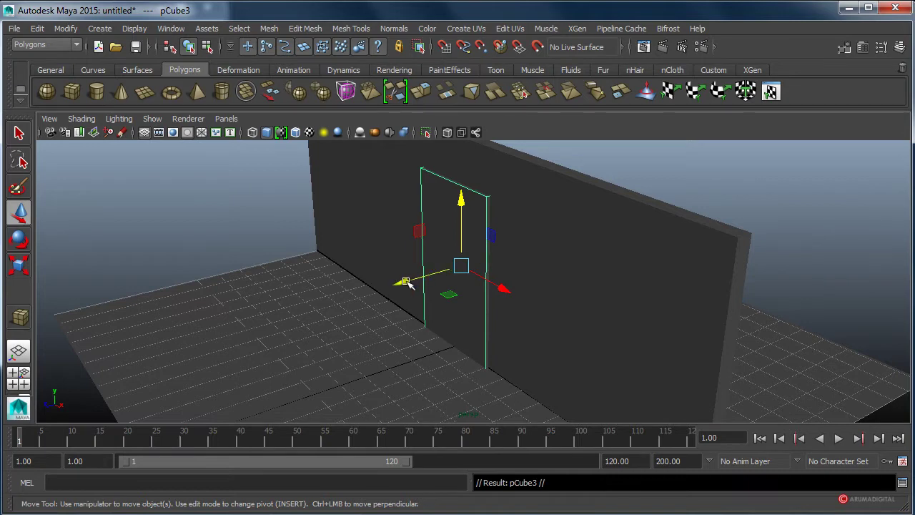
pyautogui.press('r')
pyautogui.moveTo(405, 282); pyautogui.dragTo(361, 287)
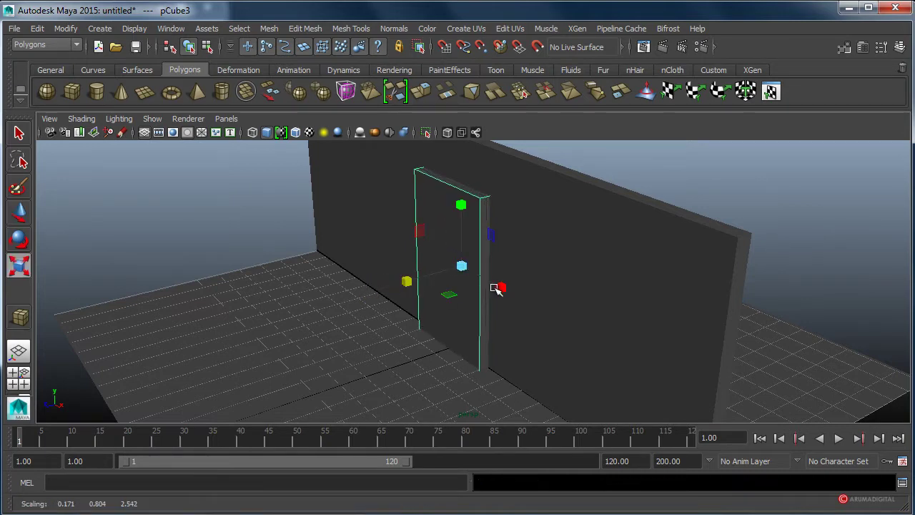
pyautogui.moveTo(497, 289); pyautogui.dragTo(492, 288)
pyautogui.moveTo(462, 206); pyautogui.dragTo(463, 208)
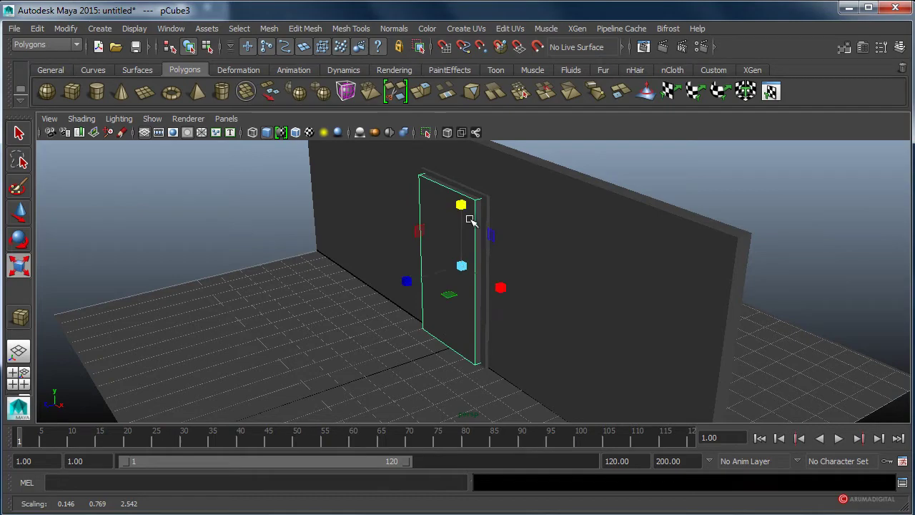
pyautogui.press('w')
pyautogui.moveTo(464, 204)
pyautogui.mouseDown()
pyautogui.moveTo(521, 241)
pyautogui.moveTo(562, 239)
pyautogui.moveTo(555, 225)
pyautogui.moveTo(574, 229)
pyautogui.moveTo(541, 225)
pyautogui.moveTo(574, 232)
pyautogui.moveTo(427, 291)
pyautogui.moveTo(435, 298)
pyautogui.mouseUp()
# Subtract the first door block from the wall with Boolean Difference
pyautogui.click(644, 220)
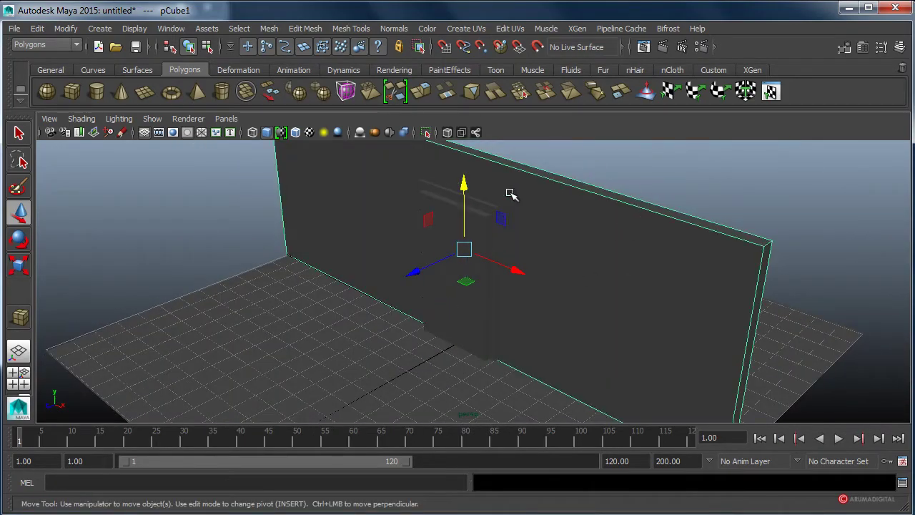
pyautogui.click(486, 202)
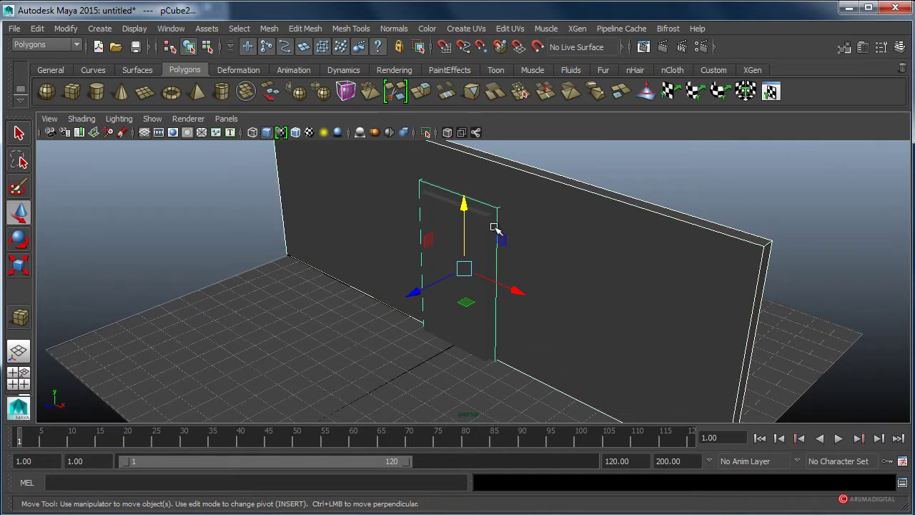
pyautogui.click(269, 28)
pyautogui.click(401, 78)
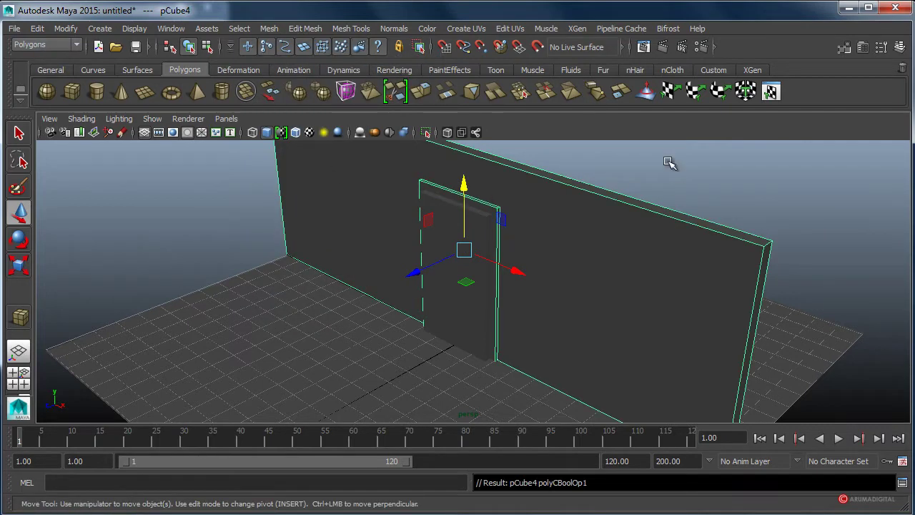
# Subtract the second door block from the result, cutting the doorway down to the floor
pyautogui.click(652, 180)
pyautogui.click(511, 205)
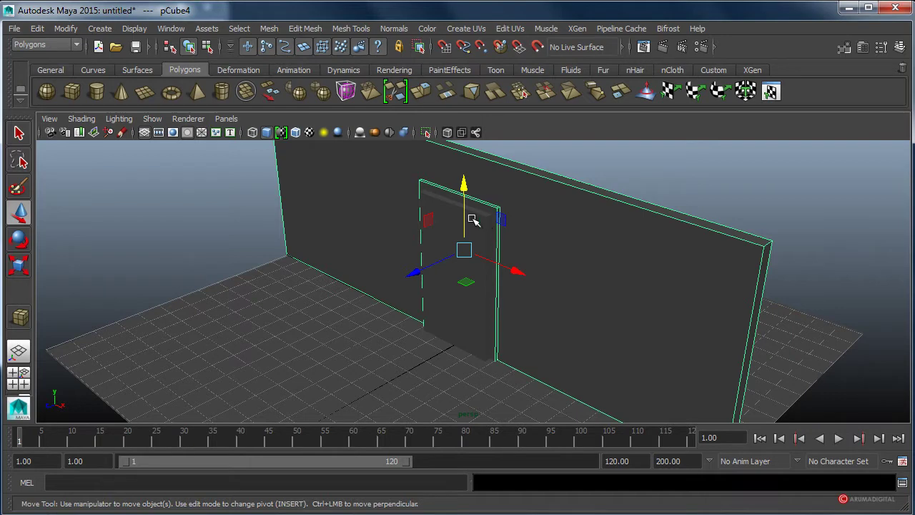
pyautogui.keyDown('shift'); pyautogui.click(448, 211); pyautogui.keyUp('shift')
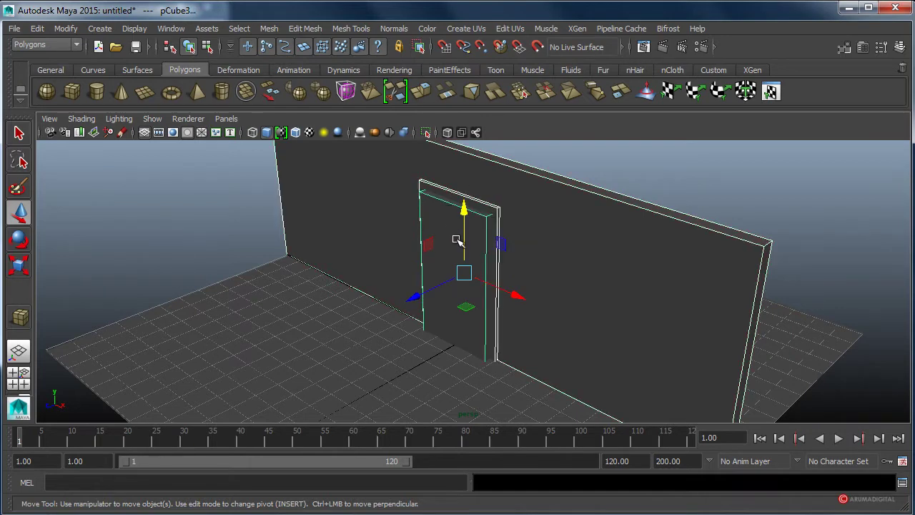
pyautogui.keyDown('alt'); pyautogui.moveTo(457, 241); pyautogui.dragTo(563, 184); pyautogui.keyUp('alt')
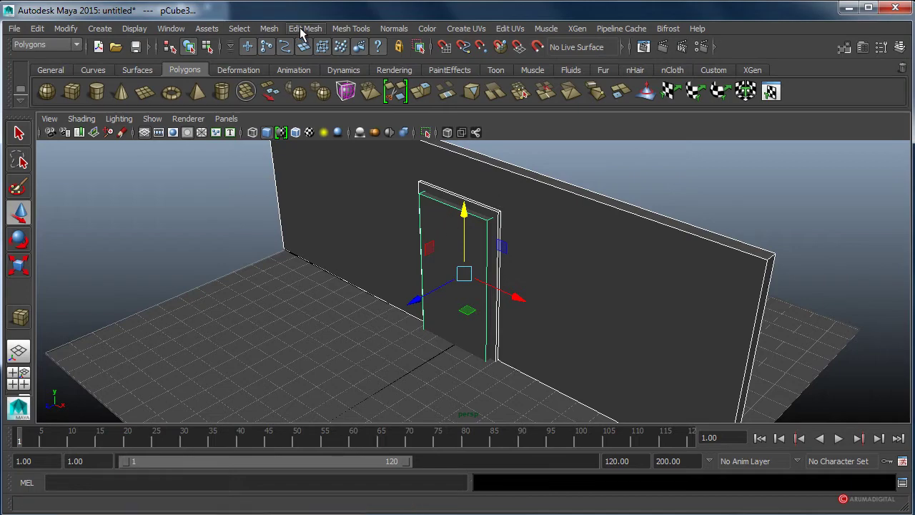
pyautogui.click(270, 29)
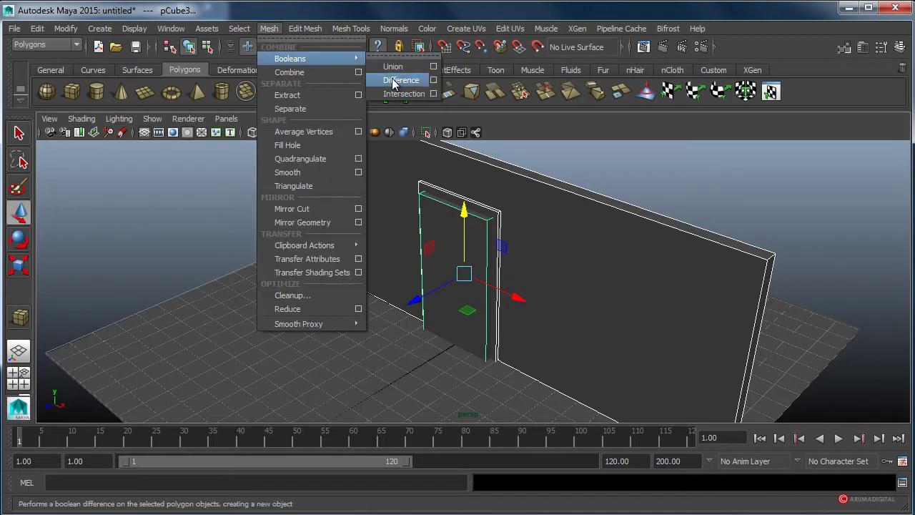
pyautogui.click(392, 80)
pyautogui.moveTo(543, 214)
pyautogui.keyDown('alt'); pyautogui.mouseDown()
pyautogui.moveTo(728, 194)
pyautogui.moveTo(572, 266)
pyautogui.moveTo(460, 262)
pyautogui.moveTo(558, 260)
pyautogui.moveTo(490, 218)
pyautogui.moveTo(509, 272)
pyautogui.moveTo(470, 278)
pyautogui.moveTo(550, 251)
pyautogui.moveTo(494, 272)
pyautogui.moveTo(522, 261)
pyautogui.mouseUp(); pyautogui.keyUp('alt')
pyautogui.click(728, 194)
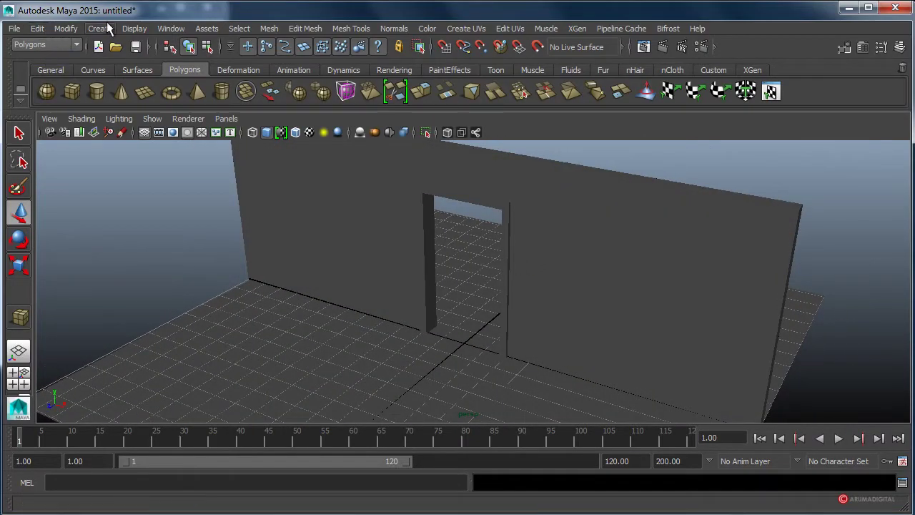
# Create a new cube in the doorway, thin it and rotate it about 93° into a door panel
pyautogui.click(103, 30)
pyautogui.click(258, 83)
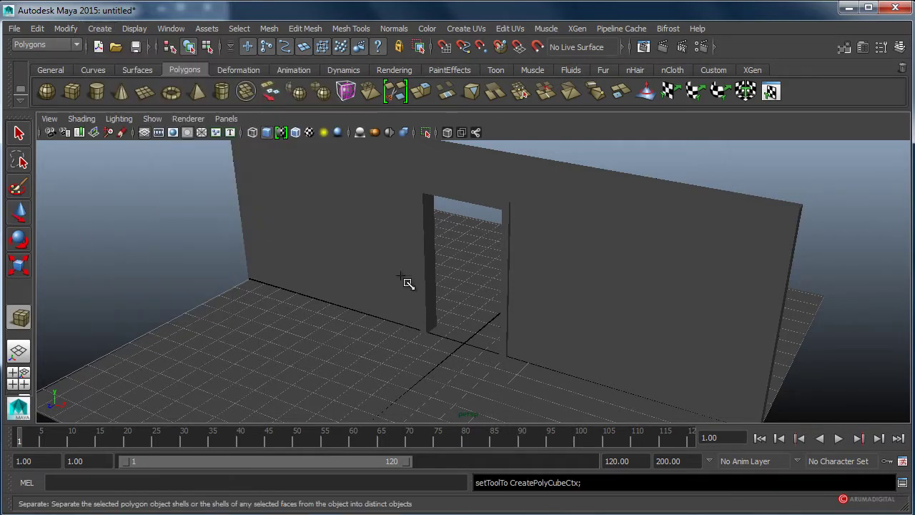
pyautogui.moveTo(408, 284)
pyautogui.keyDown('alt'); pyautogui.mouseDown()
pyautogui.moveTo(453, 369)
pyautogui.moveTo(444, 370)
pyautogui.moveTo(441, 361)
pyautogui.moveTo(490, 366)
pyautogui.mouseUp(); pyautogui.keyUp('alt')
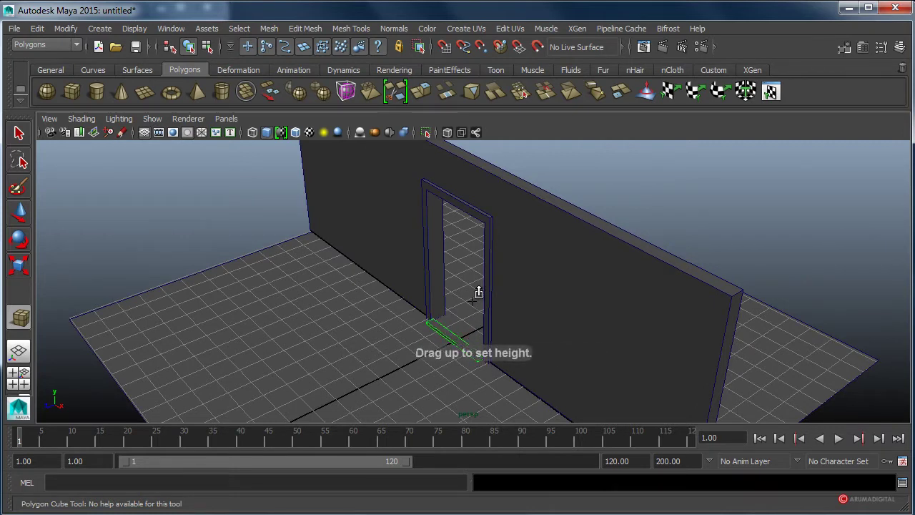
pyautogui.moveTo(480, 290)
pyautogui.mouseDown()
pyautogui.moveTo(486, 196)
pyautogui.moveTo(481, 206)
pyautogui.moveTo(621, 264)
pyautogui.moveTo(542, 265)
pyautogui.moveTo(547, 301)
pyautogui.moveTo(484, 315)
pyautogui.mouseUp()
pyautogui.moveTo(461, 358); pyautogui.dragTo(458, 358, button='middle')
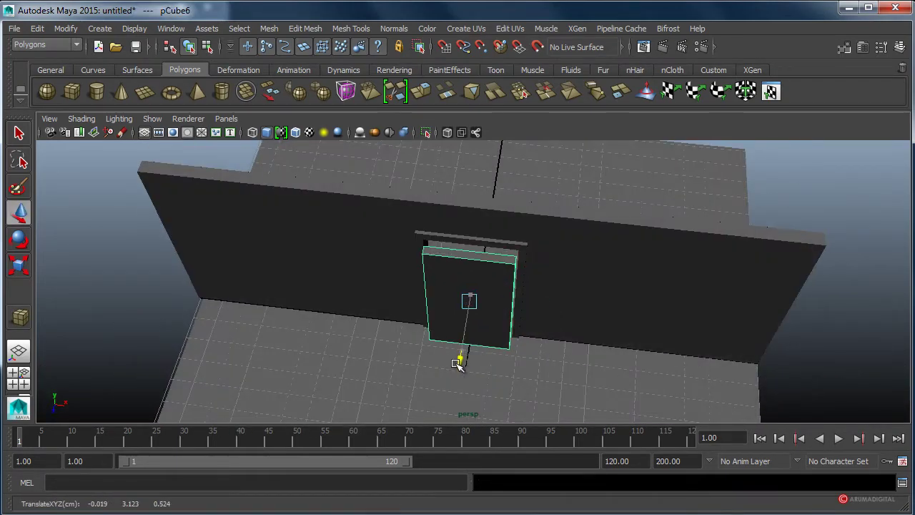
pyautogui.moveTo(517, 367)
pyautogui.keyDown('alt'); pyautogui.mouseDown()
pyautogui.moveTo(607, 358)
pyautogui.moveTo(532, 362)
pyautogui.mouseUp(); pyautogui.keyUp('alt')
pyautogui.press('r')
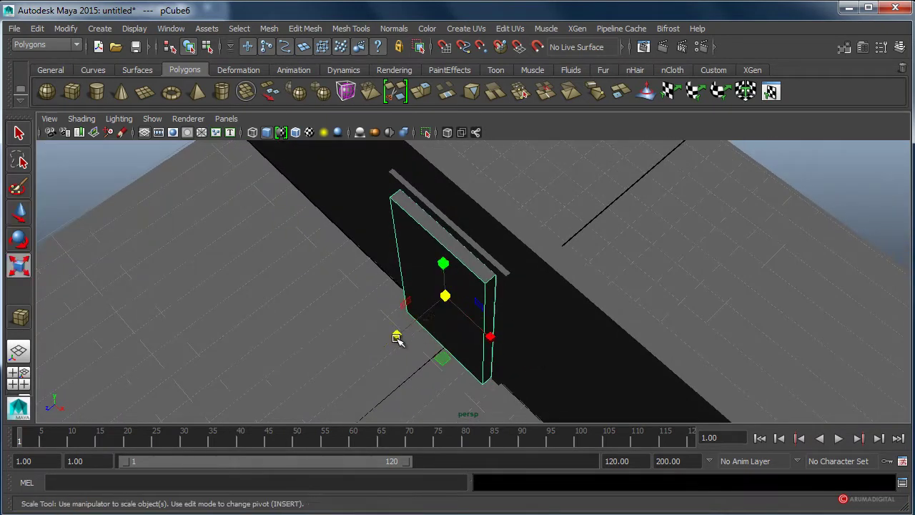
pyautogui.moveTo(397, 340)
pyautogui.mouseDown()
pyautogui.moveTo(413, 321)
pyautogui.moveTo(424, 326)
pyautogui.mouseUp()
pyautogui.press('e')
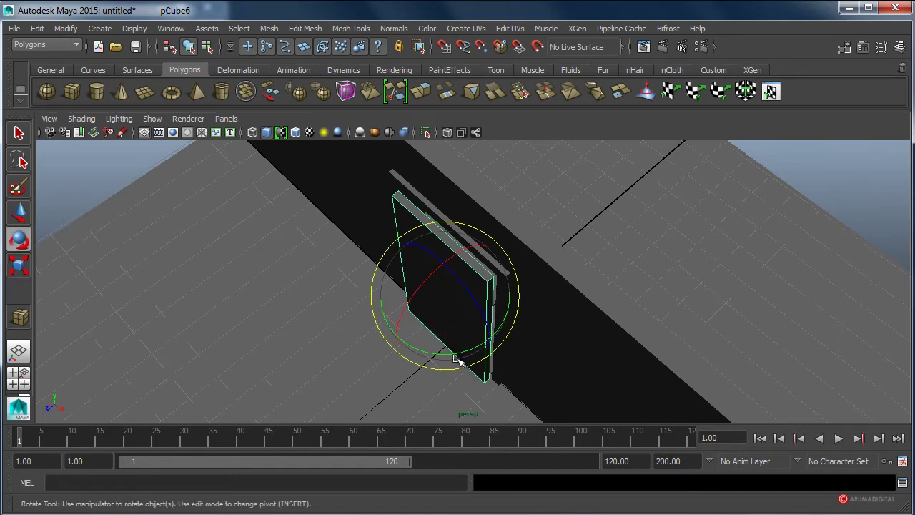
pyautogui.moveTo(456, 358)
pyautogui.mouseDown()
pyautogui.moveTo(378, 341)
pyautogui.moveTo(314, 257)
pyautogui.moveTo(545, 310)
pyautogui.moveTo(537, 302)
pyautogui.mouseUp()
# Move the door panel into the doorway so it stands ajar
pyautogui.press('w')
pyautogui.moveTo(534, 338); pyautogui.dragTo(560, 389)
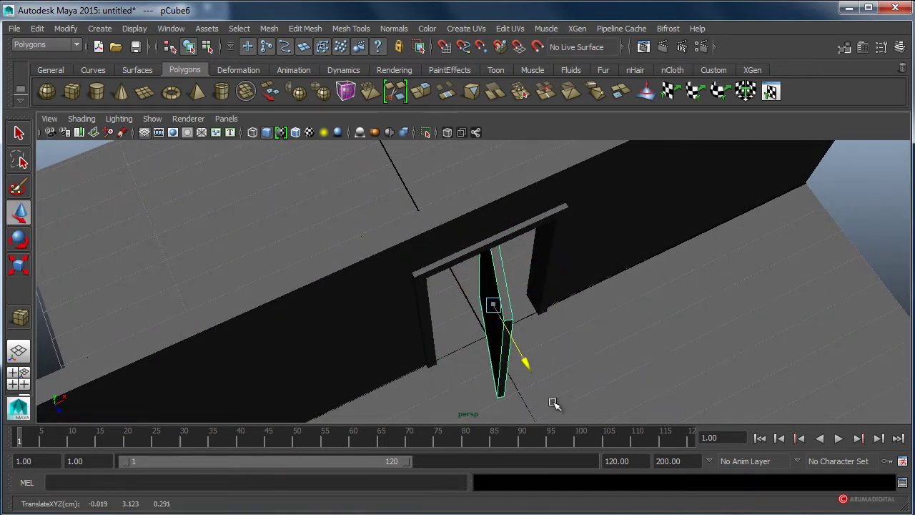
pyautogui.moveTo(579, 322)
pyautogui.mouseDown()
pyautogui.moveTo(498, 360)
pyautogui.moveTo(532, 310)
pyautogui.mouseUp()
pyautogui.moveTo(481, 365)
pyautogui.mouseDown()
pyautogui.moveTo(474, 369)
pyautogui.moveTo(486, 371)
pyautogui.mouseUp()
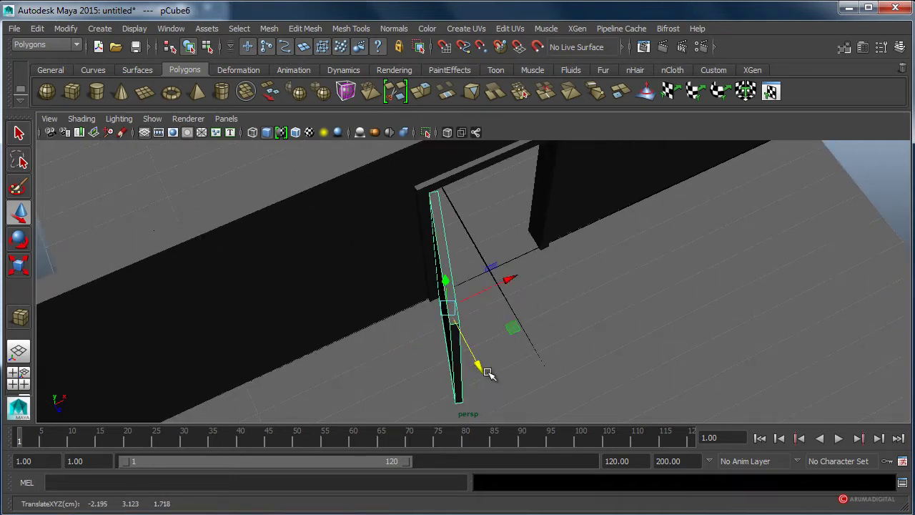
pyautogui.click(506, 283)
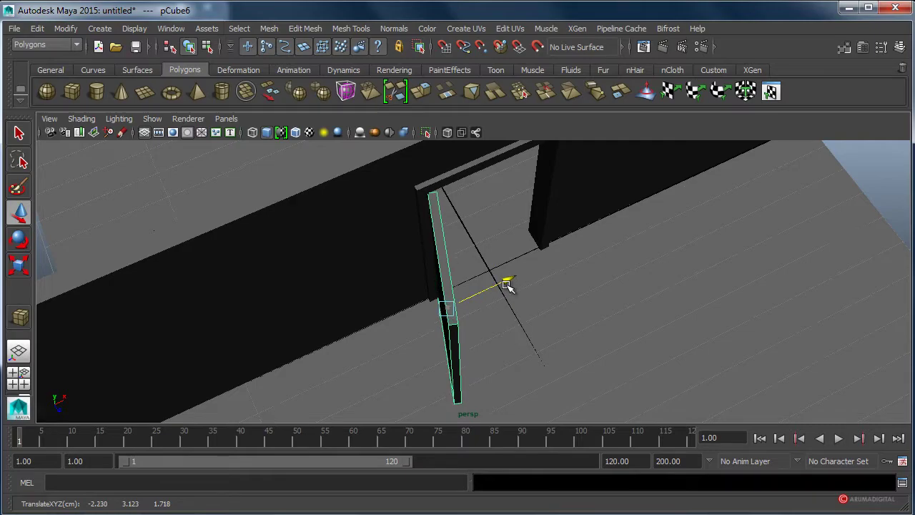
pyautogui.moveTo(507, 283)
pyautogui.keyDown('alt'); pyautogui.mouseDown()
pyautogui.moveTo(454, 326)
pyautogui.moveTo(412, 301)
pyautogui.moveTo(380, 380)
pyautogui.moveTo(501, 323)
pyautogui.mouseUp(); pyautogui.keyUp('alt')
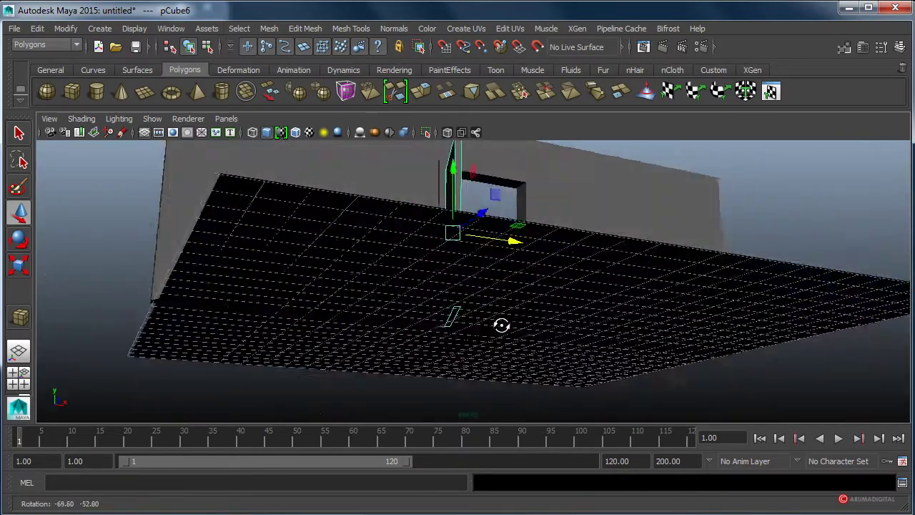
pyautogui.moveTo(500, 323)
pyautogui.keyDown('alt'); pyautogui.mouseDown(button='right')
pyautogui.moveTo(532, 363)
pyautogui.moveTo(337, 336)
pyautogui.mouseUp(button='right'); pyautogui.keyUp('alt')
pyautogui.moveTo(337, 336)
pyautogui.keyDown('alt'); pyautogui.mouseDown()
pyautogui.moveTo(322, 327)
pyautogui.moveTo(339, 379)
pyautogui.mouseUp(); pyautogui.keyUp('alt')
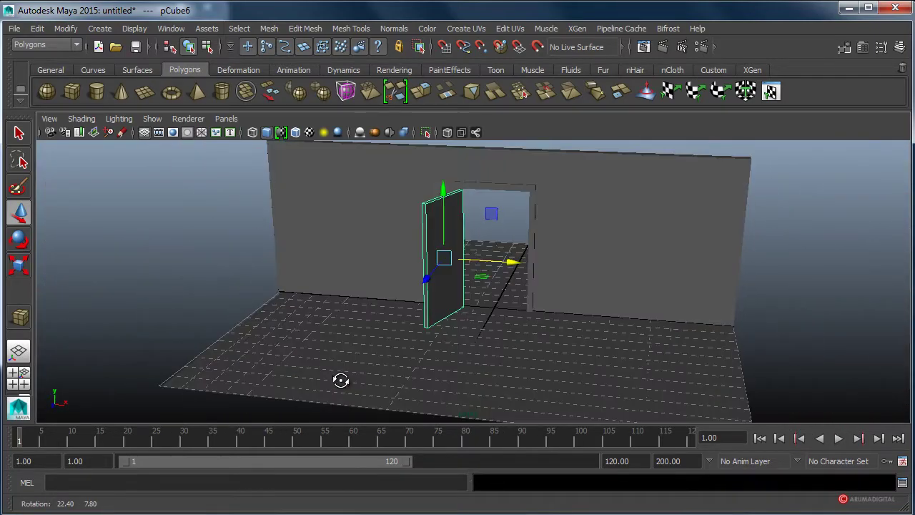
pyautogui.moveTo(440, 191); pyautogui.dragTo(445, 198)
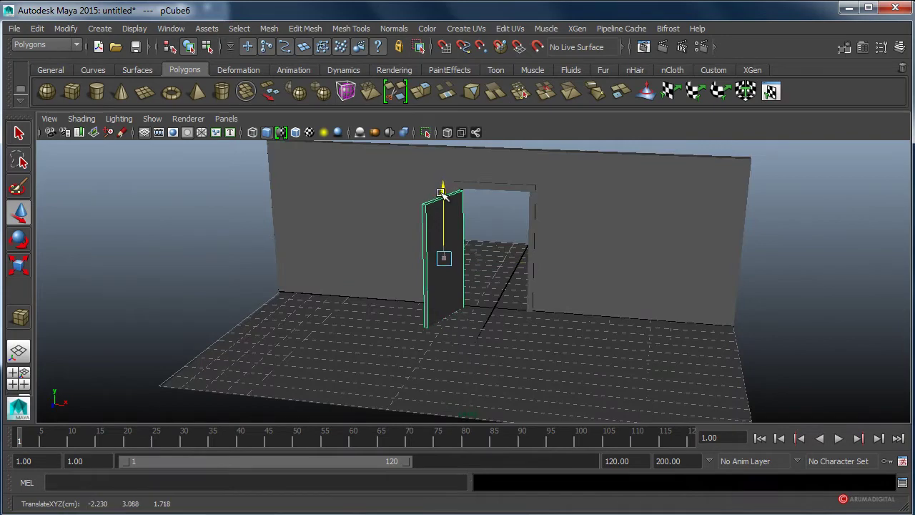
pyautogui.moveTo(441, 192)
pyautogui.keyDown('alt'); pyautogui.mouseDown()
pyautogui.moveTo(596, 280)
pyautogui.moveTo(365, 306)
pyautogui.moveTo(392, 348)
pyautogui.mouseUp(); pyautogui.keyUp('alt')
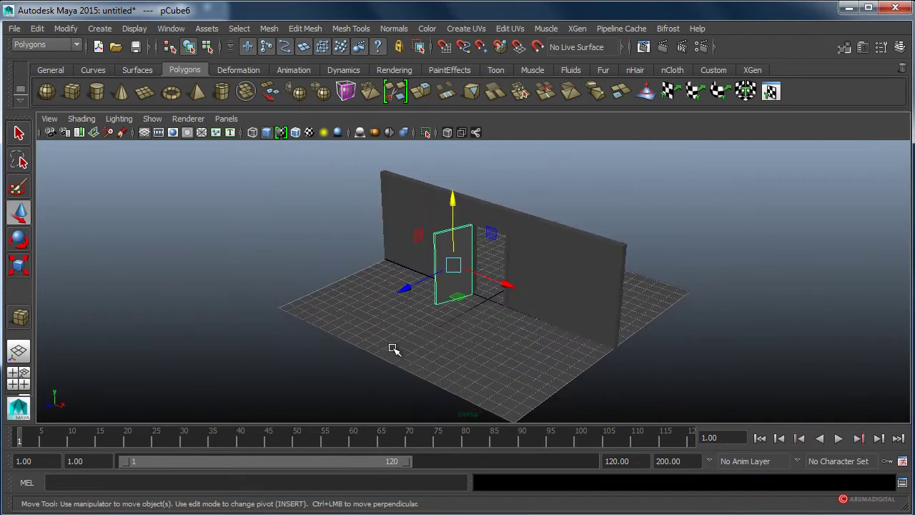
# Scale the floor plane pPlane1 uniformly up to 1.863
pyautogui.click(424, 317)
pyautogui.press('r')
pyautogui.moveTo(489, 300)
pyautogui.mouseDown()
pyautogui.moveTo(717, 289)
pyautogui.moveTo(684, 288)
pyautogui.moveTo(658, 311)
pyautogui.moveTo(647, 302)
pyautogui.moveTo(690, 307)
pyautogui.moveTo(599, 300)
pyautogui.moveTo(689, 307)
pyautogui.moveTo(618, 318)
pyautogui.mouseUp()
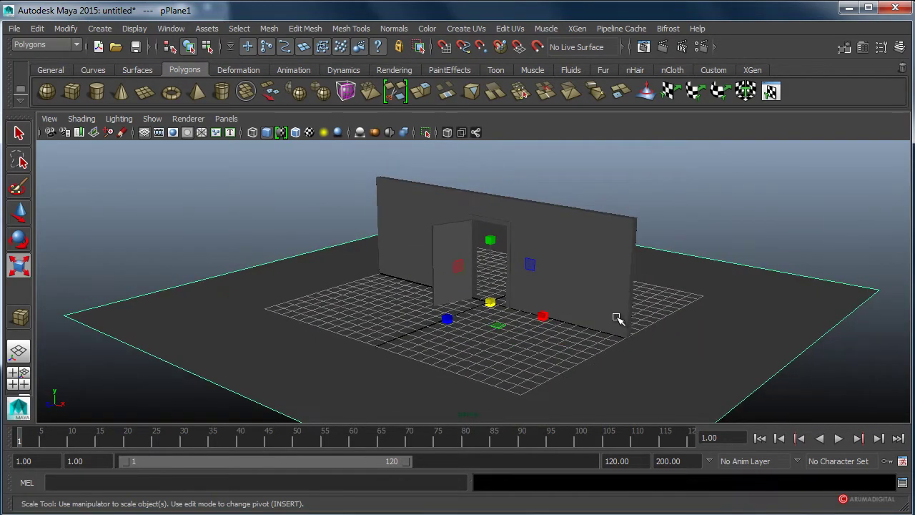
# Create a polygon sphere, pSphere1, on the floor in front of the wall
pyautogui.click(107, 33)
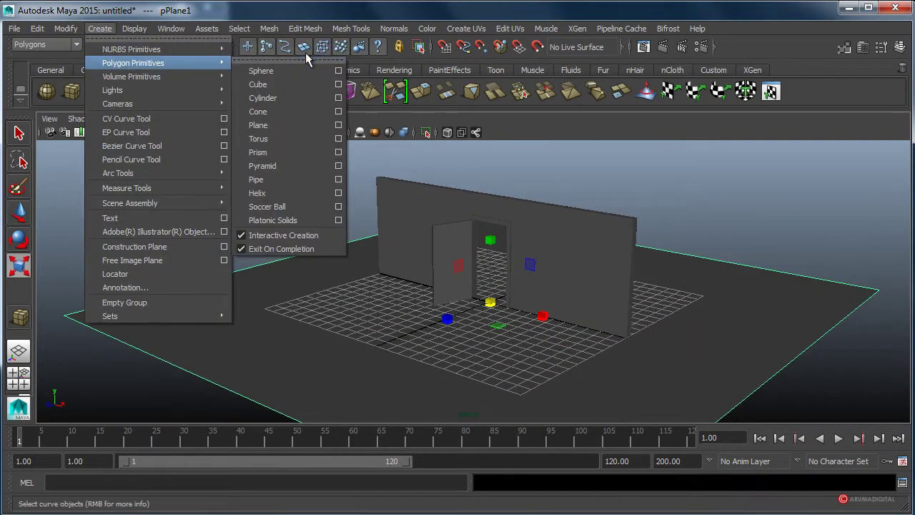
pyautogui.click(268, 70)
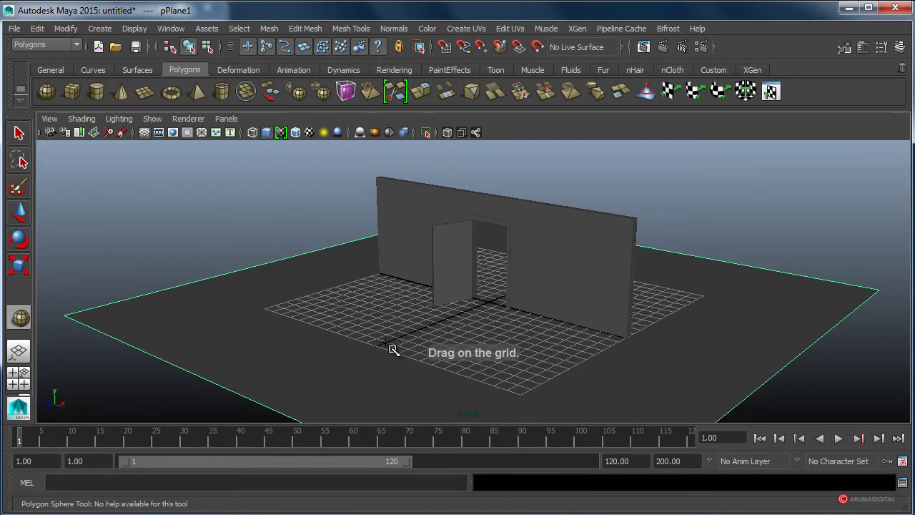
pyautogui.moveTo(388, 348); pyautogui.dragTo(400, 340)
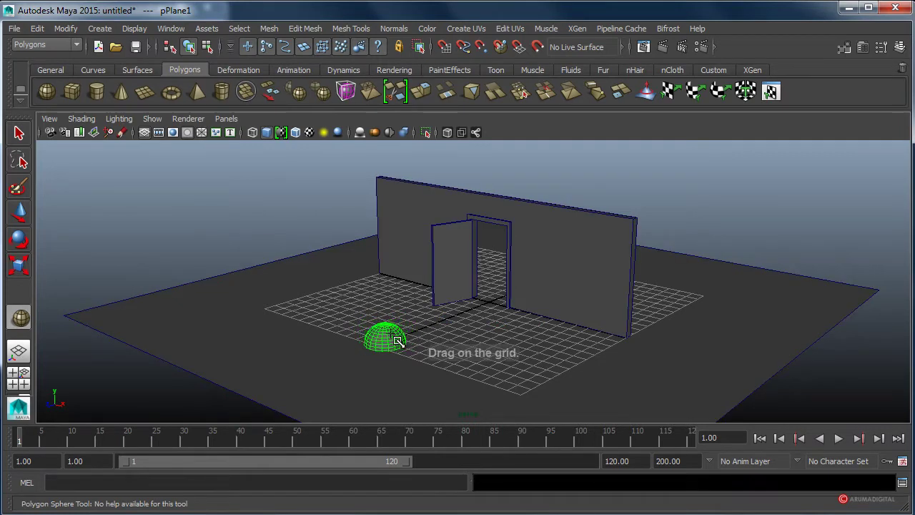
pyautogui.press('r')
pyautogui.moveTo(401, 340)
pyautogui.keyDown('alt'); pyautogui.mouseDown()
pyautogui.moveTo(560, 345)
pyautogui.moveTo(643, 286)
pyautogui.mouseUp(); pyautogui.keyUp('alt')
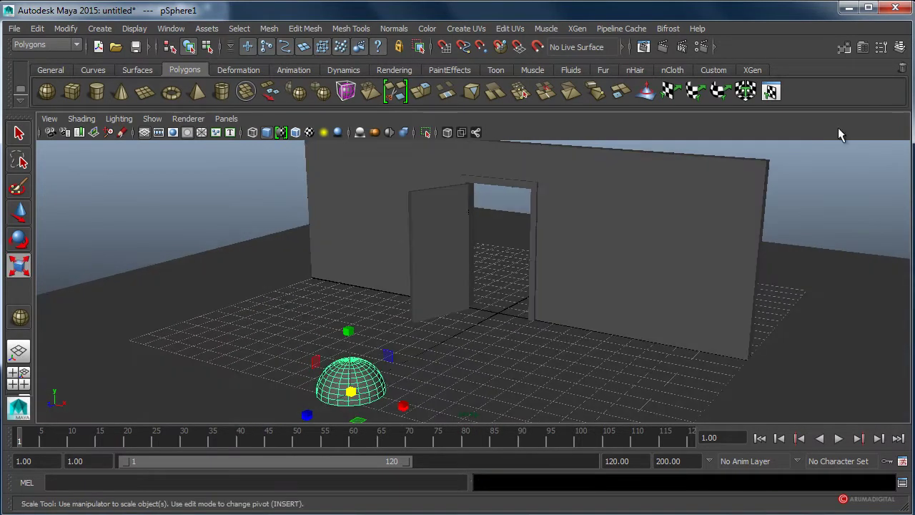
# Rotate the sphere 90° on Z in the Channel Box and raise it to 4.067
pyautogui.click(899, 47)
pyautogui.write('90')
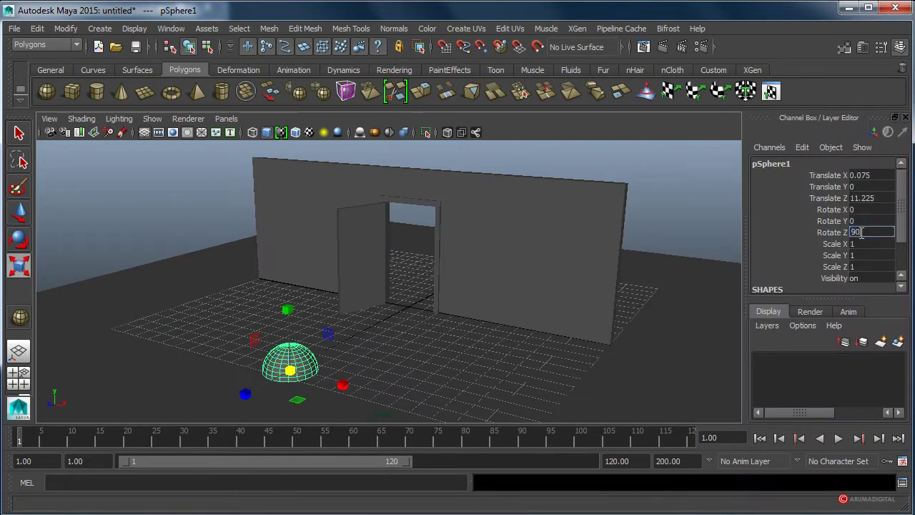
pyautogui.press('Return')
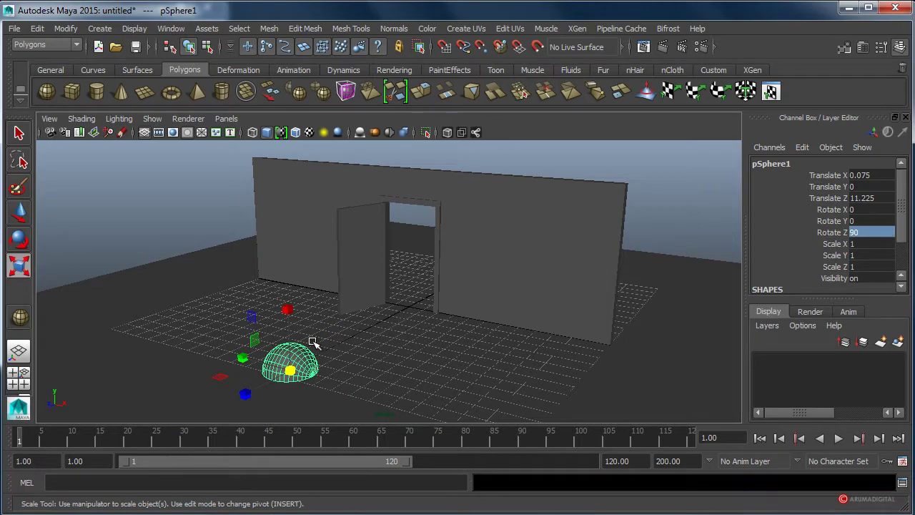
pyautogui.press('w')
pyautogui.moveTo(288, 330); pyautogui.dragTo(286, 257)
pyautogui.moveTo(286, 258)
pyautogui.keyDown('alt'); pyautogui.mouseDown(button='right')
pyautogui.moveTo(336, 311)
pyautogui.moveTo(429, 303)
pyautogui.mouseUp(button='right'); pyautogui.keyUp('alt')
pyautogui.keyDown('alt'); pyautogui.moveTo(429, 303); pyautogui.dragTo(369, 318); pyautogui.keyUp('alt')
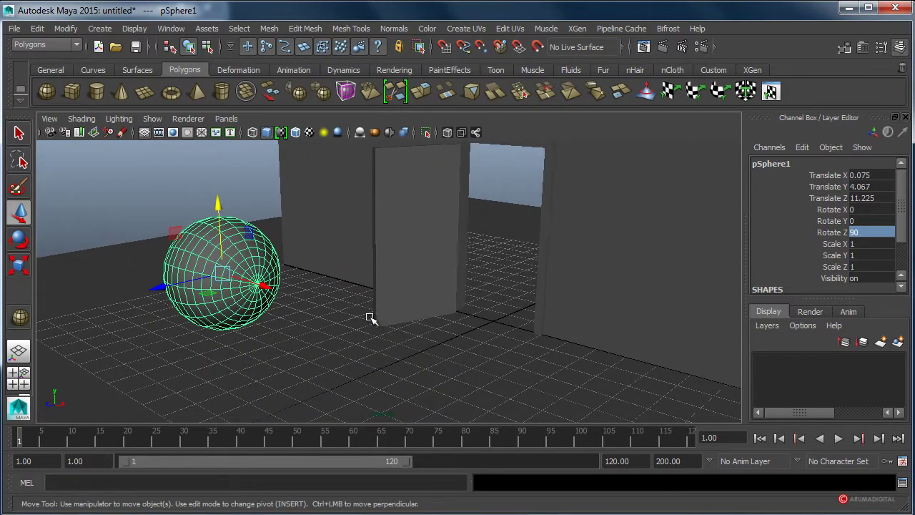
# In the enlarged side view, lasso-select a wedge of faces on the sphere's lower side
pyautogui.press('space')
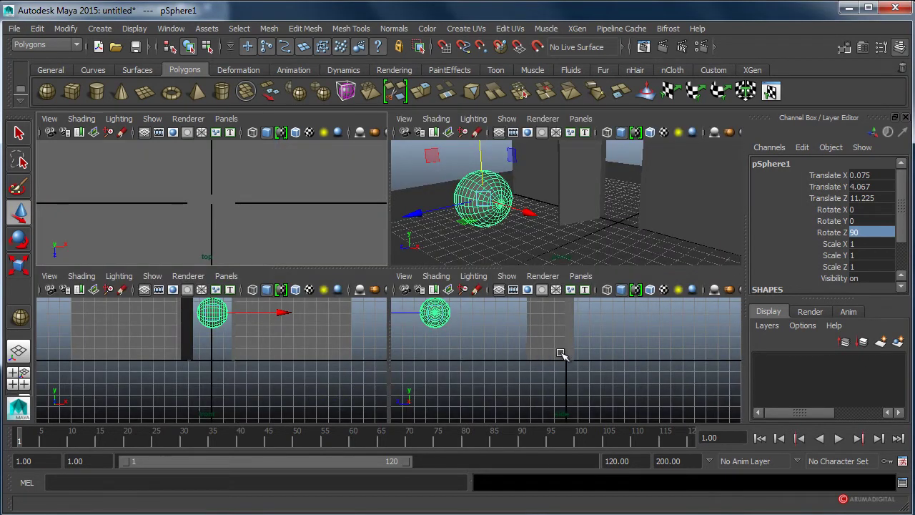
pyautogui.press('space')
pyautogui.keyDown('alt'); pyautogui.moveTo(236, 301); pyautogui.dragTo(419, 206, button='right'); pyautogui.keyUp('alt')
pyautogui.keyDown('alt'); pyautogui.moveTo(419, 207); pyautogui.dragTo(758, 331, button='middle'); pyautogui.keyUp('alt')
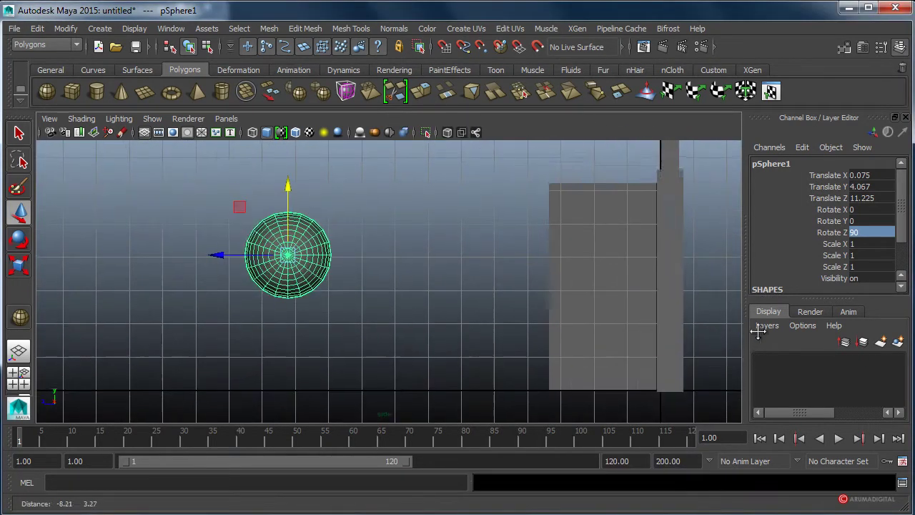
pyautogui.keyDown('alt'); pyautogui.moveTo(758, 331); pyautogui.dragTo(378, 262, button='right'); pyautogui.keyUp('alt')
pyautogui.keyDown('alt'); pyautogui.moveTo(204, 250); pyautogui.dragTo(415, 248, button='right'); pyautogui.keyUp('alt')
pyautogui.keyDown('alt'); pyautogui.moveTo(415, 248); pyautogui.dragTo(563, 273, button='middle'); pyautogui.keyUp('alt')
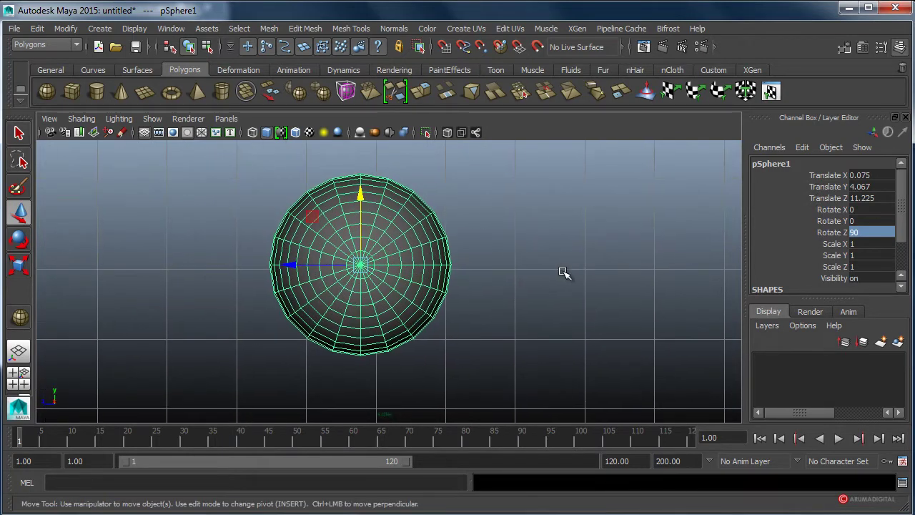
pyautogui.rightClick(404, 225)
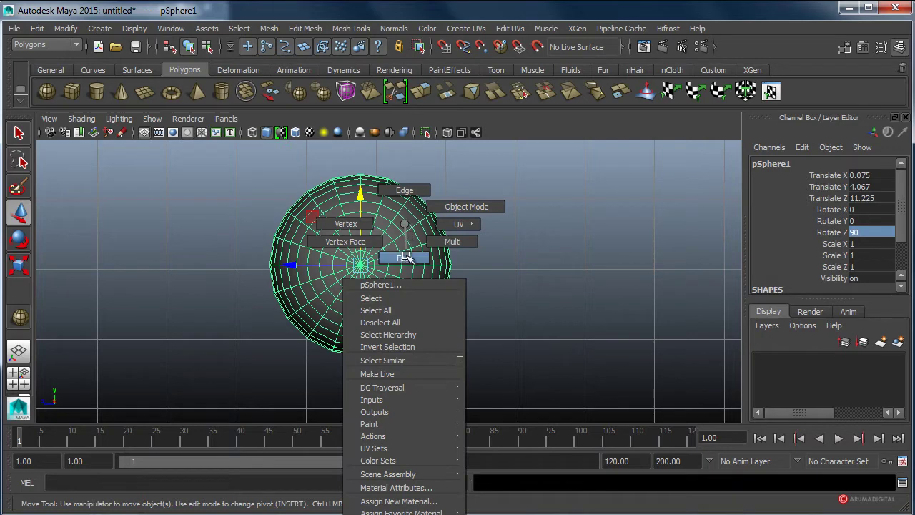
pyautogui.click(406, 257)
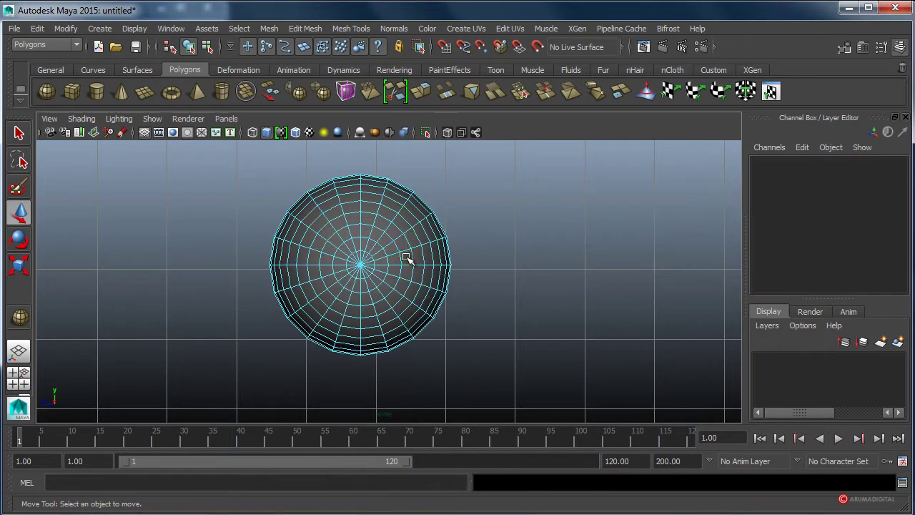
pyautogui.click(19, 161)
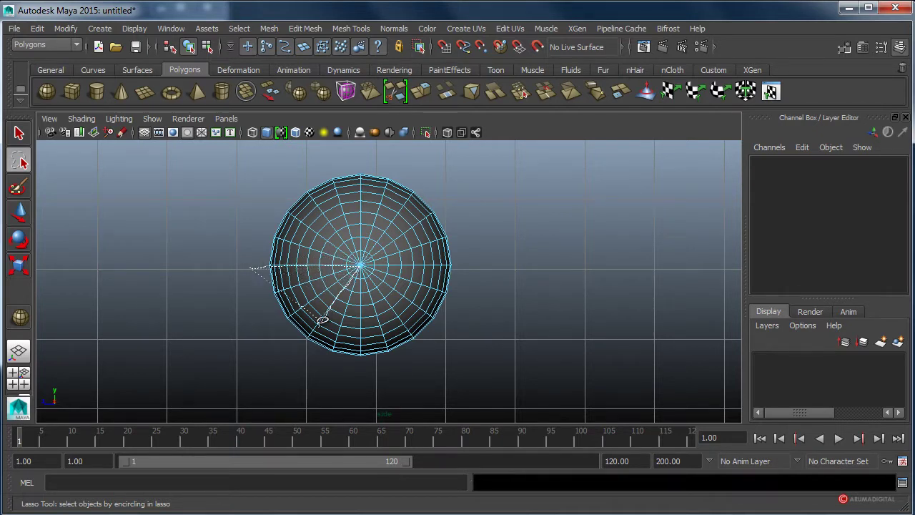
pyautogui.moveTo(252, 283); pyautogui.dragTo(250, 274)
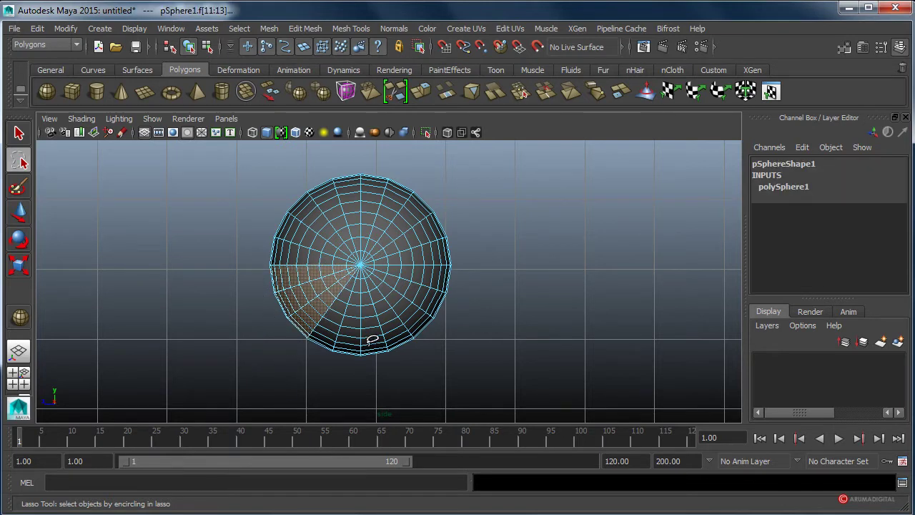
# Extract the selected faces into a separate piece, polySurface2
pyautogui.click(276, 29)
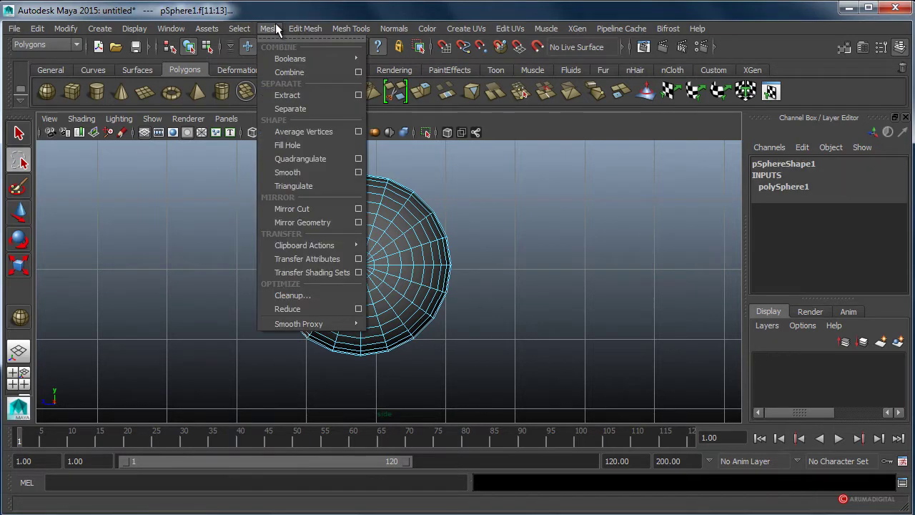
pyautogui.click(290, 95)
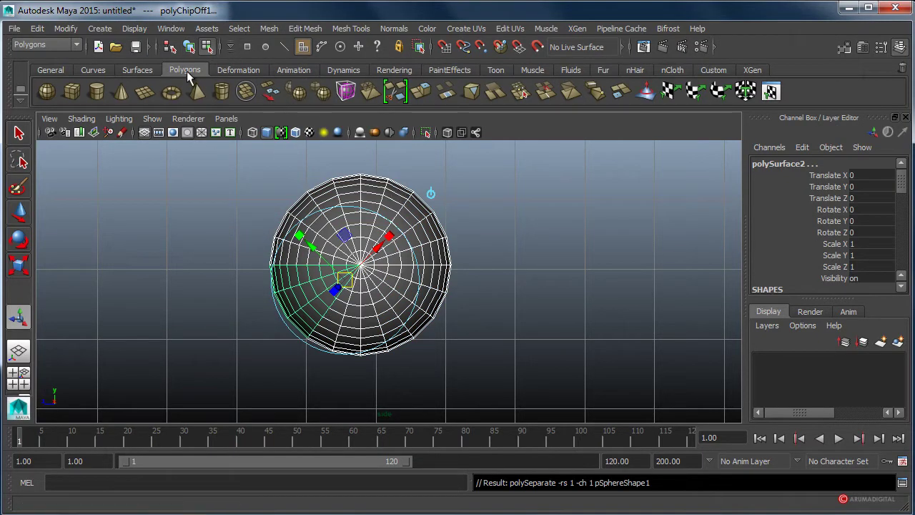
pyautogui.click(432, 194)
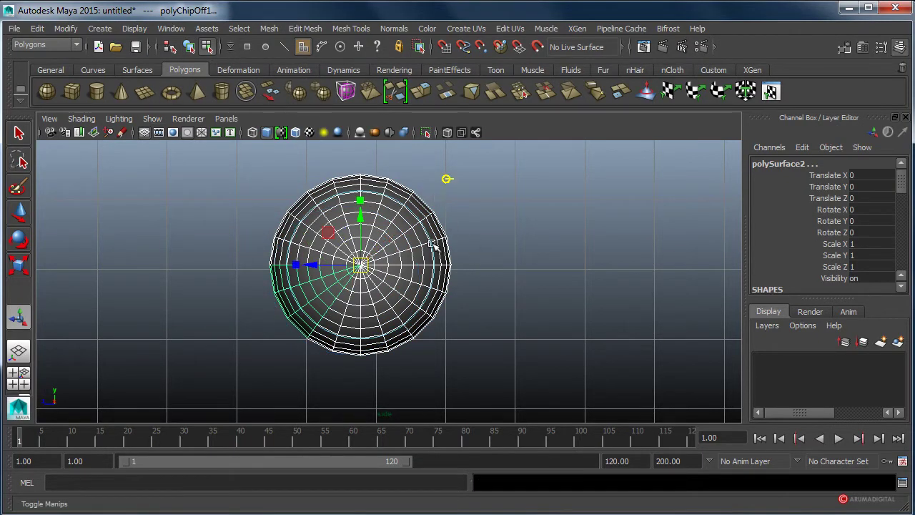
# Pull the extracted shell down away from the sphere, leaving an opening
pyautogui.press('space')
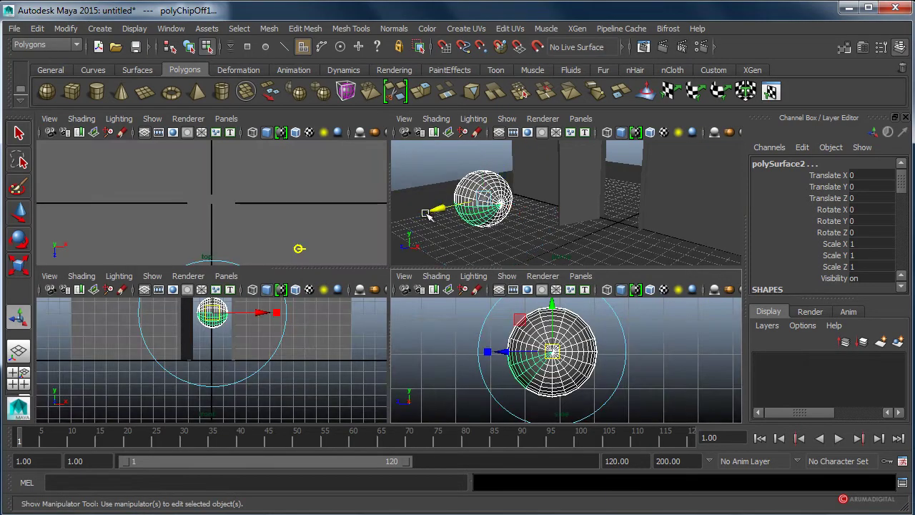
pyautogui.moveTo(455, 214)
pyautogui.mouseDown()
pyautogui.moveTo(455, 225)
pyautogui.moveTo(500, 214)
pyautogui.mouseUp()
pyautogui.press('t')
pyautogui.press('space')
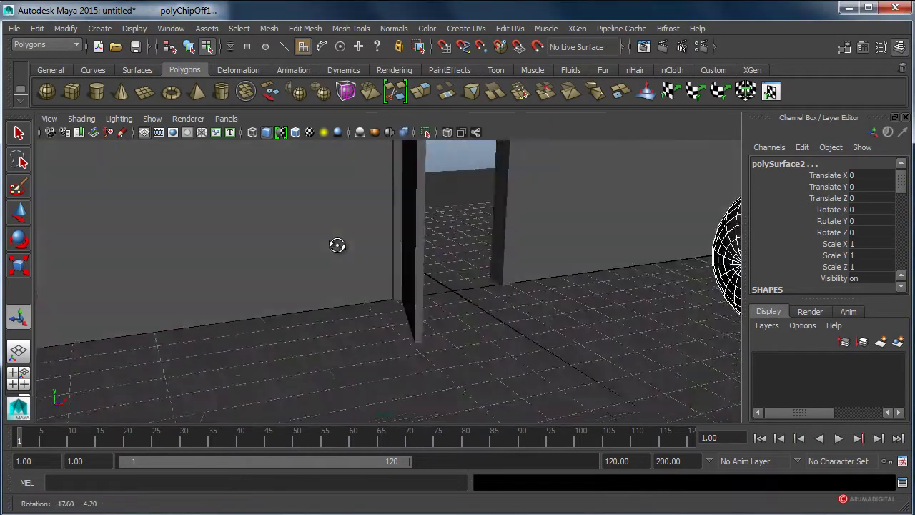
pyautogui.moveTo(337, 245)
pyautogui.keyDown('alt'); pyautogui.mouseDown()
pyautogui.moveTo(511, 279)
pyautogui.moveTo(251, 313)
pyautogui.moveTo(278, 315)
pyautogui.mouseUp(); pyautogui.keyUp('alt')
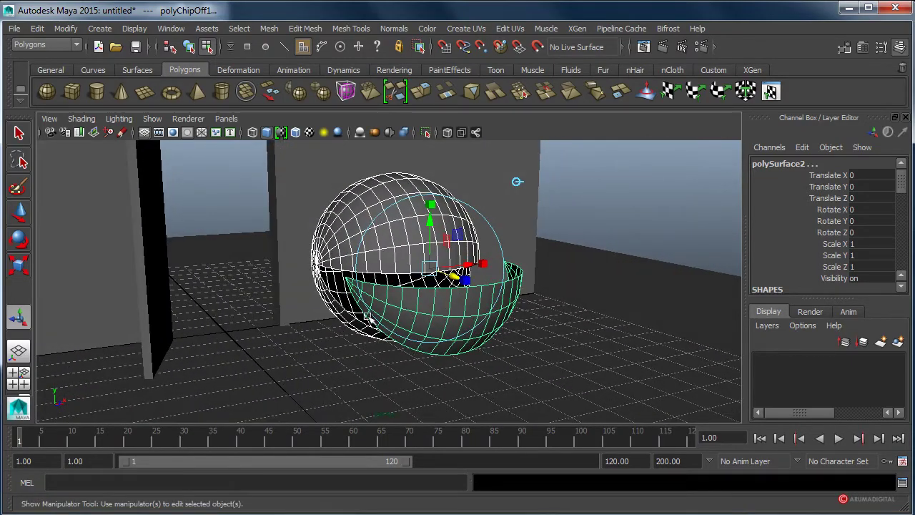
pyautogui.keyDown('alt'); pyautogui.moveTo(371, 320); pyautogui.dragTo(474, 316, button='right'); pyautogui.keyUp('alt')
pyautogui.keyDown('alt'); pyautogui.moveTo(475, 317); pyautogui.dragTo(469, 295); pyautogui.keyUp('alt')
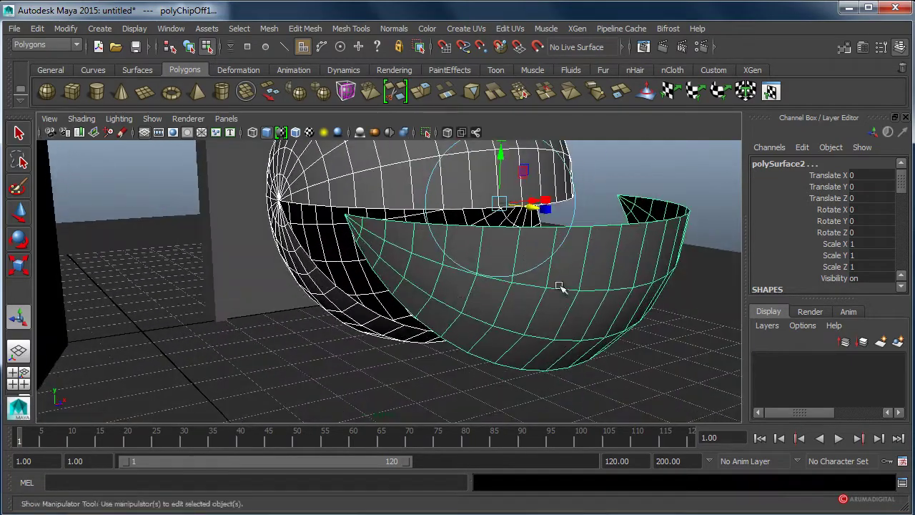
# Select the bowl-shaped piece and switch it to face editing in the Modeling Toolkit
pyautogui.click(845, 50)
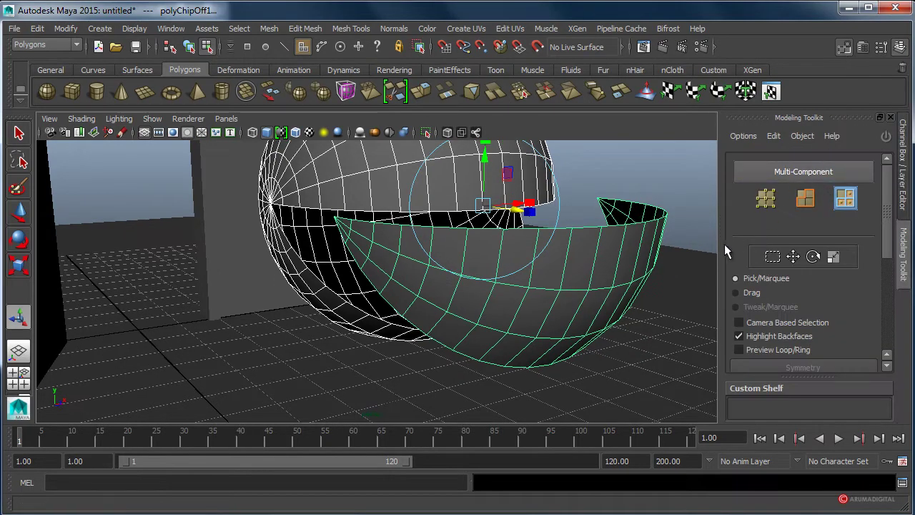
pyautogui.click(656, 164)
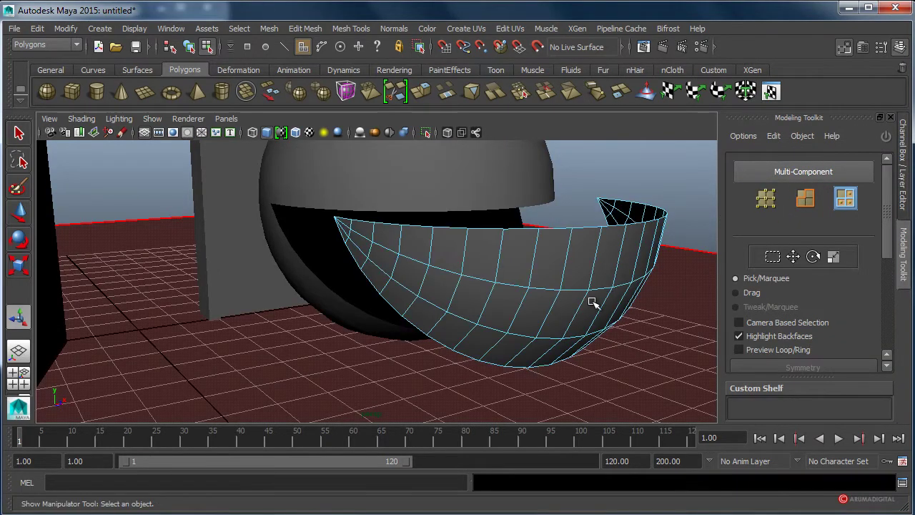
pyautogui.keyDown('alt'); pyautogui.moveTo(550, 308); pyautogui.dragTo(613, 167); pyautogui.keyUp('alt')
pyautogui.moveTo(587, 270)
pyautogui.mouseDown(button='right')
pyautogui.moveTo(633, 258)
pyautogui.moveTo(622, 277)
pyautogui.moveTo(631, 253)
pyautogui.mouseUp(button='right')
pyautogui.click(587, 263)
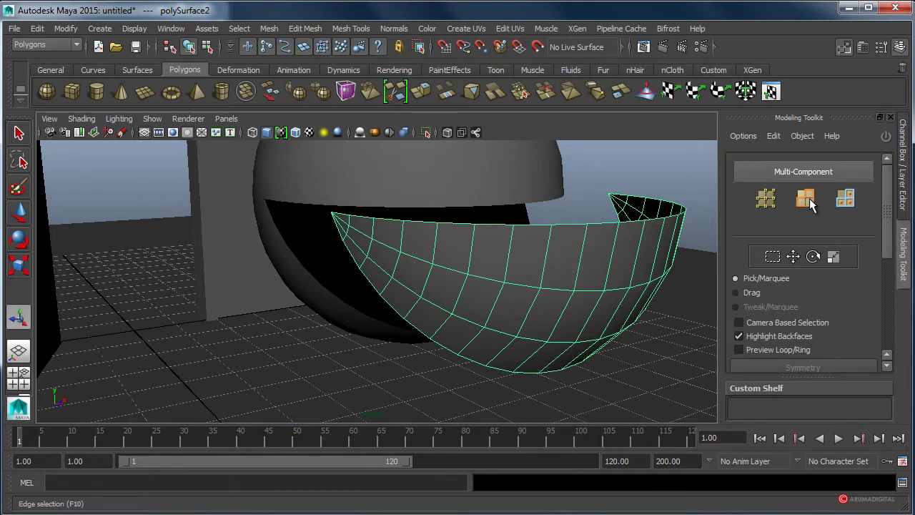
pyautogui.click(846, 201)
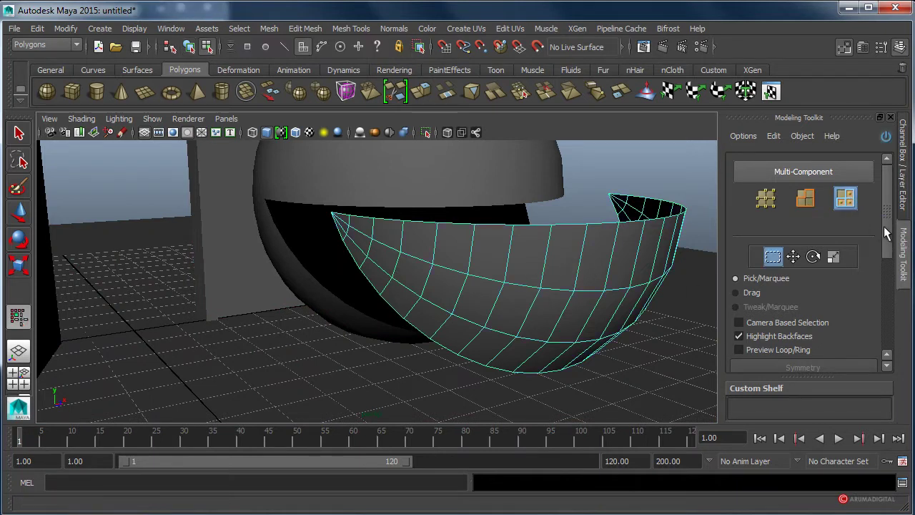
pyautogui.scroll(-3, 890, 218)
pyautogui.scroll(-2, 858, 272)
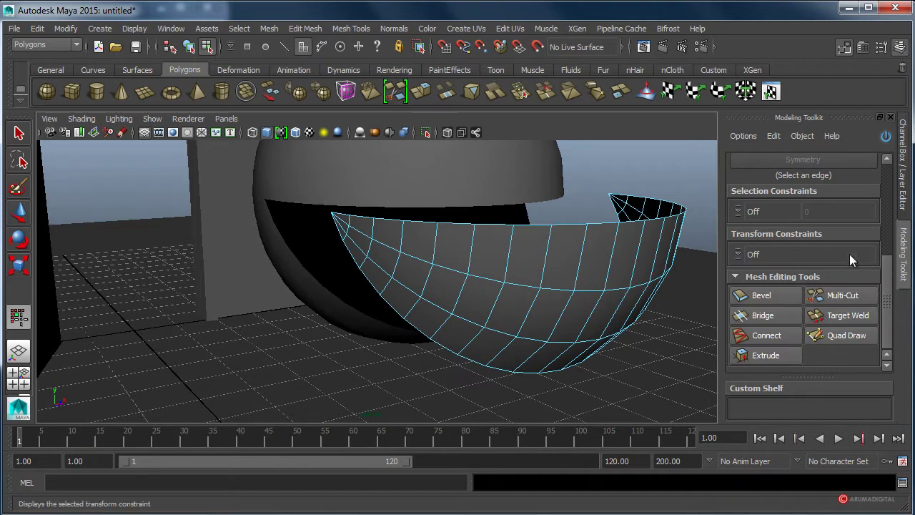
# Start a Multi-Cut zigzag of new edges across the bowl's band
pyautogui.click(822, 295)
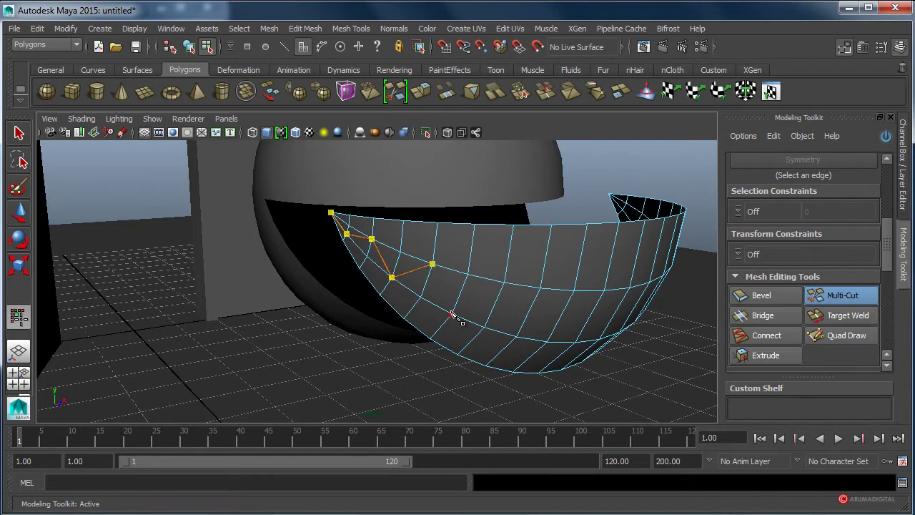
pyautogui.click(517, 336)
pyautogui.keyDown('alt'); pyautogui.moveTo(572, 358); pyautogui.dragTo(260, 331); pyautogui.keyUp('alt')
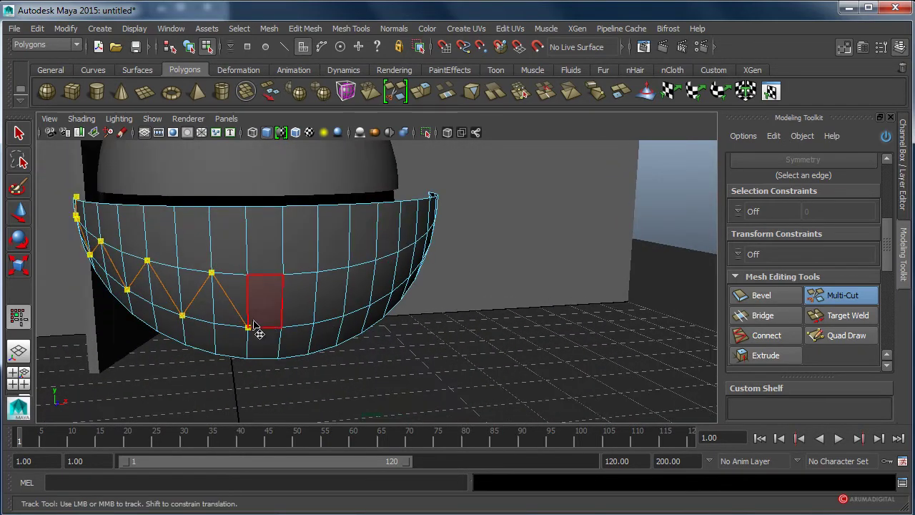
pyautogui.click(283, 276)
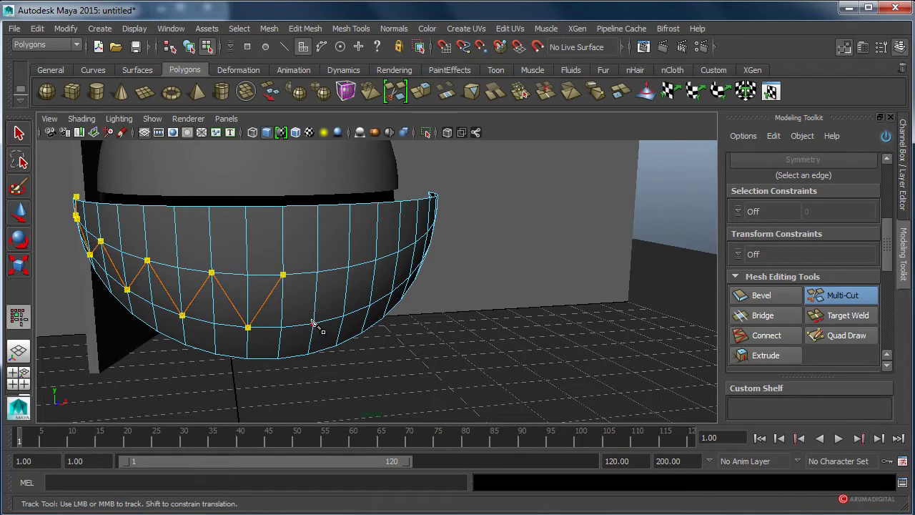
pyautogui.click(370, 306)
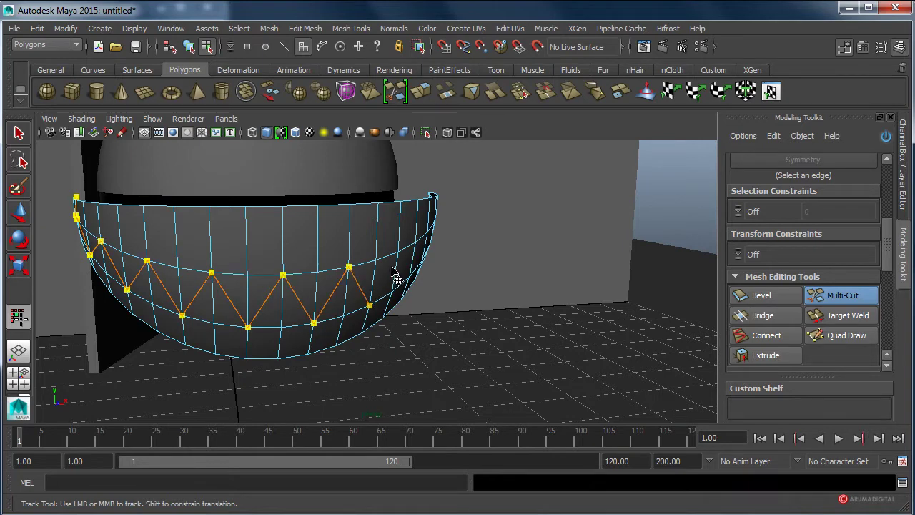
# Continue the zigzag cut around the bowl's side and commit it as polySplit1
pyautogui.keyDown('alt'); pyautogui.moveTo(401, 254); pyautogui.dragTo(369, 303); pyautogui.keyUp('alt')
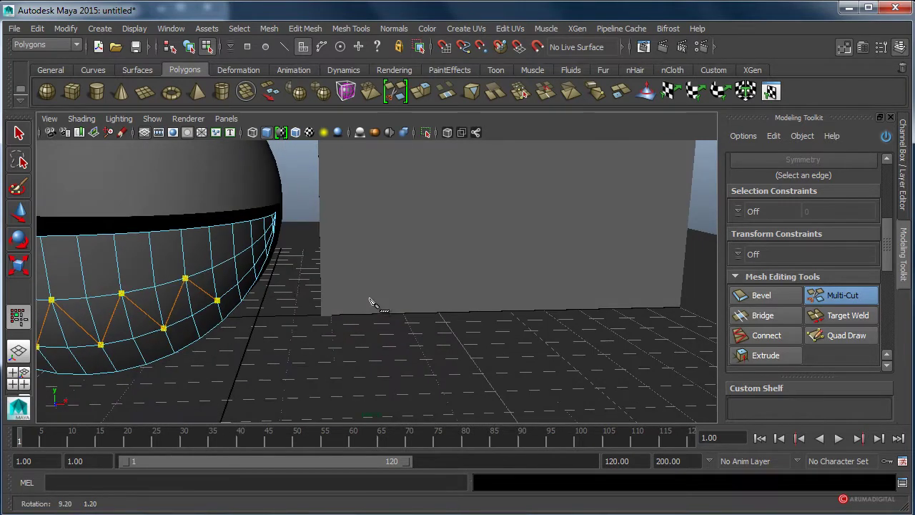
pyautogui.click(253, 265)
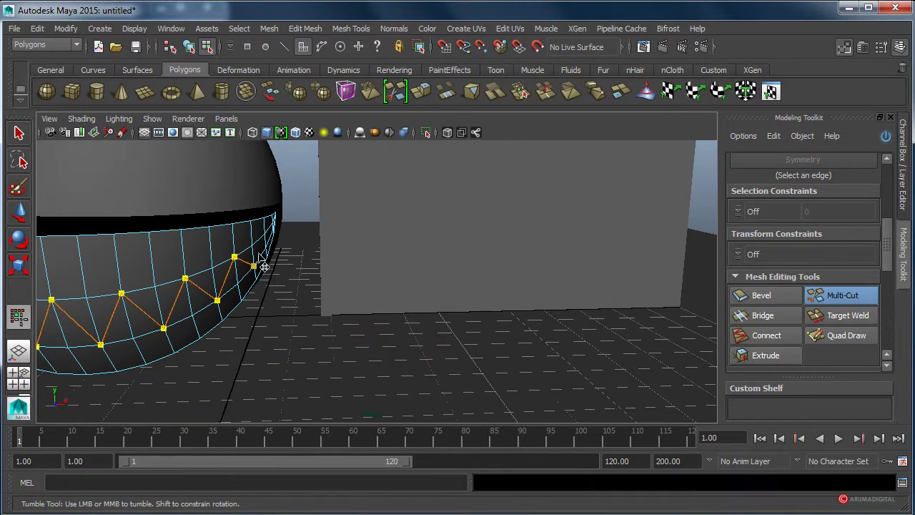
pyautogui.click(264, 233)
pyautogui.keyDown('alt'); pyautogui.moveTo(292, 272); pyautogui.dragTo(278, 265); pyautogui.keyUp('alt')
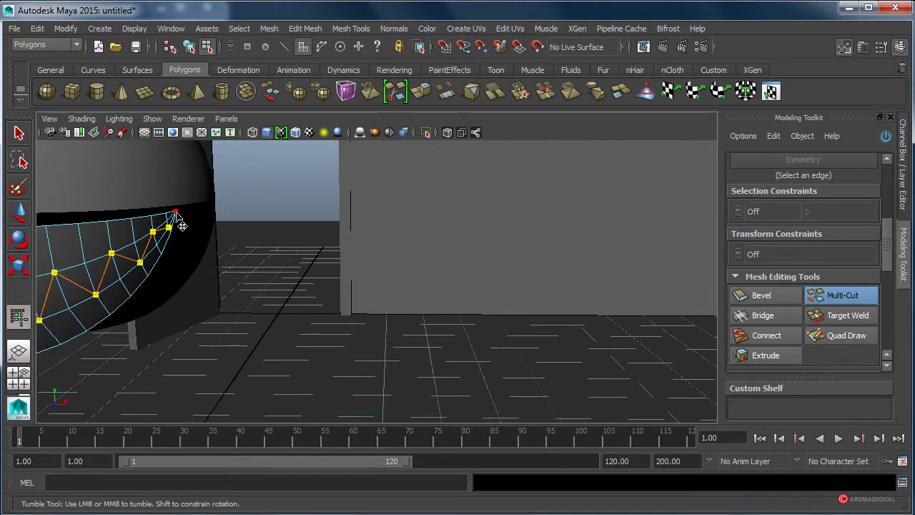
pyautogui.press('f')
pyautogui.moveTo(225, 267)
pyautogui.keyDown('alt'); pyautogui.mouseDown()
pyautogui.moveTo(267, 272)
pyautogui.moveTo(392, 211)
pyautogui.mouseUp(); pyautogui.keyUp('alt')
pyautogui.press('Return')
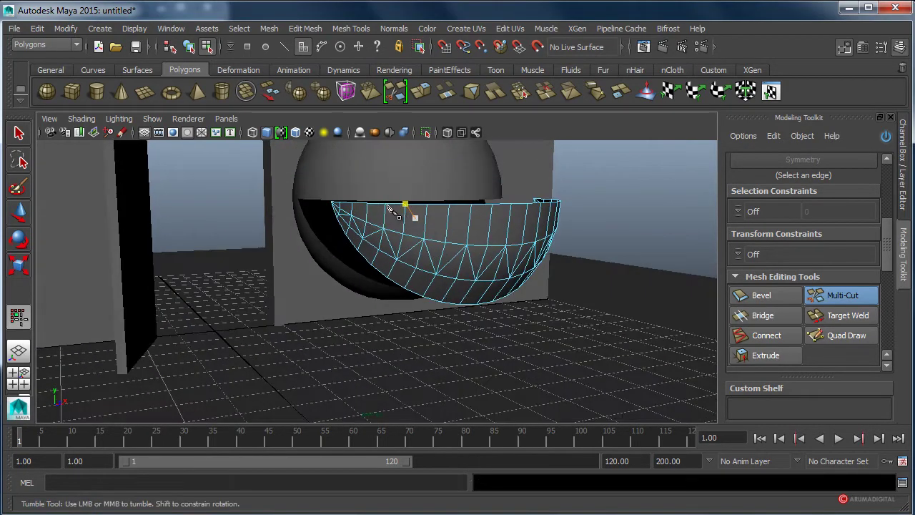
pyautogui.click(17, 135)
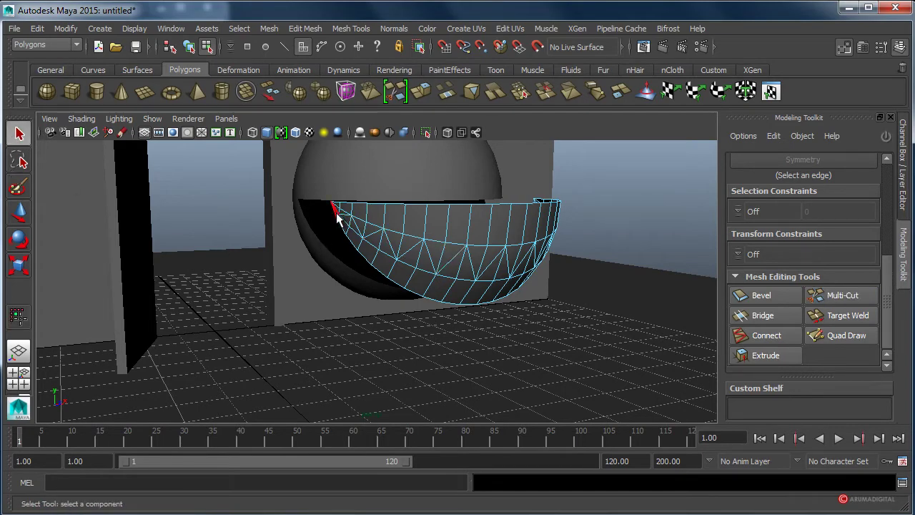
# Select every face below the zigzag cut around the bowl's lower band
pyautogui.moveTo(339, 221)
pyautogui.keyDown('alt'); pyautogui.mouseDown(button='right')
pyautogui.moveTo(419, 229)
pyautogui.moveTo(347, 200)
pyautogui.moveTo(355, 231)
pyautogui.mouseUp(button='right'); pyautogui.keyUp('alt')
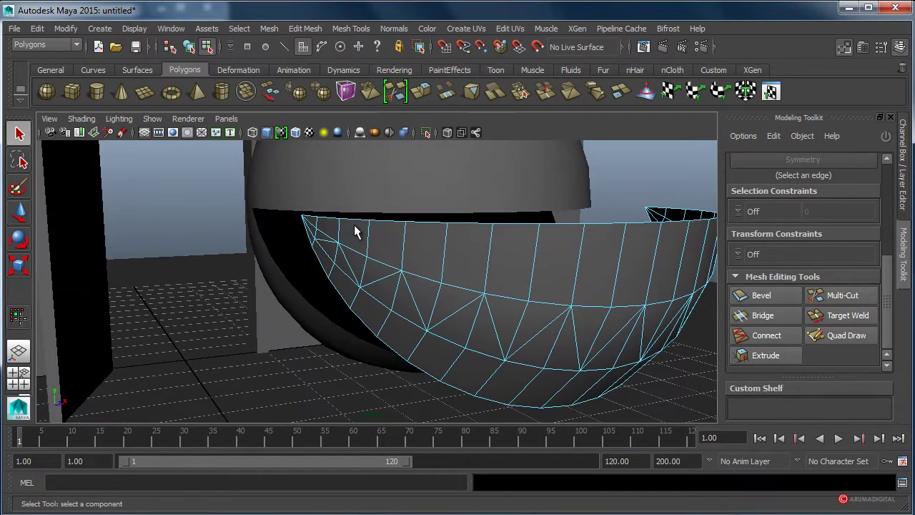
pyautogui.click(320, 250)
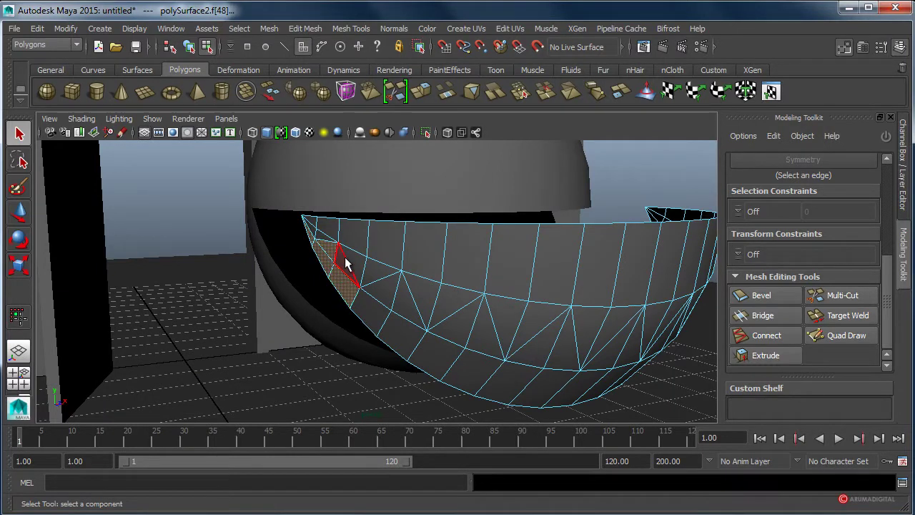
pyautogui.moveTo(368, 310)
pyautogui.keyDown('shift'); pyautogui.mouseDown()
pyautogui.moveTo(377, 289)
pyautogui.moveTo(399, 338)
pyautogui.moveTo(548, 388)
pyautogui.moveTo(508, 353)
pyautogui.mouseUp(); pyautogui.keyUp('shift')
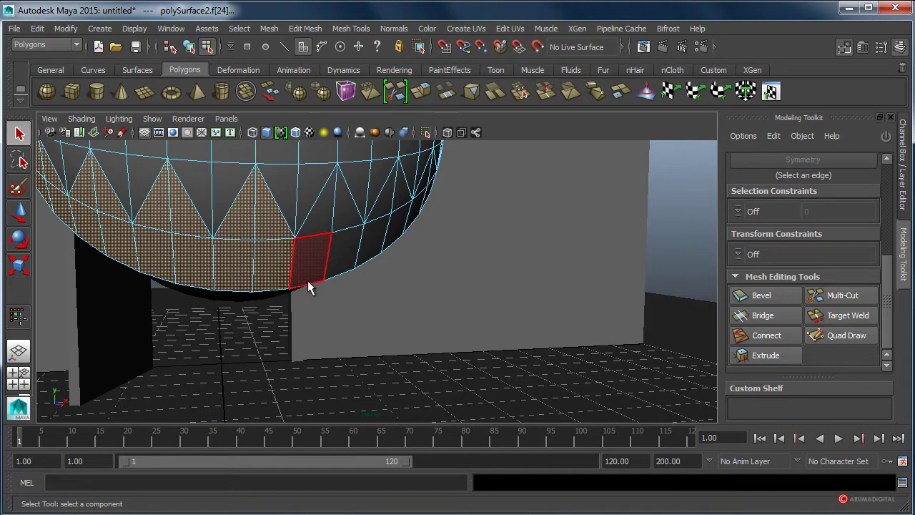
pyautogui.keyDown('alt'); pyautogui.moveTo(311, 286); pyautogui.dragTo(251, 302); pyautogui.keyUp('alt')
pyautogui.keyDown('shift'); pyautogui.click(267, 305); pyautogui.keyUp('shift')
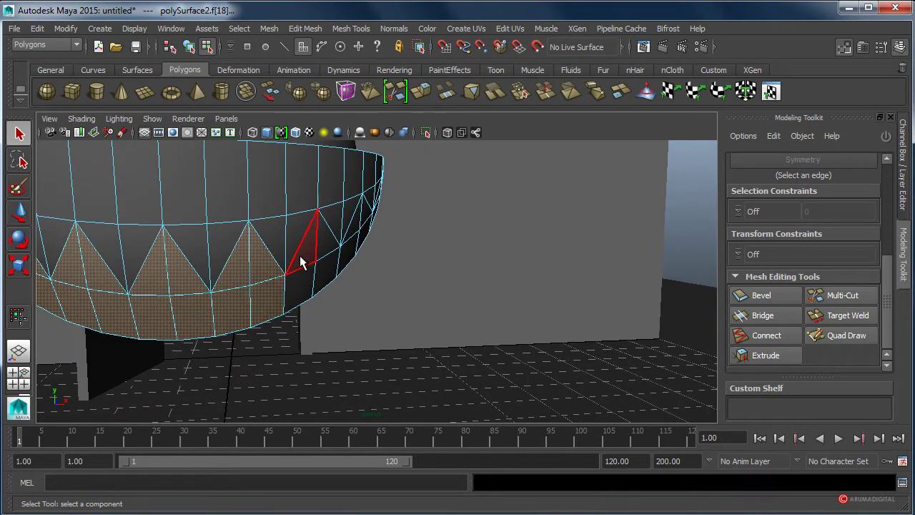
pyautogui.keyDown('alt'); pyautogui.moveTo(326, 276); pyautogui.dragTo(268, 294); pyautogui.keyUp('alt')
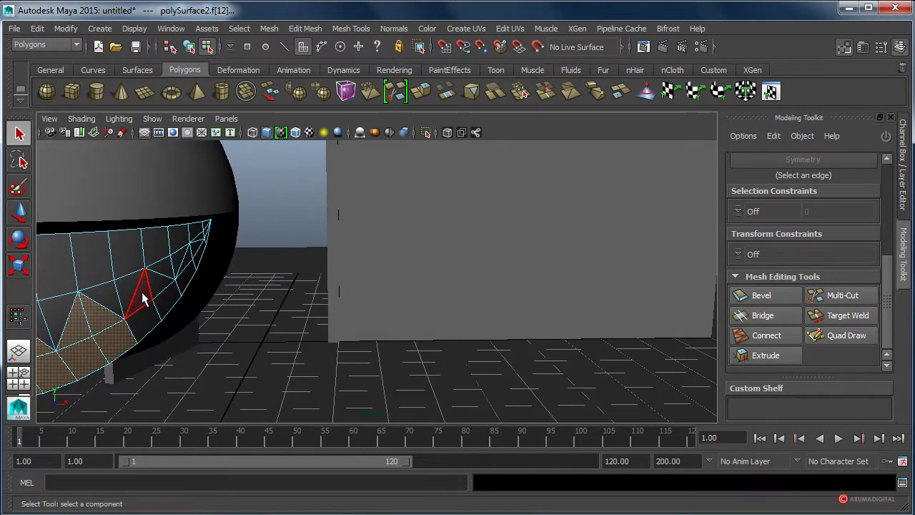
pyautogui.keyDown('shift'); pyautogui.click(147, 314); pyautogui.keyUp('shift')
pyautogui.keyDown('shift'); pyautogui.click(183, 273); pyautogui.keyUp('shift')
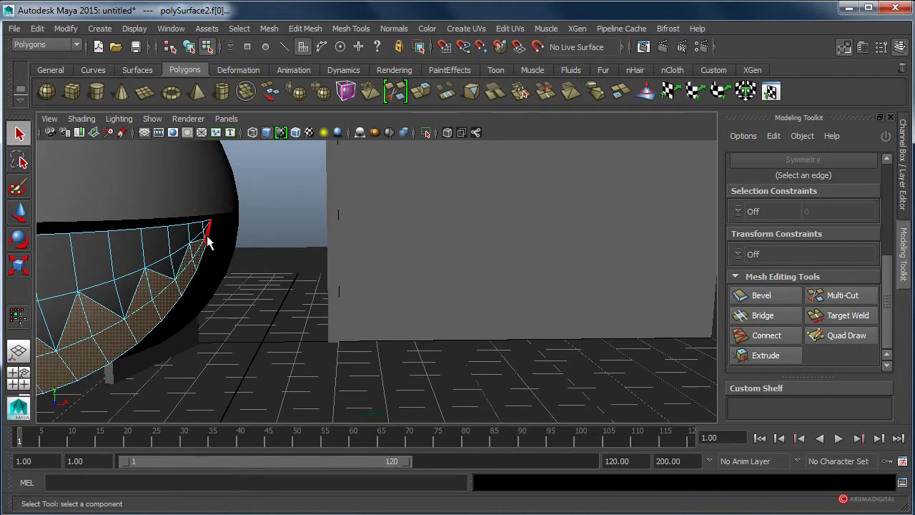
pyautogui.moveTo(299, 254)
pyautogui.keyDown('alt'); pyautogui.mouseDown()
pyautogui.moveTo(321, 260)
pyautogui.moveTo(255, 260)
pyautogui.moveTo(327, 270)
pyautogui.moveTo(281, 278)
pyautogui.mouseUp(); pyautogui.keyUp('alt')
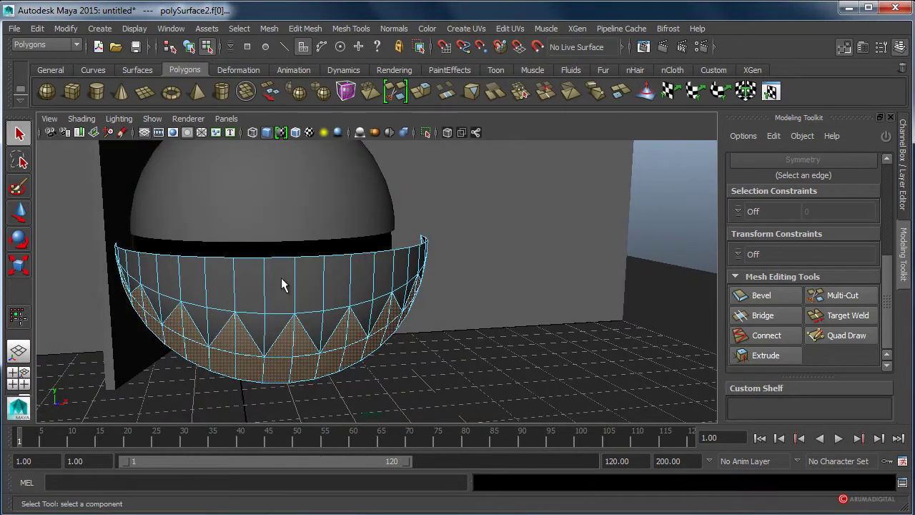
# Extract the selected teeth faces into a separate piece and select it
pyautogui.click(270, 29)
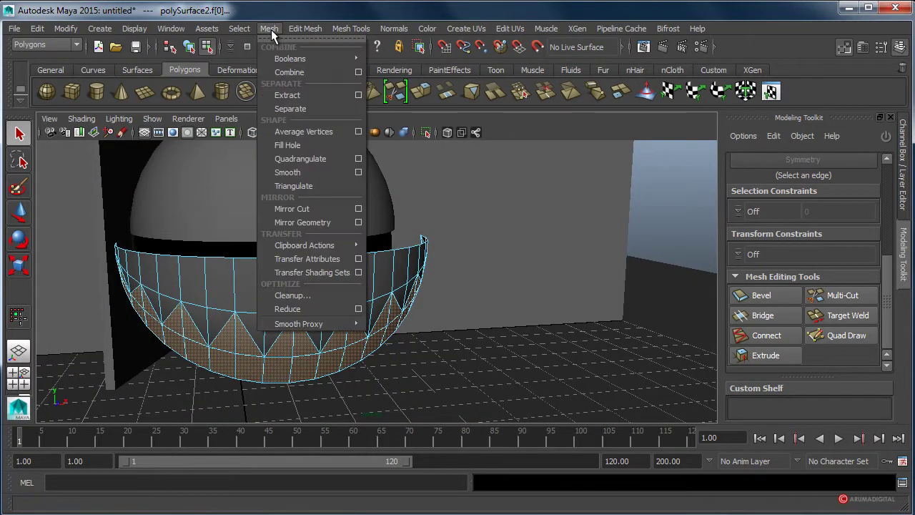
pyautogui.click(285, 100)
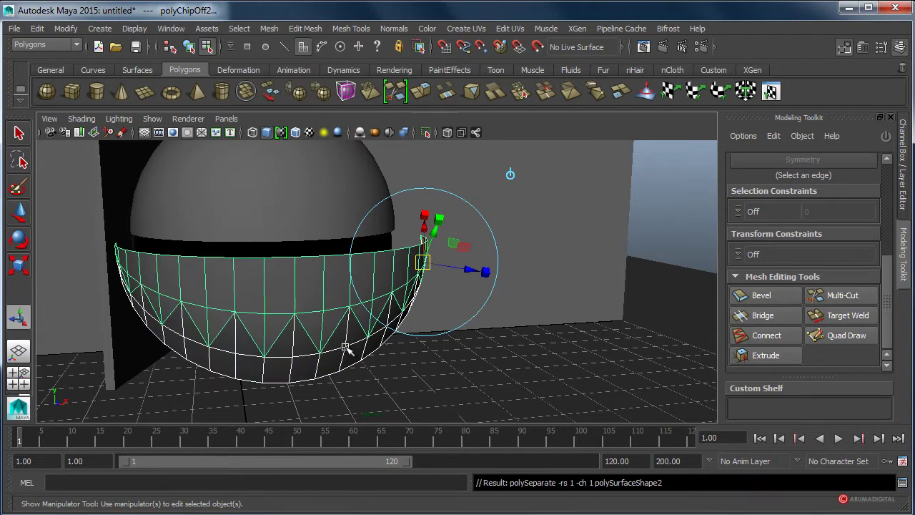
pyautogui.click(508, 174)
pyautogui.keyDown('alt'); pyautogui.moveTo(284, 366); pyautogui.dragTo(279, 307); pyautogui.keyUp('alt')
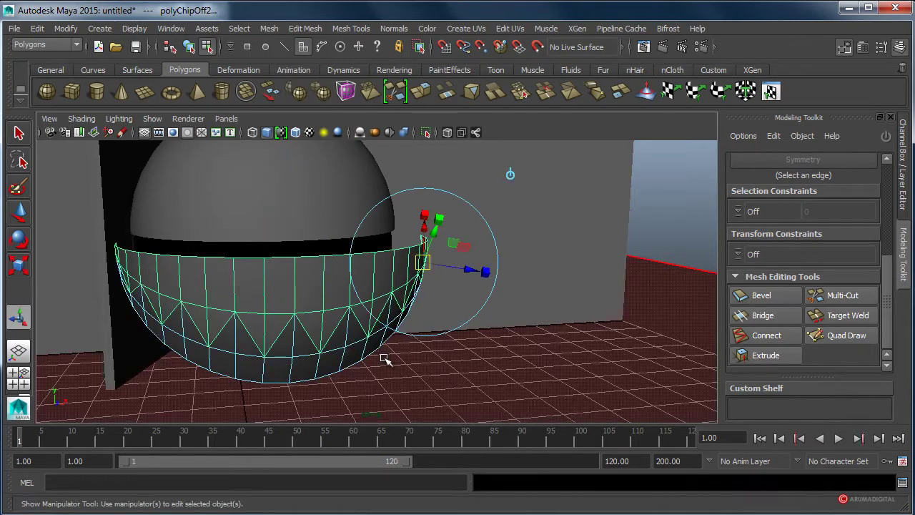
pyautogui.moveTo(280, 307); pyautogui.dragTo(319, 290, button='right')
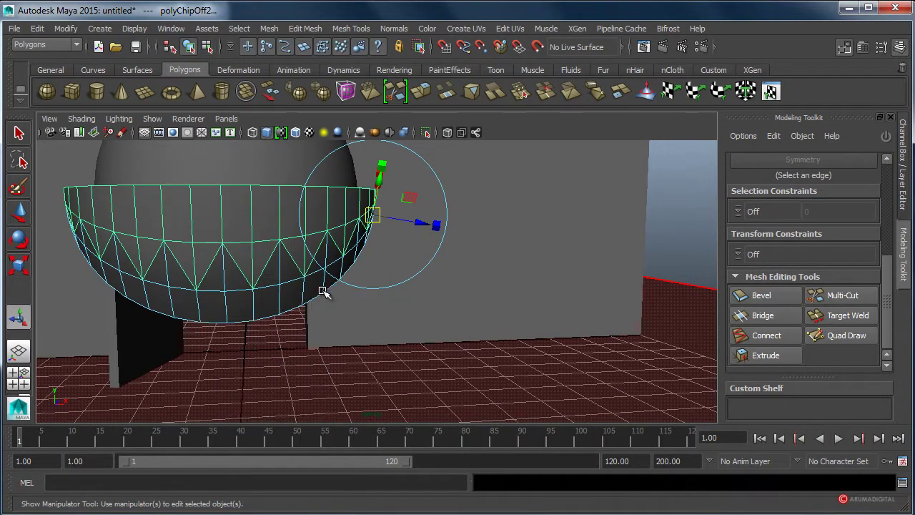
pyautogui.click(276, 299)
# Raise the lower hemisphere to close the gap and squash it slightly in height
pyautogui.moveTo(317, 286)
pyautogui.keyDown('alt'); pyautogui.mouseDown()
pyautogui.moveTo(345, 289)
pyautogui.moveTo(325, 318)
pyautogui.mouseUp(); pyautogui.keyUp('alt')
pyautogui.click(337, 310)
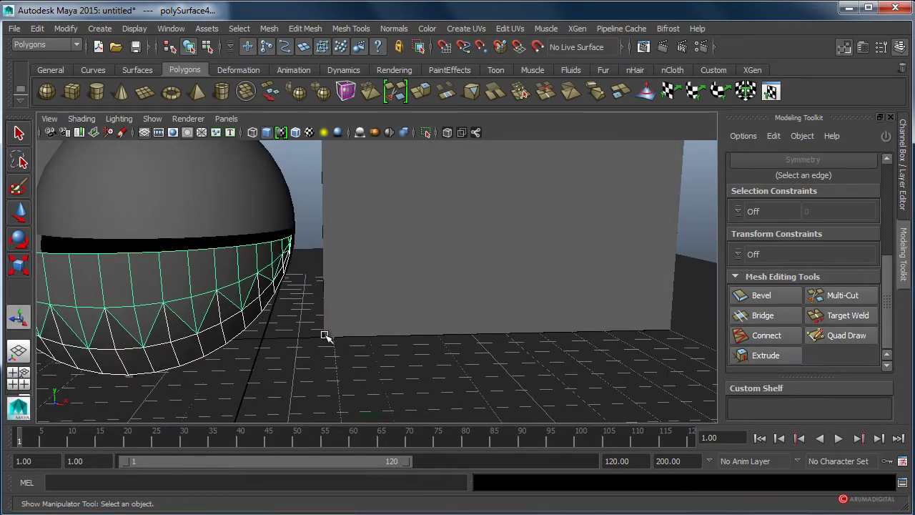
pyautogui.press('w')
pyautogui.moveTo(158, 230); pyautogui.dragTo(178, 219)
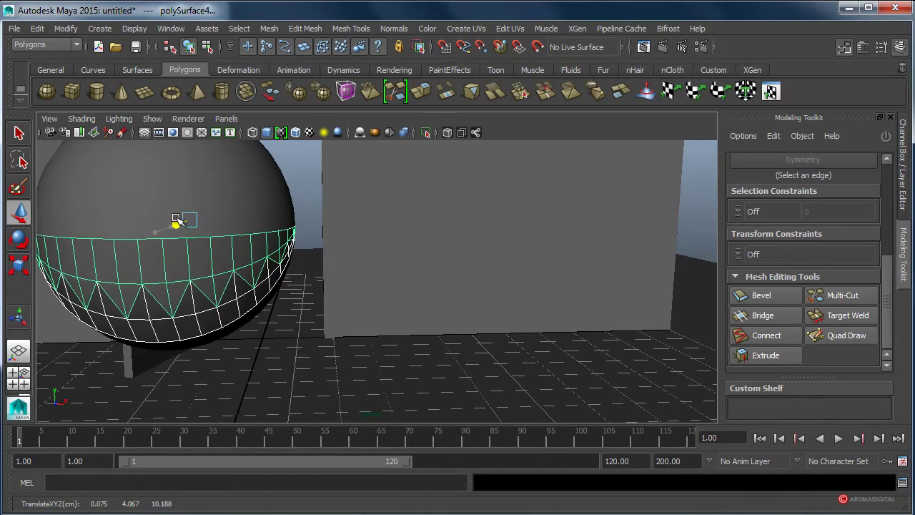
pyautogui.moveTo(179, 220)
pyautogui.keyDown('alt'); pyautogui.mouseDown()
pyautogui.moveTo(213, 251)
pyautogui.moveTo(251, 255)
pyautogui.moveTo(281, 241)
pyautogui.moveTo(291, 268)
pyautogui.moveTo(276, 268)
pyautogui.moveTo(260, 288)
pyautogui.moveTo(323, 243)
pyautogui.moveTo(419, 199)
pyautogui.moveTo(406, 214)
pyautogui.mouseUp(); pyautogui.keyUp('alt')
pyautogui.press('r')
pyautogui.press('f')
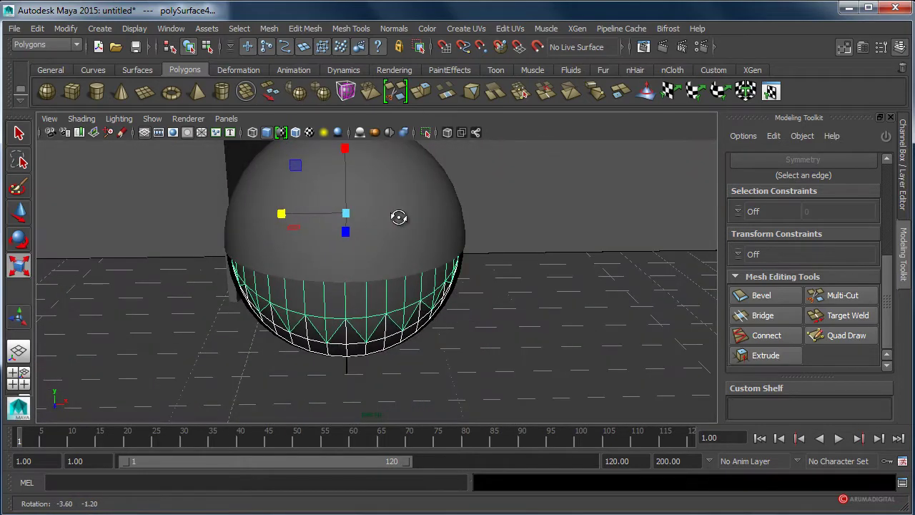
pyautogui.moveTo(341, 231)
pyautogui.mouseDown()
pyautogui.moveTo(374, 289)
pyautogui.moveTo(342, 295)
pyautogui.moveTo(210, 272)
pyautogui.moveTo(255, 262)
pyautogui.moveTo(205, 273)
pyautogui.mouseUp()
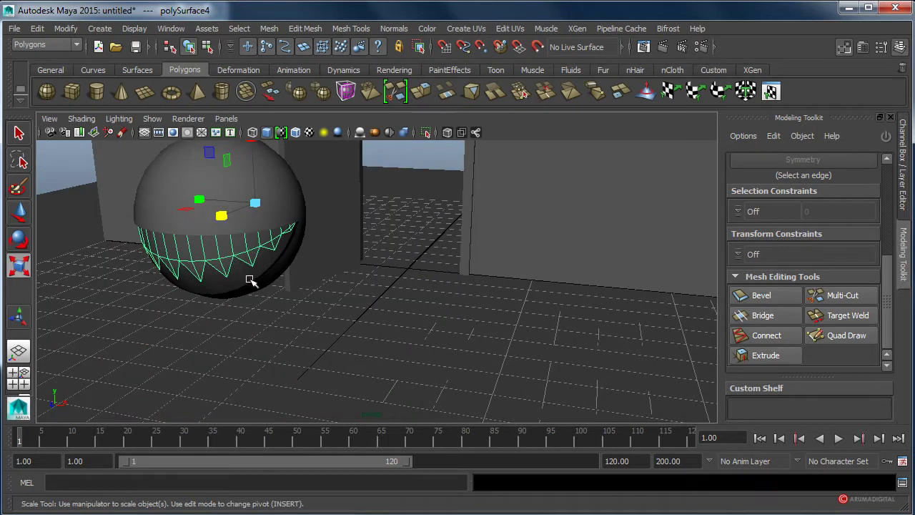
# Rotate the teeth edge loop, shift it sideways and nudge it slightly down
pyautogui.press('e')
pyautogui.moveTo(223, 202); pyautogui.dragTo(233, 190)
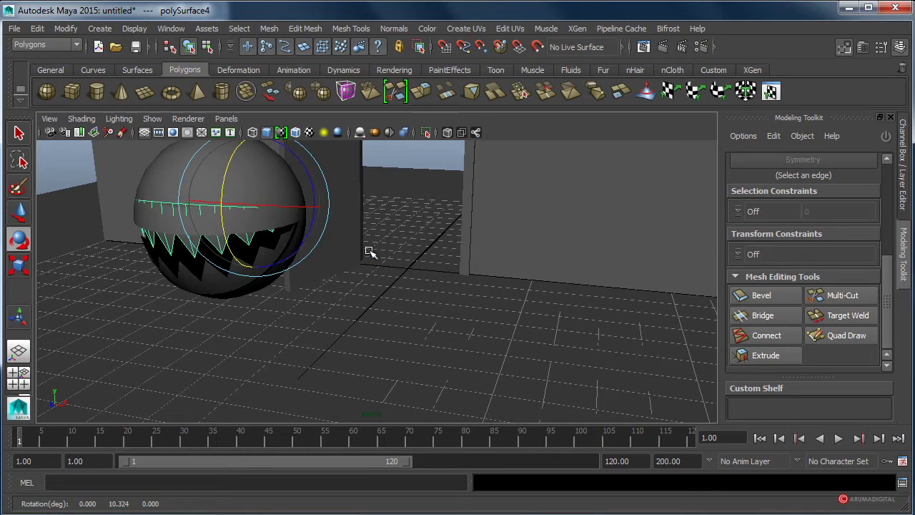
pyautogui.press('w')
pyautogui.moveTo(266, 208); pyautogui.dragTo(223, 213)
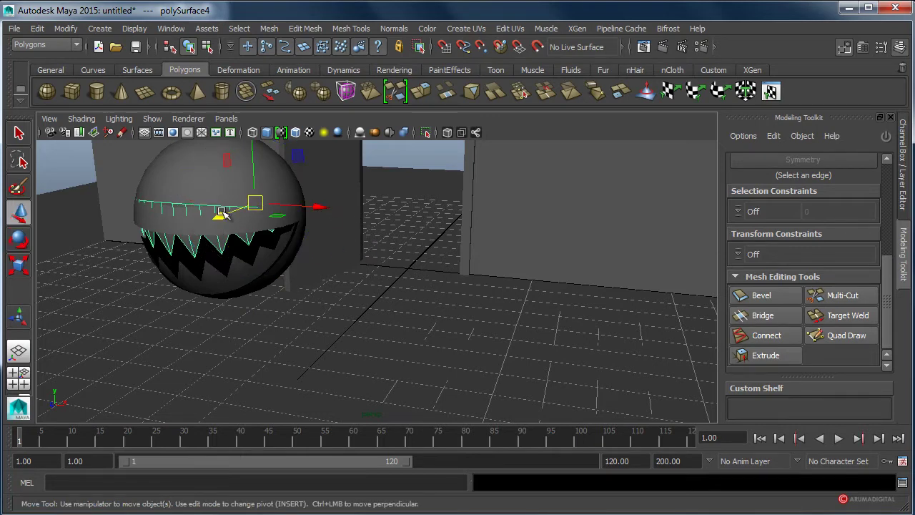
pyautogui.keyDown('alt'); pyautogui.moveTo(309, 195); pyautogui.dragTo(389, 224); pyautogui.keyUp('alt')
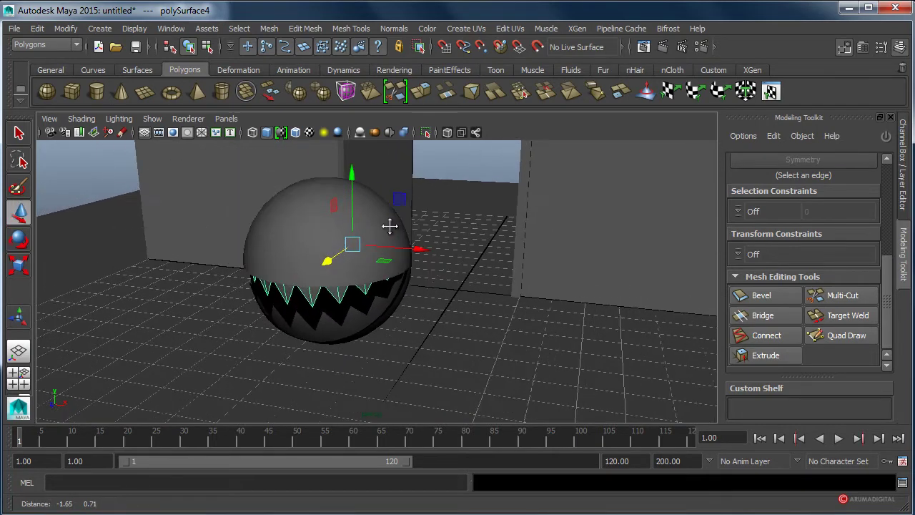
pyautogui.click(350, 174)
pyautogui.moveTo(350, 176); pyautogui.dragTo(355, 188)
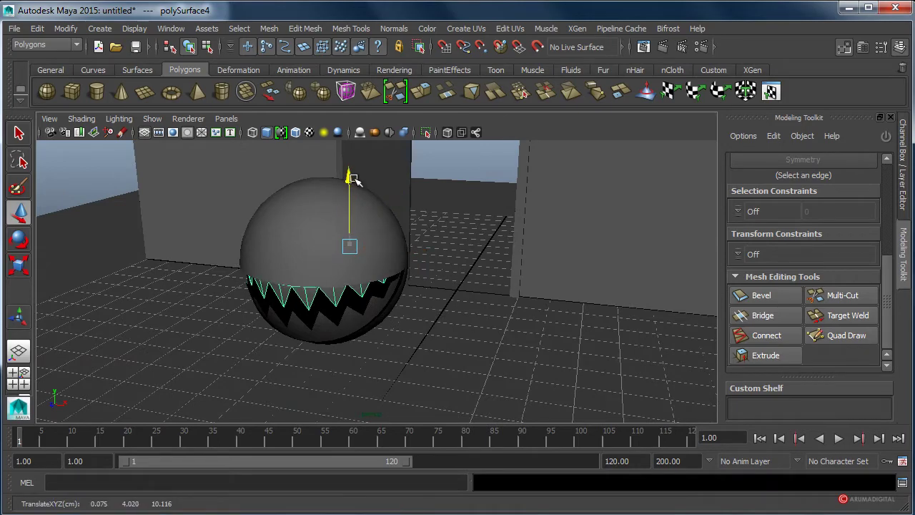
# Slide the lower jaw along its depth axis so the teeth meet the upper sphere
pyautogui.click(333, 326)
pyautogui.keyDown('alt'); pyautogui.moveTo(374, 286); pyautogui.dragTo(360, 292); pyautogui.keyUp('alt')
pyautogui.moveTo(361, 256)
pyautogui.keyDown('alt'); pyautogui.mouseDown()
pyautogui.moveTo(292, 262)
pyautogui.moveTo(188, 216)
pyautogui.mouseUp(); pyautogui.keyUp('alt')
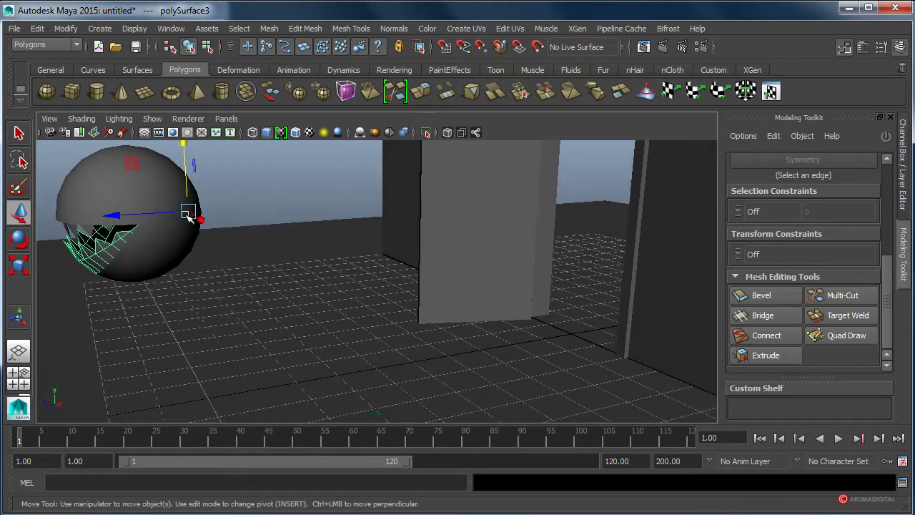
pyautogui.click(247, 243)
pyautogui.moveTo(223, 212); pyautogui.dragTo(216, 207, button='right')
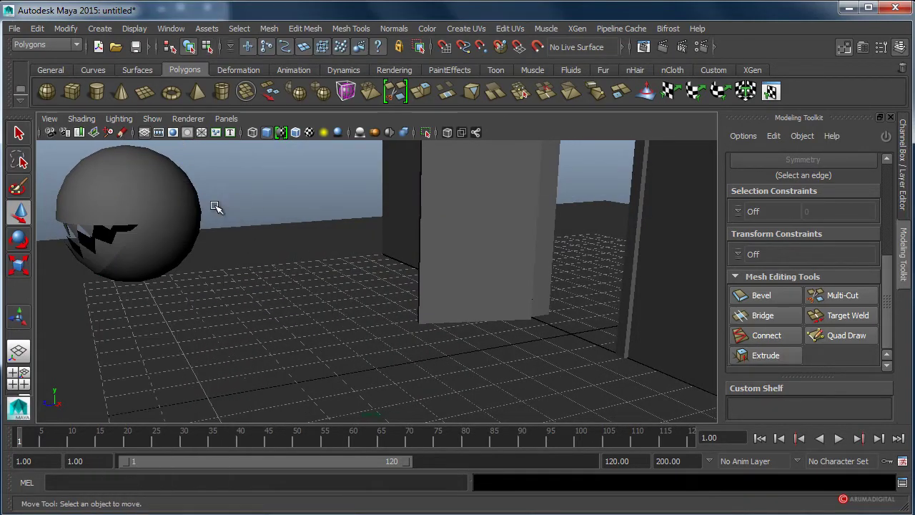
pyautogui.click(123, 243)
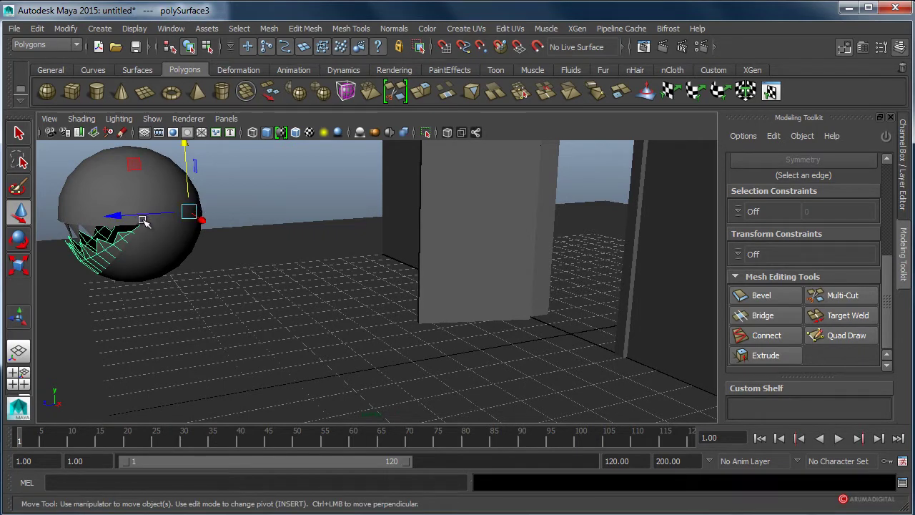
pyautogui.press('e')
pyautogui.moveTo(143, 222)
pyautogui.keyDown('alt'); pyautogui.mouseDown()
pyautogui.moveTo(191, 216)
pyautogui.moveTo(189, 197)
pyautogui.mouseUp(); pyautogui.keyUp('alt')
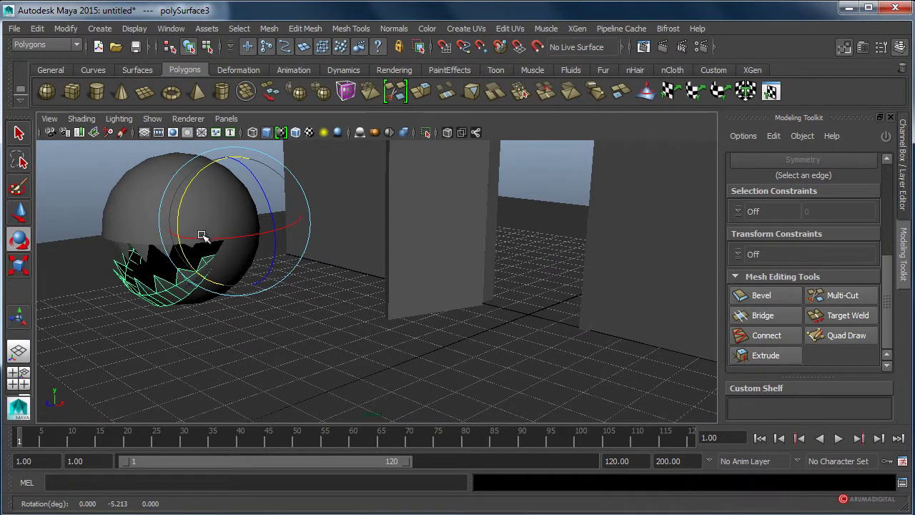
pyautogui.press('w')
pyautogui.moveTo(177, 240)
pyautogui.mouseDown()
pyautogui.moveTo(209, 168)
pyautogui.moveTo(238, 154)
pyautogui.moveTo(310, 235)
pyautogui.moveTo(139, 206)
pyautogui.mouseUp()
pyautogui.click(80, 194)
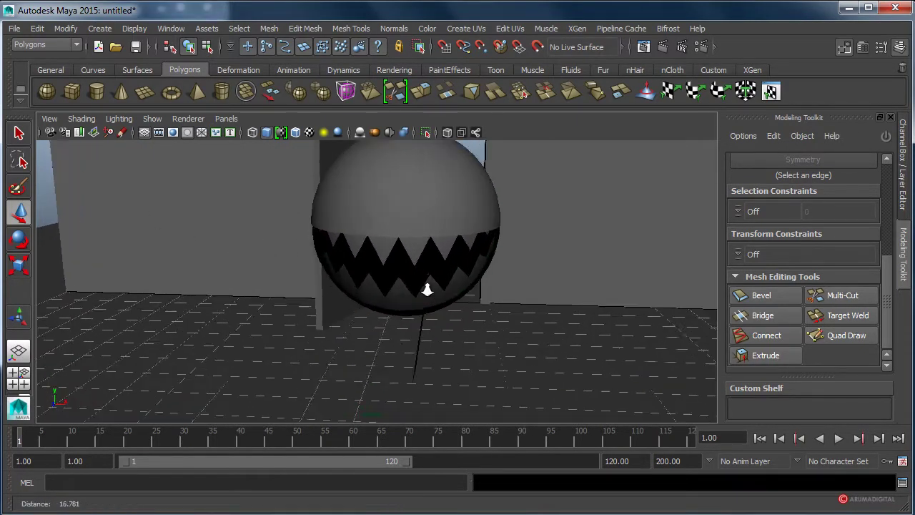
pyautogui.moveTo(419, 287)
pyautogui.keyDown('alt'); pyautogui.mouseDown(button='right')
pyautogui.moveTo(267, 298)
pyautogui.moveTo(340, 309)
pyautogui.moveTo(306, 311)
pyautogui.moveTo(274, 221)
pyautogui.mouseUp(button='right'); pyautogui.keyUp('alt')
# Group the upper sphere, jaw-and-teeth piece and lower bowl with Ctrl+G
pyautogui.click(271, 273)
pyautogui.keyDown('shift'); pyautogui.click(282, 271); pyautogui.keyUp('shift')
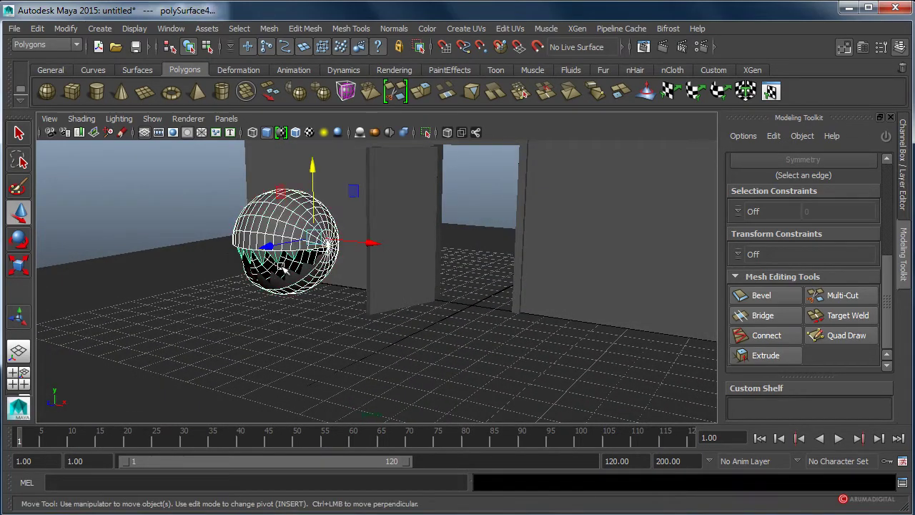
pyautogui.keyDown('shift'); pyautogui.click(290, 274); pyautogui.keyUp('shift')
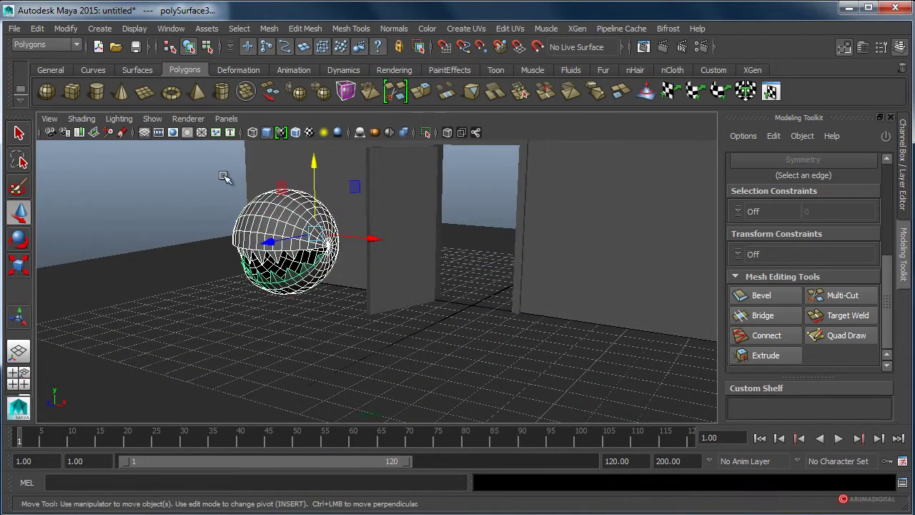
pyautogui.hotkey('ctrl', 'g')
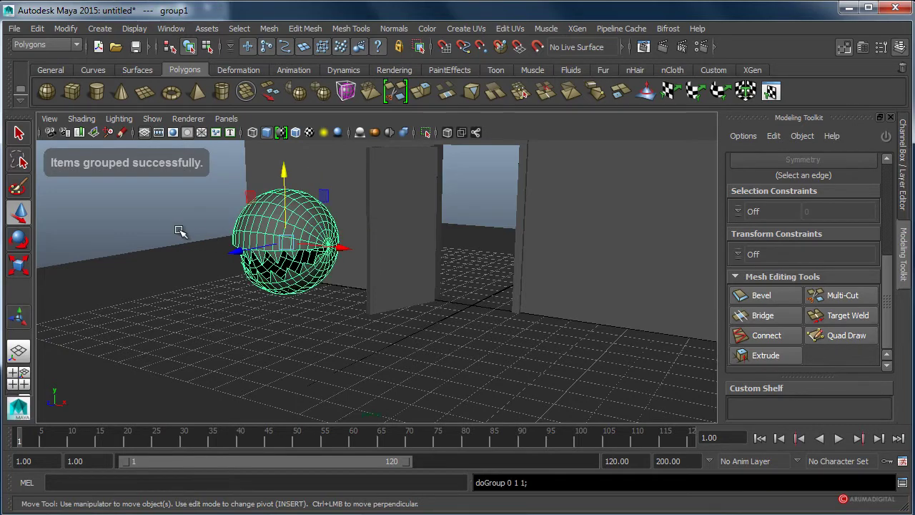
pyautogui.click(179, 231)
pyautogui.keyDown('alt'); pyautogui.moveTo(394, 241); pyautogui.dragTo(247, 276, button='right'); pyautogui.keyUp('alt')
# Select the polySurface1 sphere and bring up the Outliner
pyautogui.click(309, 258)
pyautogui.keyDown('alt'); pyautogui.moveTo(374, 286); pyautogui.dragTo(331, 291); pyautogui.keyUp('alt')
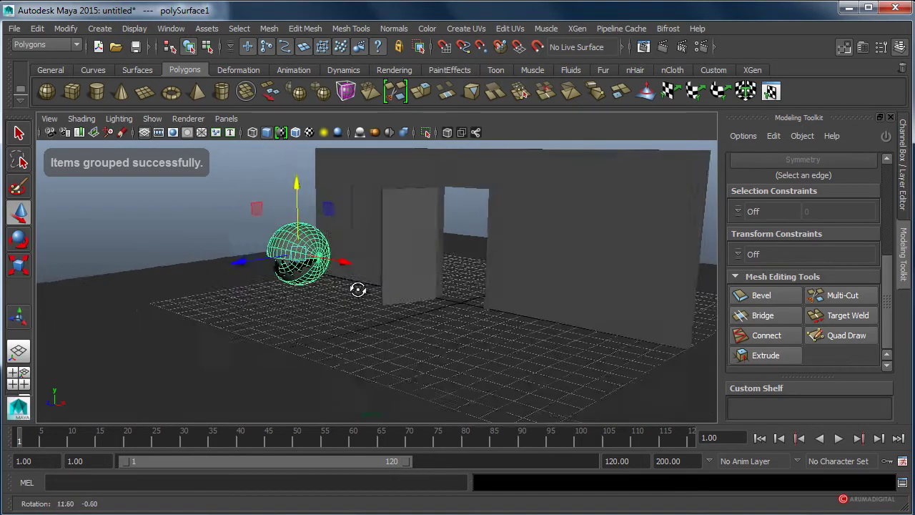
pyautogui.click(171, 29)
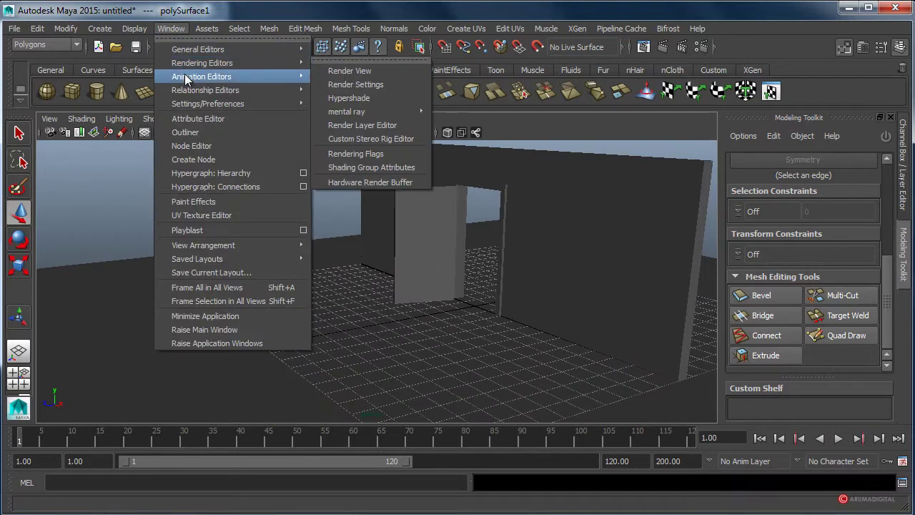
pyautogui.click(187, 132)
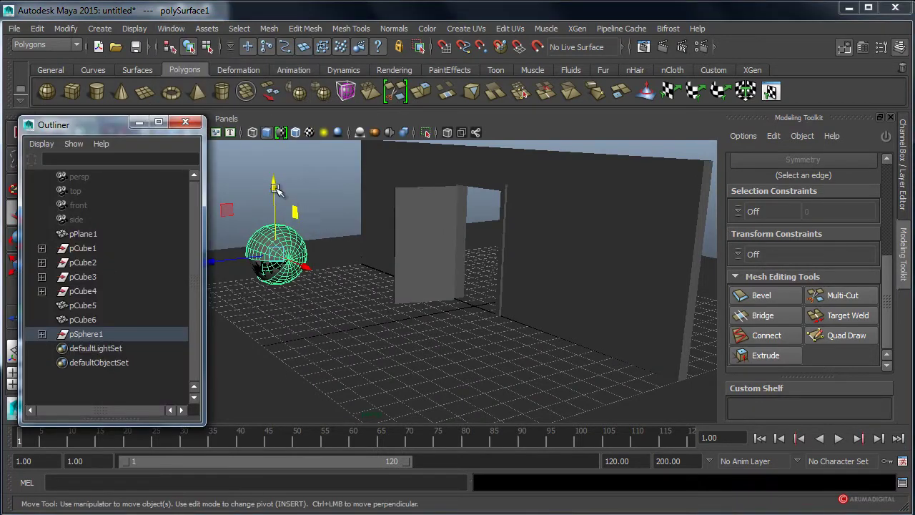
# Select pSphere1 in the Outliner and slide the head to Z 8.114
pyautogui.click(78, 306)
pyautogui.click(83, 249)
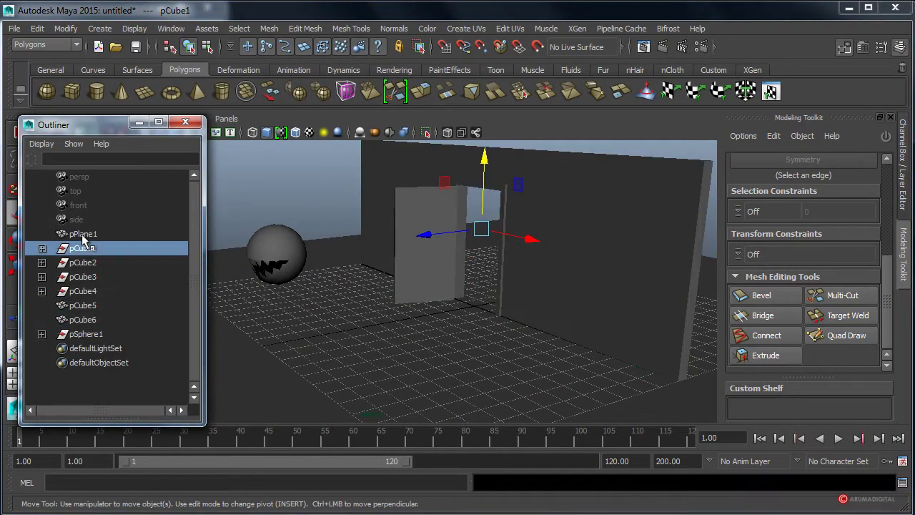
pyautogui.press('Up')
pyautogui.click(83, 293)
pyautogui.click(86, 334)
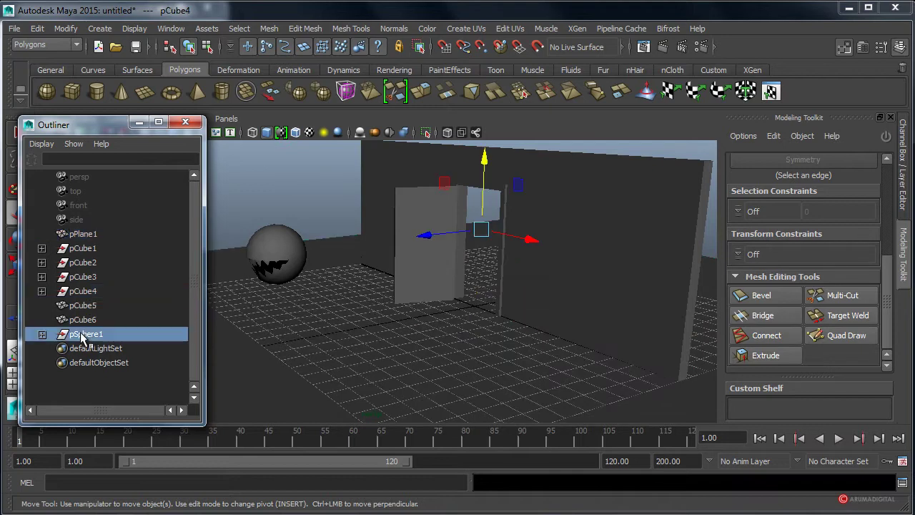
pyautogui.moveTo(219, 259)
pyautogui.mouseDown()
pyautogui.moveTo(341, 255)
pyautogui.moveTo(300, 256)
pyautogui.mouseUp()
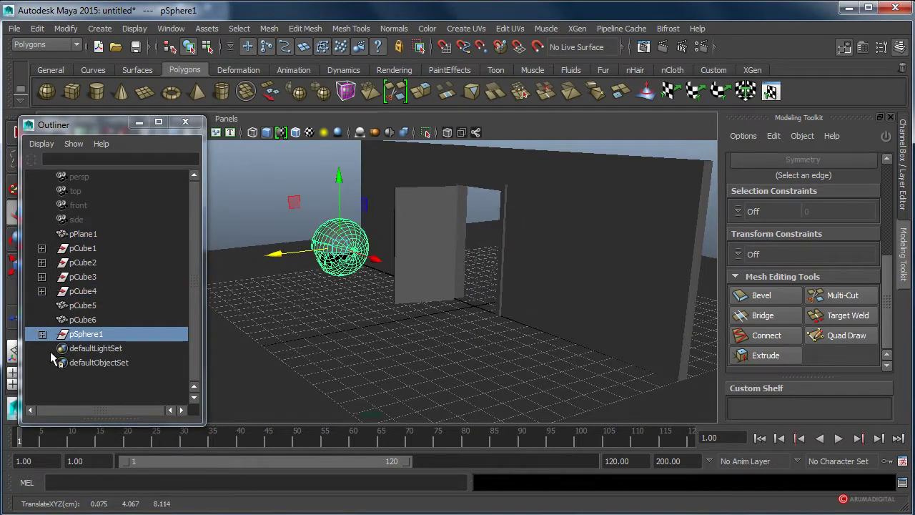
# Inspect pSphere1's children, move the Outliner aside and orbit to face the wall
pyautogui.click(42, 334)
pyautogui.click(42, 334)
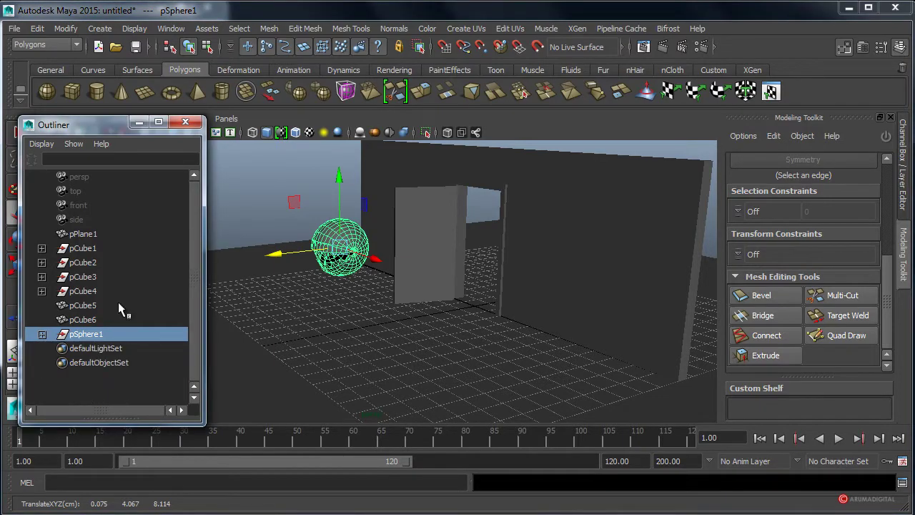
pyautogui.moveTo(159, 134); pyautogui.dragTo(52, 134)
pyautogui.keyDown('alt'); pyautogui.moveTo(414, 302); pyautogui.dragTo(341, 296); pyautogui.keyUp('alt')
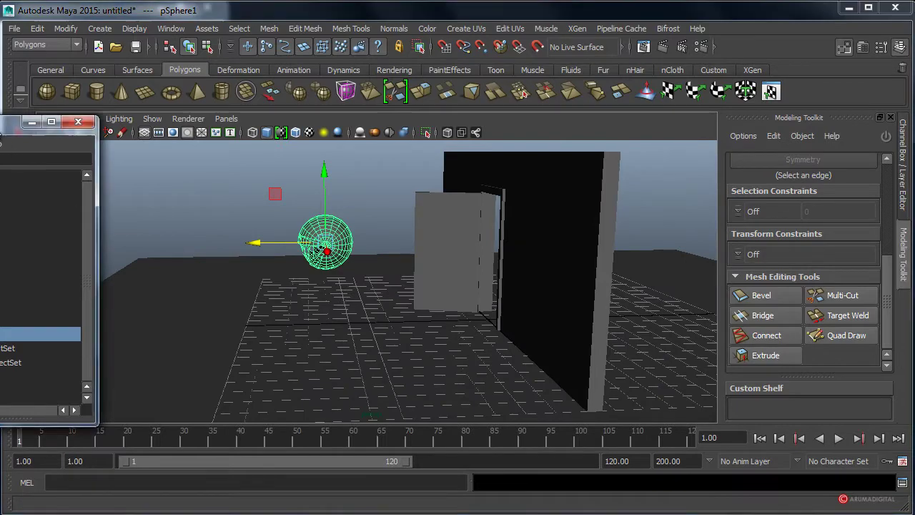
pyautogui.moveTo(72, 122); pyautogui.dragTo(2, 108)
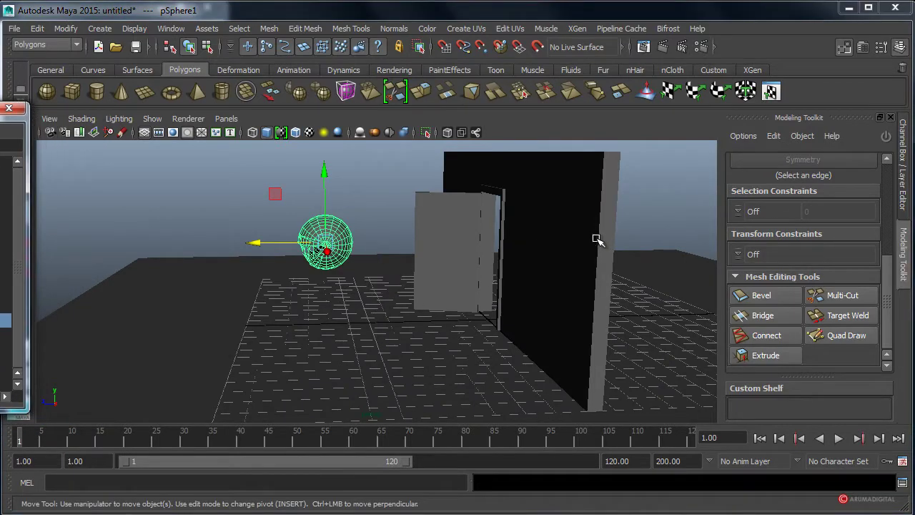
pyautogui.moveTo(598, 240)
pyautogui.keyDown('alt'); pyautogui.mouseDown()
pyautogui.moveTo(511, 306)
pyautogui.moveTo(556, 310)
pyautogui.moveTo(578, 301)
pyautogui.moveTo(570, 304)
pyautogui.moveTo(547, 208)
pyautogui.mouseUp(); pyautogui.keyUp('alt')
# Put wall pCube5 in vertex mode and raise its two top vertices
pyautogui.click(550, 211)
pyautogui.keyDown('alt'); pyautogui.moveTo(578, 229); pyautogui.dragTo(568, 206, button='right'); pyautogui.keyUp('alt')
pyautogui.rightClick(574, 203)
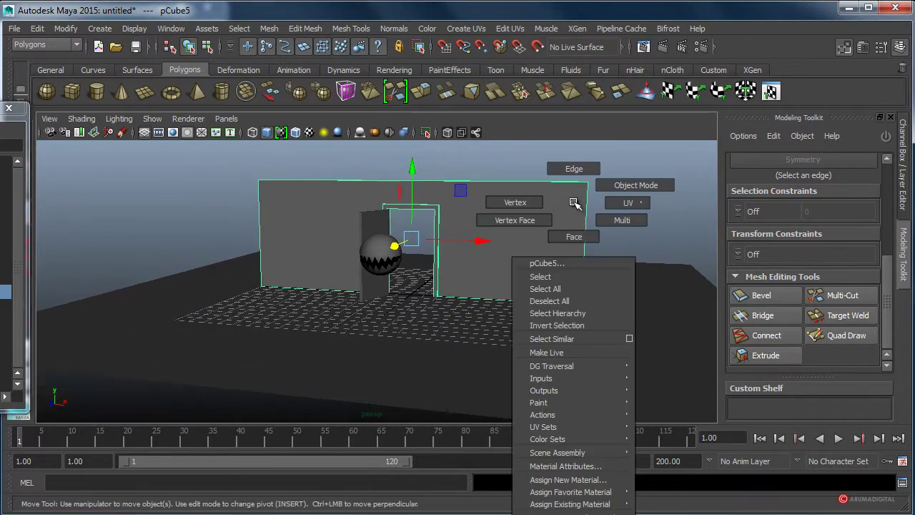
pyautogui.click(512, 203)
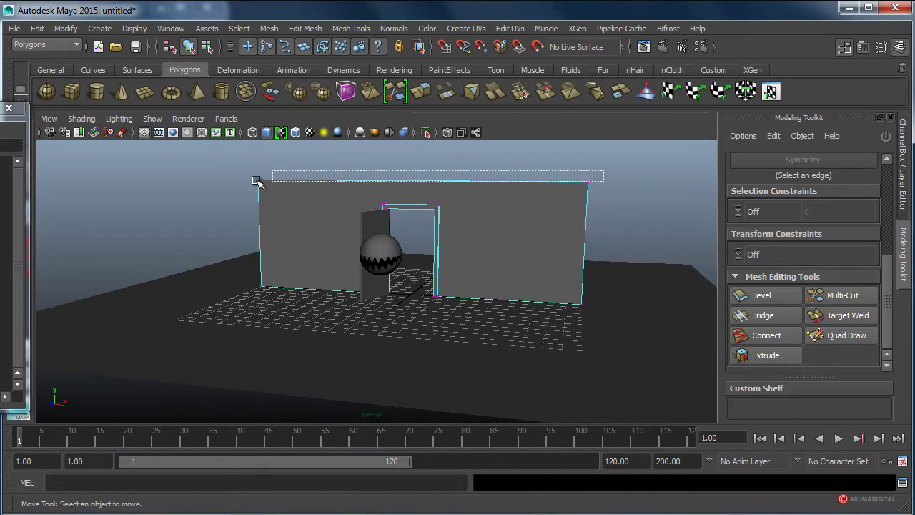
pyautogui.moveTo(620, 166); pyautogui.dragTo(225, 180)
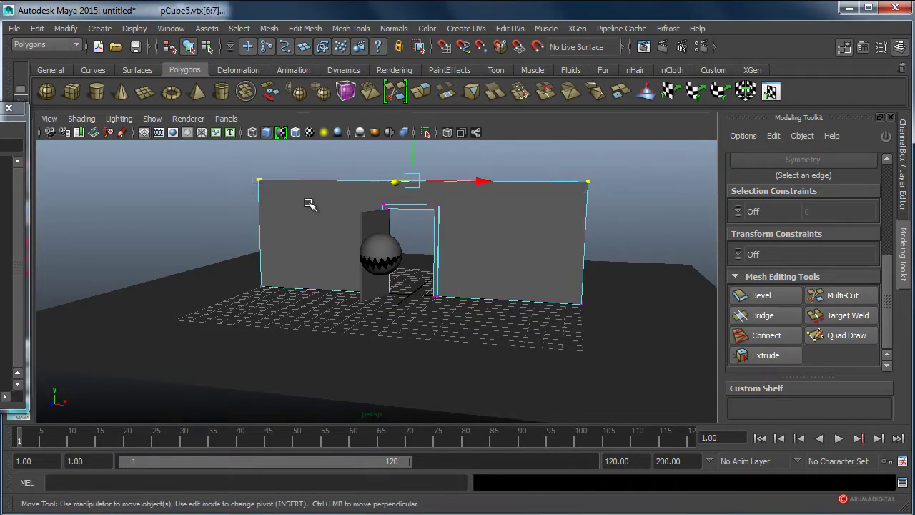
pyautogui.scroll(-3, 309, 204)
pyautogui.moveTo(400, 147)
pyautogui.mouseDown()
pyautogui.moveTo(409, 106)
pyautogui.moveTo(406, 124)
pyautogui.mouseUp()
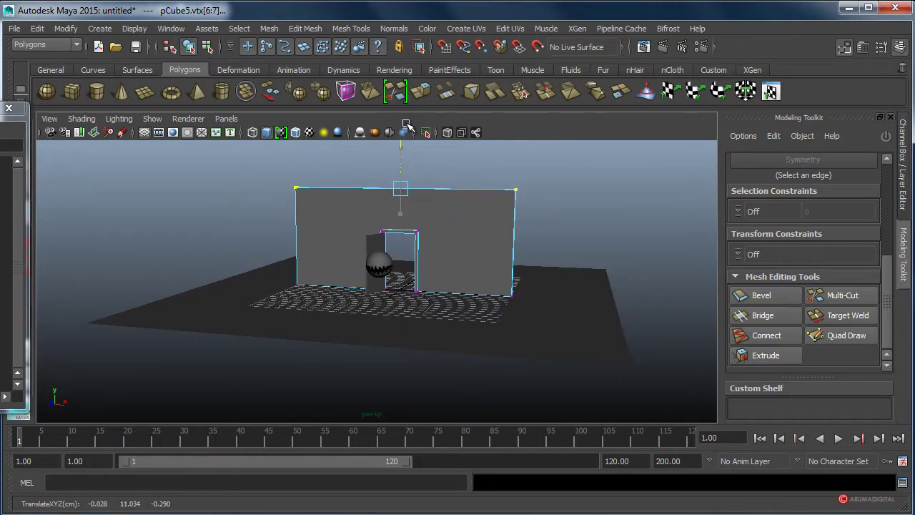
# Push the wall's right-side vertices outward, then clear the vertex selection
pyautogui.moveTo(510, 163); pyautogui.dragTo(533, 310)
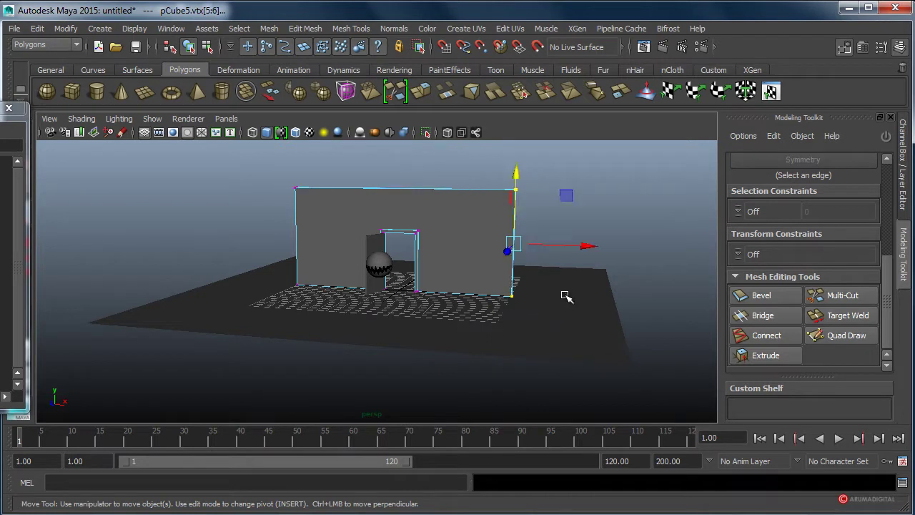
pyautogui.moveTo(588, 246); pyautogui.dragTo(642, 247)
pyautogui.moveTo(284, 167); pyautogui.dragTo(306, 291)
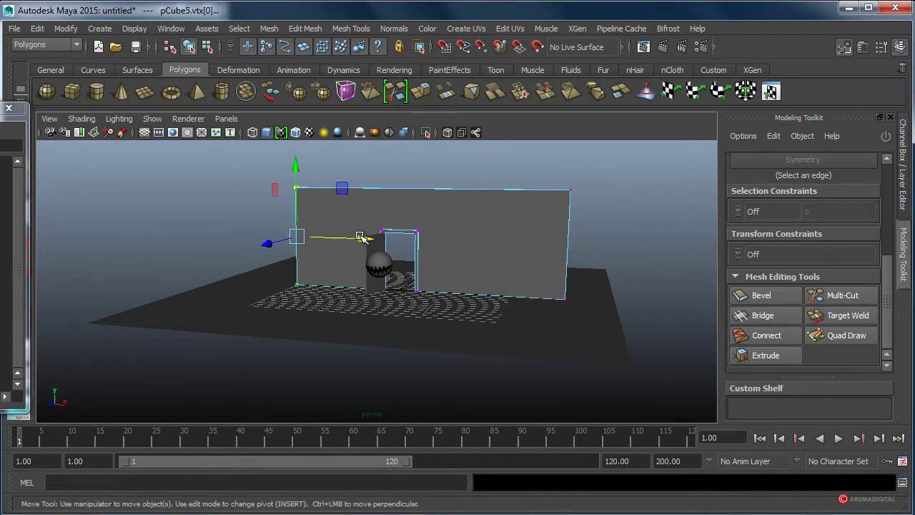
pyautogui.click(219, 170)
pyautogui.moveTo(219, 170)
pyautogui.keyDown('alt'); pyautogui.mouseDown()
pyautogui.moveTo(445, 241)
pyautogui.moveTo(480, 236)
pyautogui.moveTo(311, 263)
pyautogui.mouseUp(); pyautogui.keyUp('alt')
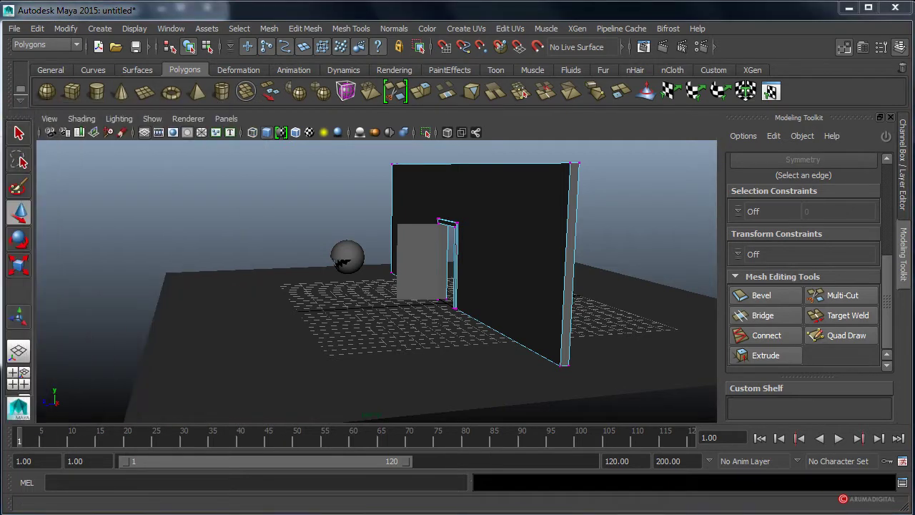
# Place pSphere1 at translate 0.075, 1.399, -19.158 at the floor's far end
pyautogui.click(84, 323)
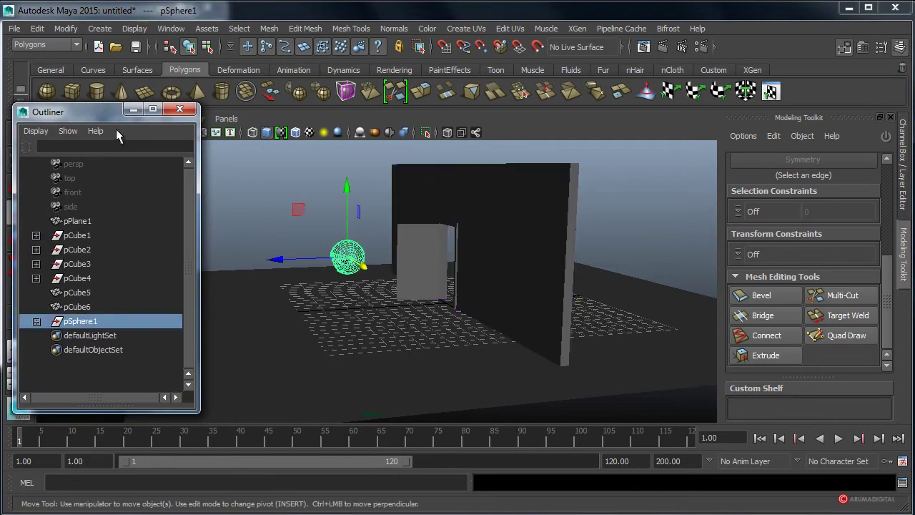
pyautogui.moveTo(107, 112); pyautogui.dragTo(8, 107)
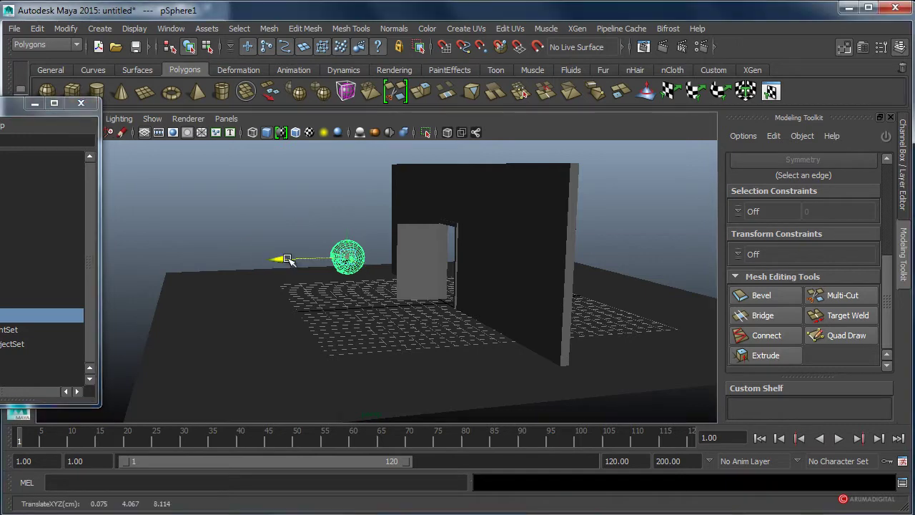
pyautogui.keyDown('alt'); pyautogui.moveTo(279, 259); pyautogui.dragTo(484, 333); pyautogui.keyUp('alt')
pyautogui.keyDown('alt'); pyautogui.moveTo(581, 279); pyautogui.dragTo(496, 317); pyautogui.keyUp('alt')
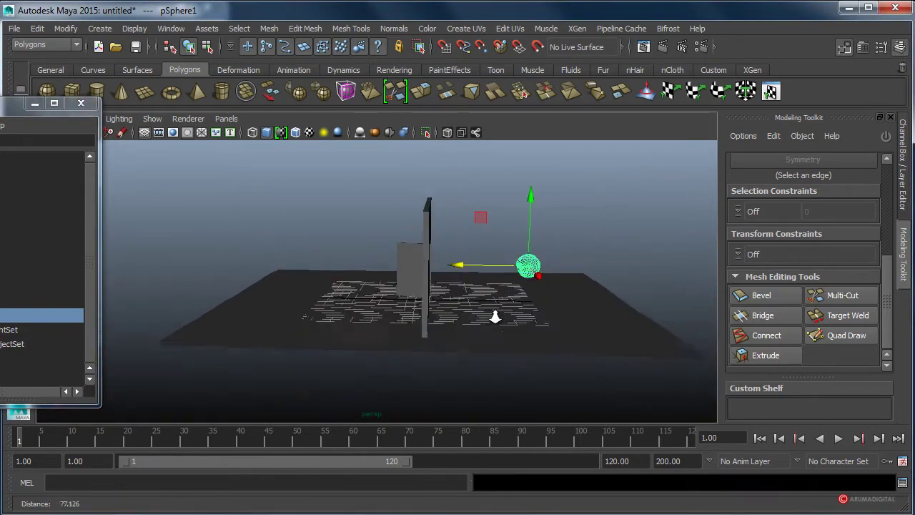
pyautogui.moveTo(460, 269); pyautogui.dragTo(522, 267)
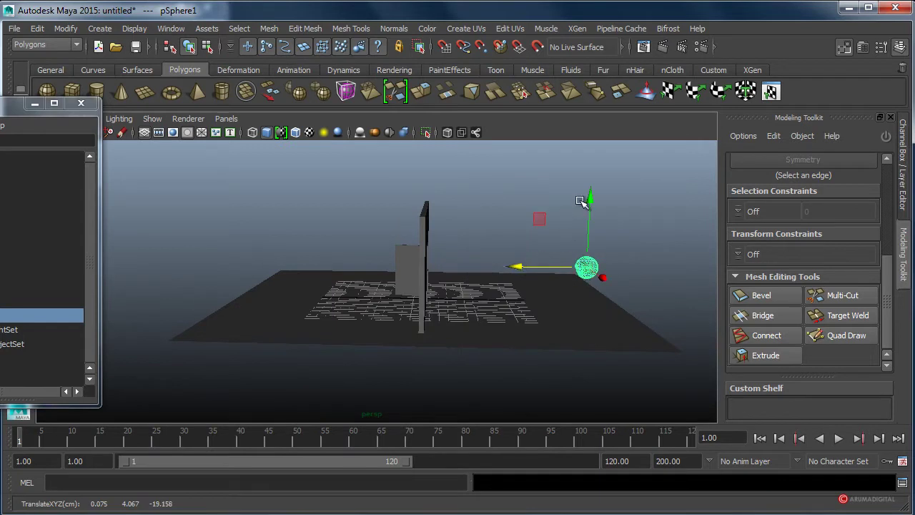
pyautogui.moveTo(591, 202); pyautogui.dragTo(605, 221)
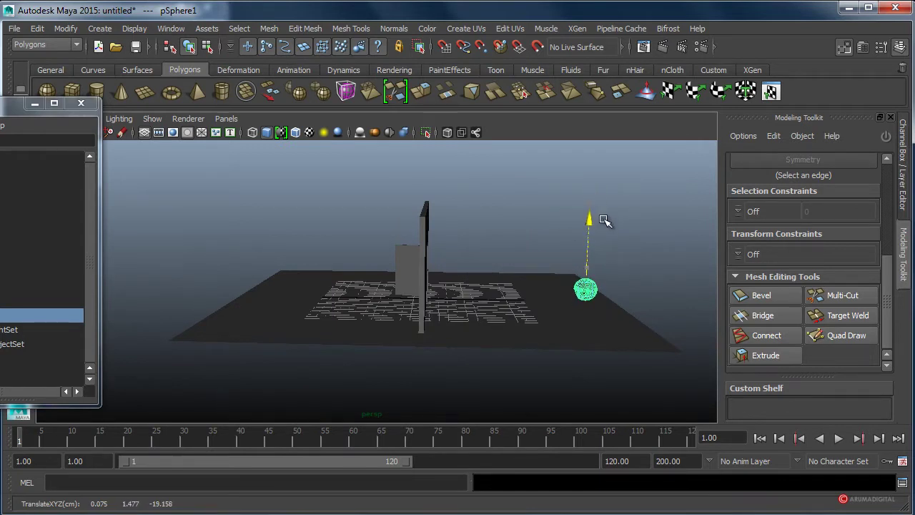
# Key Translate X, Y and Z at frame 1 with Key Selected
pyautogui.click(900, 52)
pyautogui.click(901, 48)
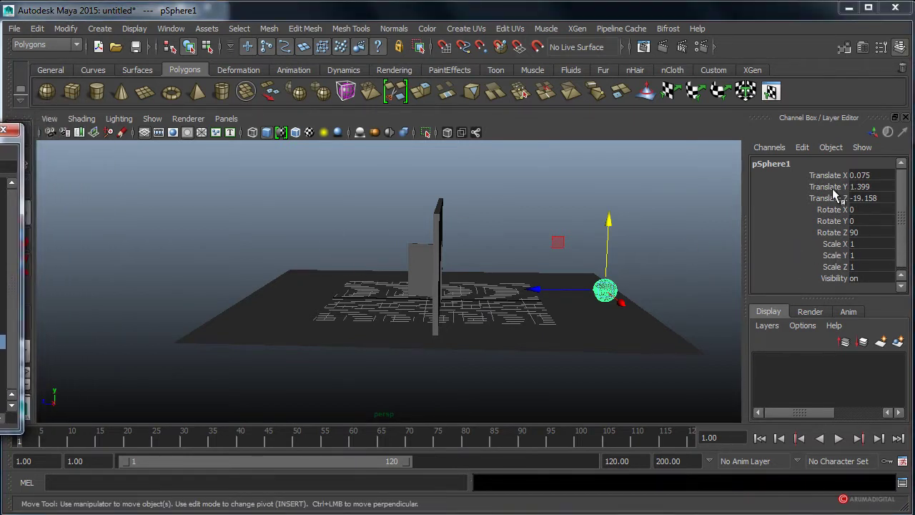
pyautogui.moveTo(831, 179); pyautogui.dragTo(833, 199)
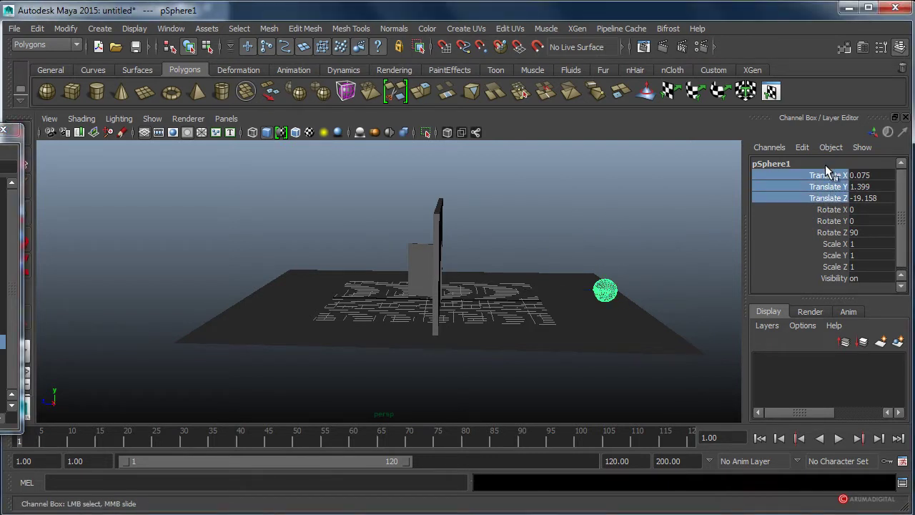
pyautogui.rightClick(821, 174)
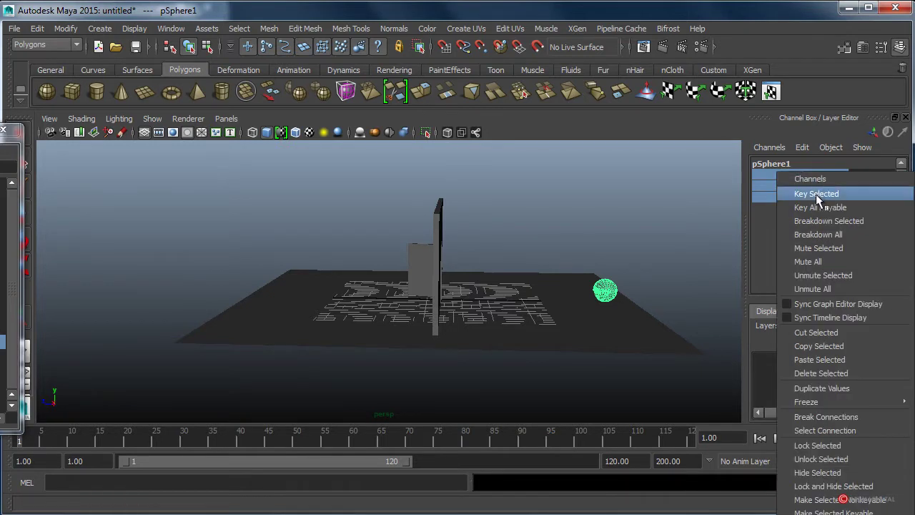
pyautogui.click(816, 198)
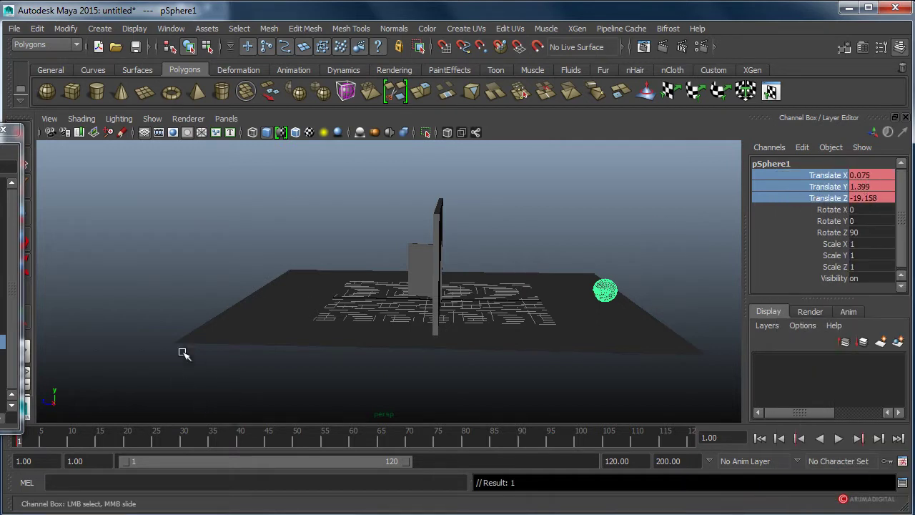
# At frame 30, move the sphere to the near floor end, raise it and key it
pyautogui.hotkey('alt', 'v')
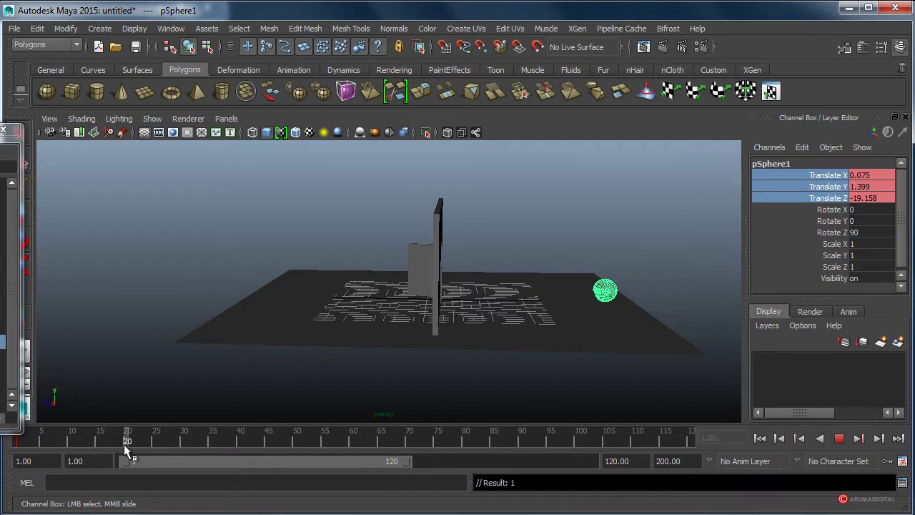
pyautogui.click(184, 444)
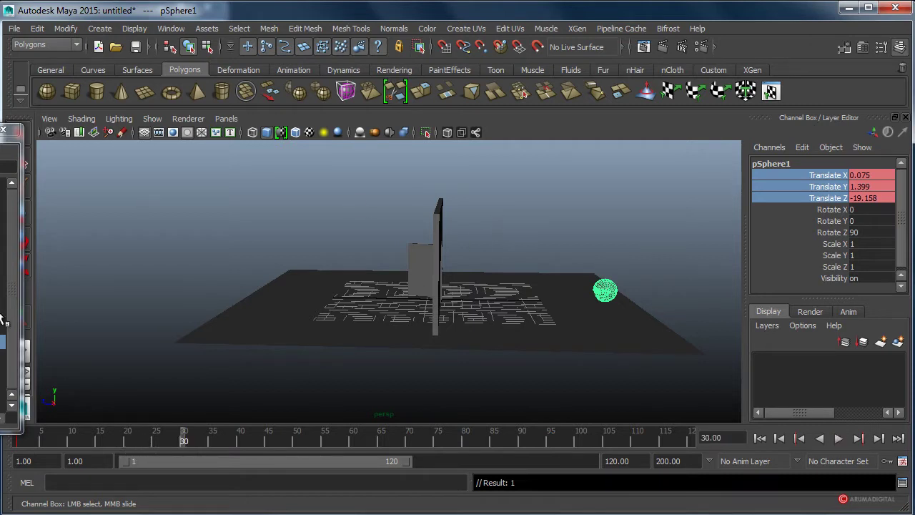
pyautogui.press('w')
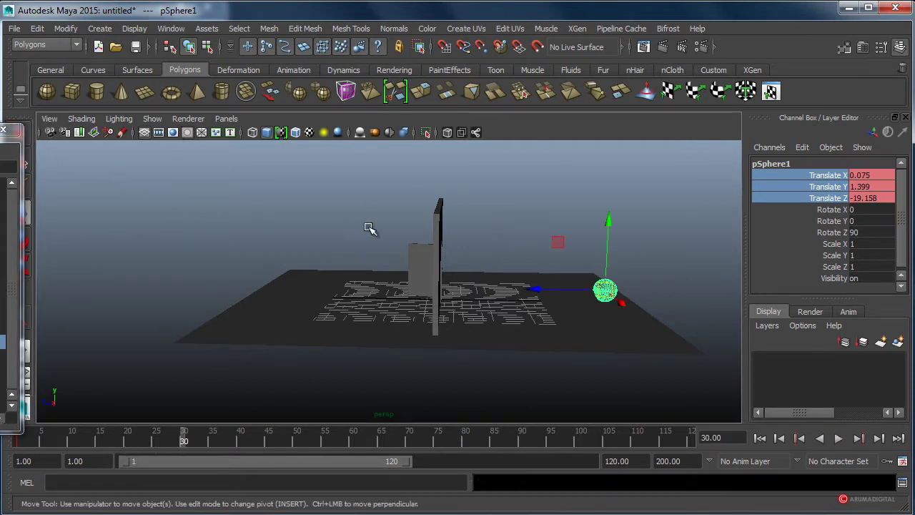
pyautogui.moveTo(530, 289); pyautogui.dragTo(216, 287)
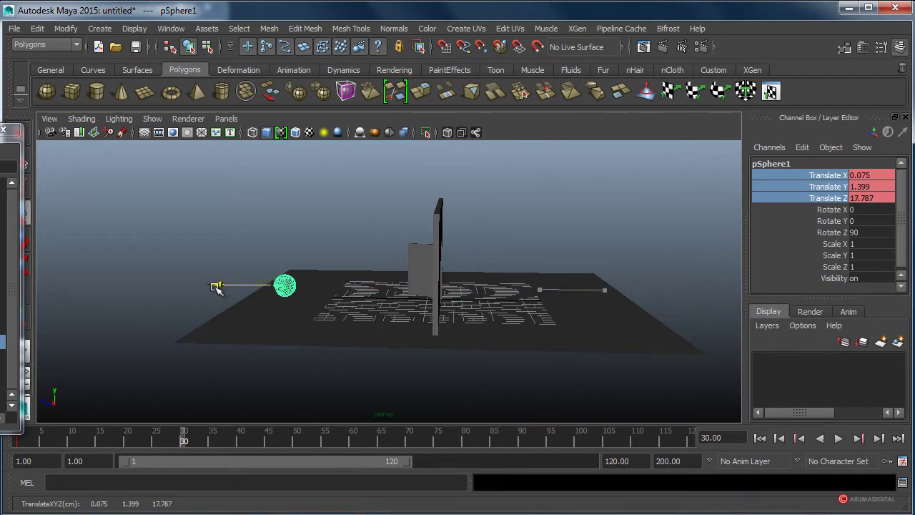
pyautogui.moveTo(217, 287); pyautogui.dragTo(196, 283)
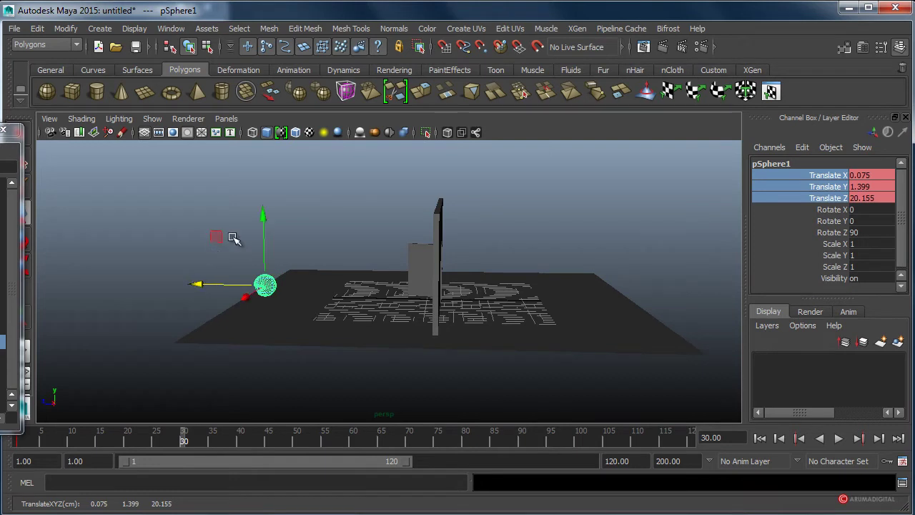
pyautogui.moveTo(262, 211); pyautogui.dragTo(265, 184)
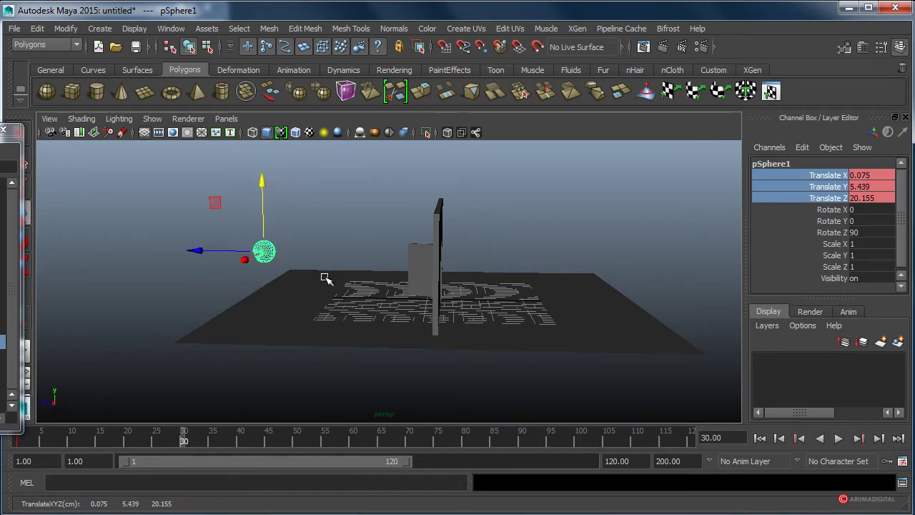
pyautogui.rightClick(794, 175)
pyautogui.click(804, 194)
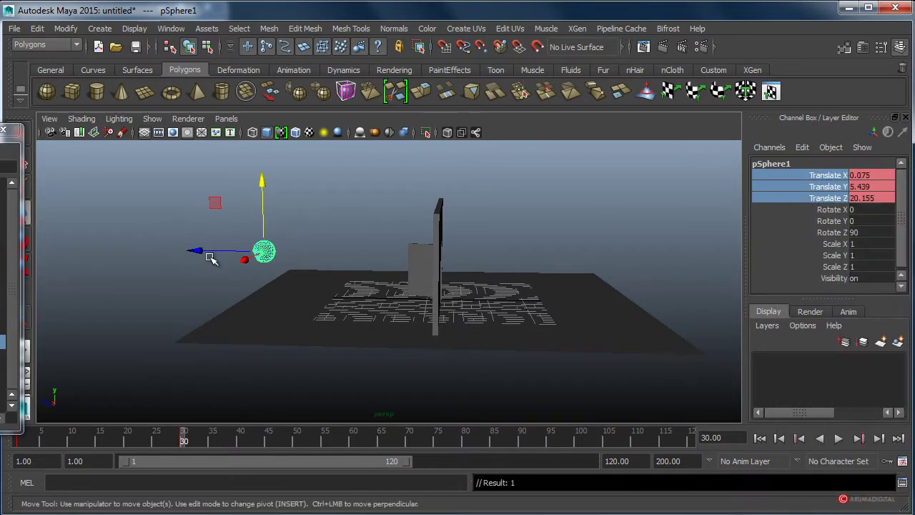
# At frame 15, bring the sphere back toward the wall, lower it and key it
pyautogui.moveTo(201, 252); pyautogui.dragTo(370, 269)
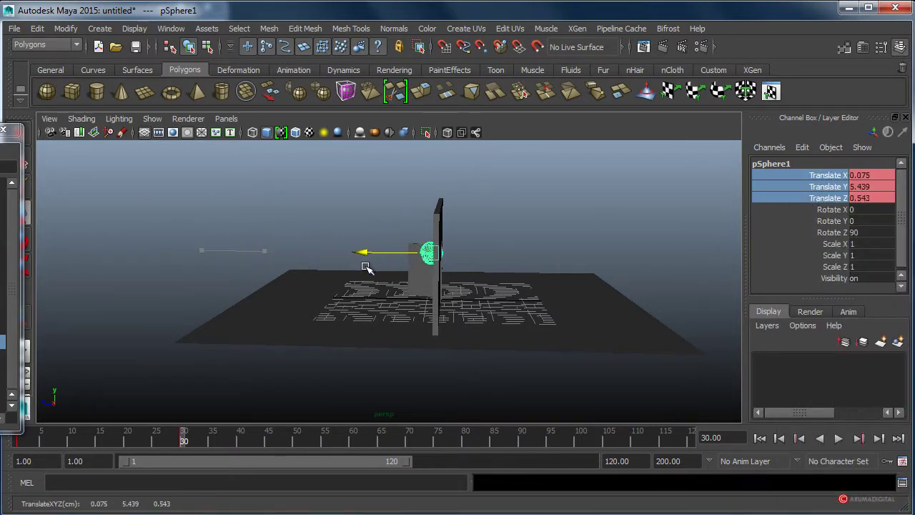
pyautogui.moveTo(189, 437); pyautogui.dragTo(100, 442)
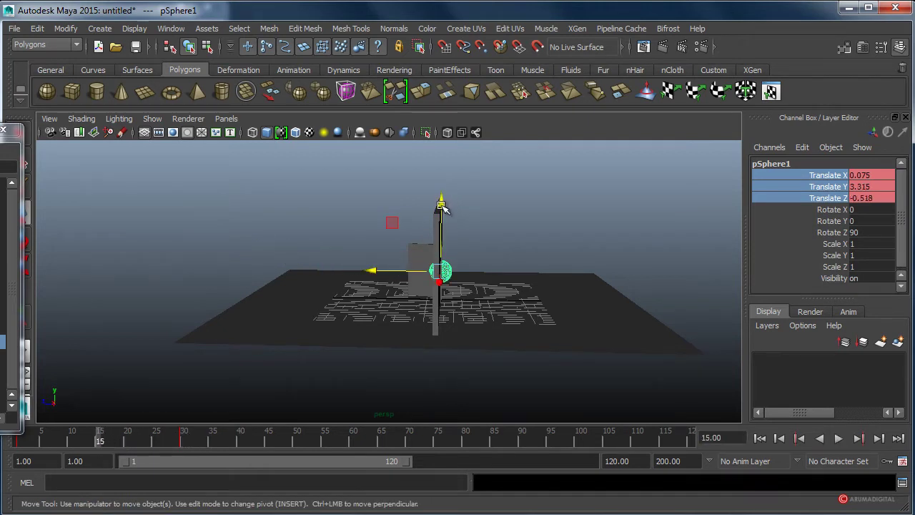
pyautogui.moveTo(442, 206); pyautogui.dragTo(443, 229)
pyautogui.moveTo(321, 299)
pyautogui.keyDown('alt'); pyautogui.mouseDown()
pyautogui.moveTo(470, 290)
pyautogui.moveTo(543, 248)
pyautogui.moveTo(502, 221)
pyautogui.mouseUp(); pyautogui.keyUp('alt')
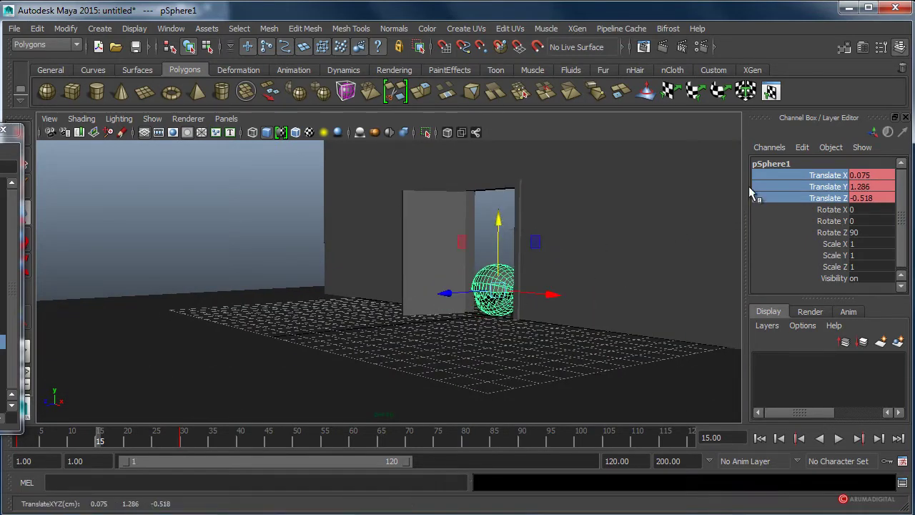
pyautogui.moveTo(503, 221); pyautogui.dragTo(502, 216)
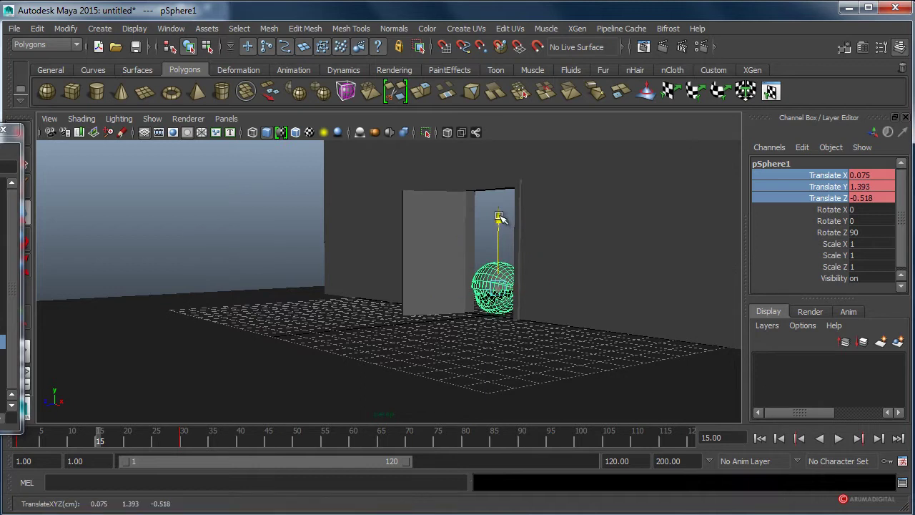
pyautogui.rightClick(789, 181)
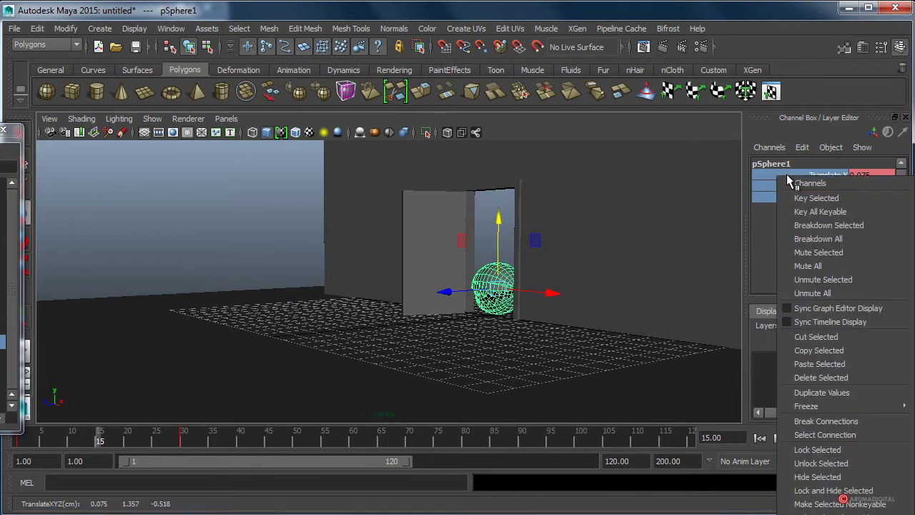
pyautogui.click(806, 199)
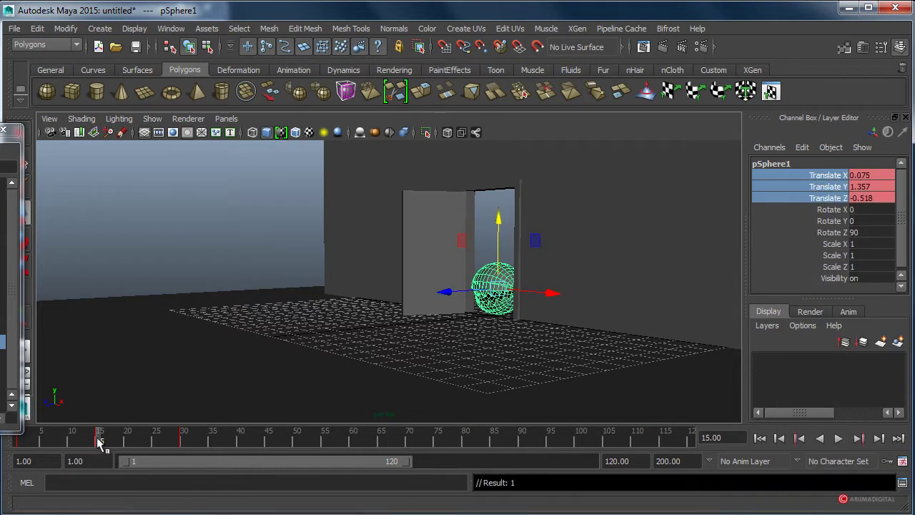
# At frame 8, lift the sphere to about 3.3 units high and key its position
pyautogui.hotkey('alt', 'v')
pyautogui.click(57, 439)
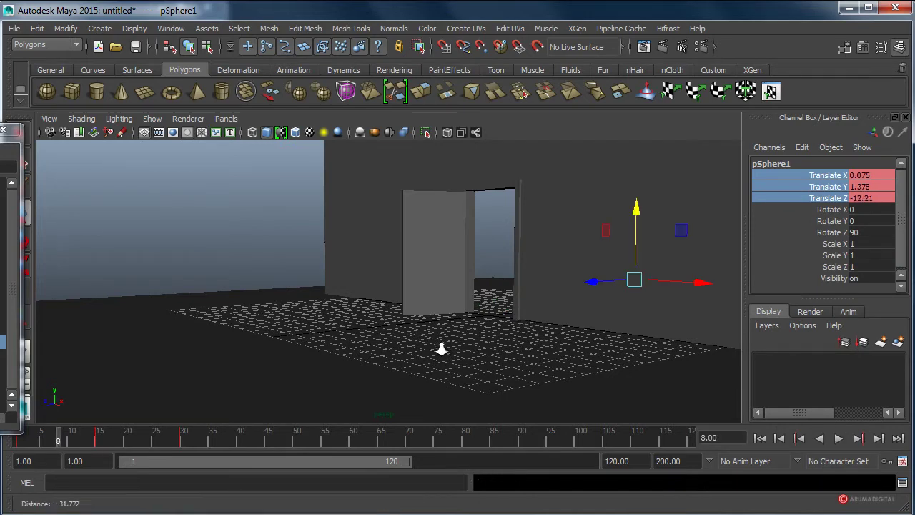
pyautogui.moveTo(441, 350)
pyautogui.keyDown('alt'); pyautogui.mouseDown()
pyautogui.moveTo(351, 344)
pyautogui.moveTo(366, 343)
pyautogui.mouseUp(); pyautogui.keyUp('alt')
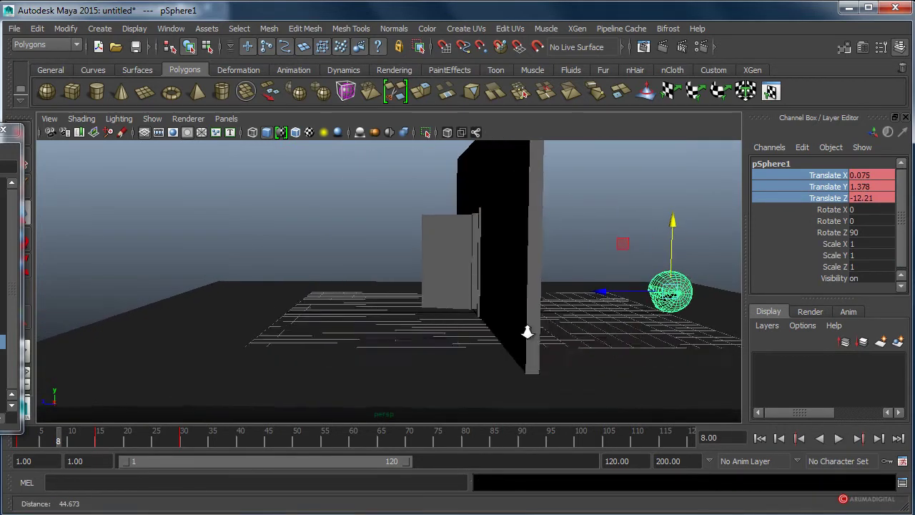
pyautogui.scroll(-3, 527, 331)
pyautogui.hotkey('alt', 'v')
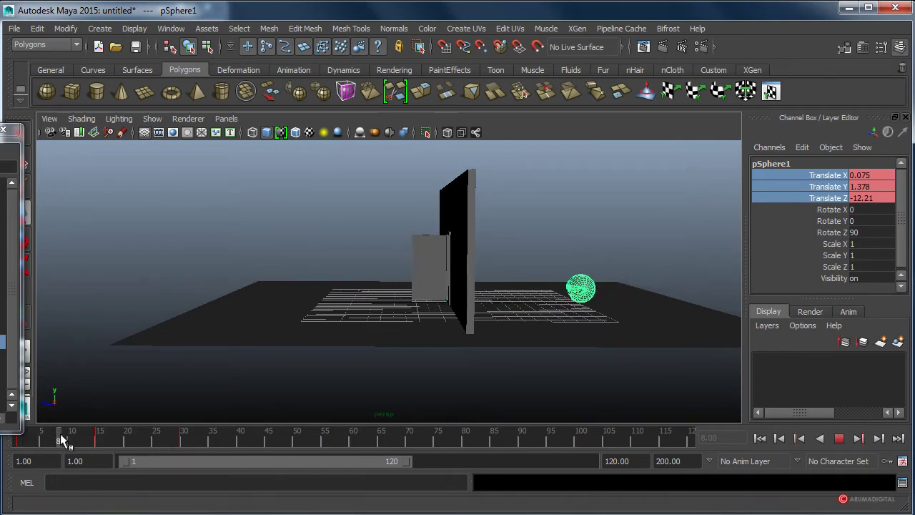
pyautogui.moveTo(60, 433)
pyautogui.mouseDown()
pyautogui.moveTo(44, 434)
pyautogui.moveTo(63, 438)
pyautogui.mouseUp()
pyautogui.moveTo(562, 221)
pyautogui.mouseDown()
pyautogui.moveTo(562, 180)
pyautogui.moveTo(582, 198)
pyautogui.mouseUp()
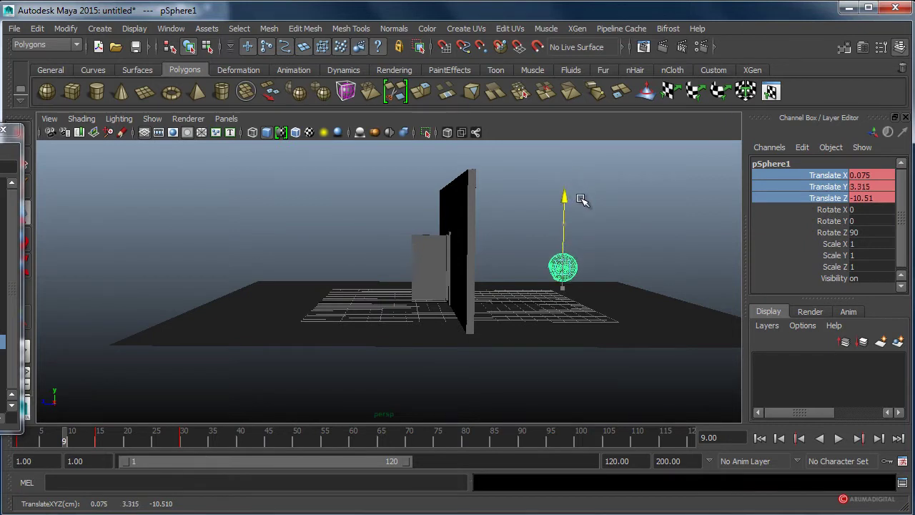
pyautogui.moveTo(63, 440)
pyautogui.mouseDown()
pyautogui.moveTo(24, 439)
pyautogui.moveTo(71, 440)
pyautogui.moveTo(58, 444)
pyautogui.mouseUp()
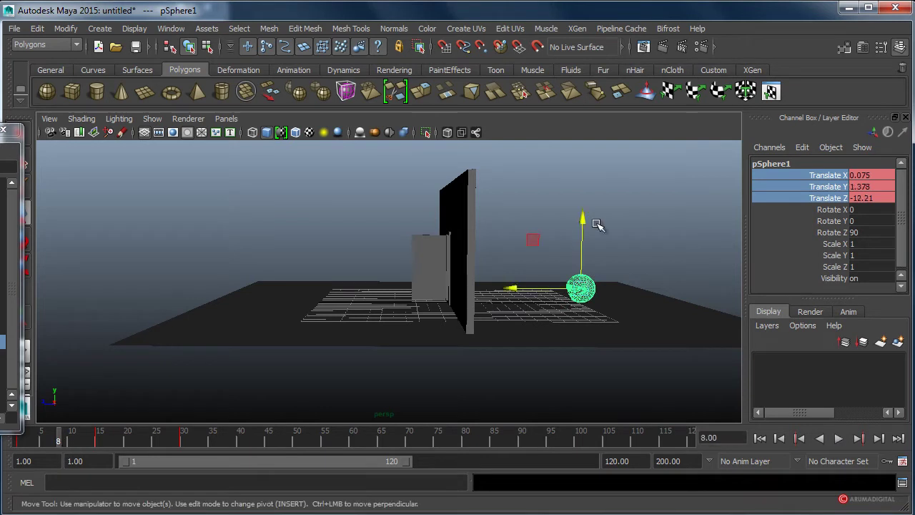
pyautogui.moveTo(583, 218); pyautogui.dragTo(584, 196)
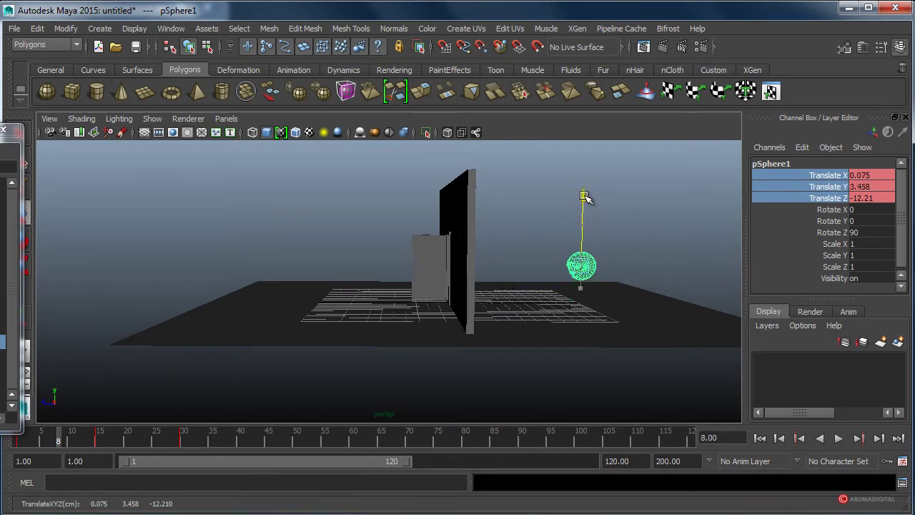
pyautogui.rightClick(835, 181)
pyautogui.click(835, 197)
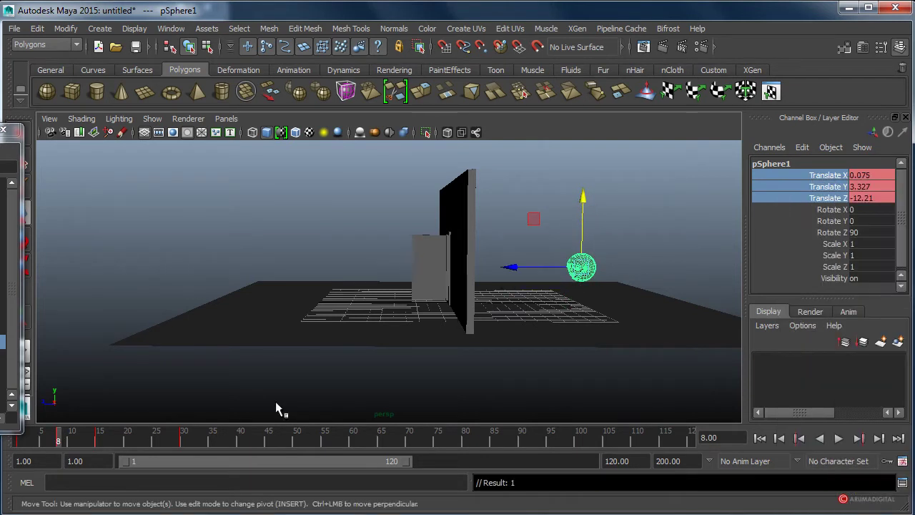
# Preview the motion, then raise the sphere higher at frame 22 and key it
pyautogui.click(35, 439)
pyautogui.hotkey('alt', 'v')
pyautogui.moveTo(33, 443); pyautogui.dragTo(111, 445)
pyautogui.moveTo(133, 444)
pyautogui.mouseDown()
pyautogui.moveTo(147, 441)
pyautogui.moveTo(100, 441)
pyautogui.moveTo(206, 447)
pyautogui.moveTo(52, 444)
pyautogui.moveTo(162, 442)
pyautogui.moveTo(64, 445)
pyautogui.moveTo(139, 444)
pyautogui.mouseUp()
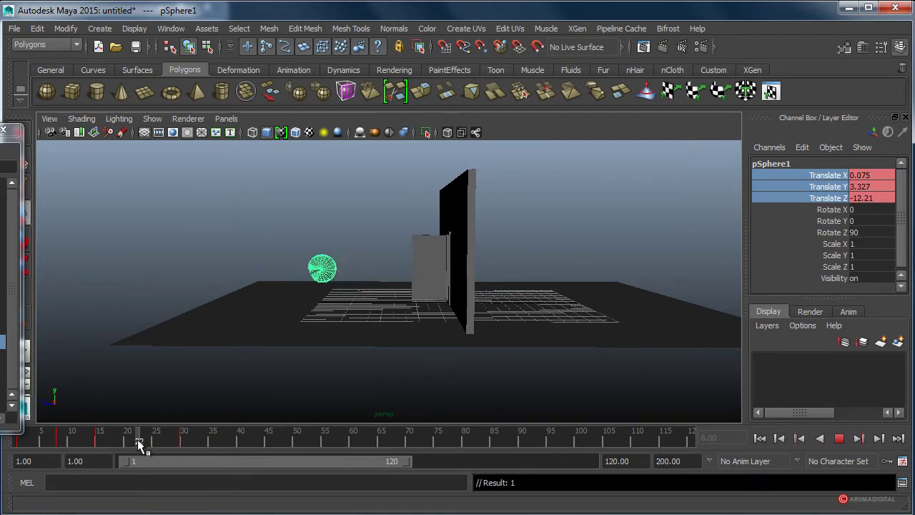
pyautogui.press('w')
pyautogui.moveTo(320, 203); pyautogui.dragTo(325, 183)
pyautogui.rightClick(815, 177)
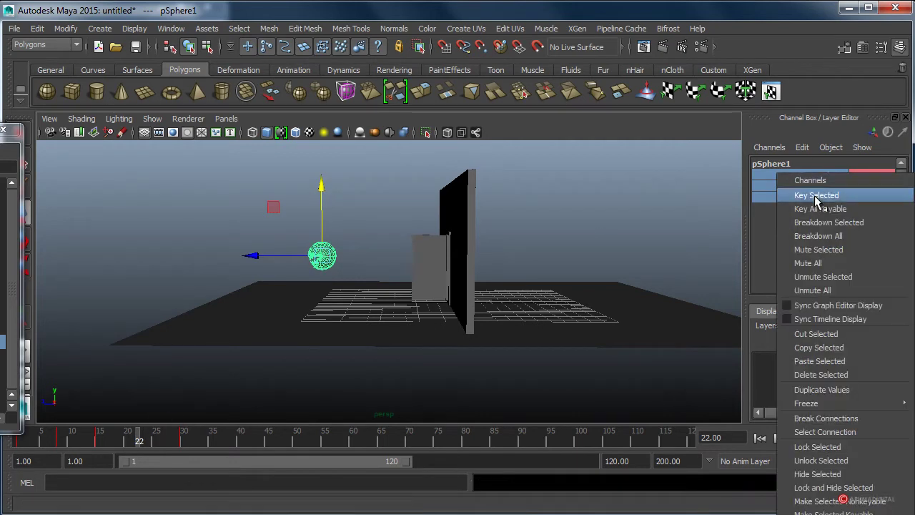
pyautogui.click(822, 206)
pyautogui.moveTo(145, 441)
pyautogui.mouseDown()
pyautogui.moveTo(65, 443)
pyautogui.moveTo(169, 439)
pyautogui.moveTo(40, 447)
pyautogui.moveTo(146, 437)
pyautogui.moveTo(37, 437)
pyautogui.moveTo(166, 435)
pyautogui.moveTo(46, 440)
pyautogui.moveTo(150, 444)
pyautogui.moveTo(45, 439)
pyautogui.mouseUp()
pyautogui.keyDown('alt'); pyautogui.moveTo(236, 343); pyautogui.dragTo(286, 347); pyautogui.keyUp('alt')
pyautogui.keyDown('alt'); pyautogui.moveTo(286, 347); pyautogui.dragTo(378, 356, button='right'); pyautogui.keyUp('alt')
pyautogui.keyDown('alt'); pyautogui.moveTo(378, 356); pyautogui.dragTo(386, 359); pyautogui.keyUp('alt')
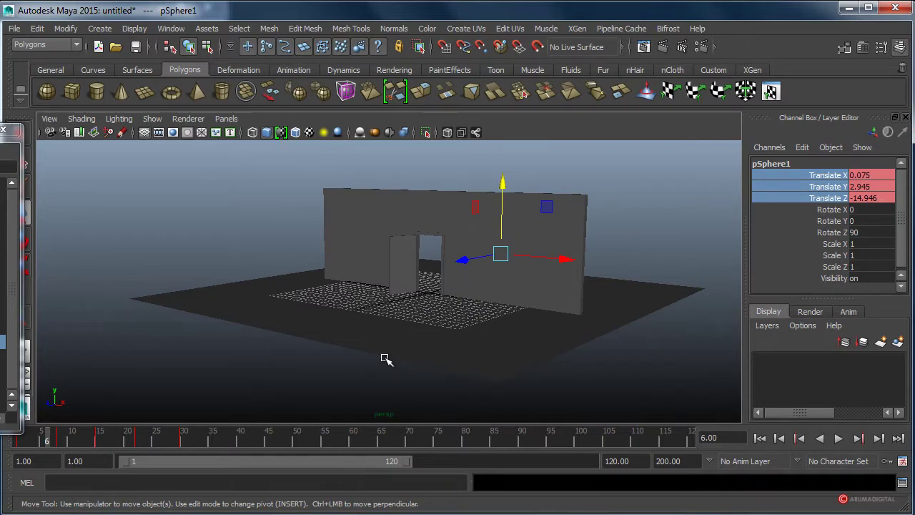
pyautogui.moveTo(386, 360)
pyautogui.keyDown('alt'); pyautogui.mouseDown()
pyautogui.moveTo(284, 341)
pyautogui.moveTo(466, 343)
pyautogui.mouseUp(); pyautogui.keyUp('alt')
pyautogui.keyDown('alt'); pyautogui.moveTo(465, 343); pyautogui.dragTo(580, 339, button='right'); pyautogui.keyUp('alt')
pyautogui.moveTo(580, 339)
pyautogui.keyDown('alt'); pyautogui.mouseDown()
pyautogui.moveTo(449, 328)
pyautogui.moveTo(605, 296)
pyautogui.moveTo(586, 292)
pyautogui.mouseUp(); pyautogui.keyUp('alt')
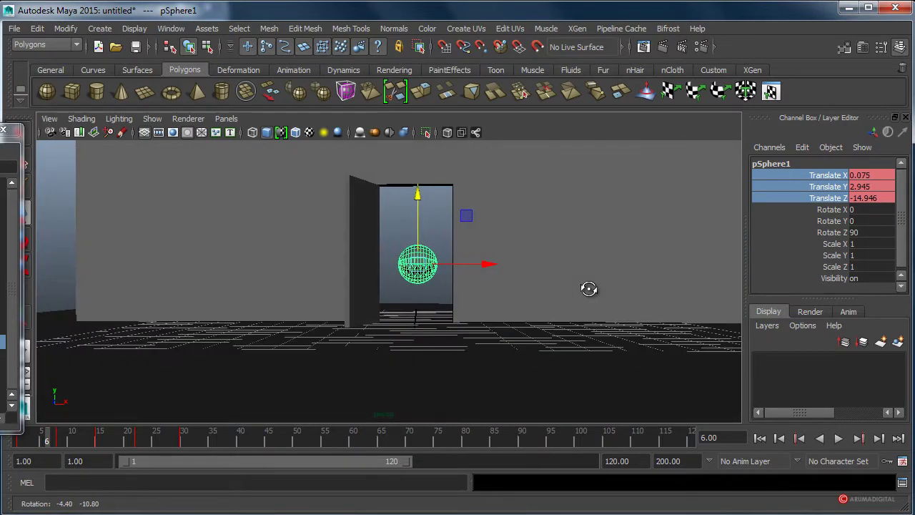
pyautogui.hotkey('alt', 'v')
pyautogui.moveTo(76, 444)
pyautogui.mouseDown()
pyautogui.moveTo(190, 435)
pyautogui.moveTo(167, 439)
pyautogui.mouseUp()
pyautogui.keyDown('alt'); pyautogui.moveTo(244, 349); pyautogui.dragTo(286, 383); pyautogui.keyUp('alt')
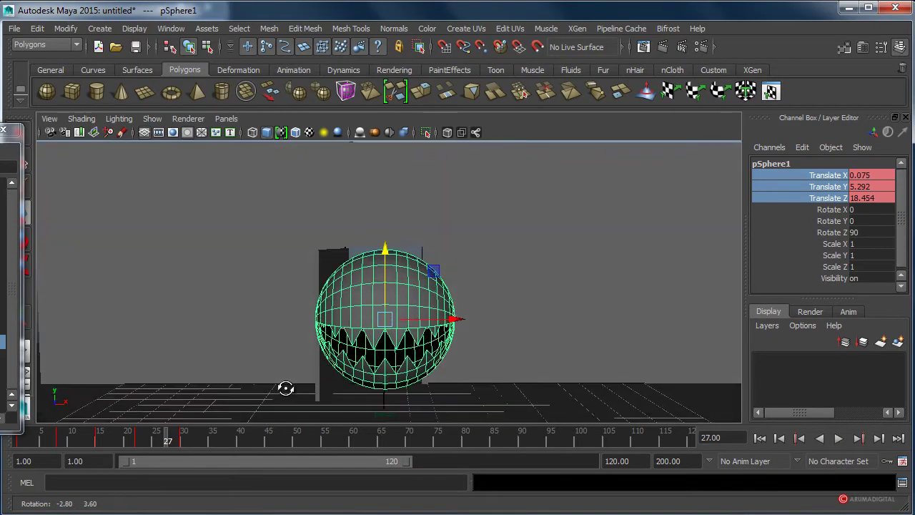
pyautogui.moveTo(286, 386)
pyautogui.keyDown('alt'); pyautogui.mouseDown(button='right')
pyautogui.moveTo(300, 351)
pyautogui.moveTo(348, 351)
pyautogui.mouseUp(button='right'); pyautogui.keyUp('alt')
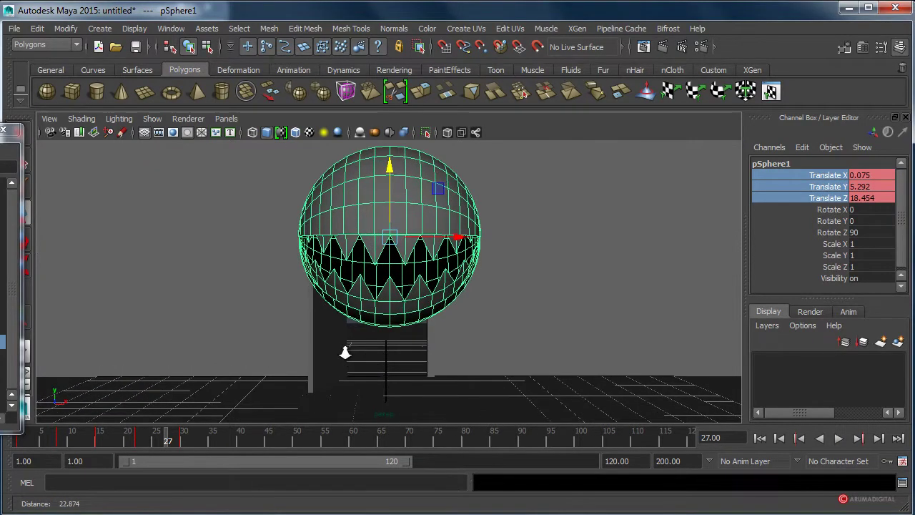
pyautogui.hotkey('alt', 'v')
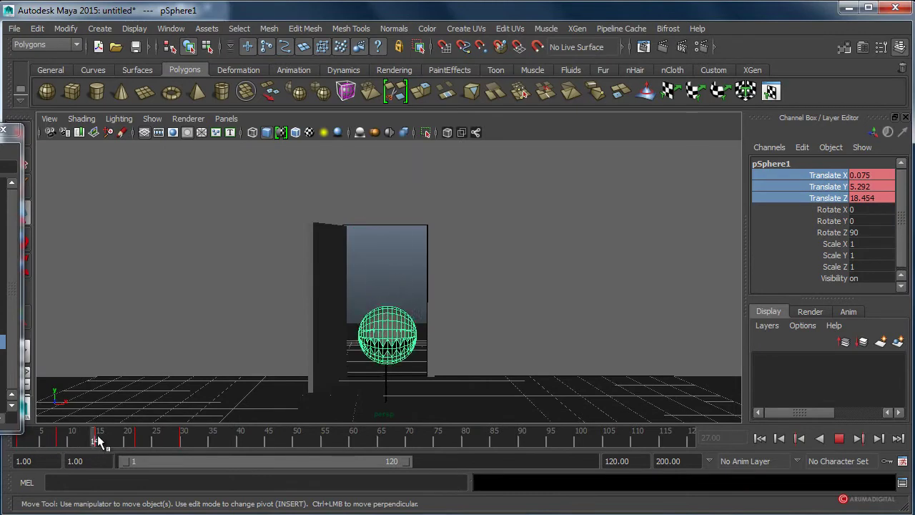
# Reframe the view toward the doorway and preview frames 21 to 31
pyautogui.click(94, 437)
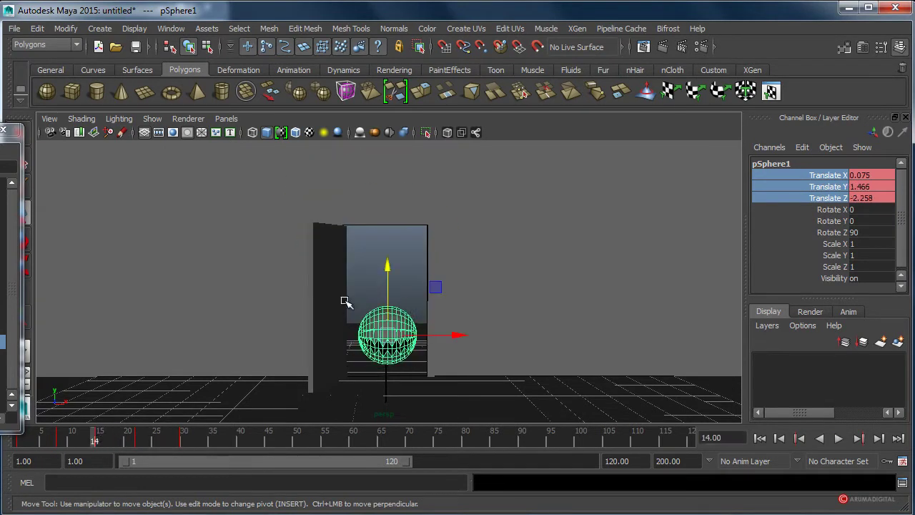
pyautogui.moveTo(343, 303)
pyautogui.keyDown('alt'); pyautogui.mouseDown(button='right')
pyautogui.moveTo(536, 271)
pyautogui.moveTo(520, 266)
pyautogui.mouseUp(button='right'); pyautogui.keyUp('alt')
pyautogui.keyDown('alt'); pyautogui.moveTo(519, 266); pyautogui.dragTo(523, 227, button='middle'); pyautogui.keyUp('alt')
pyautogui.click(48, 440)
pyautogui.hotkey('alt', 'v')
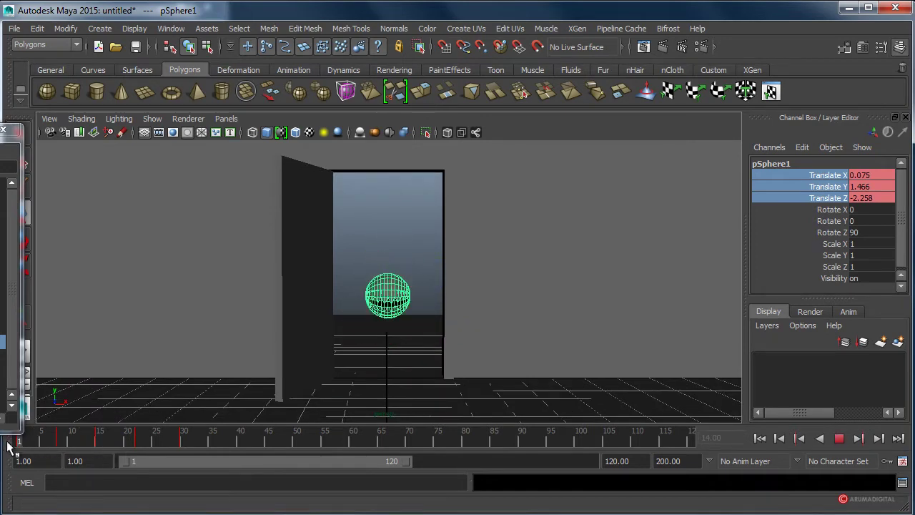
pyautogui.moveTo(180, 443)
pyautogui.mouseDown()
pyautogui.moveTo(122, 436)
pyautogui.moveTo(133, 438)
pyautogui.mouseUp()
pyautogui.keyDown('alt'); pyautogui.moveTo(436, 231); pyautogui.dragTo(436, 263); pyautogui.keyUp('alt')
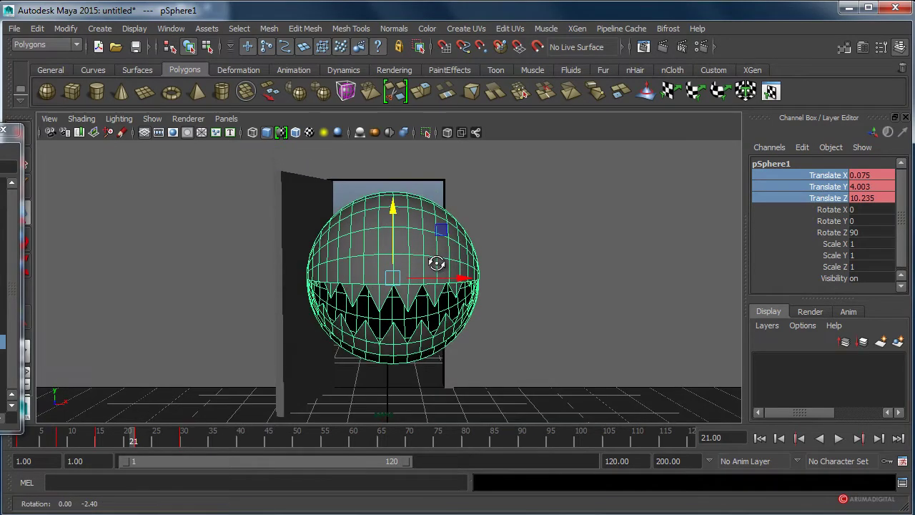
pyautogui.moveTo(40, 440); pyautogui.dragTo(221, 423)
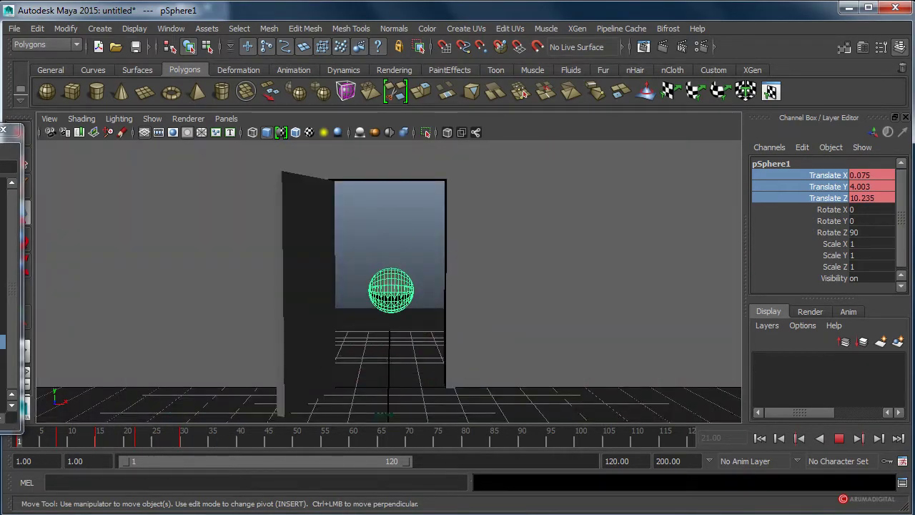
# Scrub to frame 29, zoom and pan the camera, replay, then switch to four views
pyautogui.moveTo(19, 433)
pyautogui.mouseDown()
pyautogui.moveTo(121, 413)
pyautogui.moveTo(179, 415)
pyautogui.mouseUp()
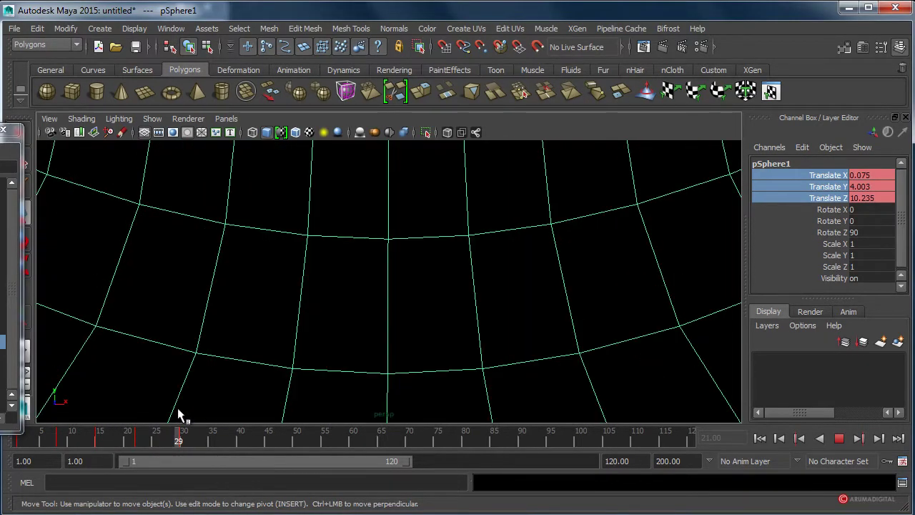
pyautogui.scroll(1, 268, 313)
pyautogui.scroll(2, 280, 317)
pyautogui.scroll(2, 286, 317)
pyautogui.scroll(2, 281, 315)
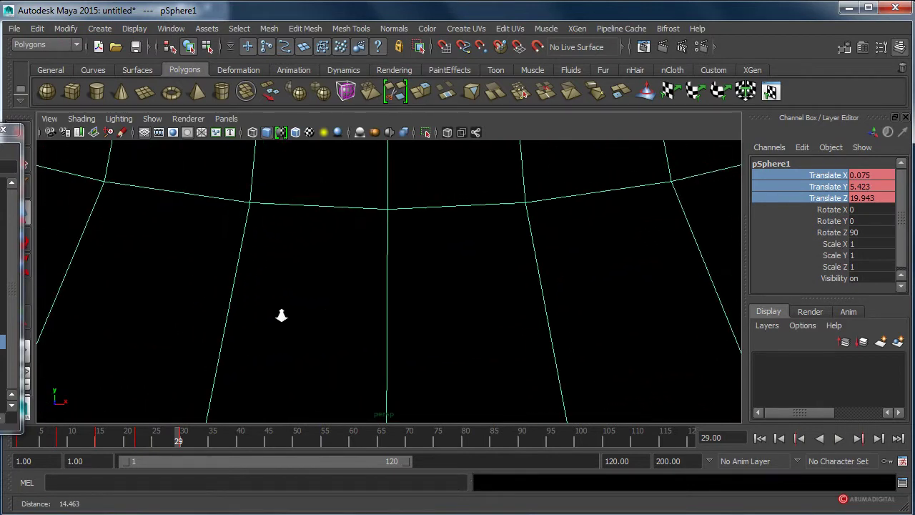
pyautogui.scroll(-1, 281, 315)
pyautogui.keyDown('alt'); pyautogui.moveTo(299, 258); pyautogui.dragTo(298, 265, button='middle'); pyautogui.keyUp('alt')
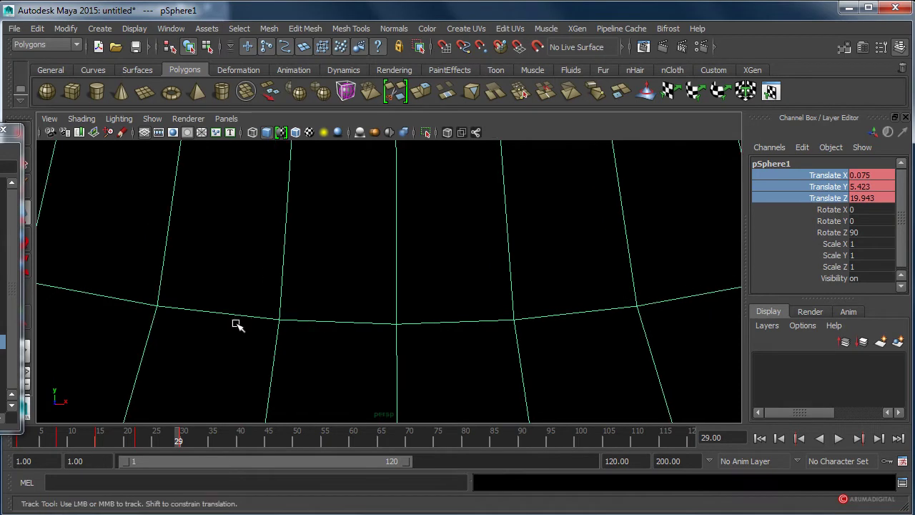
pyautogui.hotkey('alt', 'v')
pyautogui.moveTo(179, 436); pyautogui.dragTo(39, 444)
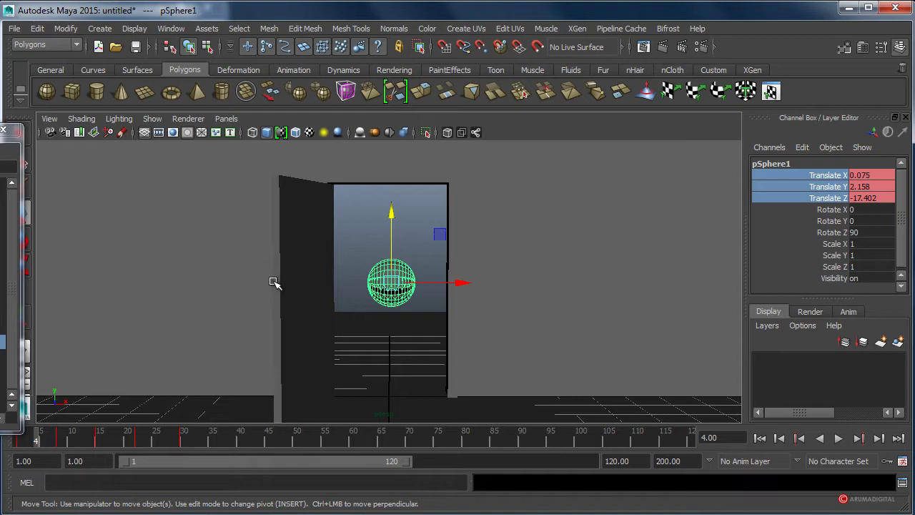
pyautogui.press('space')
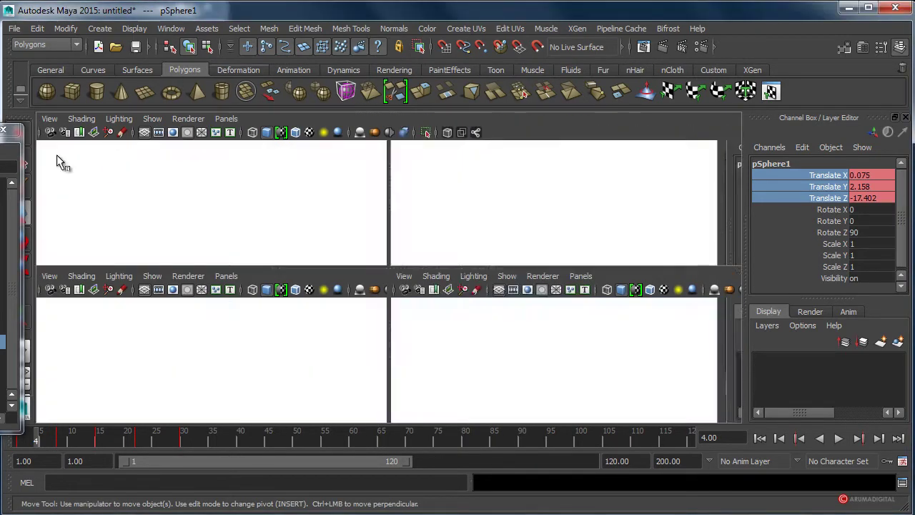
# Return to a single view, reselect door-frame wall pCube5 and bring up its material options
pyautogui.press('space')
pyautogui.click(485, 334)
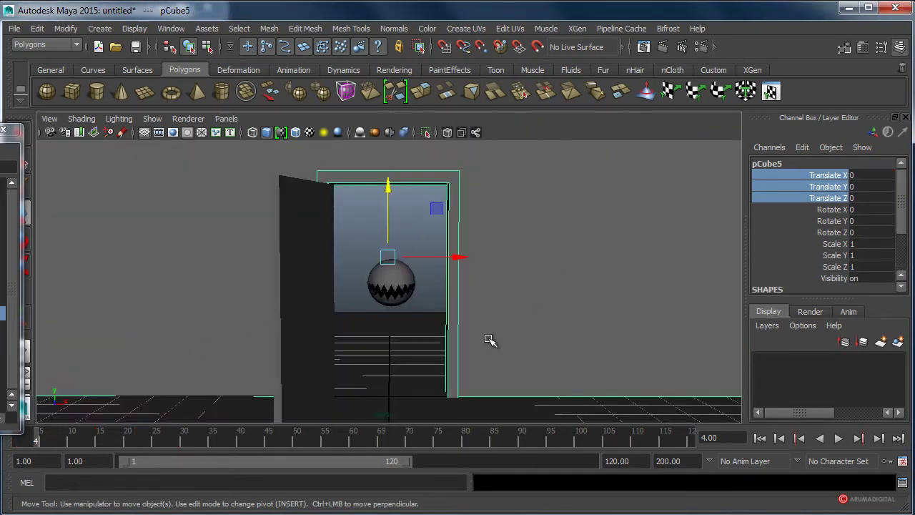
pyautogui.click(192, 413)
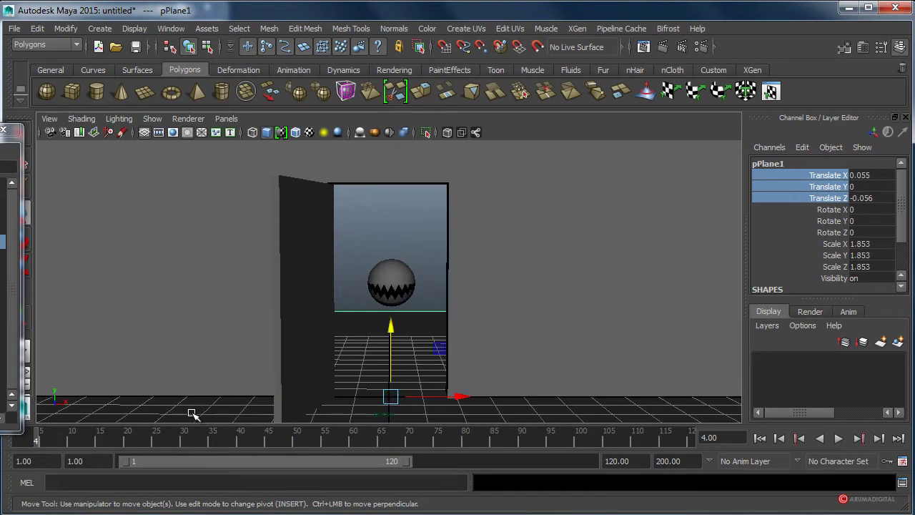
pyautogui.rightClick(424, 325)
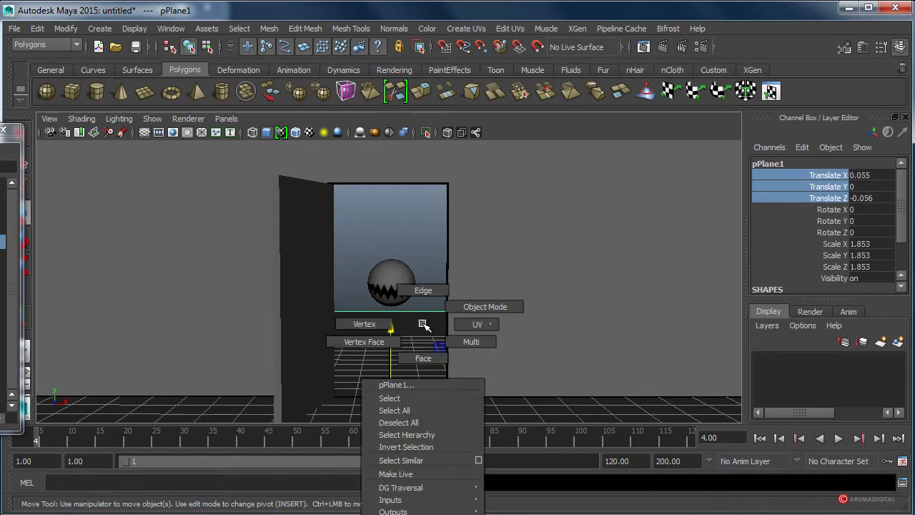
pyautogui.click(485, 307)
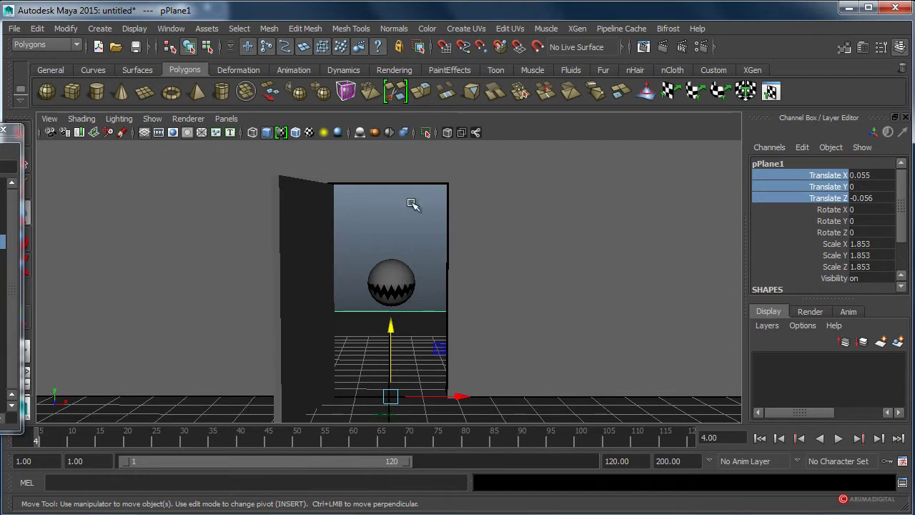
pyautogui.hotkey('ctrl', 'z')
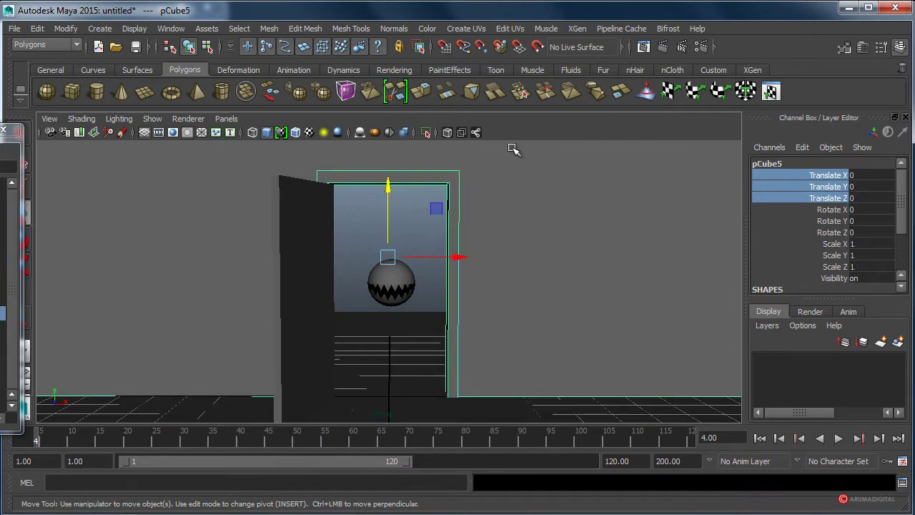
pyautogui.rightClick(505, 146)
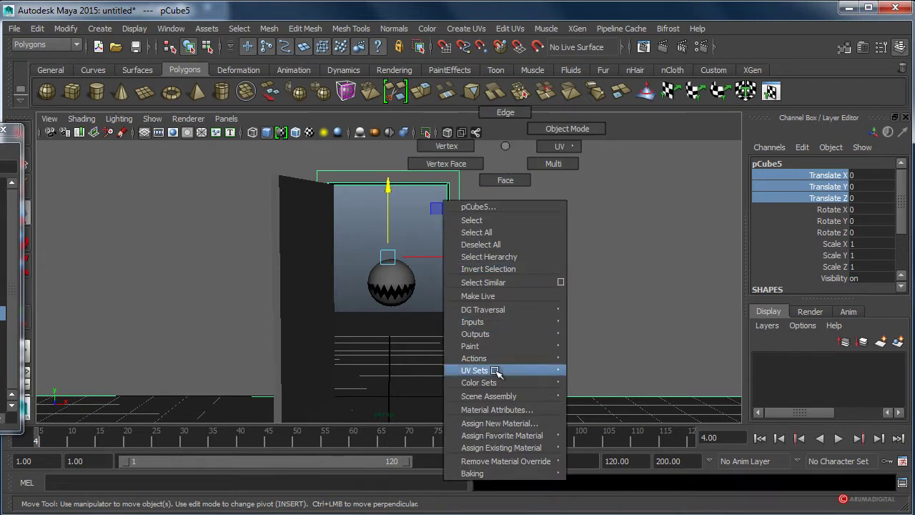
# Assign a new Lambert material, lambert2, to the door-frame wall
pyautogui.click(490, 423)
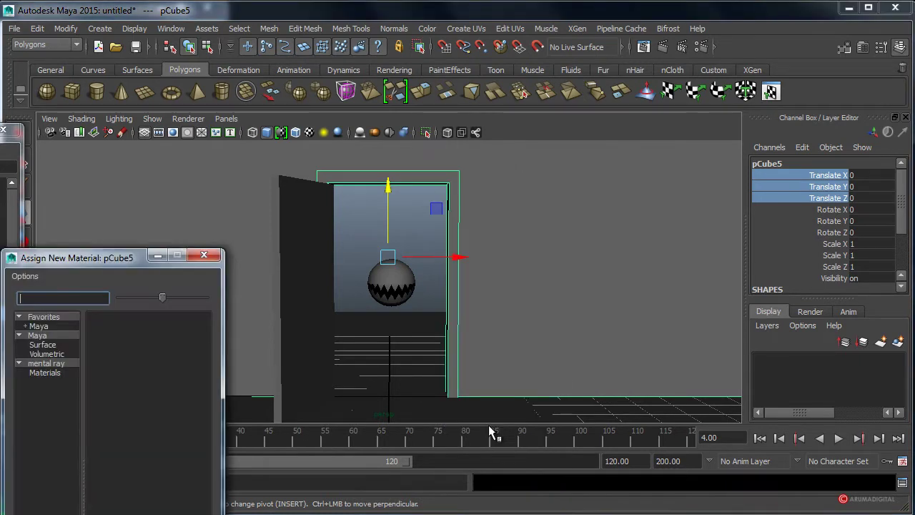
pyautogui.moveTo(102, 259); pyautogui.dragTo(174, 62)
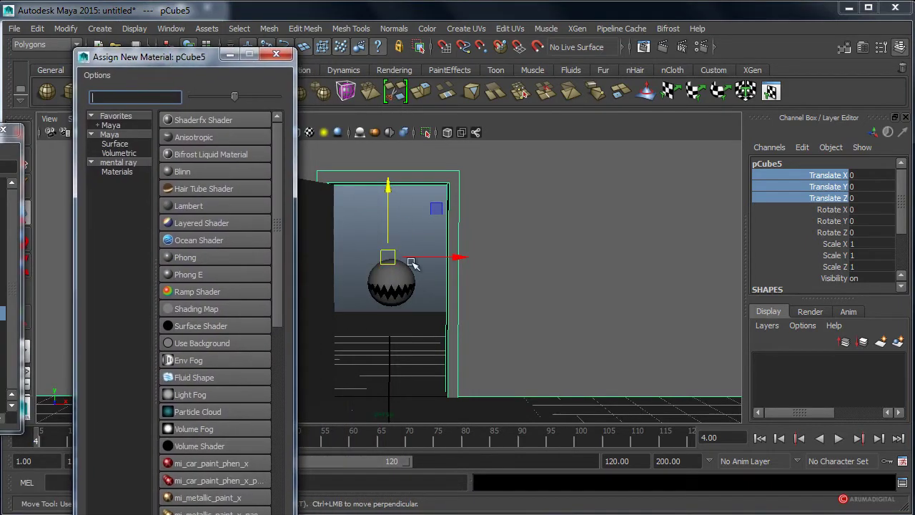
pyautogui.click(199, 207)
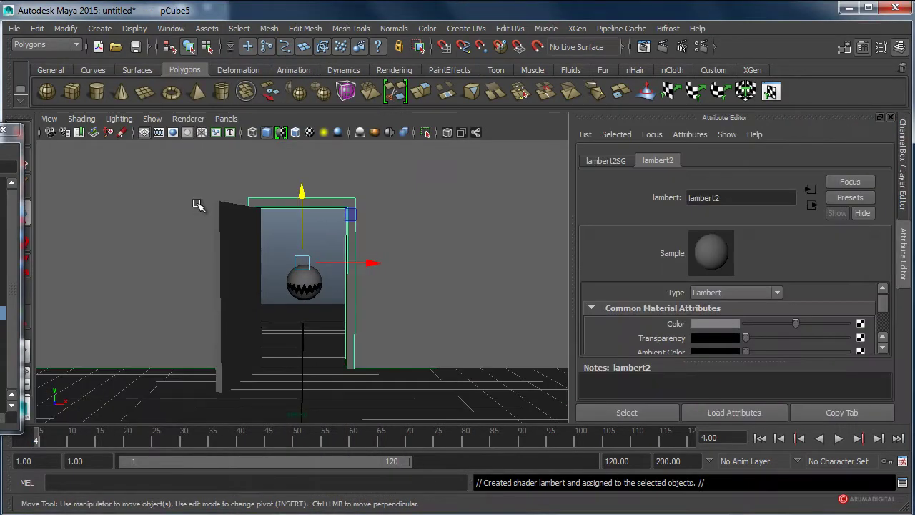
# Tint lambert2 pale greyish olive (H 55.437, S 0.118, V 0.588)
pyautogui.click(721, 324)
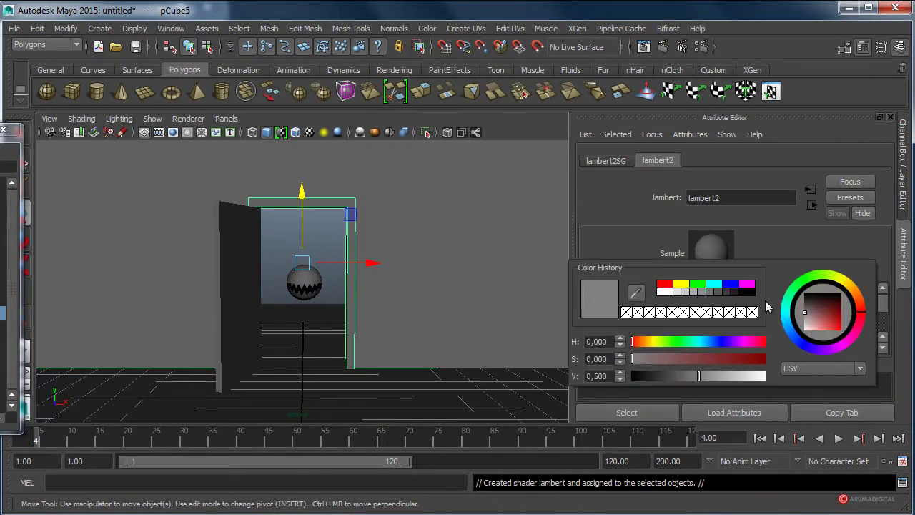
pyautogui.moveTo(836, 298); pyautogui.dragTo(849, 287)
pyautogui.click(812, 315)
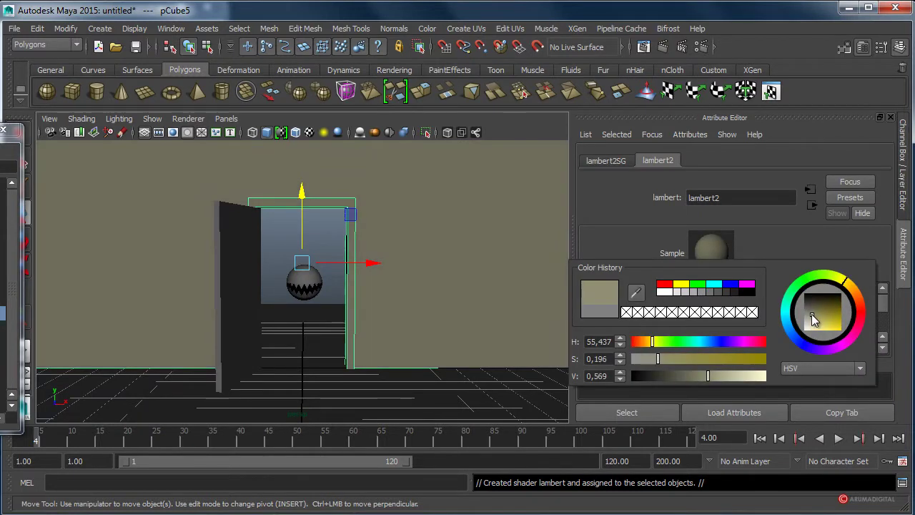
pyautogui.moveTo(811, 314); pyautogui.dragTo(808, 314)
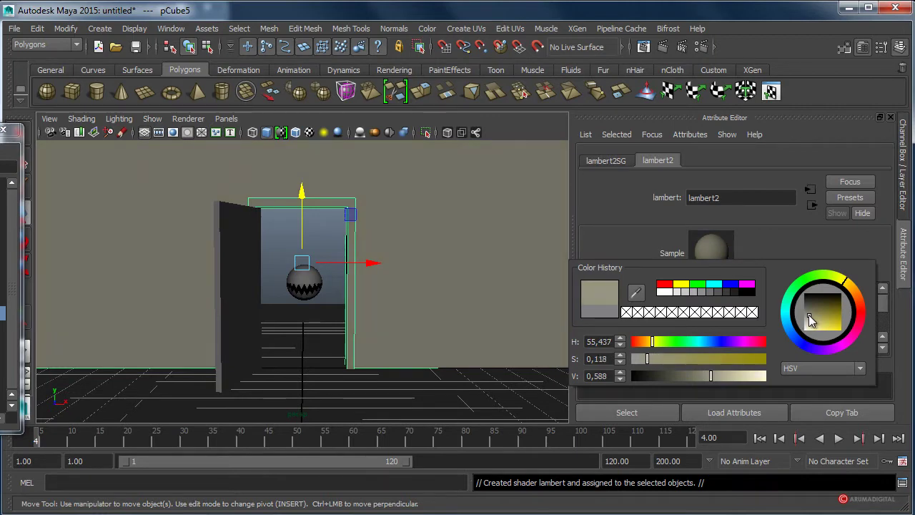
pyautogui.scroll(-2, 685, 336)
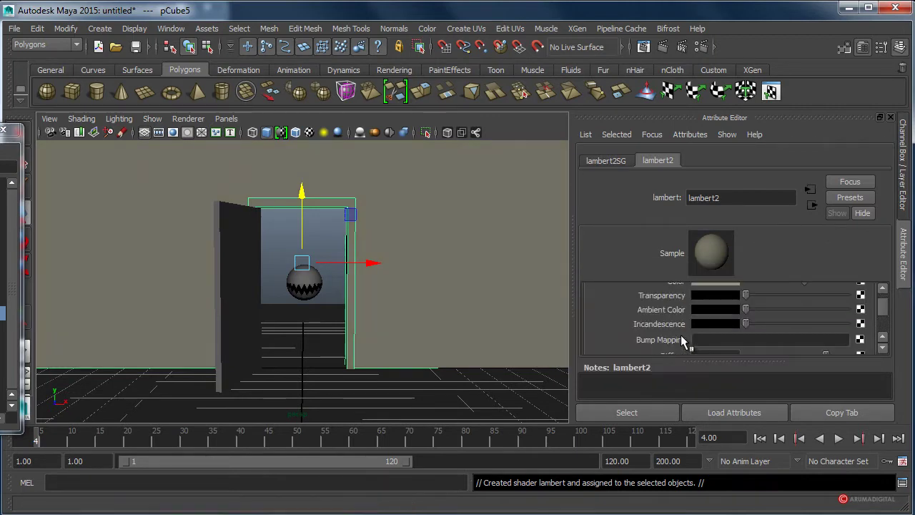
pyautogui.scroll(-3, 683, 342)
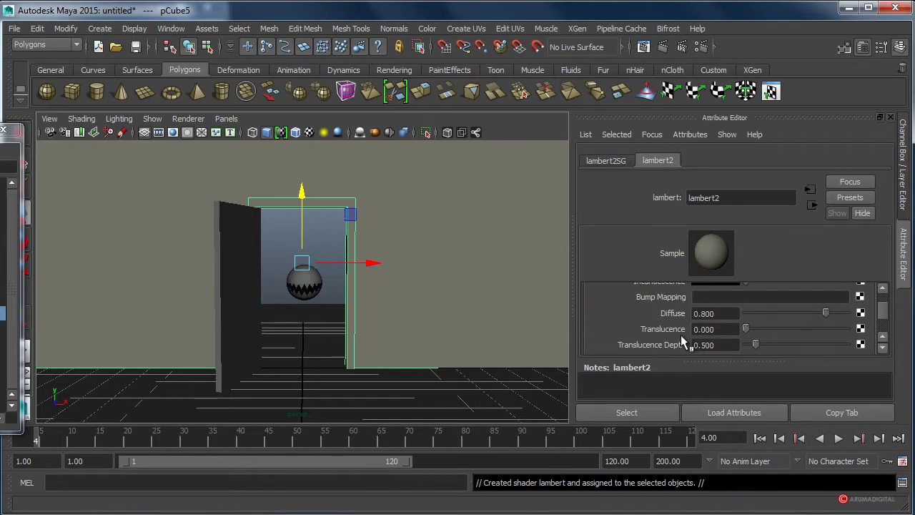
# Add a Mountain texture as the wall's bump map with Bump Depth 0.2
pyautogui.click(860, 296)
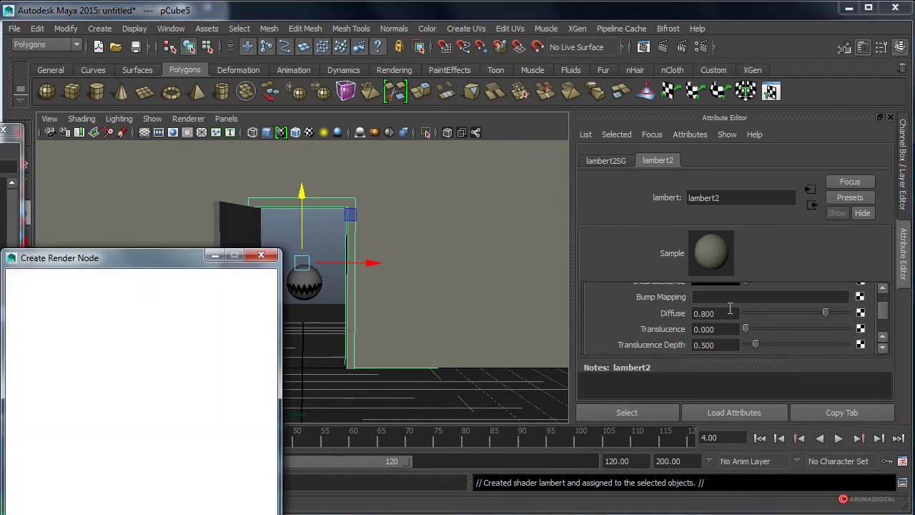
pyautogui.moveTo(177, 262); pyautogui.dragTo(439, 62)
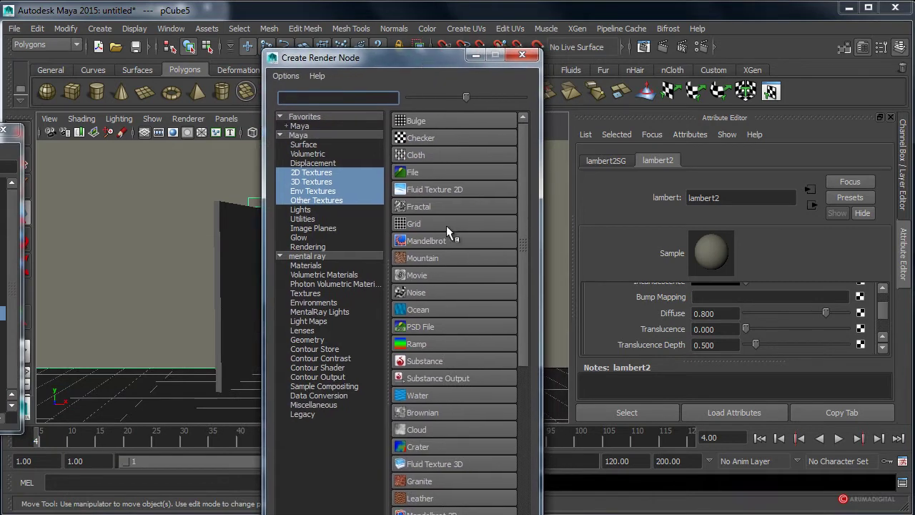
pyautogui.click(432, 259)
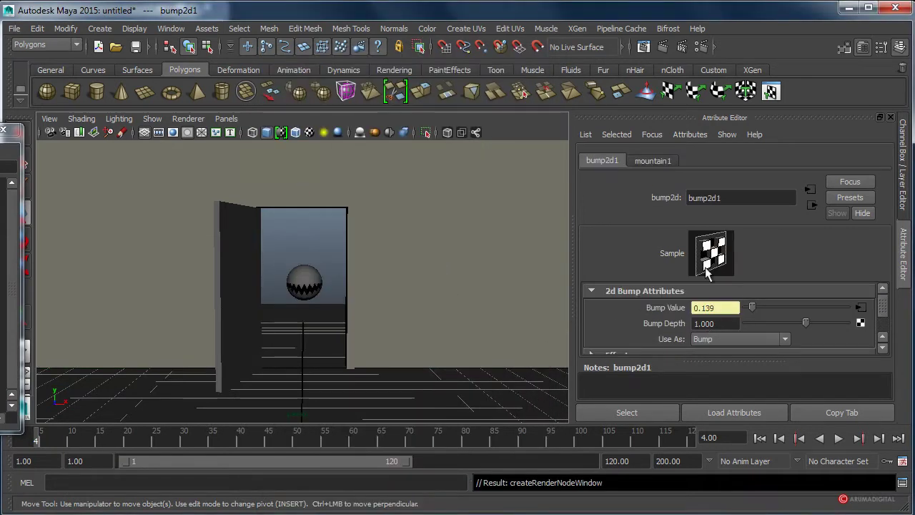
pyautogui.click(715, 324)
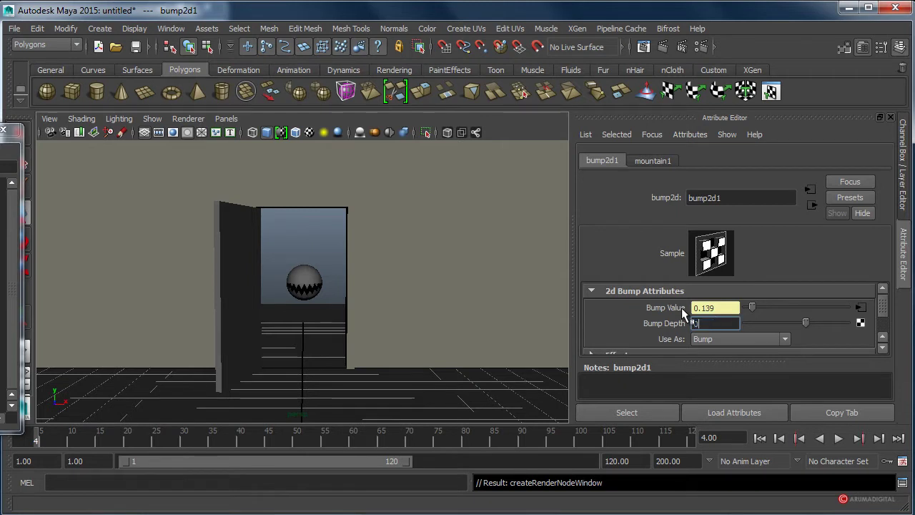
pyautogui.write('.2')
pyautogui.press('Return')
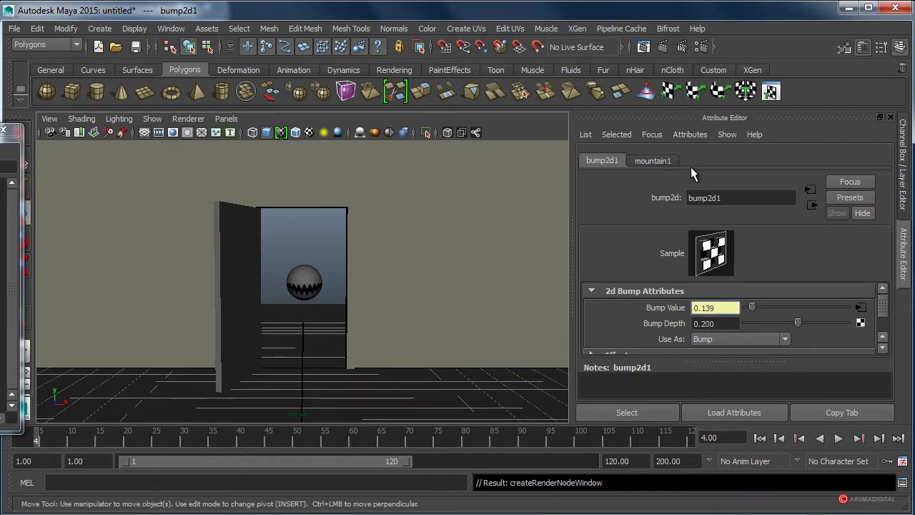
# Set the mountain texture's place2dTexture1 Repeat UV to 5 × 5
pyautogui.click(663, 161)
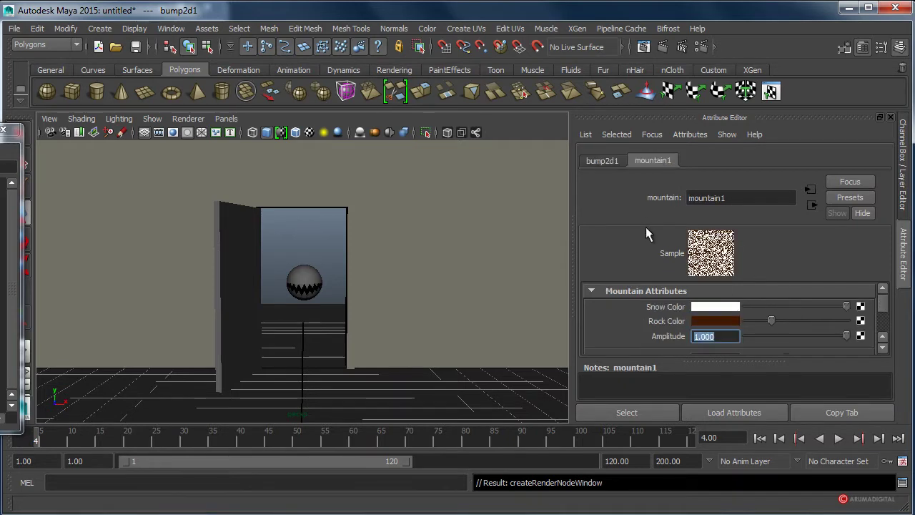
pyautogui.click(302, 290)
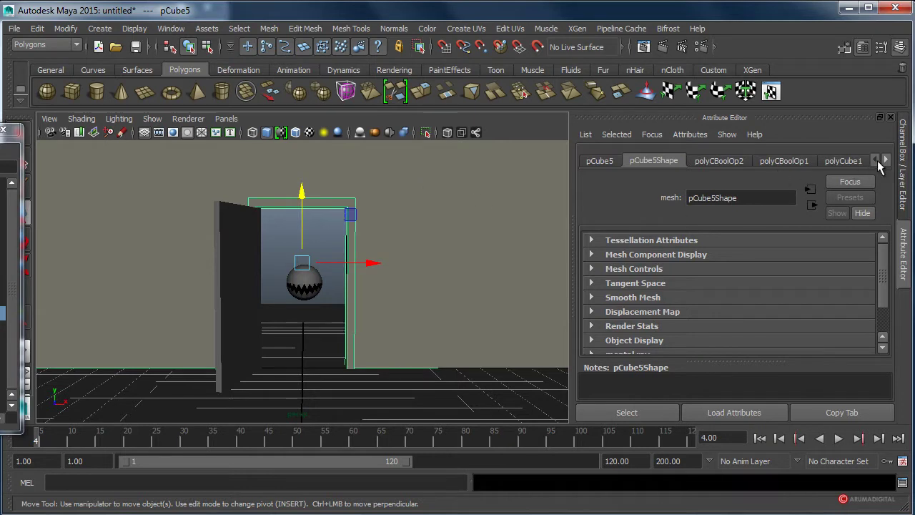
pyautogui.click(887, 160)
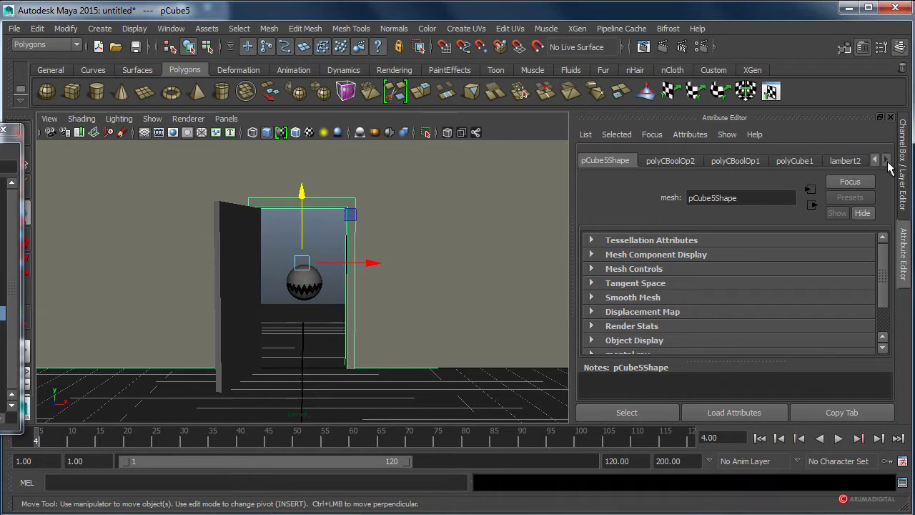
pyautogui.click(845, 161)
pyautogui.scroll(3, 655, 319)
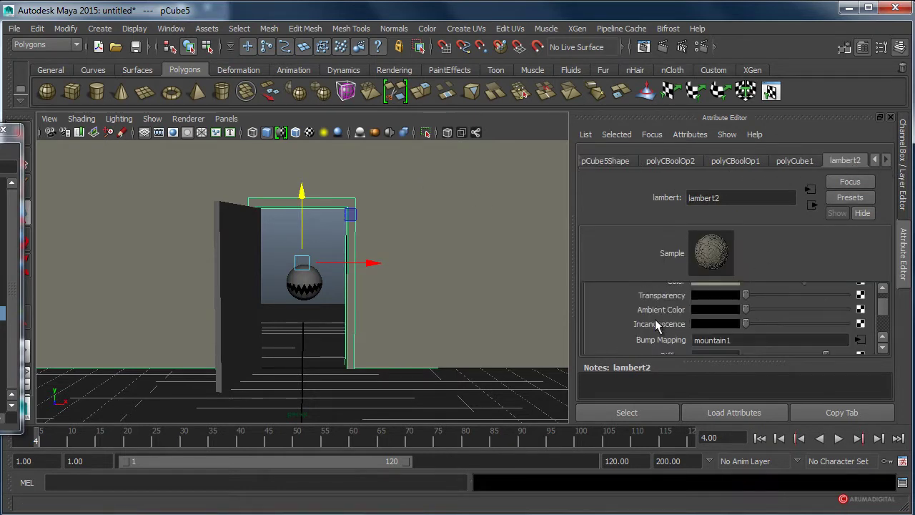
pyautogui.click(860, 339)
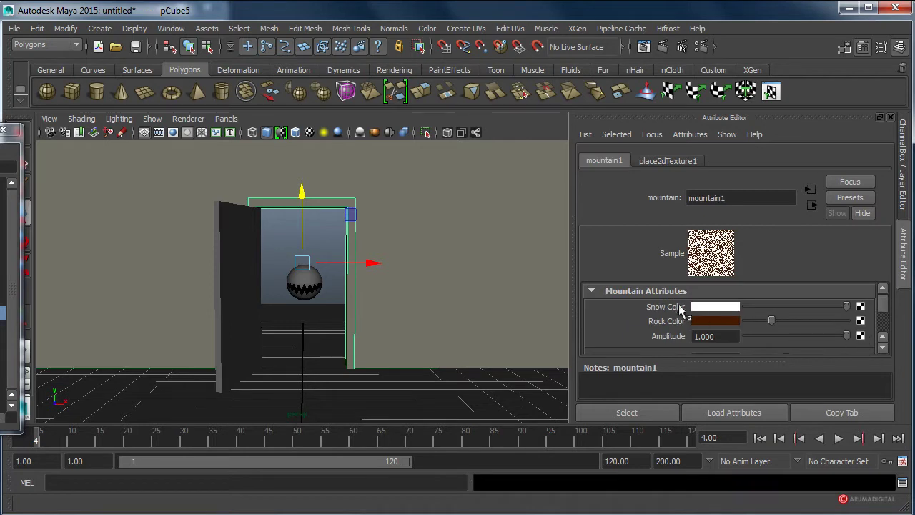
pyautogui.click(657, 162)
pyautogui.scroll(-3, 665, 300)
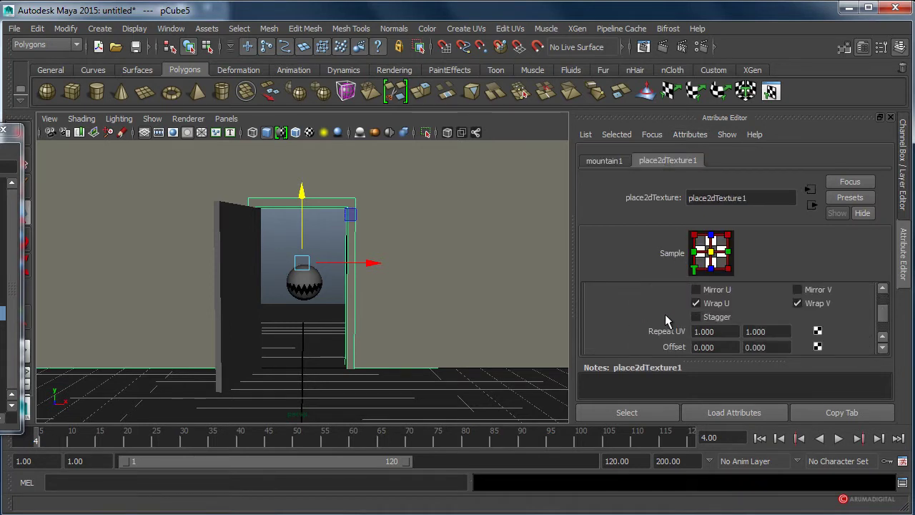
pyautogui.moveTo(713, 332); pyautogui.dragTo(674, 334)
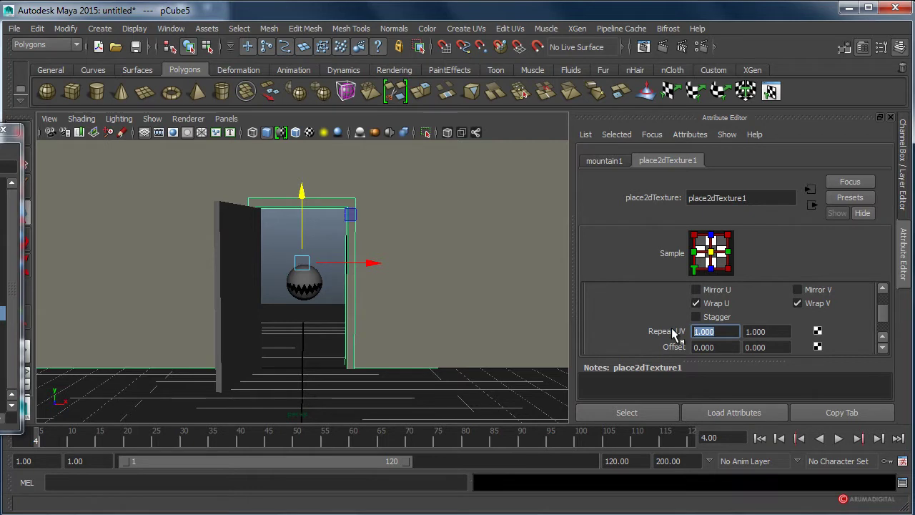
pyautogui.write('5')
pyautogui.press('Tab')
pyautogui.write('5')
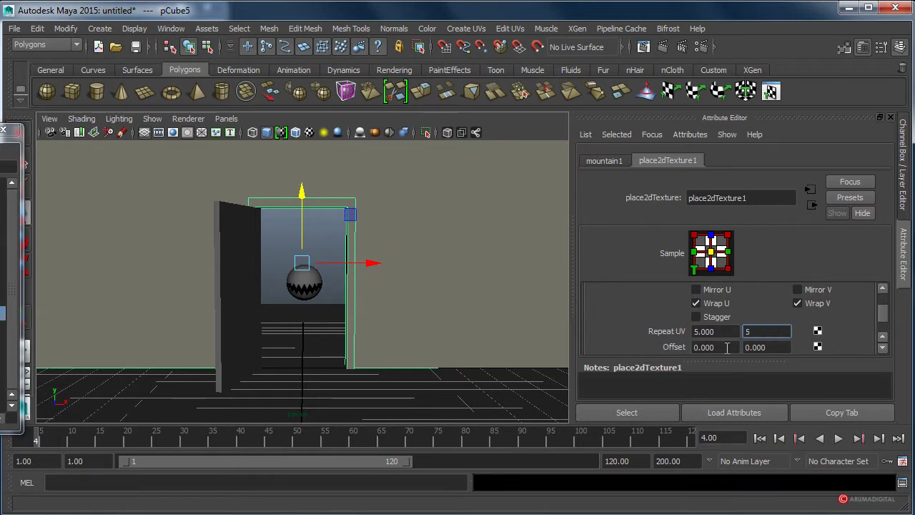
pyautogui.press('Tab')
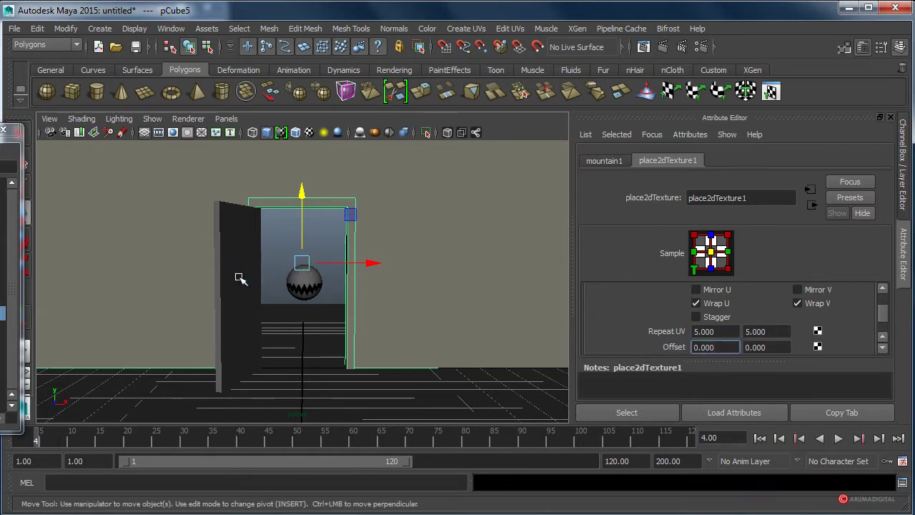
# Lighten the door's lambert1 Color to a paler grey
pyautogui.click(240, 279)
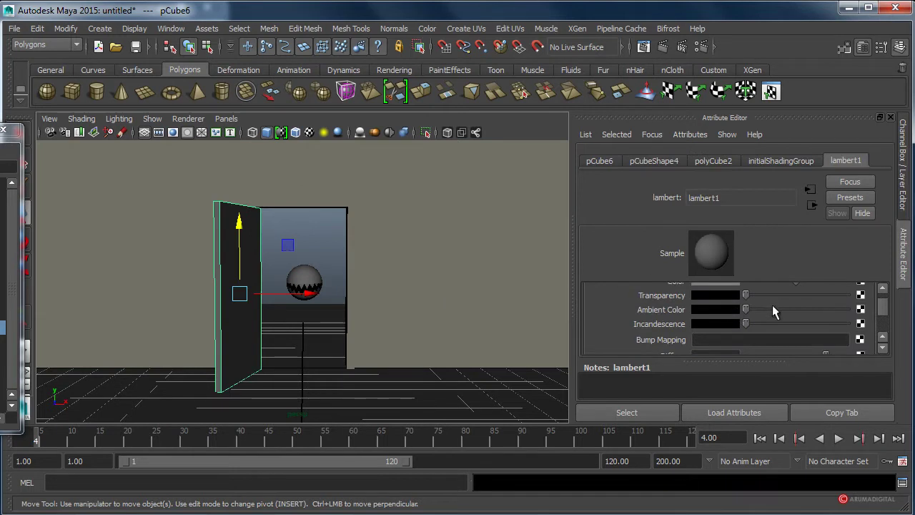
pyautogui.scroll(3, 773, 310)
pyautogui.moveTo(797, 324); pyautogui.dragTo(821, 324)
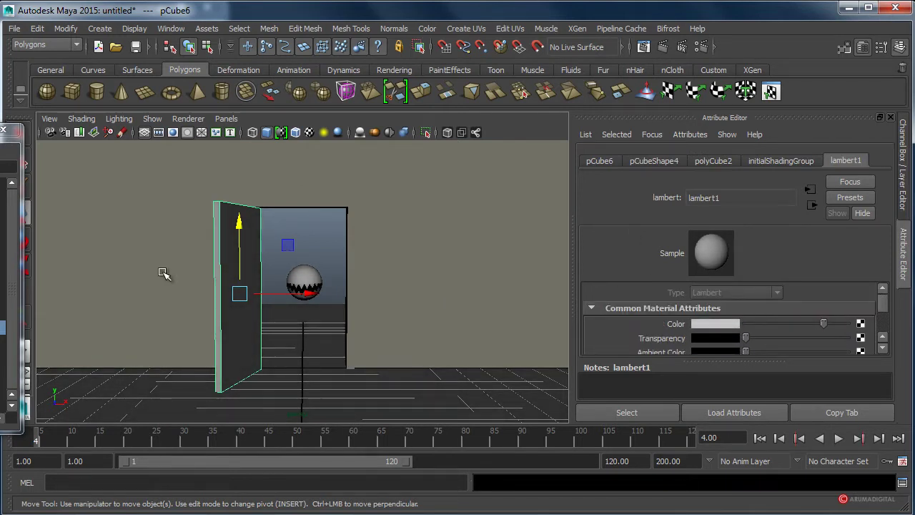
pyautogui.click(311, 277)
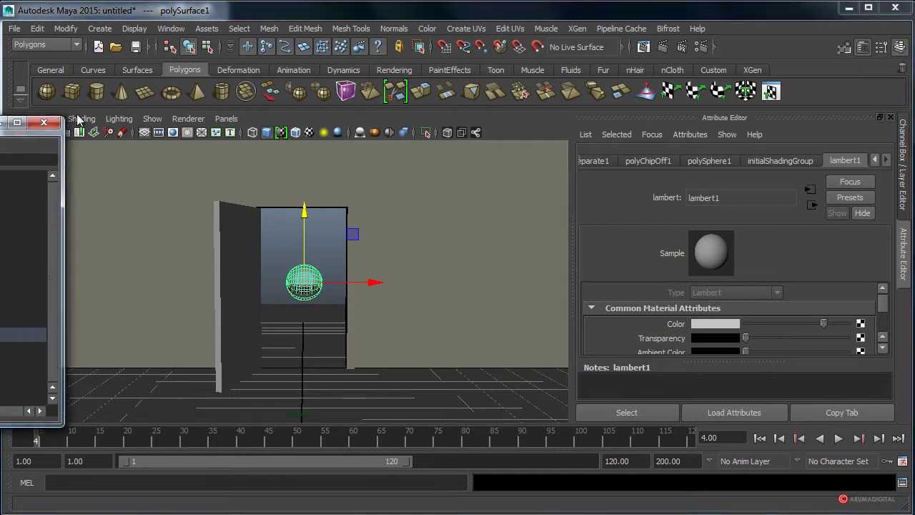
# Expand pSphere1 in the Outliner and inspect its polySurface pieces, ending on polySurface1
pyautogui.moveTo(14, 130); pyautogui.dragTo(200, 98)
pyautogui.click(46, 308)
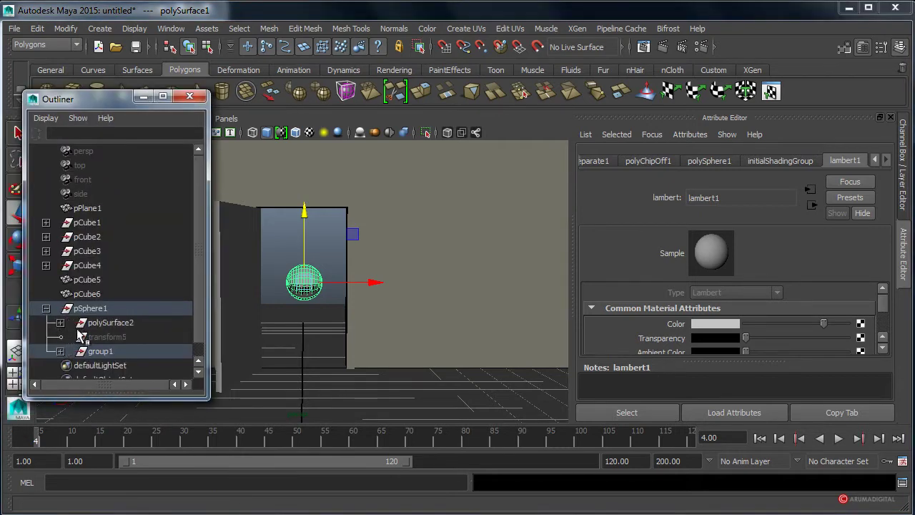
pyautogui.click(96, 325)
pyautogui.click(61, 322)
pyautogui.click(107, 337)
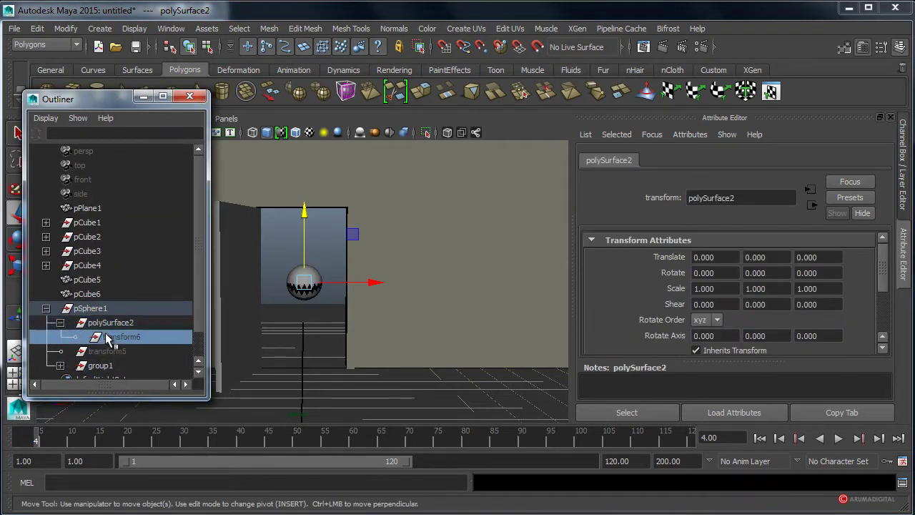
pyautogui.scroll(-1, 108, 341)
pyautogui.click(107, 324)
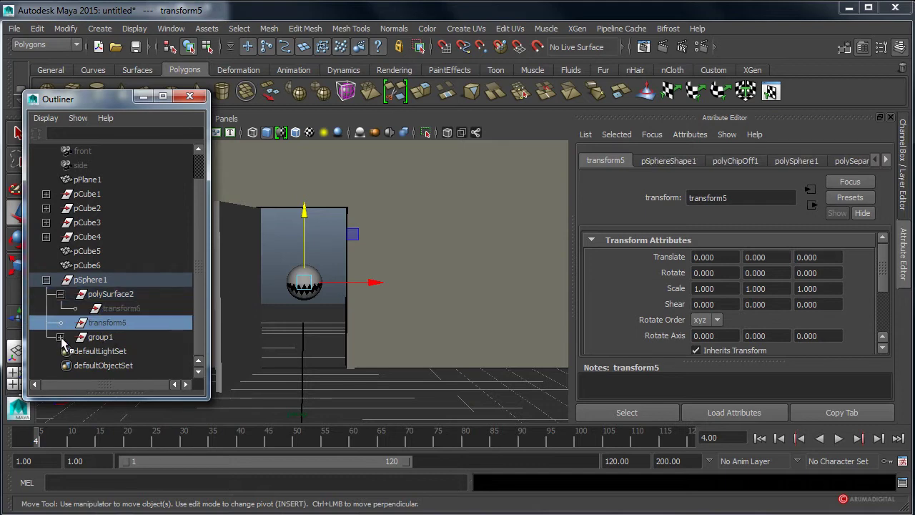
pyautogui.click(60, 337)
pyautogui.click(101, 351)
pyautogui.scroll(-1, 101, 344)
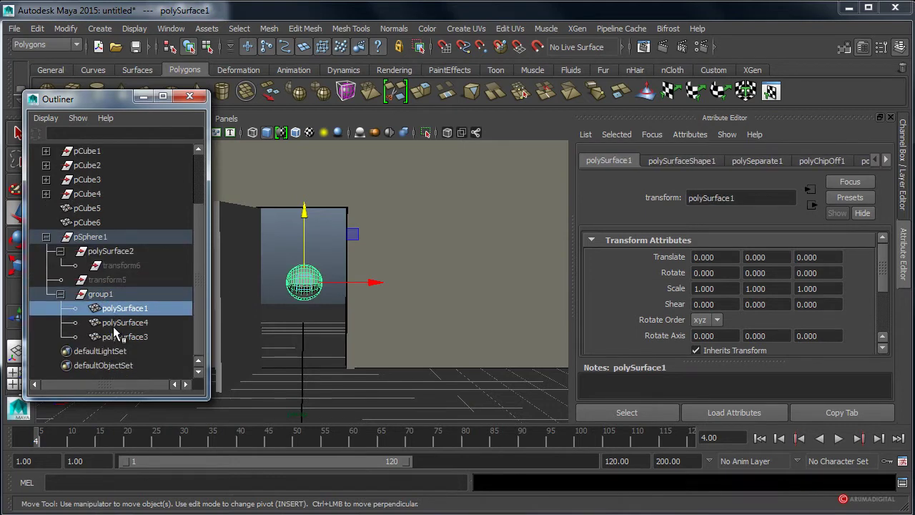
pyautogui.click(113, 325)
pyautogui.click(126, 338)
pyautogui.click(126, 322)
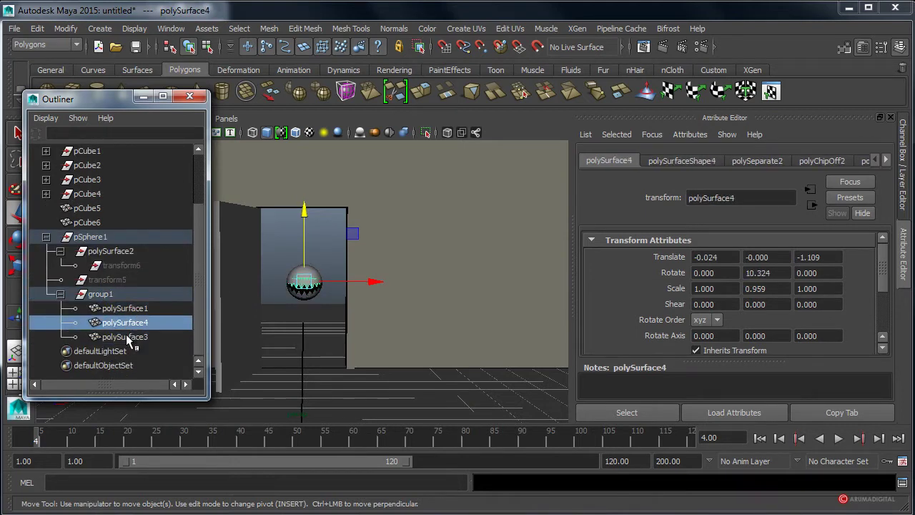
pyautogui.click(125, 334)
pyautogui.click(125, 312)
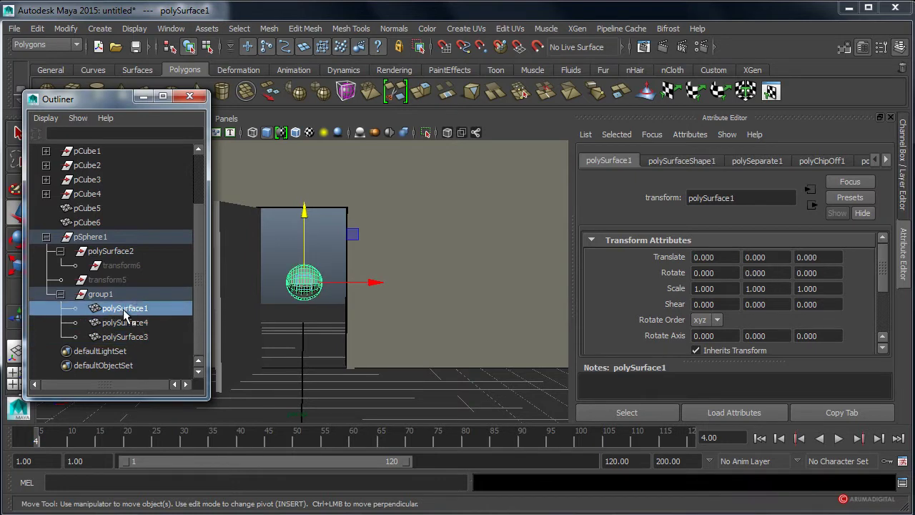
# Orbit around the head, close the Outliner and reselect the head sphere
pyautogui.moveTo(141, 99); pyautogui.dragTo(76, 96)
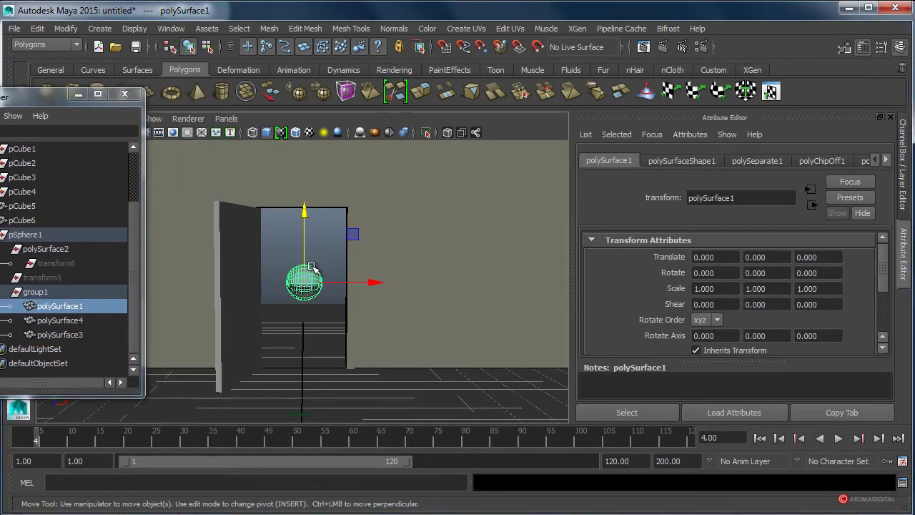
pyautogui.moveTo(312, 267); pyautogui.dragTo(315, 512, button='right')
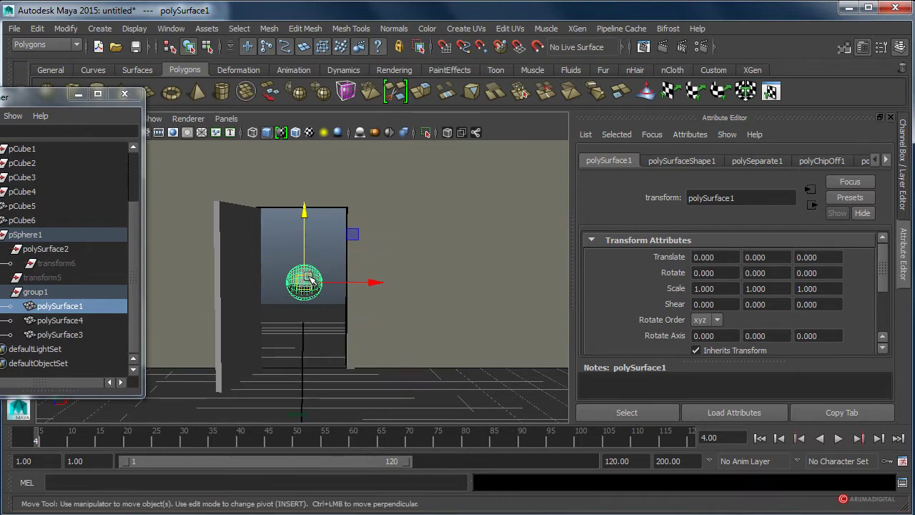
pyautogui.moveTo(315, 267); pyautogui.dragTo(318, 494, button='right')
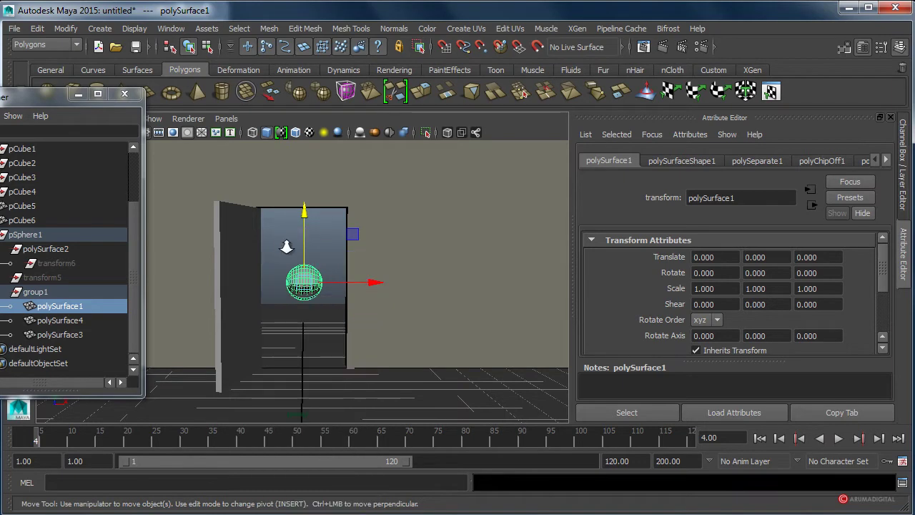
pyautogui.keyDown('alt'); pyautogui.moveTo(286, 246); pyautogui.dragTo(274, 145); pyautogui.keyUp('alt')
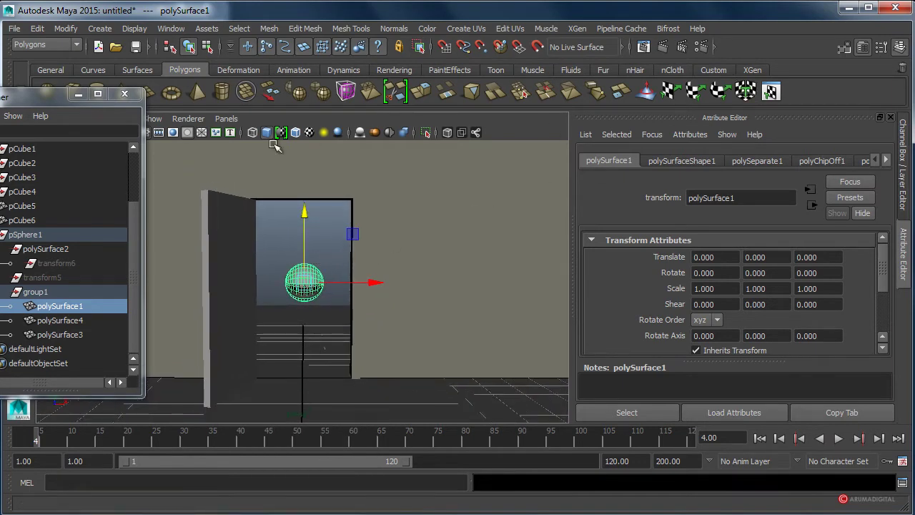
pyautogui.click(125, 93)
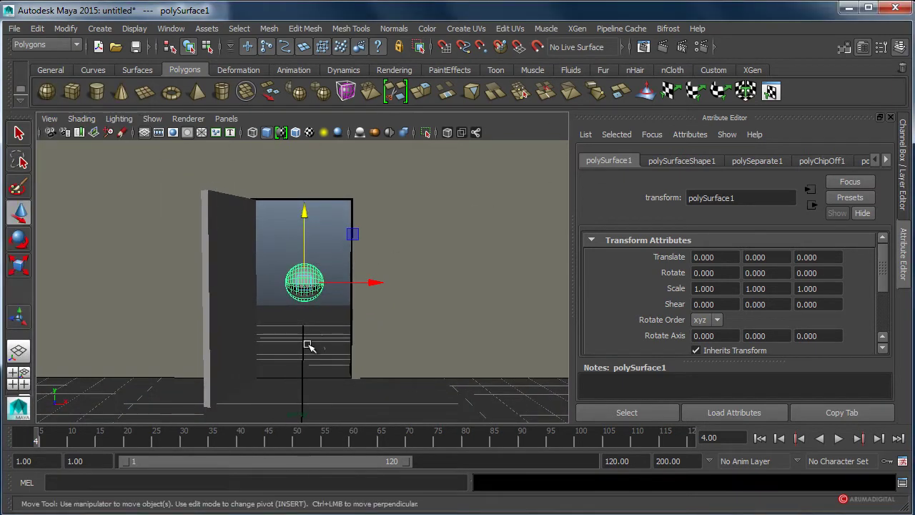
pyautogui.keyDown('shift'); pyautogui.click(319, 270); pyautogui.keyUp('shift')
pyautogui.click(315, 268)
# Give the head sphere a new lambert3 material in dark brown (H 24.624, S 0.941, V 0.196)
pyautogui.rightClick(315, 266)
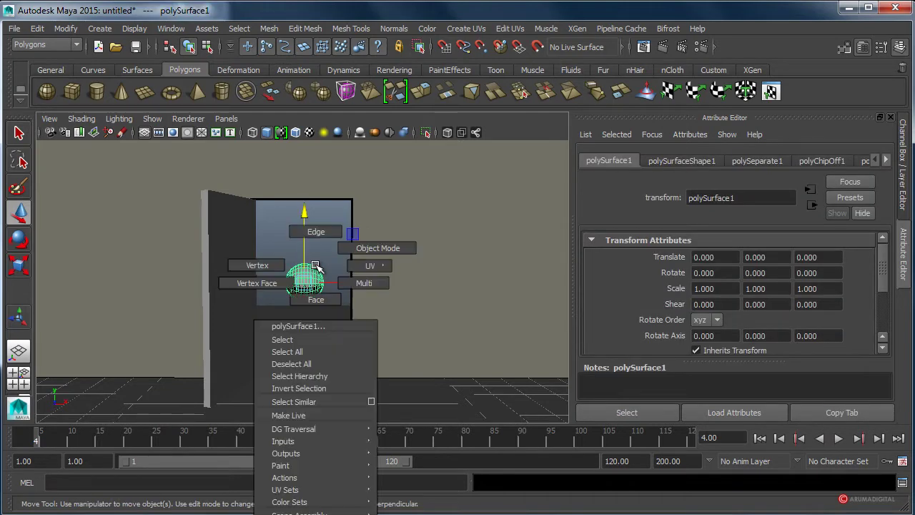
pyautogui.click(293, 509)
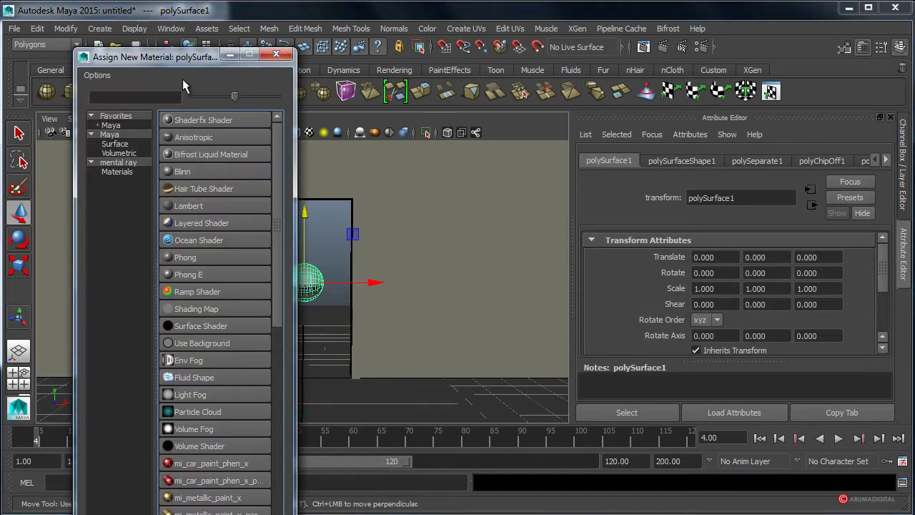
pyautogui.click(189, 205)
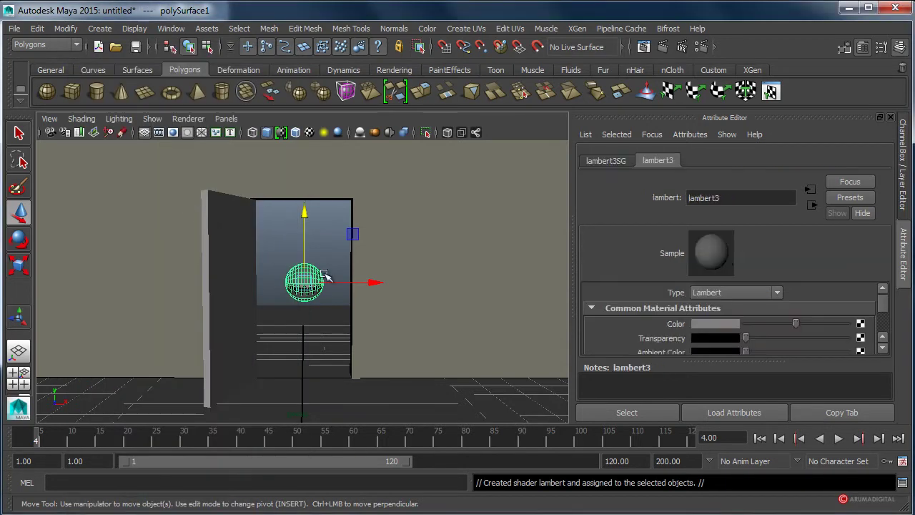
pyautogui.click(719, 327)
pyautogui.moveTo(854, 291)
pyautogui.mouseDown()
pyautogui.moveTo(882, 275)
pyautogui.moveTo(864, 280)
pyautogui.mouseUp()
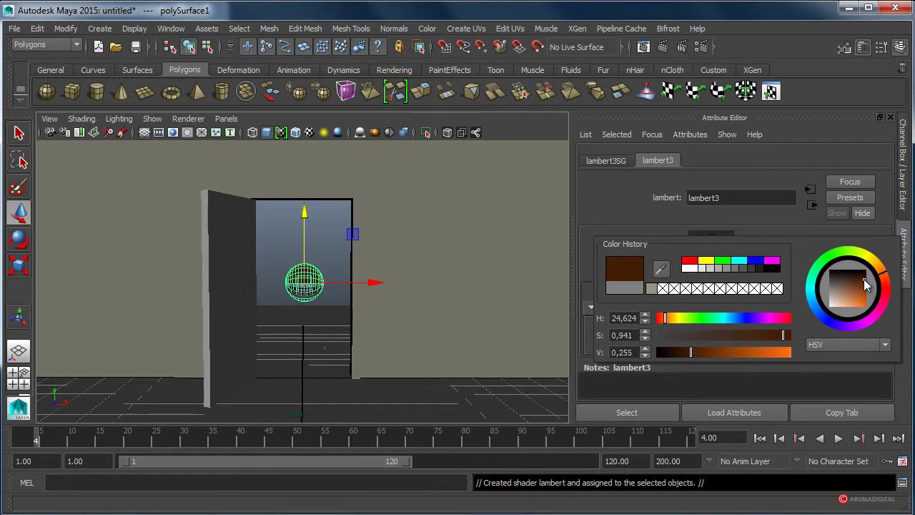
pyautogui.click(309, 298)
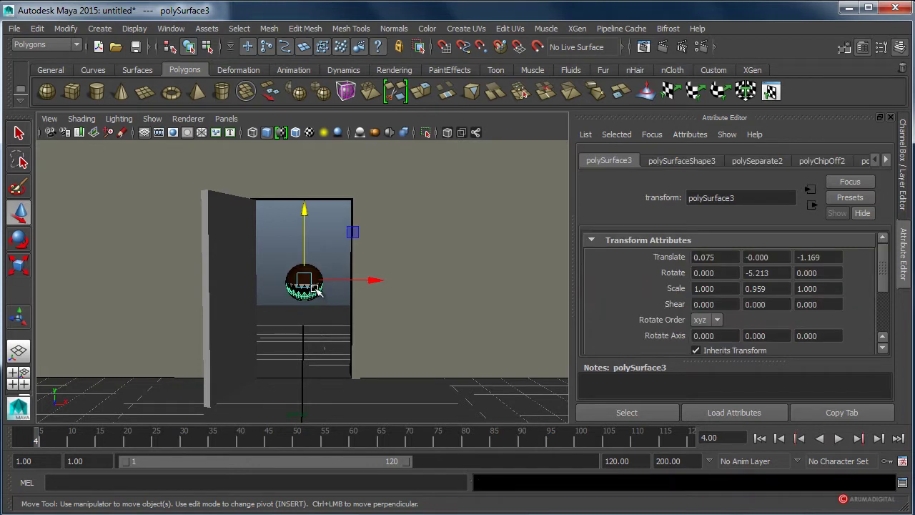
# Assign a new Blinn material, blinn1, to the teeth piece polySurface4
pyautogui.click(316, 289)
pyautogui.rightClick(314, 292)
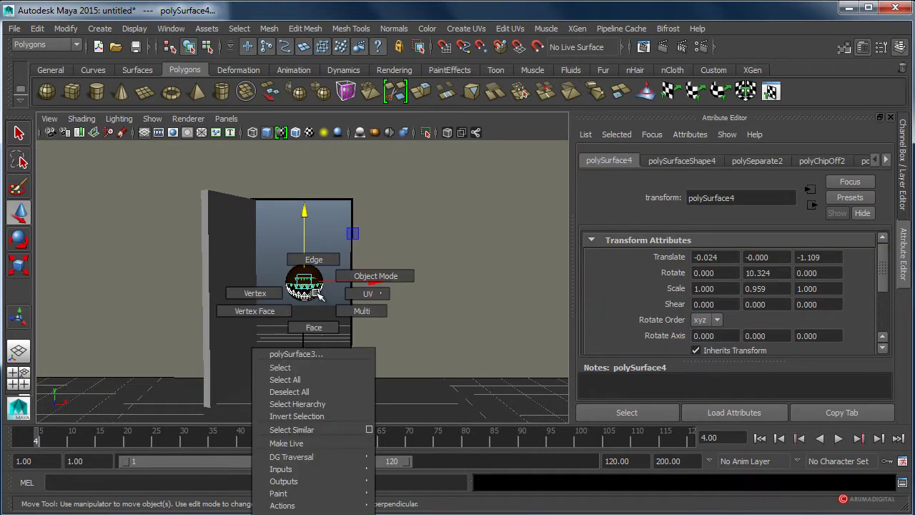
pyautogui.click(321, 361)
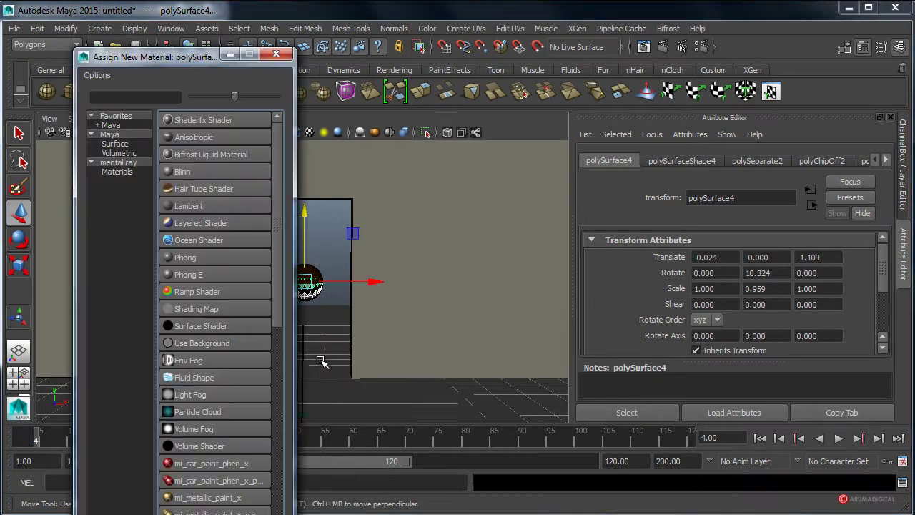
pyautogui.click(189, 173)
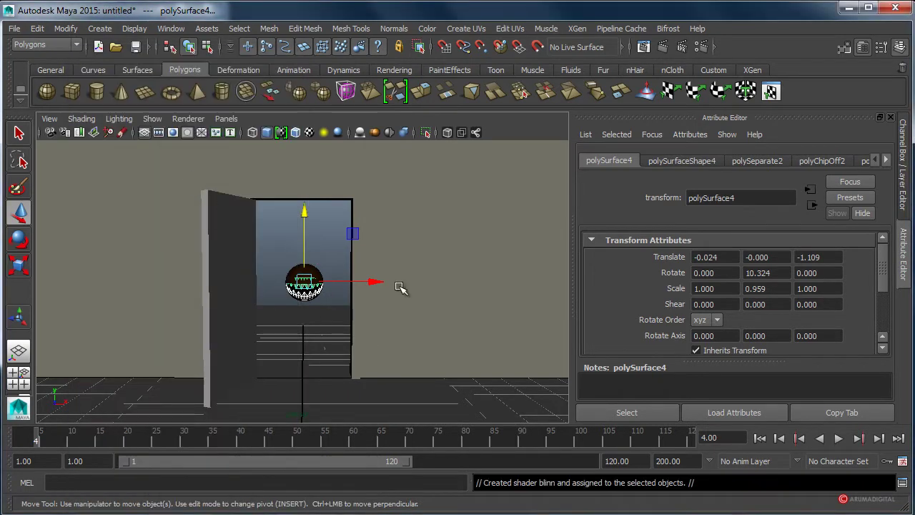
# Colour blinn1 olive-khaki (H 55.008, S 0.392, V 0.451)
pyautogui.click(713, 325)
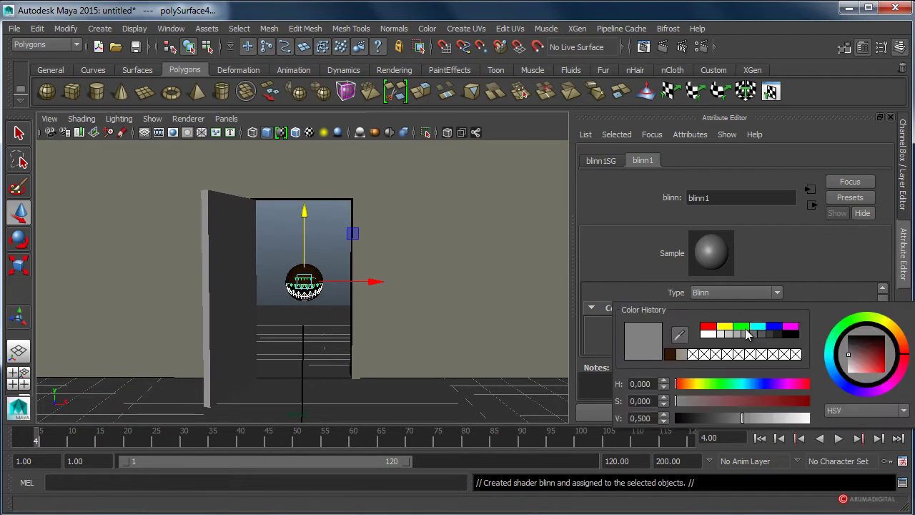
pyautogui.moveTo(890, 336); pyautogui.dragTo(889, 325)
pyautogui.click(861, 357)
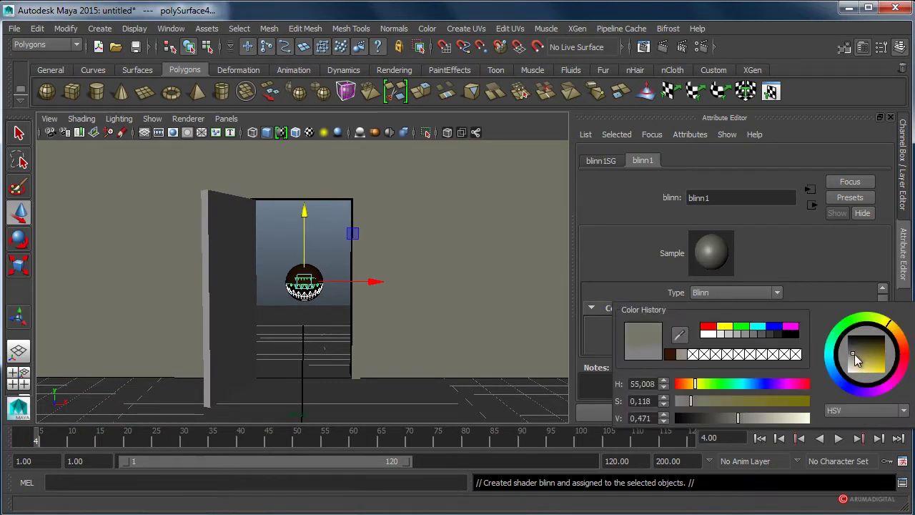
pyautogui.moveTo(859, 355); pyautogui.dragTo(864, 354)
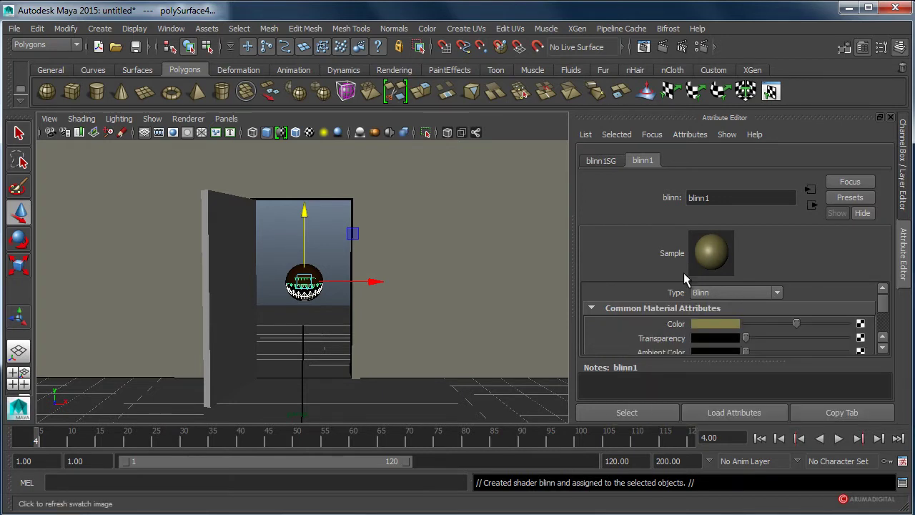
pyautogui.scroll(-2, 602, 335)
pyautogui.scroll(-2, 601, 335)
pyautogui.scroll(-2, 601, 335)
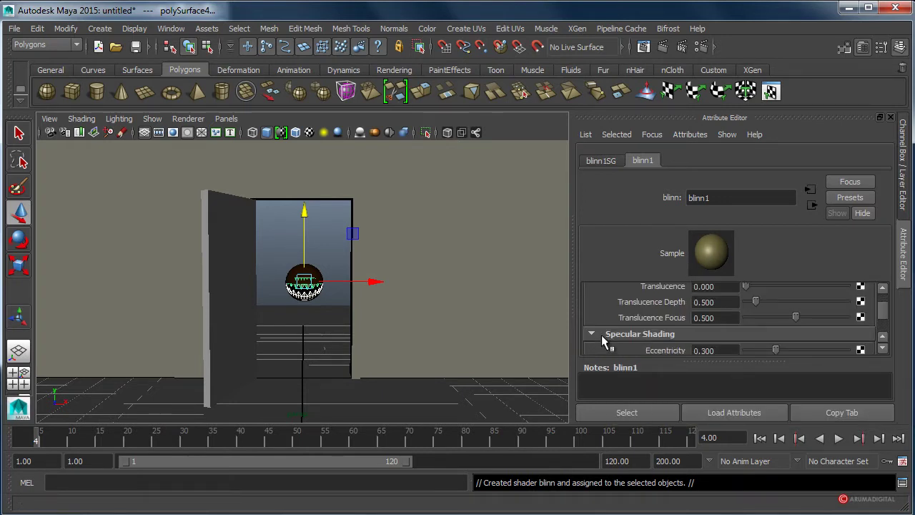
pyautogui.scroll(-2, 601, 335)
pyautogui.scroll(2, 602, 334)
pyautogui.scroll(4, 601, 333)
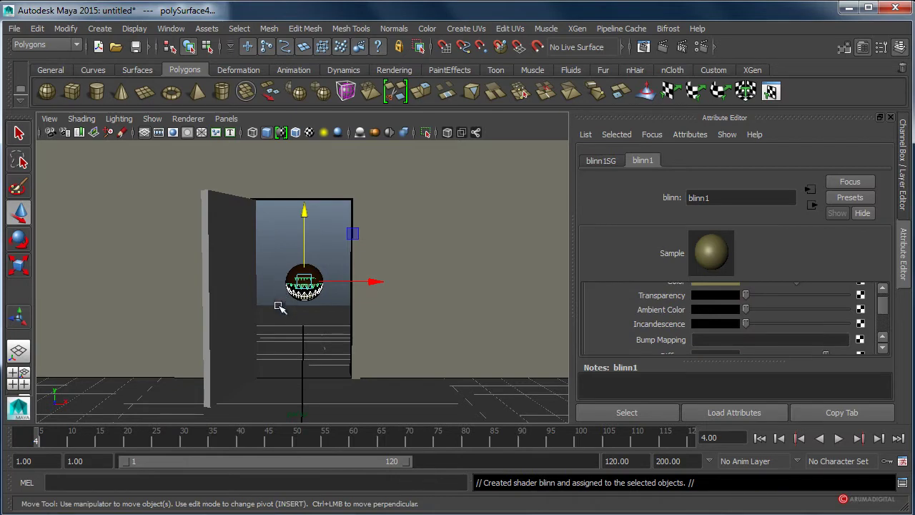
pyautogui.click(314, 300)
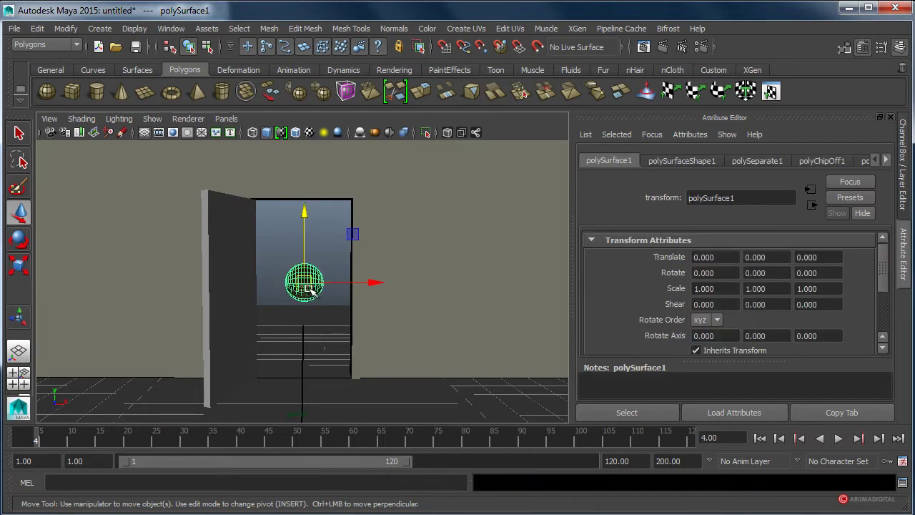
# In the side view, move the teeth piece up along Y into the head's mouth
pyautogui.press('space')
pyautogui.press('space')
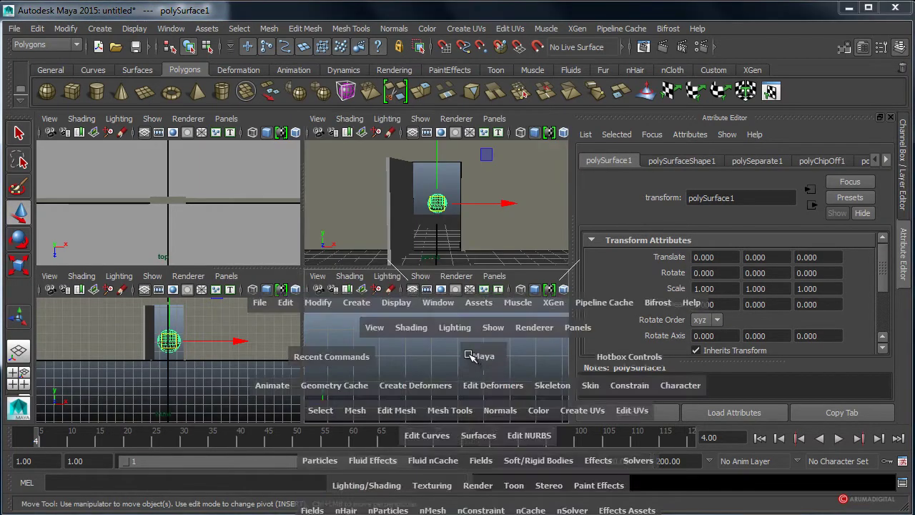
pyautogui.keyDown('alt'); pyautogui.moveTo(103, 347); pyautogui.dragTo(483, 288, button='middle'); pyautogui.keyUp('alt')
pyautogui.moveTo(482, 287)
pyautogui.keyDown('alt'); pyautogui.mouseDown()
pyautogui.moveTo(236, 327)
pyautogui.moveTo(321, 348)
pyautogui.moveTo(382, 231)
pyautogui.moveTo(448, 337)
pyautogui.moveTo(378, 254)
pyautogui.mouseUp(); pyautogui.keyUp('alt')
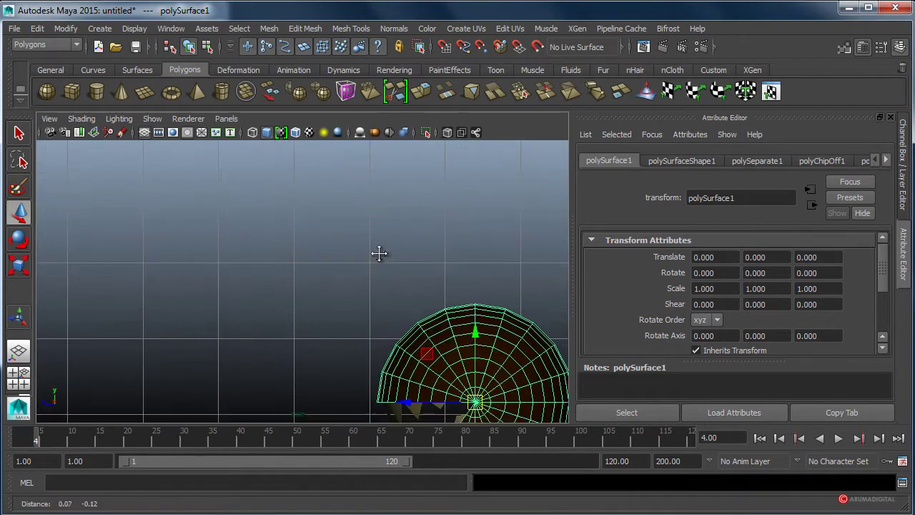
pyautogui.scroll(3, 378, 253)
pyautogui.scroll(3, 358, 286)
pyautogui.click(366, 306)
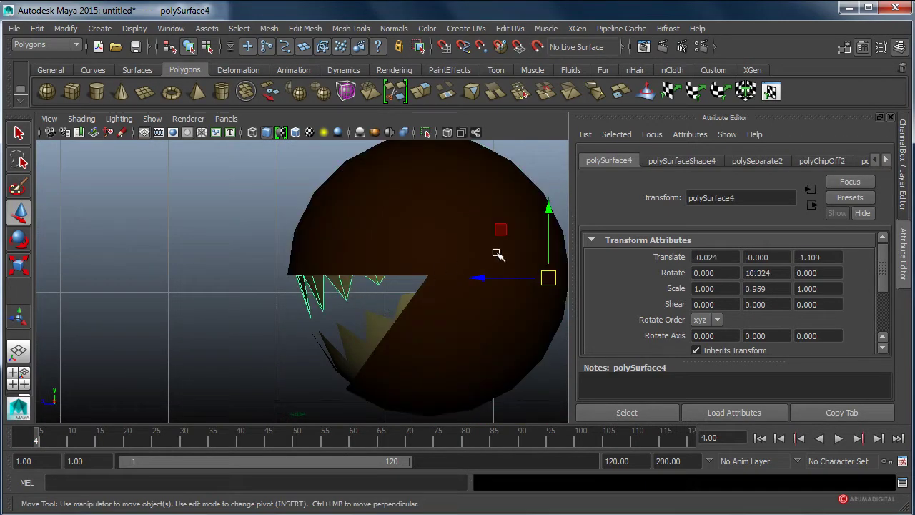
pyautogui.moveTo(547, 208)
pyautogui.mouseDown()
pyautogui.moveTo(551, 231)
pyautogui.moveTo(552, 211)
pyautogui.mouseUp()
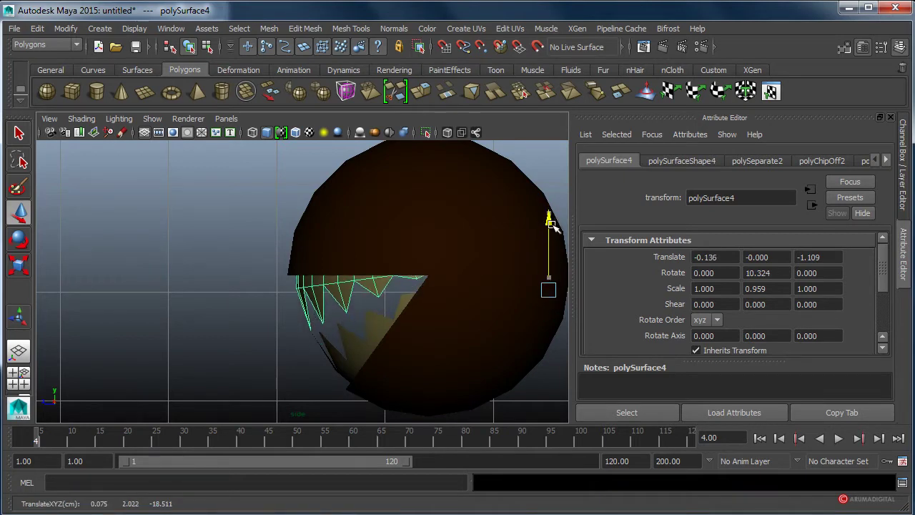
# Return to the perspective view, advance to a later frame, and select the floor plane
pyautogui.press('space')
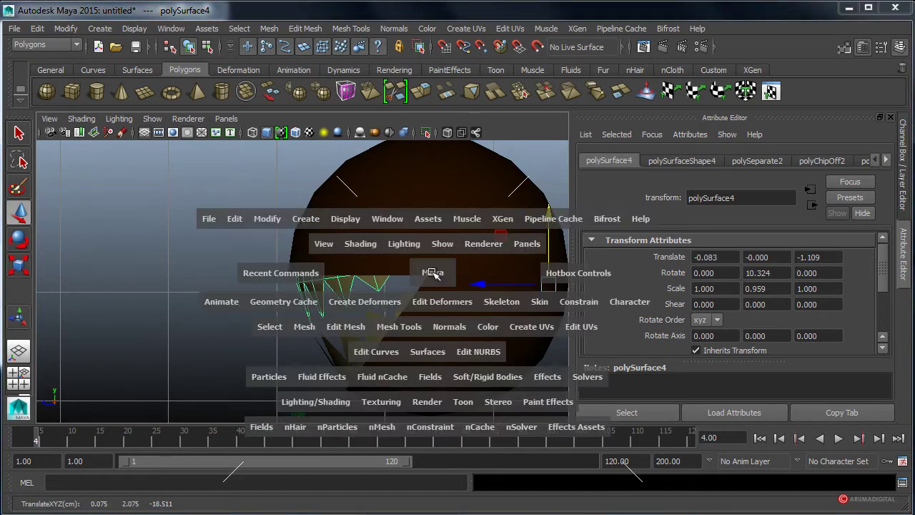
pyautogui.press('space')
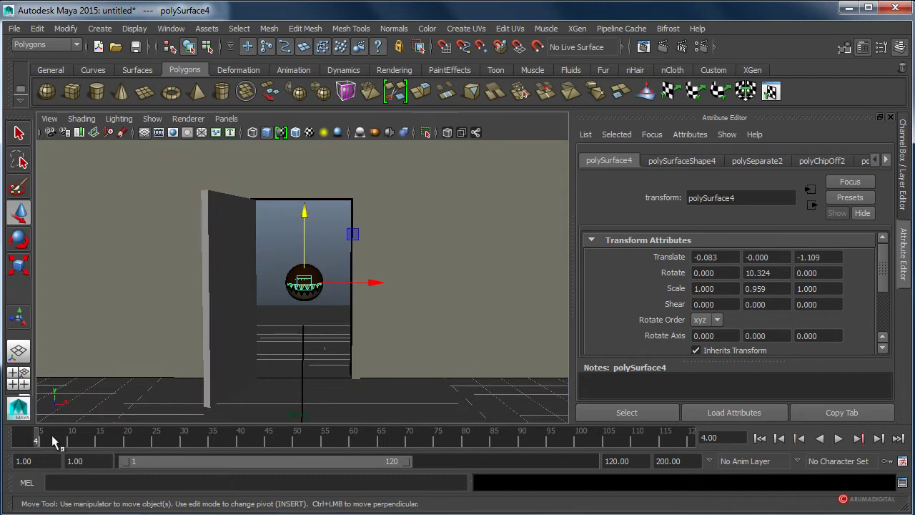
pyautogui.moveTo(52, 435)
pyautogui.mouseDown()
pyautogui.moveTo(150, 444)
pyautogui.moveTo(45, 445)
pyautogui.mouseUp()
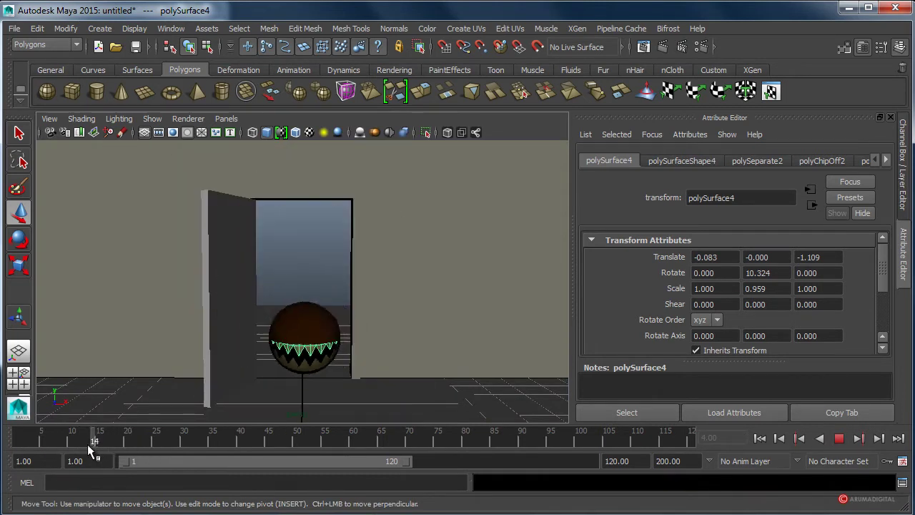
pyautogui.click(175, 401)
# Give the floor a new Phong material with a Checker texture on its Color
pyautogui.rightClick(150, 385)
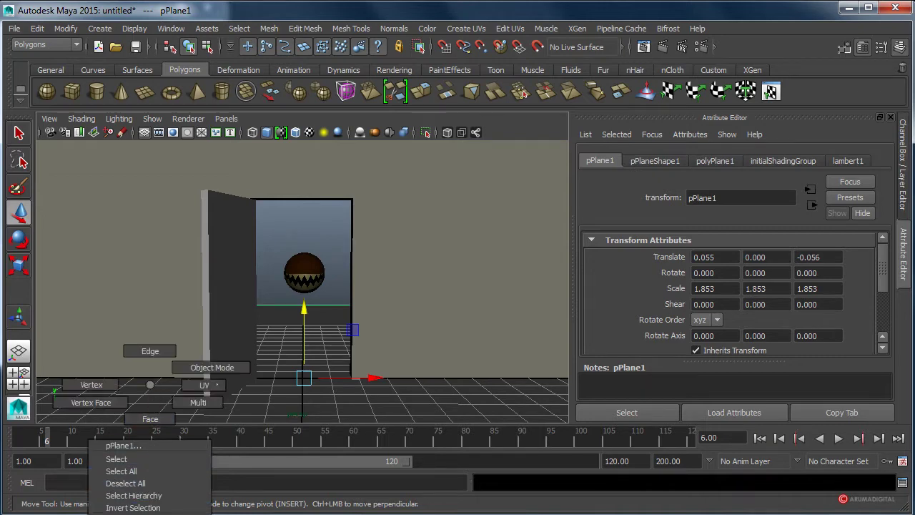
pyautogui.click(311, 430)
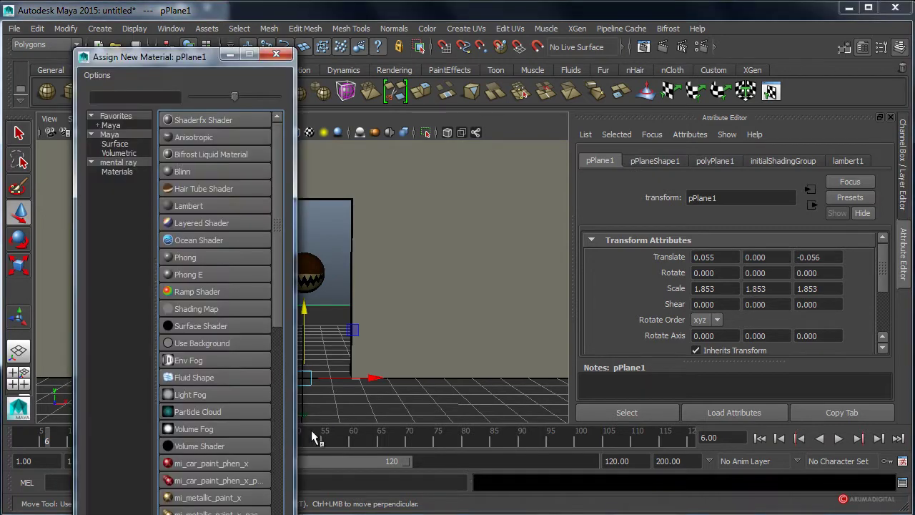
pyautogui.moveTo(179, 57); pyautogui.dragTo(370, 34)
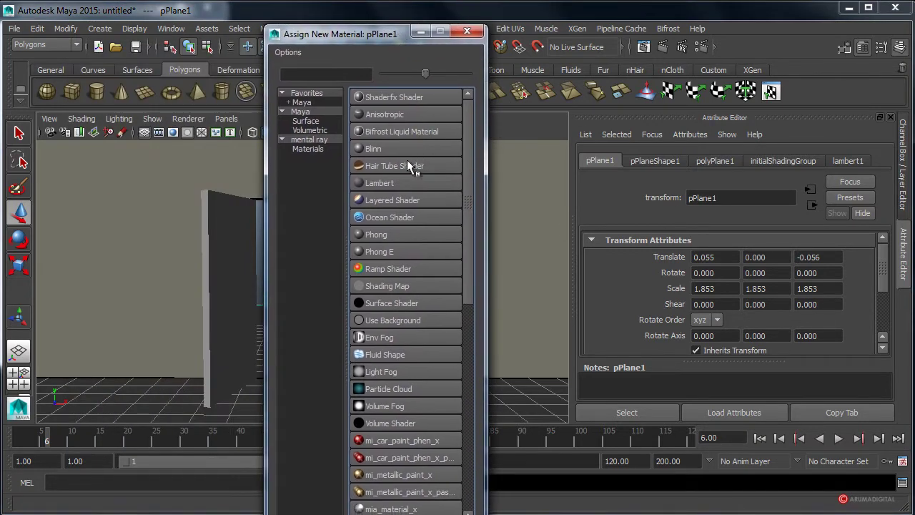
pyautogui.click(395, 235)
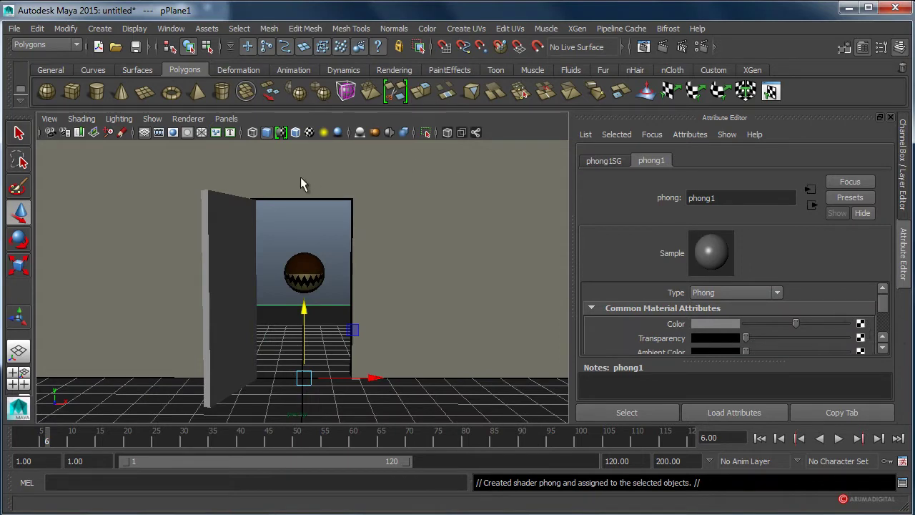
pyautogui.moveTo(173, 259); pyautogui.dragTo(267, 135)
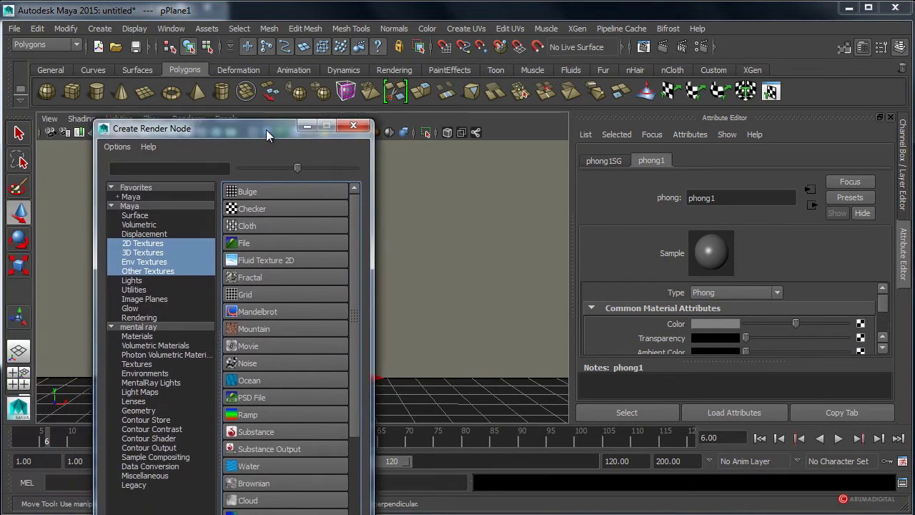
pyautogui.click(247, 209)
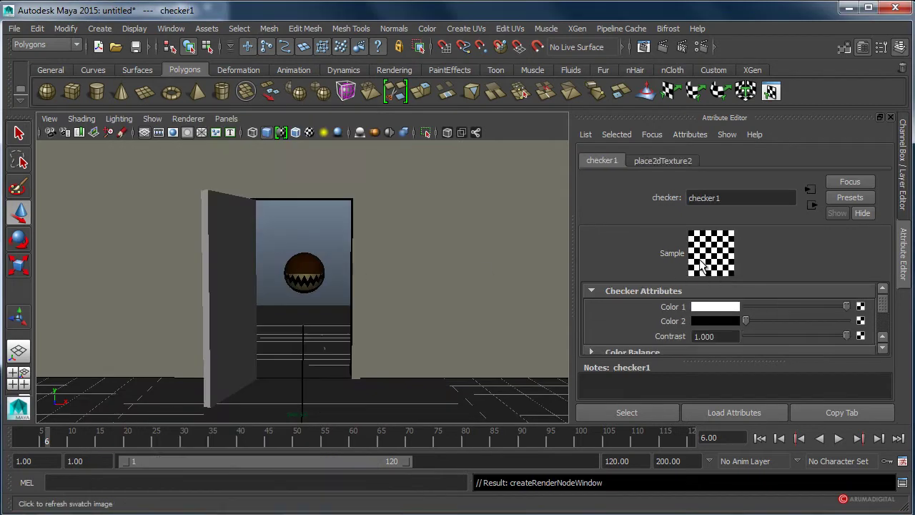
# Set the checker's place2dTexture2 Repeat UV to 10 × 10
pyautogui.click(672, 160)
pyautogui.scroll(-5, 648, 298)
pyautogui.scroll(3, 708, 315)
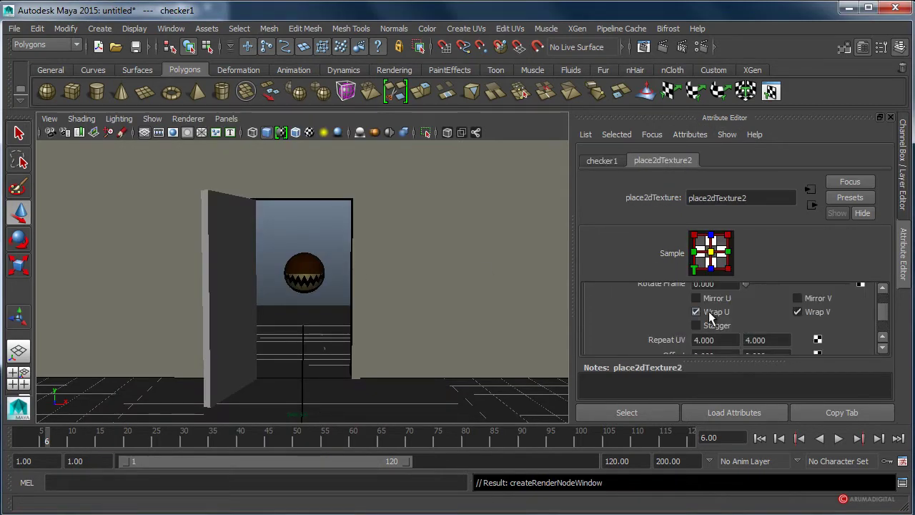
pyautogui.doubleClick(715, 340)
pyautogui.write('10')
pyautogui.press('Tab')
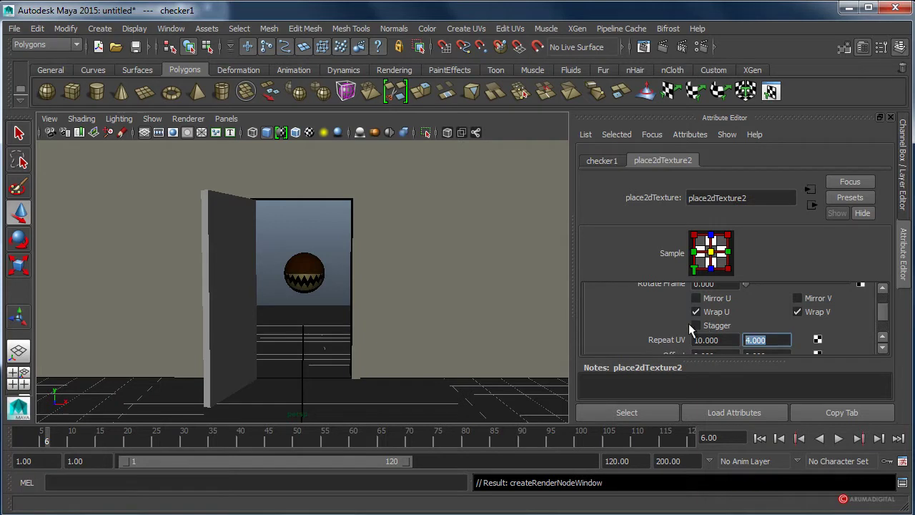
pyautogui.write('10')
pyautogui.click(721, 341)
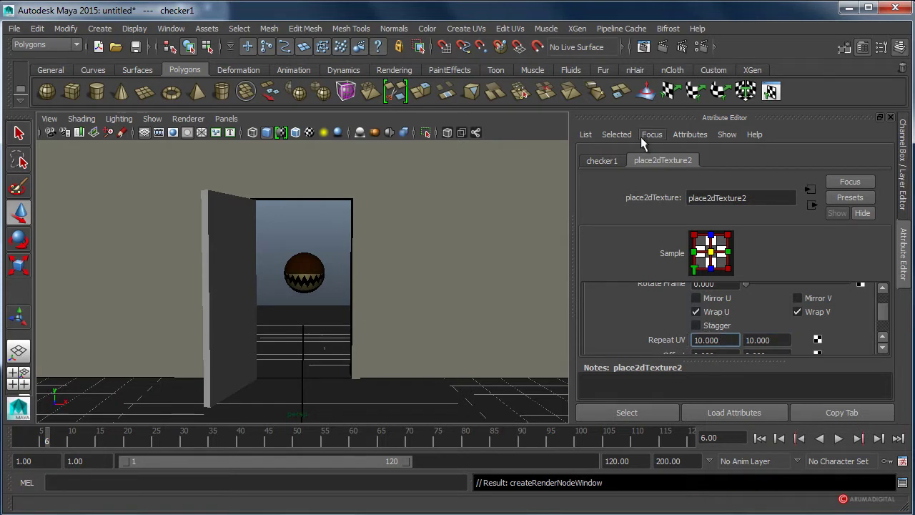
# Review the checker1 texture and the floor's phong1 material settings
pyautogui.click(604, 161)
pyautogui.click(591, 291)
pyautogui.click(590, 291)
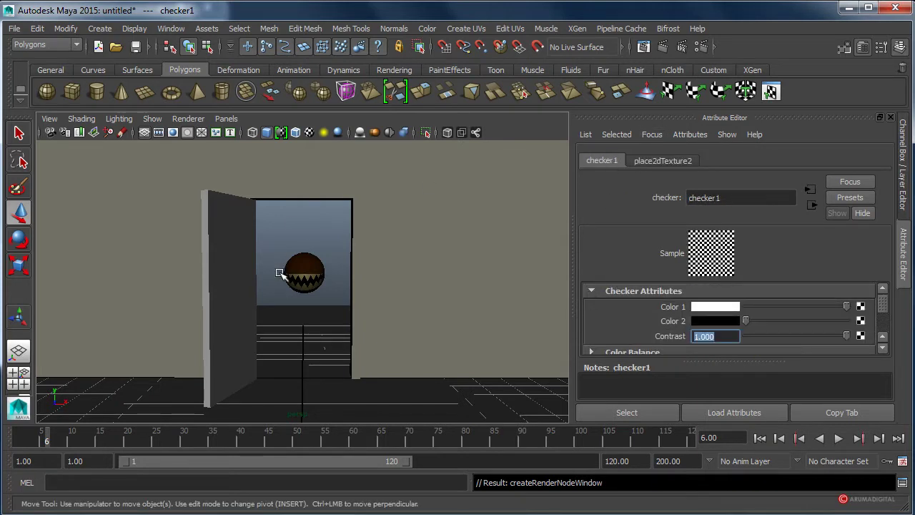
pyautogui.click(306, 373)
pyautogui.click(765, 161)
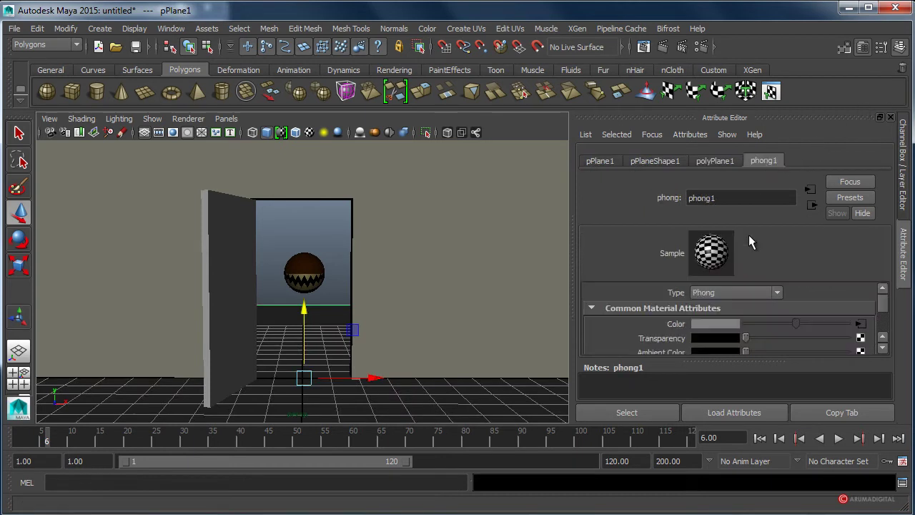
pyautogui.scroll(-3, 608, 328)
pyautogui.scroll(-2, 608, 332)
pyautogui.scroll(2, 608, 331)
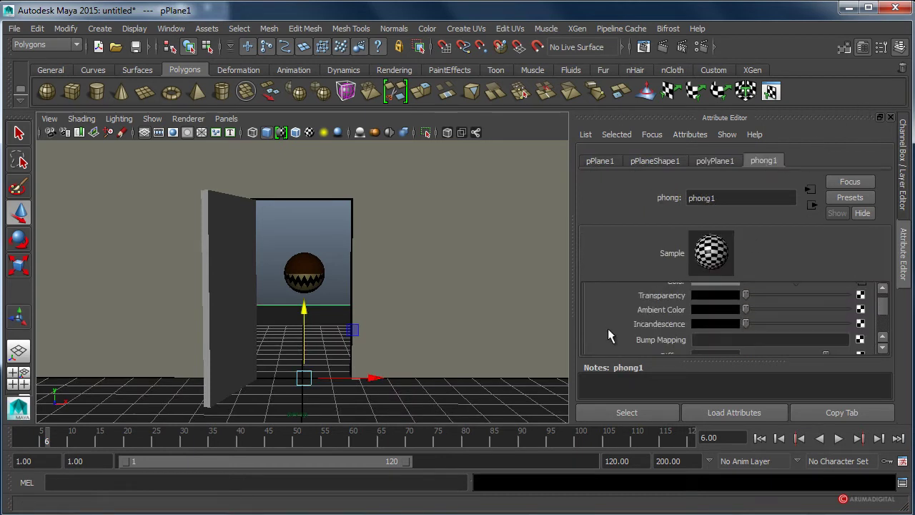
pyautogui.scroll(-2, 609, 331)
pyautogui.scroll(-3, 607, 328)
pyautogui.scroll(-2, 608, 328)
pyautogui.scroll(-2, 608, 328)
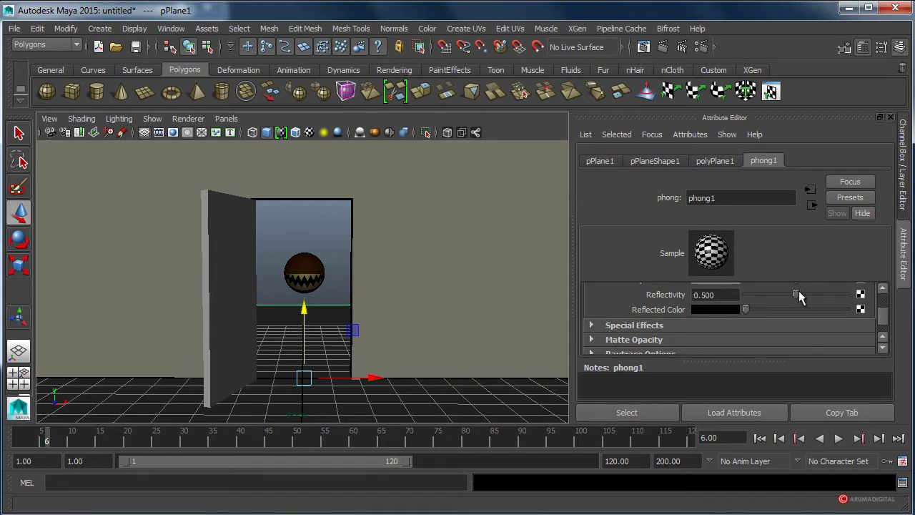
pyautogui.scroll(-2, 634, 303)
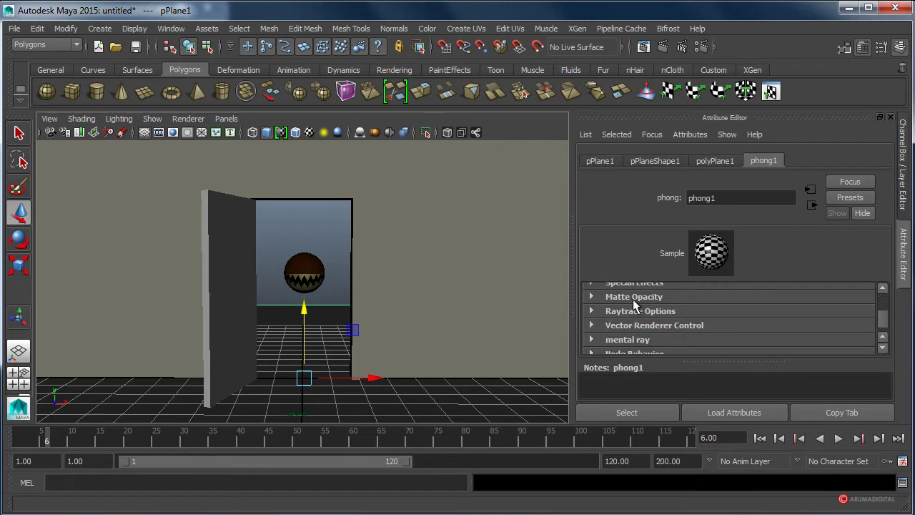
# Switch to the Rendering menu set and render the current frame
pyautogui.click(73, 44)
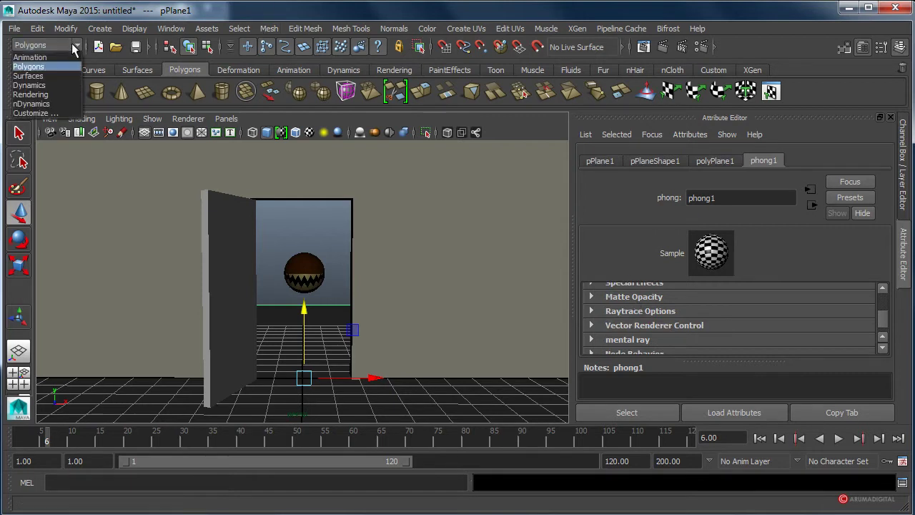
pyautogui.click(31, 95)
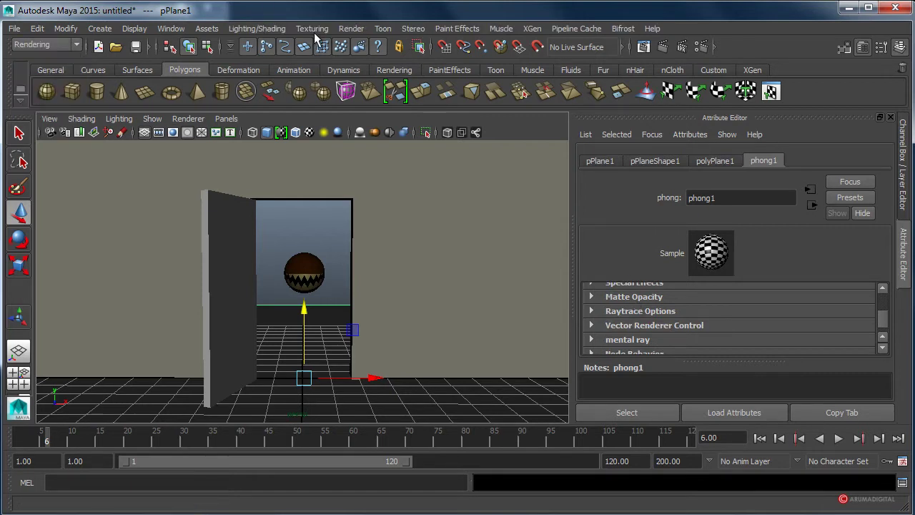
pyautogui.click(352, 29)
pyautogui.click(370, 53)
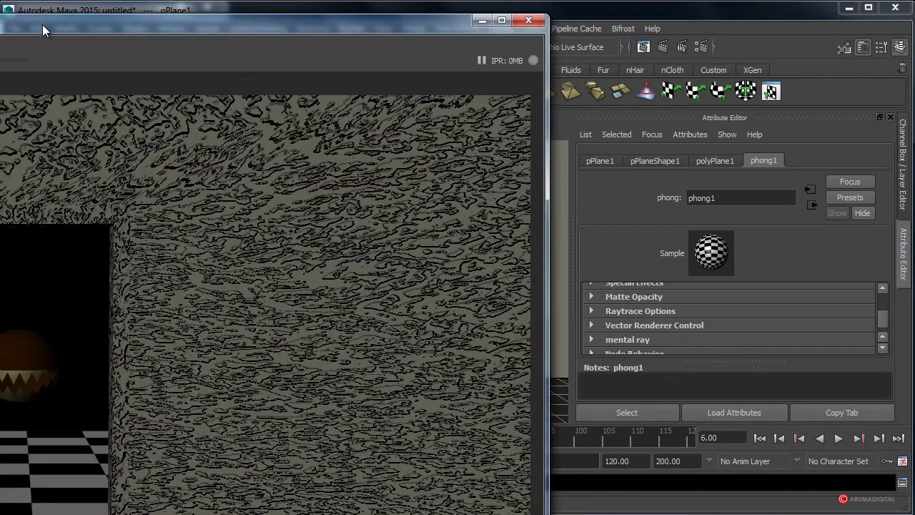
# Enlarge the Render View to inspect the test render, then close it
pyautogui.doubleClick(42, 24)
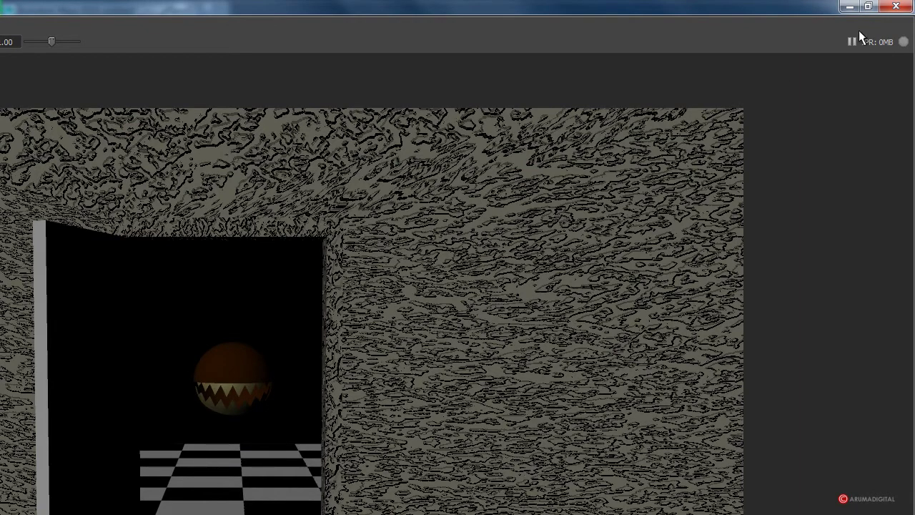
pyautogui.click(868, 7)
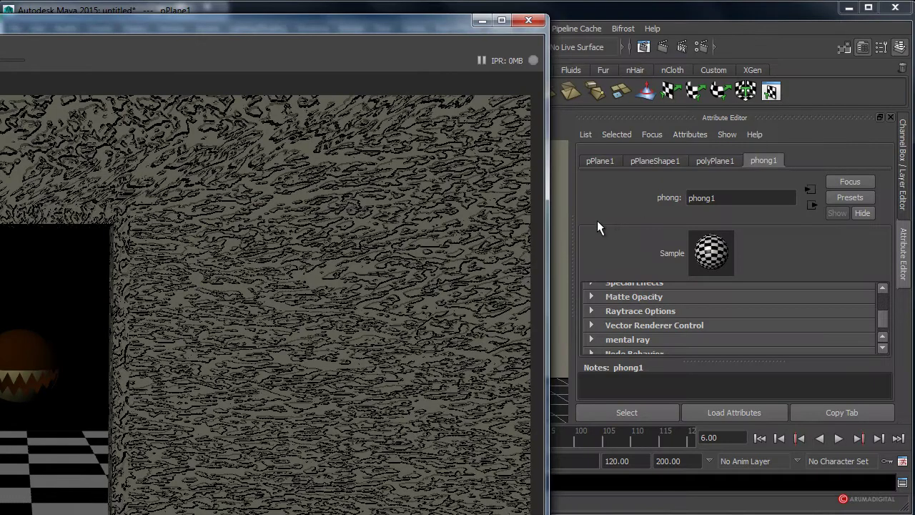
pyautogui.moveTo(225, 12); pyautogui.dragTo(525, 12)
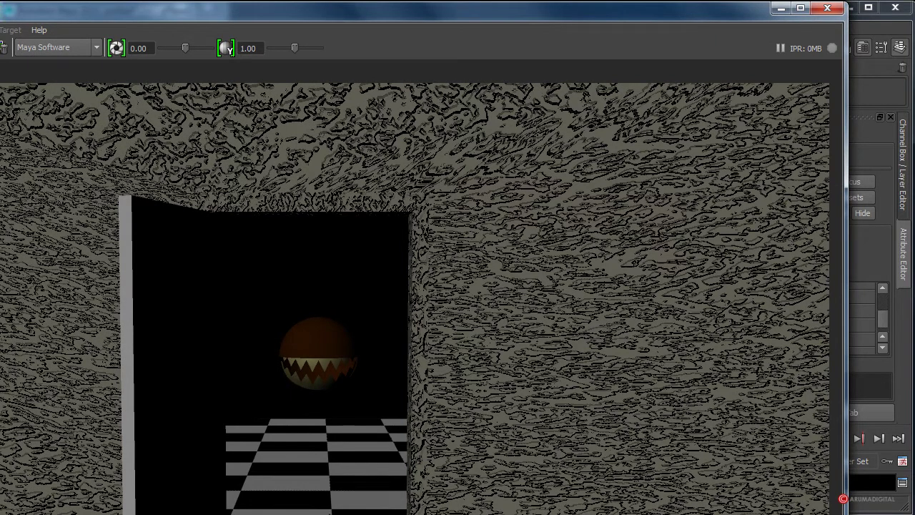
pyautogui.click(828, 8)
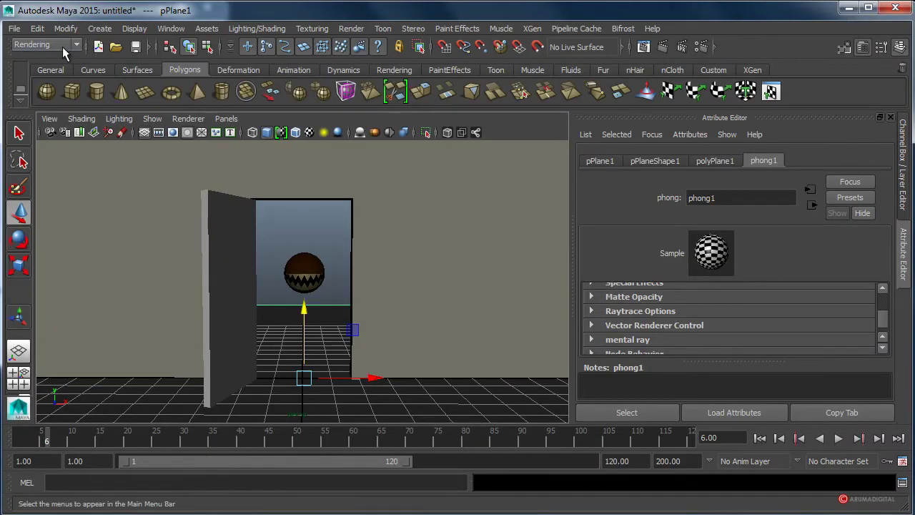
# Render the current frame with mental ray as the renderer, then close the render window
pyautogui.click(350, 30)
pyautogui.moveTo(377, 220)
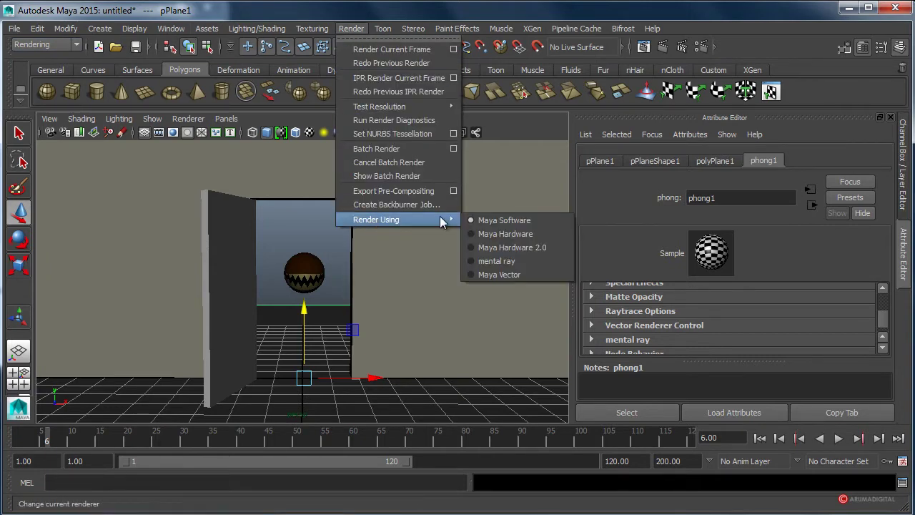
pyautogui.click(472, 261)
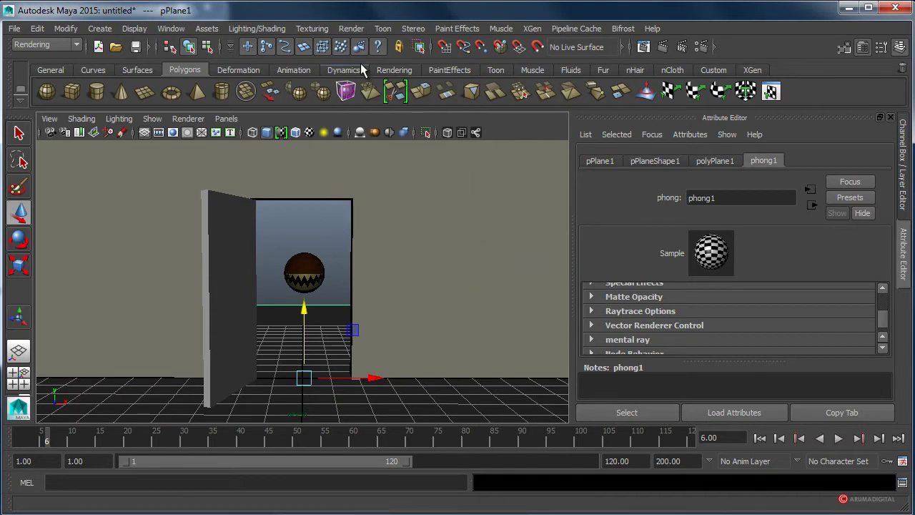
pyautogui.click(351, 29)
pyautogui.click(366, 49)
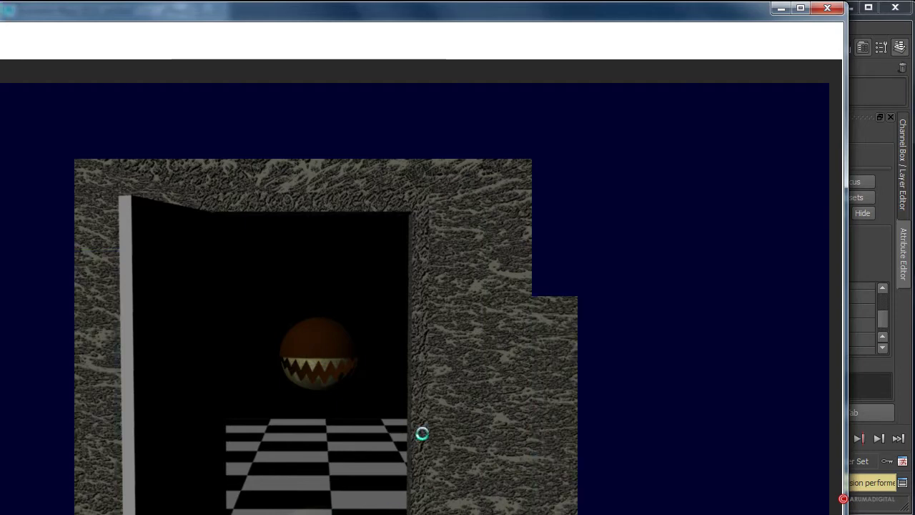
pyautogui.click(828, 8)
# Select the wall and open the place2dTexture1 node of lambert2's mountain1 bump texture
pyautogui.click(357, 252)
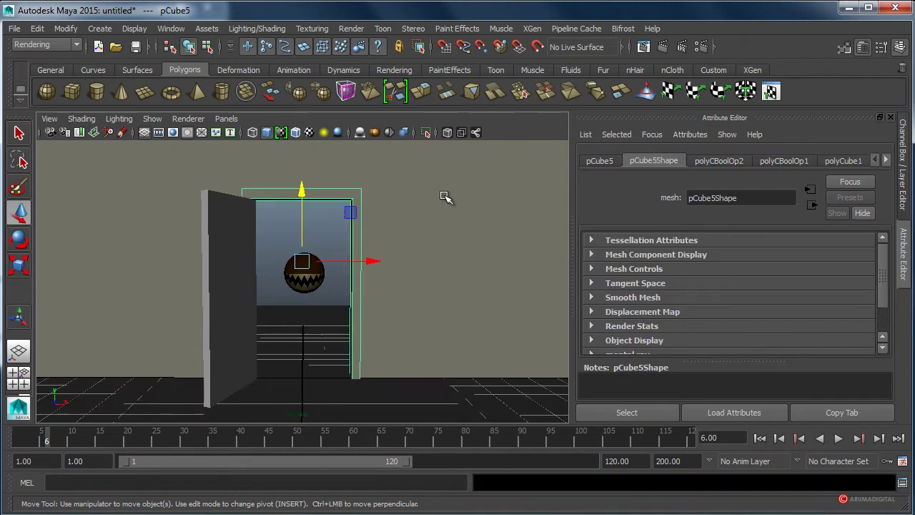
pyautogui.click(886, 160)
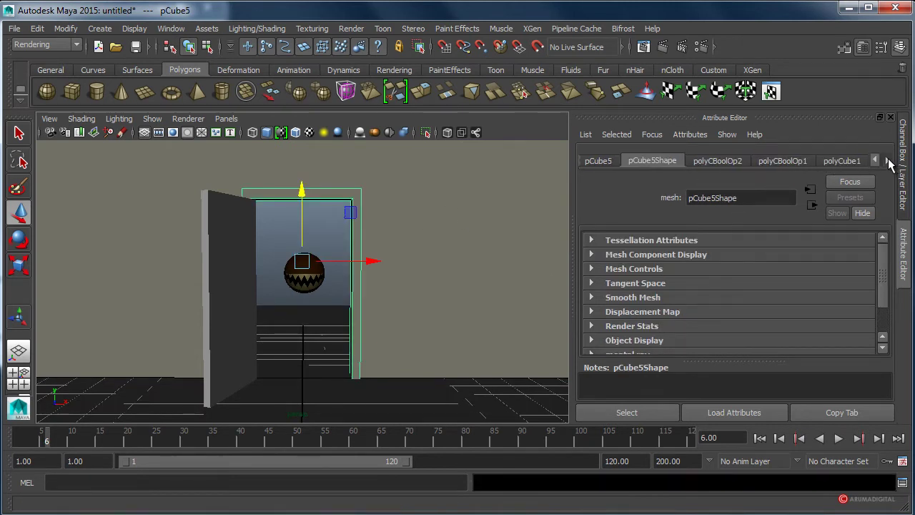
pyautogui.click(887, 161)
pyautogui.click(856, 159)
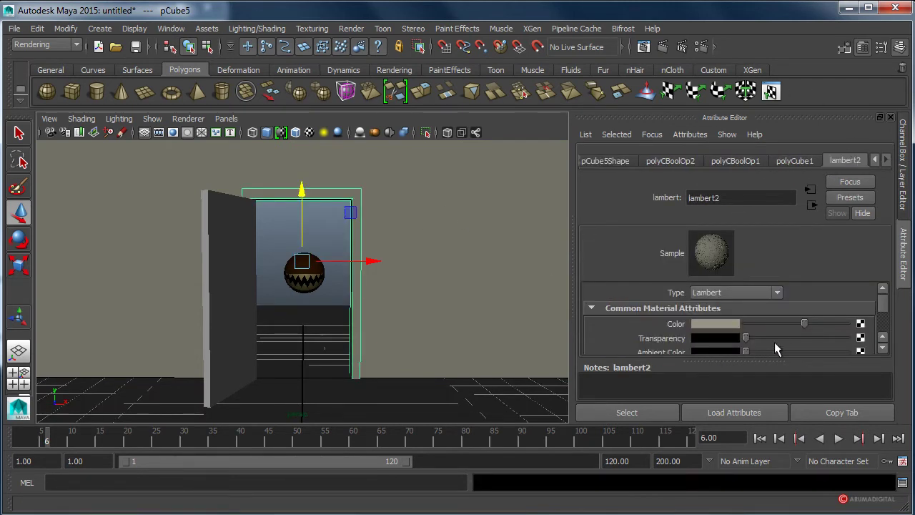
pyautogui.scroll(-2, 779, 339)
pyautogui.scroll(-2, 782, 336)
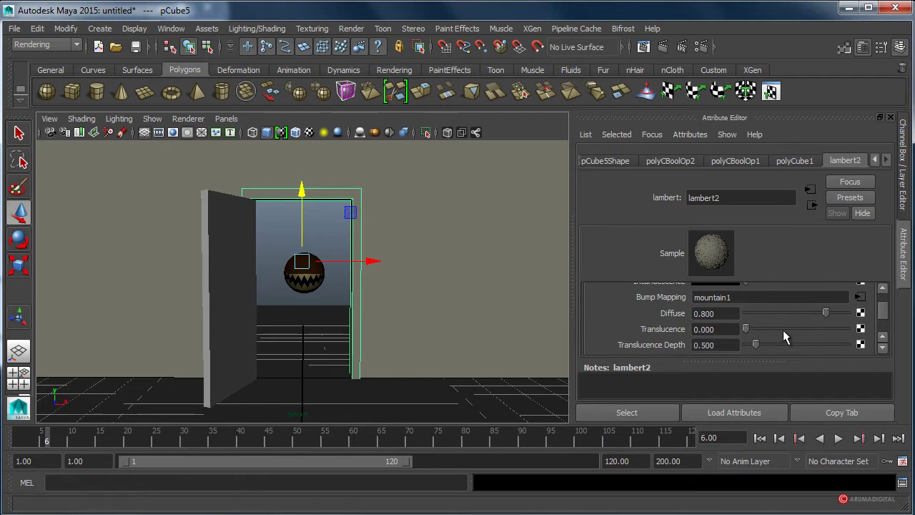
pyautogui.click(861, 297)
pyautogui.scroll(2, 740, 327)
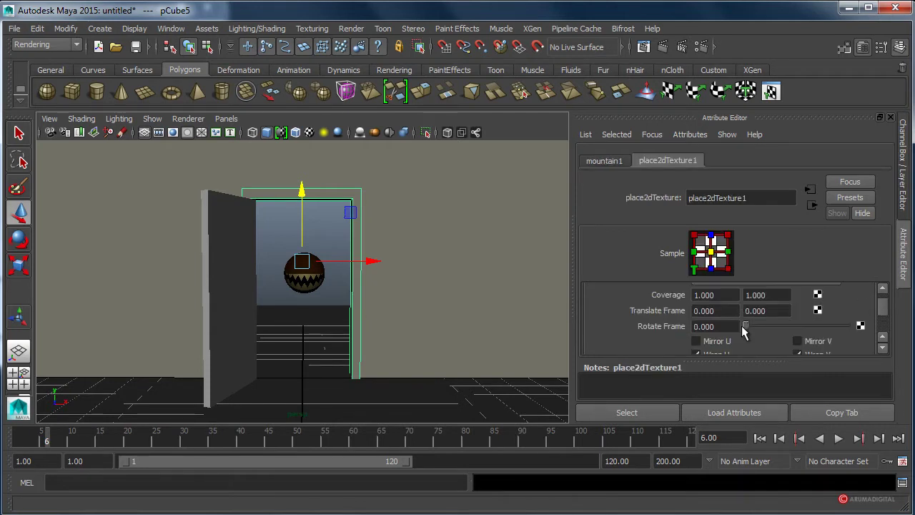
pyautogui.scroll(2, 743, 331)
pyautogui.scroll(-4, 744, 330)
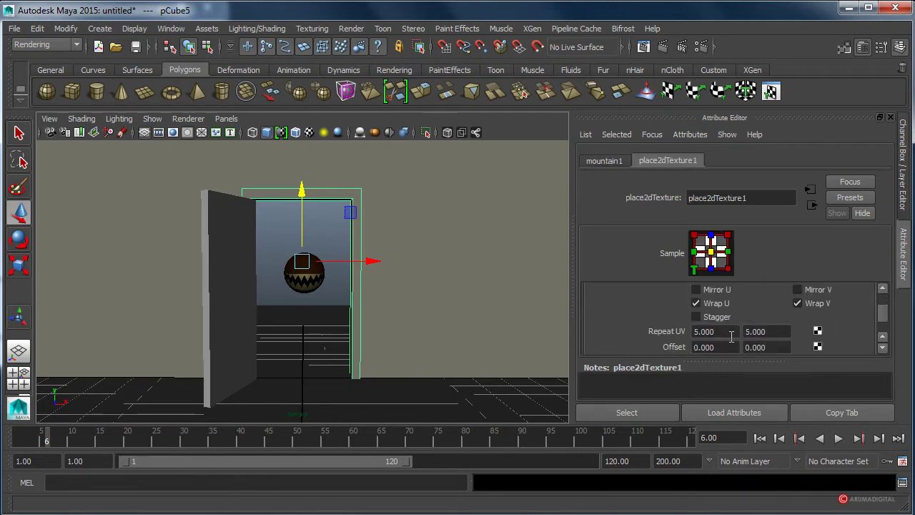
# Set the bump texture's Repeat UV to 20 and 20
pyautogui.doubleClick(732, 333)
pyautogui.write('1')
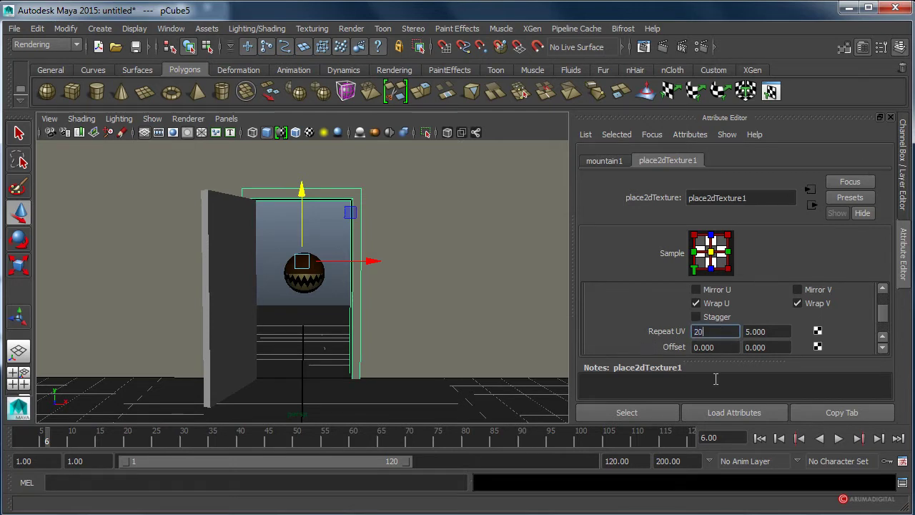
pyautogui.press('Tab')
pyautogui.write('20')
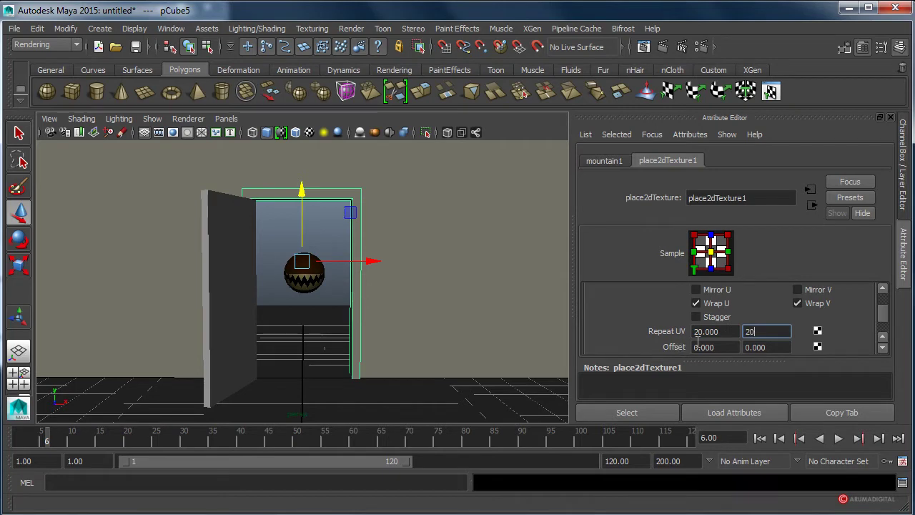
pyautogui.press('Return')
# Review the mountain1 texture and its placement settings
pyautogui.scroll(3, 698, 322)
pyautogui.click(594, 161)
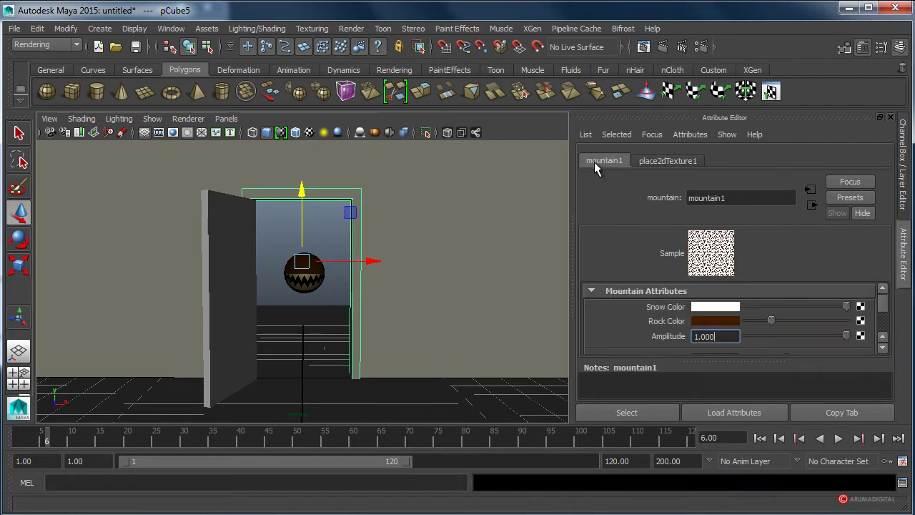
pyautogui.click(665, 163)
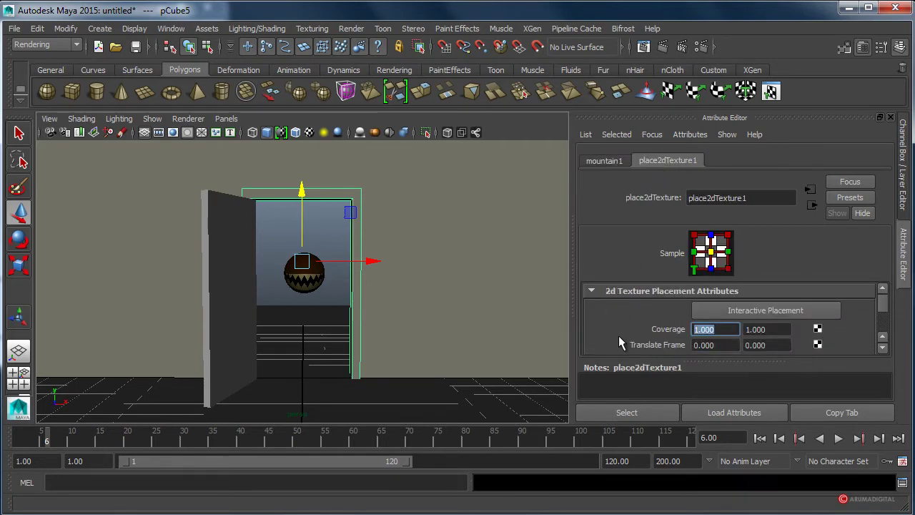
pyautogui.scroll(-2, 619, 335)
pyautogui.scroll(-3, 618, 335)
pyautogui.scroll(-2, 618, 336)
pyautogui.scroll(5, 619, 336)
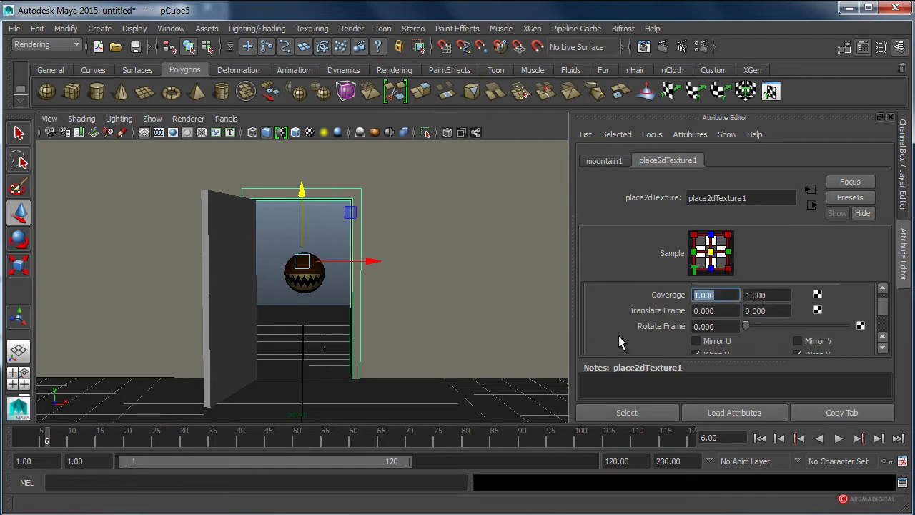
pyautogui.scroll(2, 619, 335)
pyautogui.scroll(-2, 618, 336)
pyautogui.press('Tab')
pyautogui.scroll(2, 652, 326)
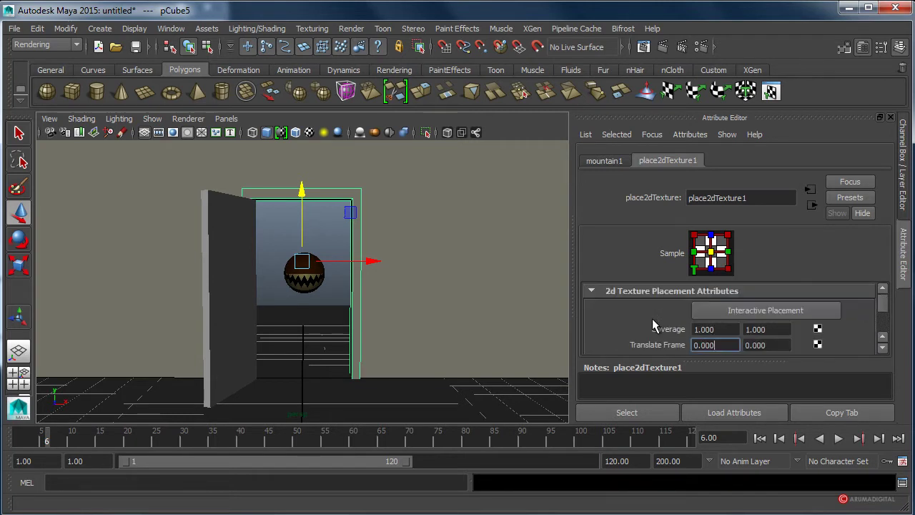
pyautogui.click(616, 163)
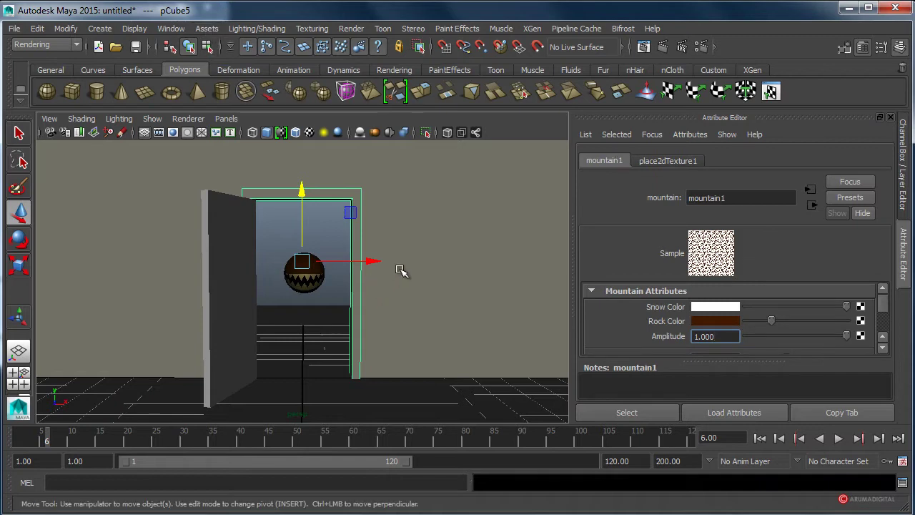
pyautogui.click(171, 29)
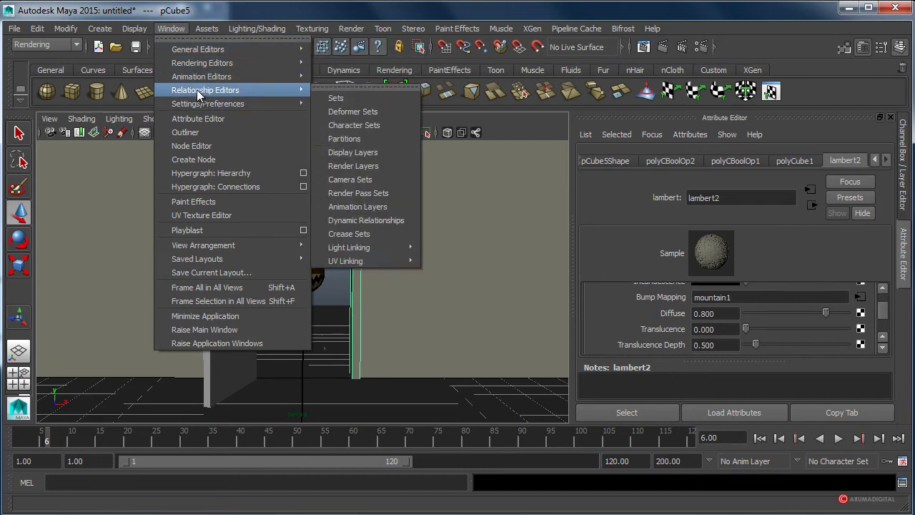
# Open the Hypershade and select the bump2d1 node under Utilities
pyautogui.moveTo(202, 63)
pyautogui.click(349, 98)
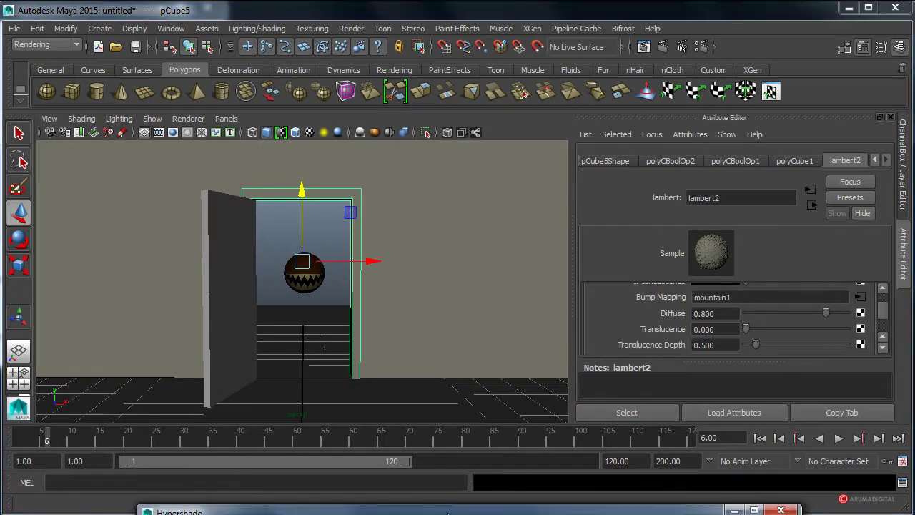
pyautogui.moveTo(448, 513); pyautogui.dragTo(503, 127)
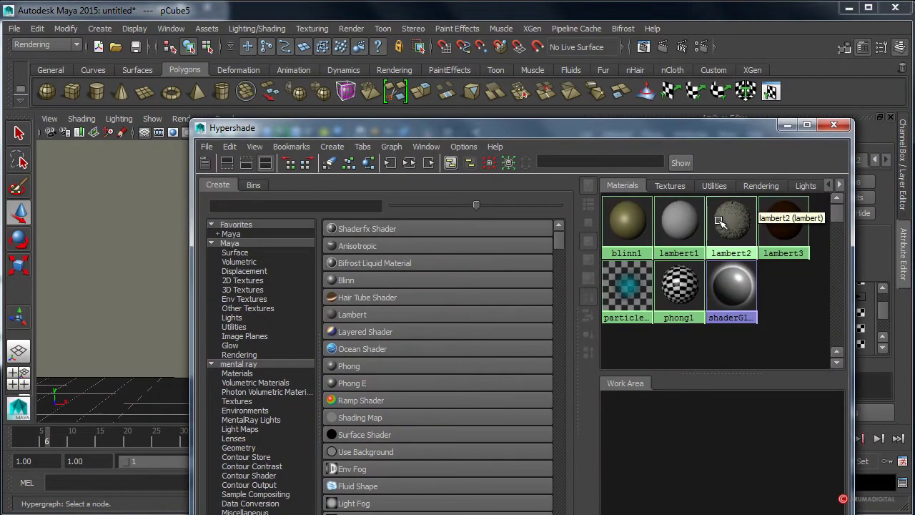
pyautogui.doubleClick(720, 222)
pyautogui.moveTo(668, 126); pyautogui.dragTo(420, 120)
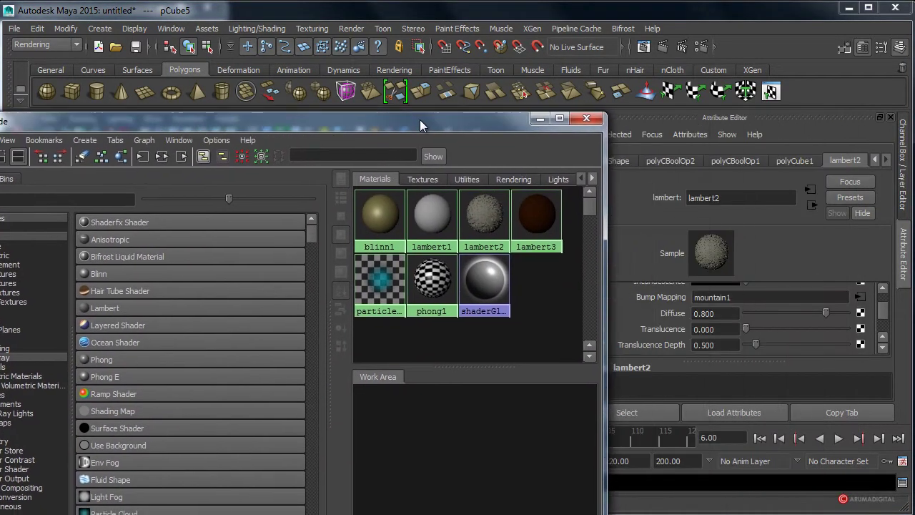
pyautogui.click(436, 180)
pyautogui.click(468, 179)
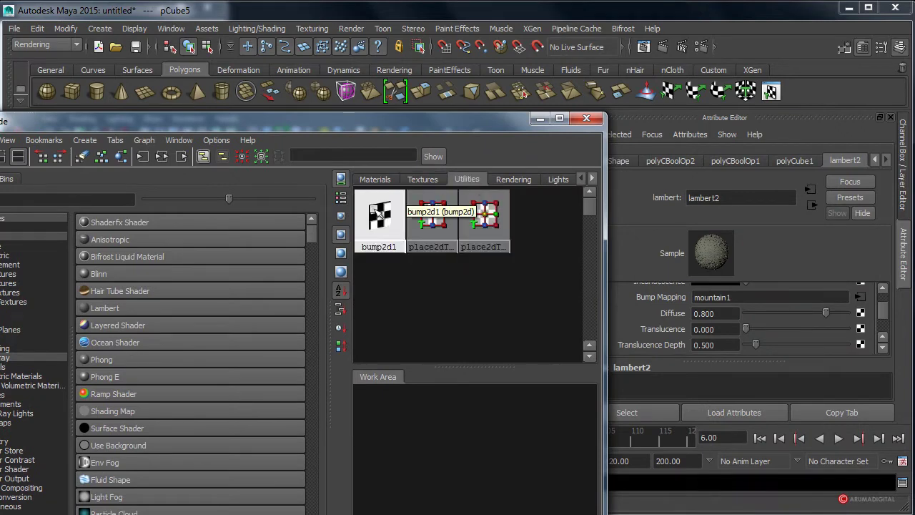
pyautogui.click(377, 214)
pyautogui.moveTo(392, 121); pyautogui.dragTo(115, 117)
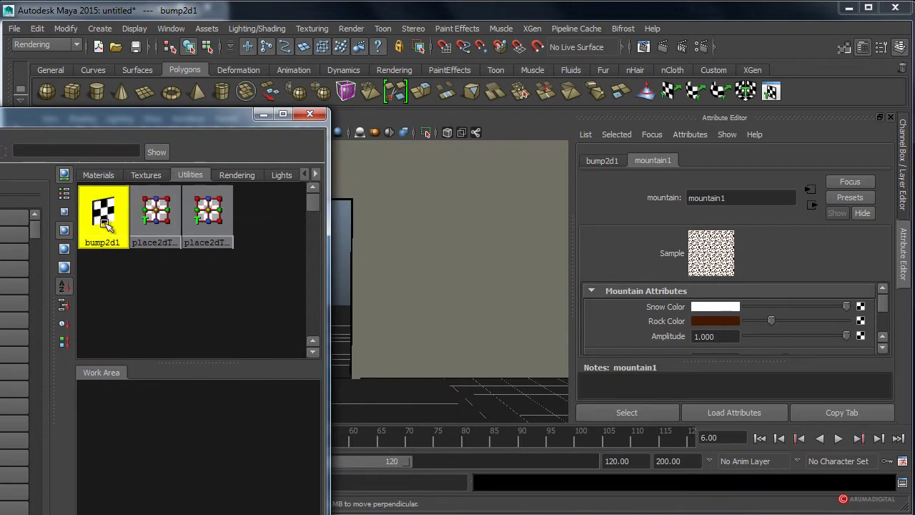
# Set bump2d1's Bump Depth to 0.05 and render the current frame
pyautogui.click(596, 161)
pyautogui.click(712, 323)
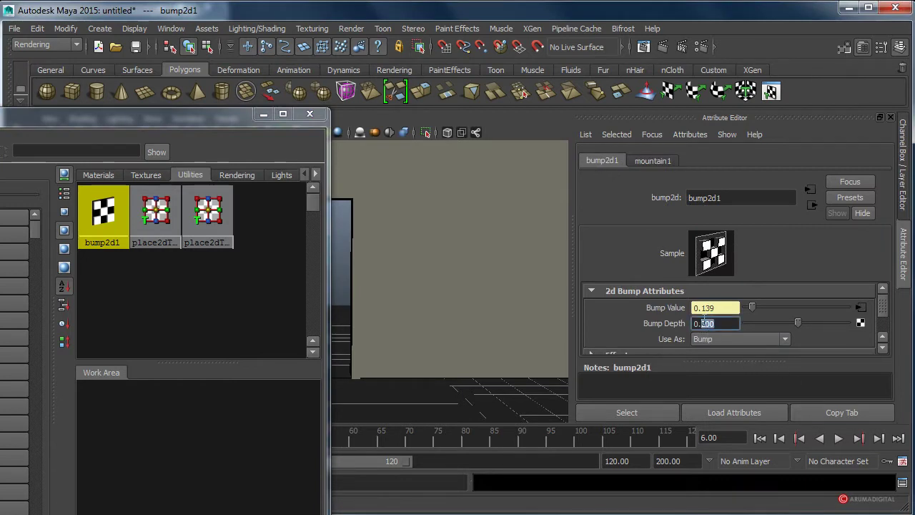
pyautogui.click(799, 322)
pyautogui.click(713, 323)
pyautogui.write('5')
pyautogui.press('Return')
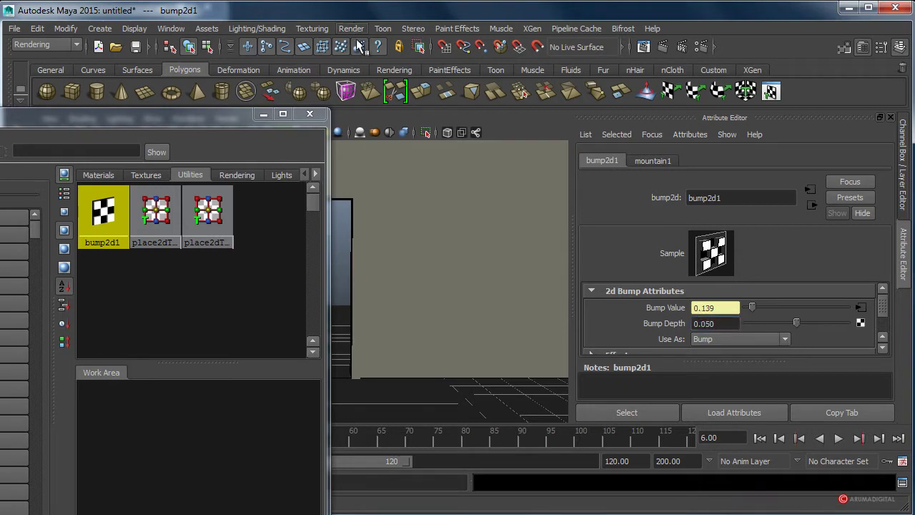
pyautogui.click(351, 29)
pyautogui.click(396, 183)
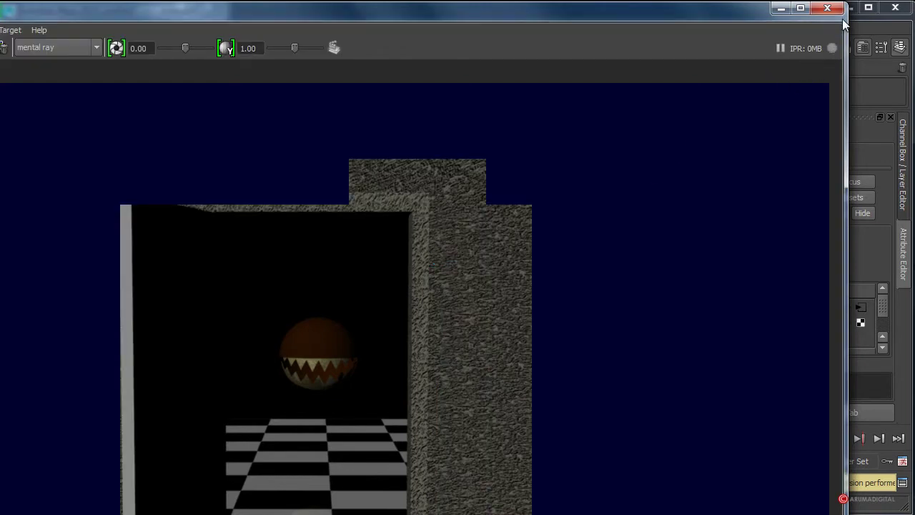
# Close the render and lower bump2d1's Bump Depth to 0.001
pyautogui.click(828, 8)
pyautogui.click(721, 323)
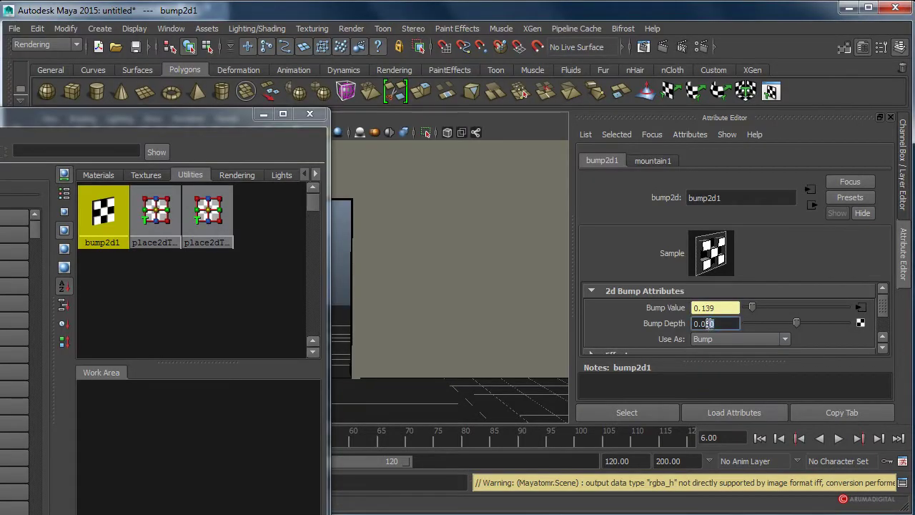
pyautogui.doubleClick(706, 323)
pyautogui.write('0.001')
pyautogui.press('Return')
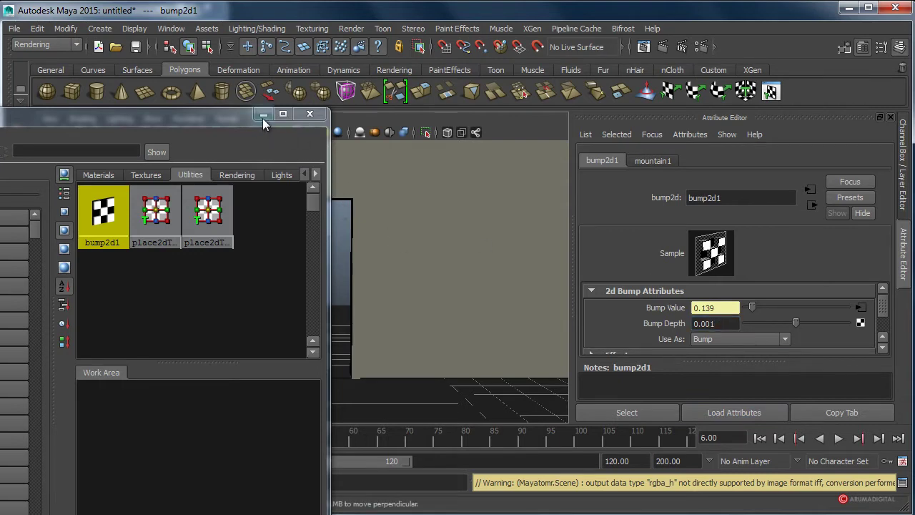
# Minimize the Hypershade, switch the renderer to Maya Software, and render the current frame
pyautogui.click(263, 116)
pyautogui.click(351, 28)
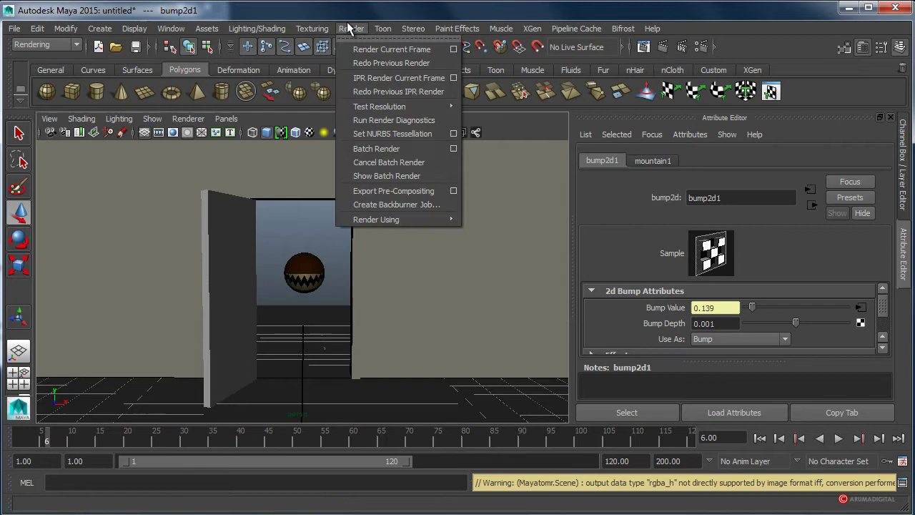
pyautogui.click(384, 204)
pyautogui.moveTo(376, 219)
pyautogui.click(286, 383)
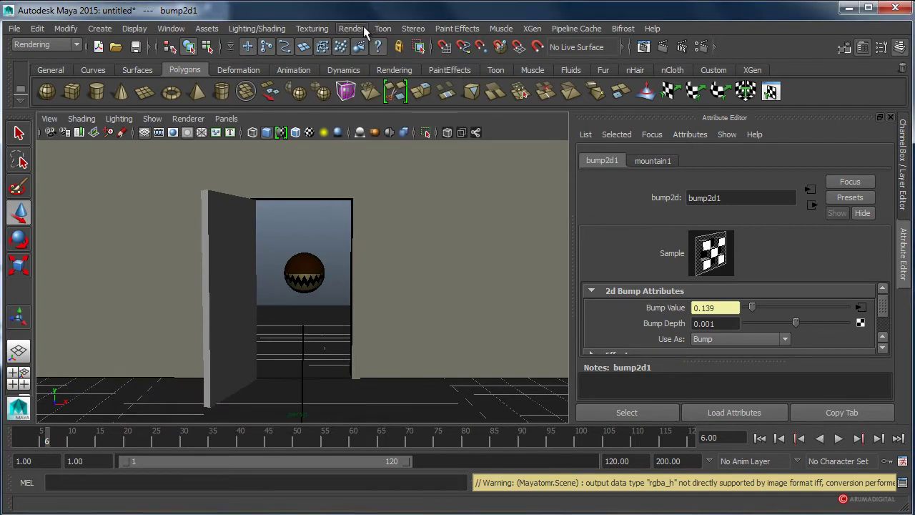
pyautogui.click(351, 29)
pyautogui.click(501, 235)
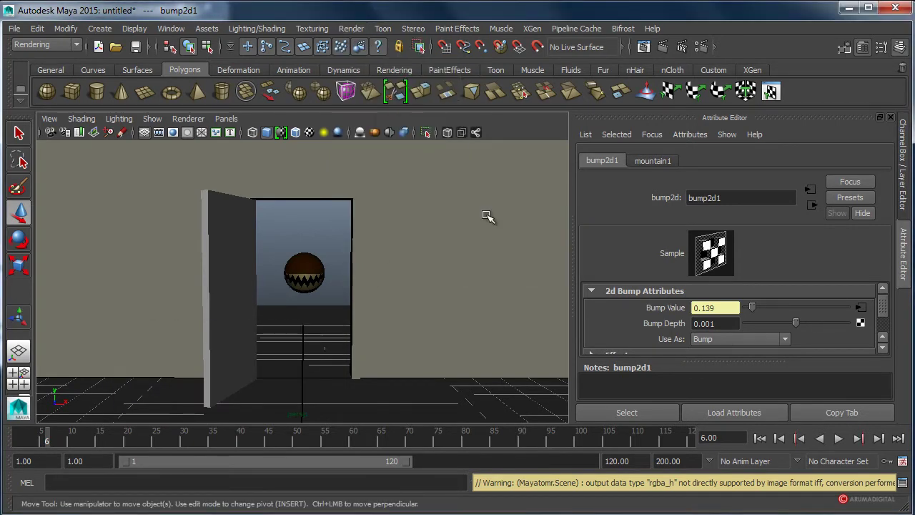
pyautogui.click(351, 29)
pyautogui.click(370, 50)
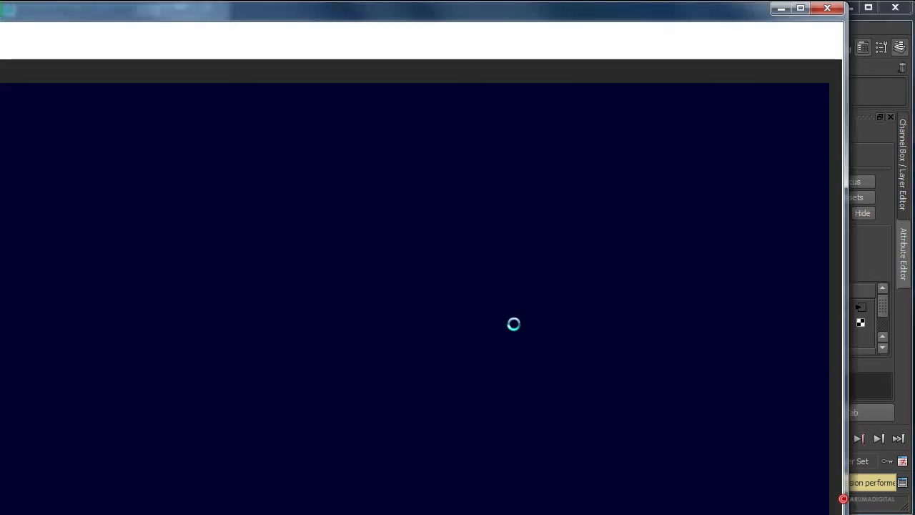
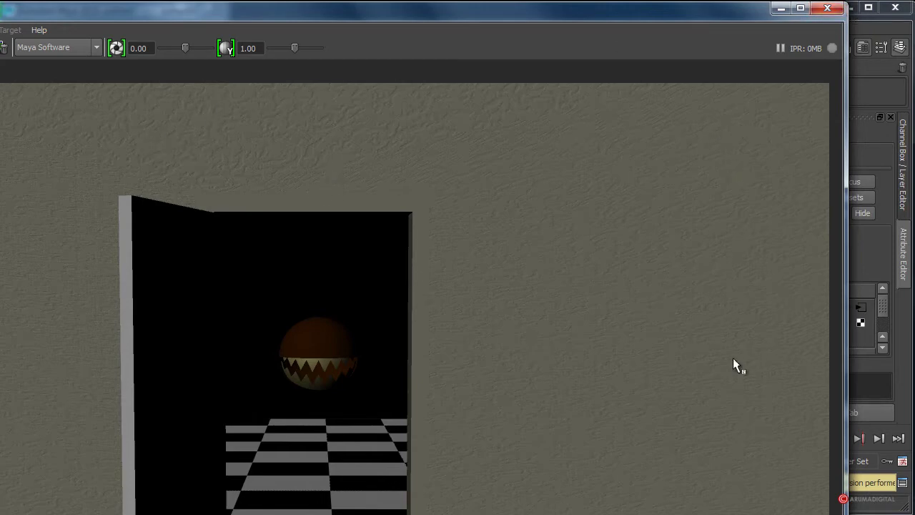
# Close the render preview and bring up the floor plane's phong1 material settings
pyautogui.click(829, 9)
pyautogui.click(307, 386)
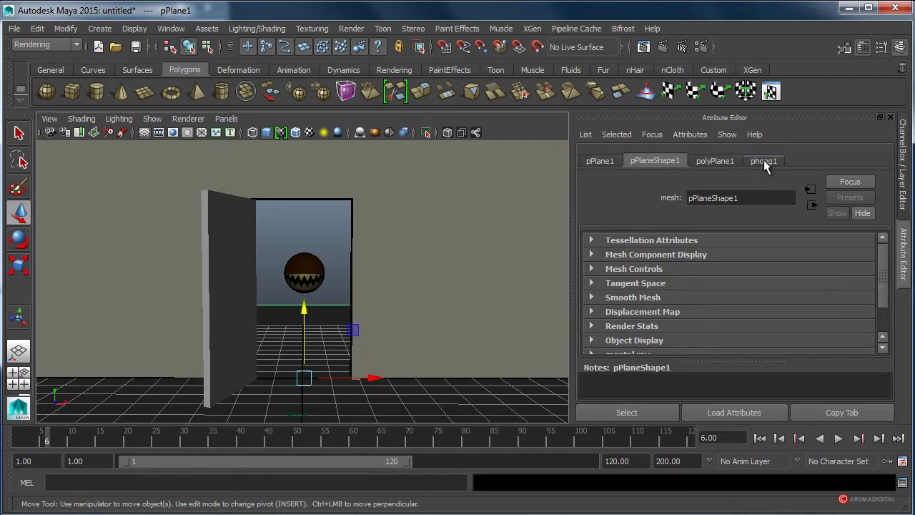
pyautogui.click(764, 161)
pyautogui.scroll(-2, 804, 310)
pyautogui.scroll(-2, 804, 311)
pyautogui.scroll(6, 805, 311)
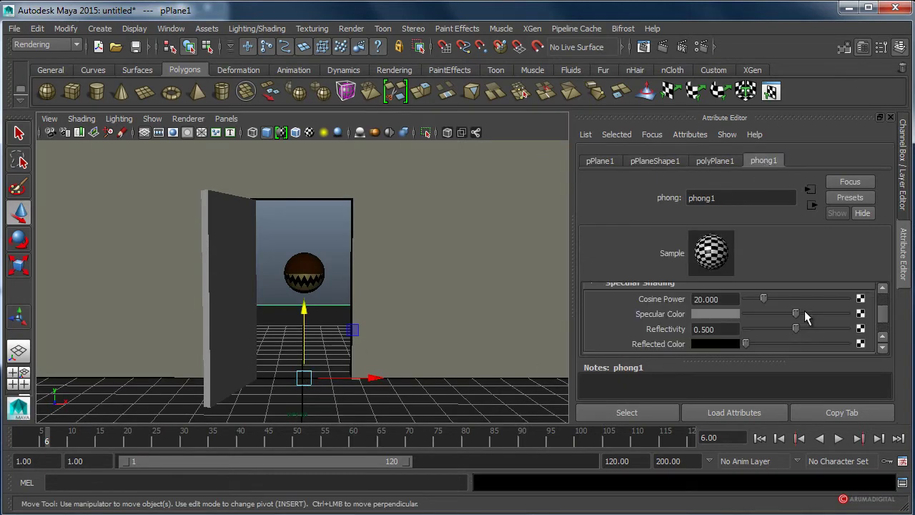
pyautogui.scroll(-1, 804, 310)
pyautogui.scroll(3, 804, 310)
pyautogui.scroll(3, 808, 310)
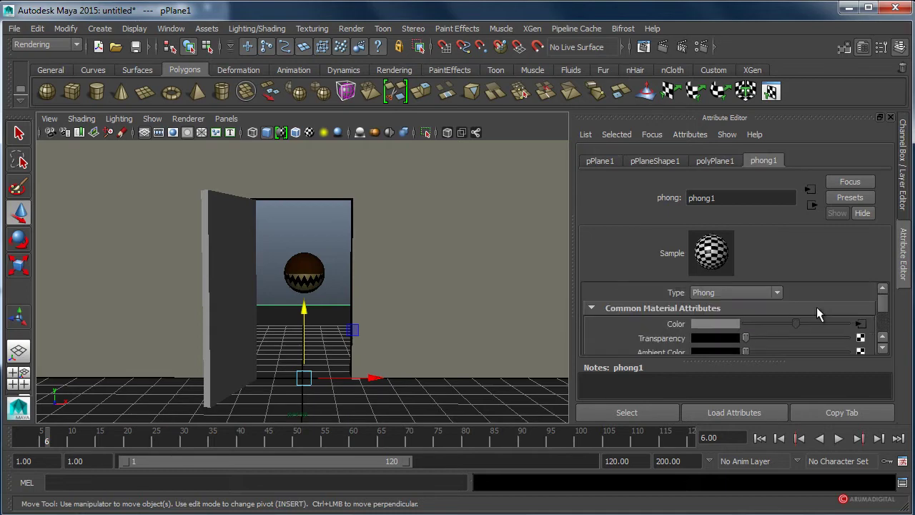
# Set the floor checker's place2dTexture2 Repeat UV to 20 × 20, then select the wall
pyautogui.click(862, 326)
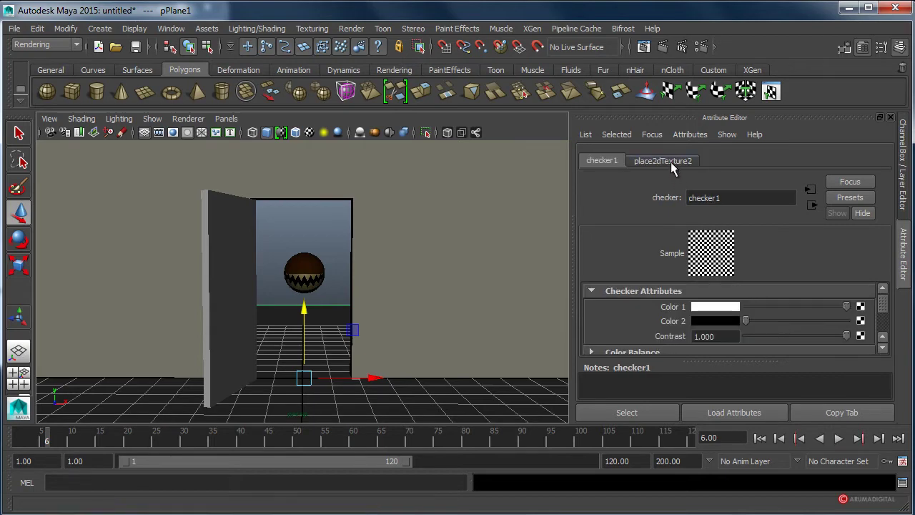
pyautogui.click(670, 162)
pyautogui.scroll(-2, 698, 336)
pyautogui.click(728, 331)
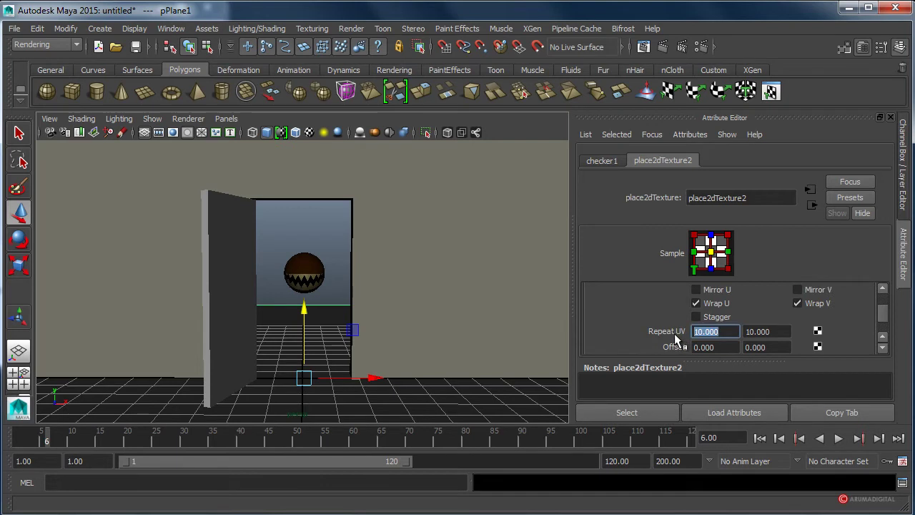
pyautogui.write('20')
pyautogui.press('Tab')
pyautogui.write('20')
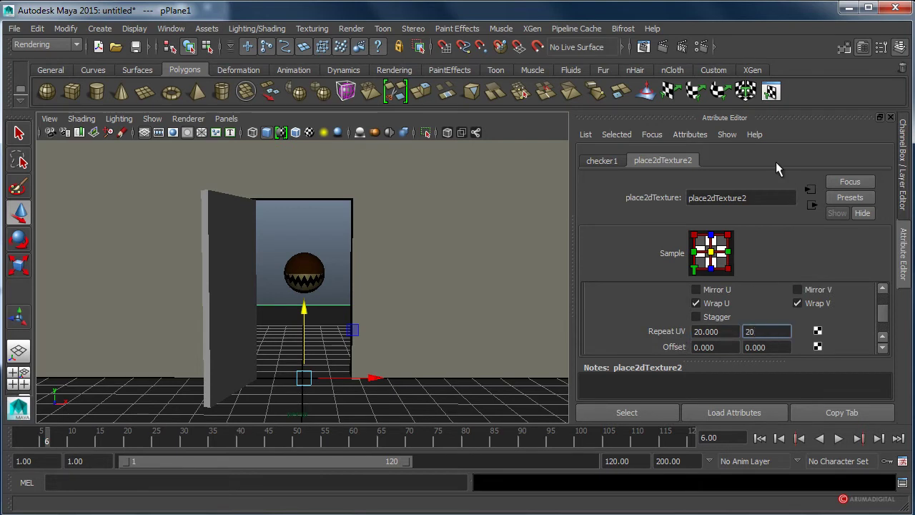
pyautogui.press('Return')
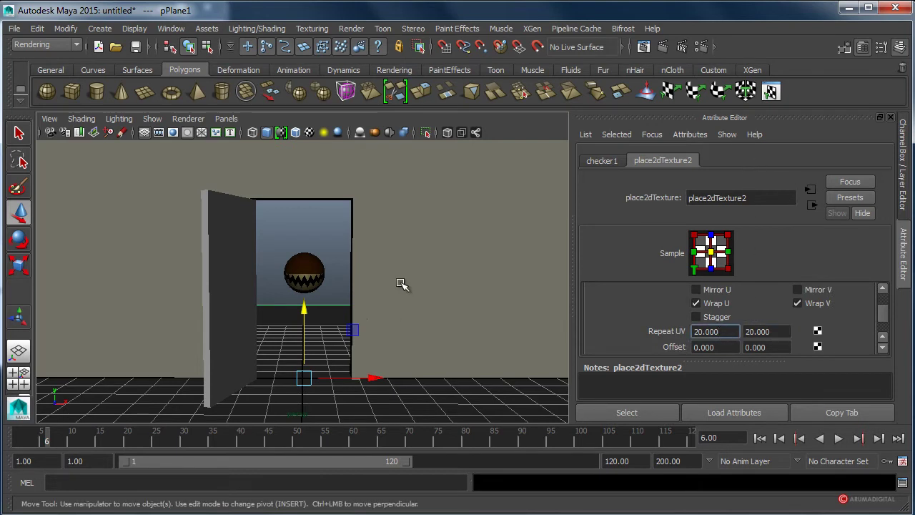
pyautogui.click(401, 284)
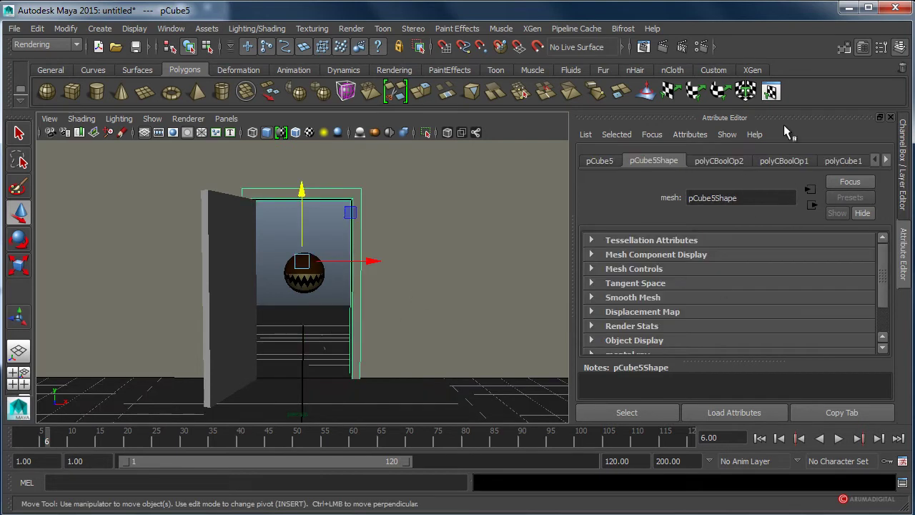
# Break the mountain bump connection on the wall's lambert2 and switch to the Polygons menu set
pyautogui.click(886, 160)
pyautogui.click(845, 160)
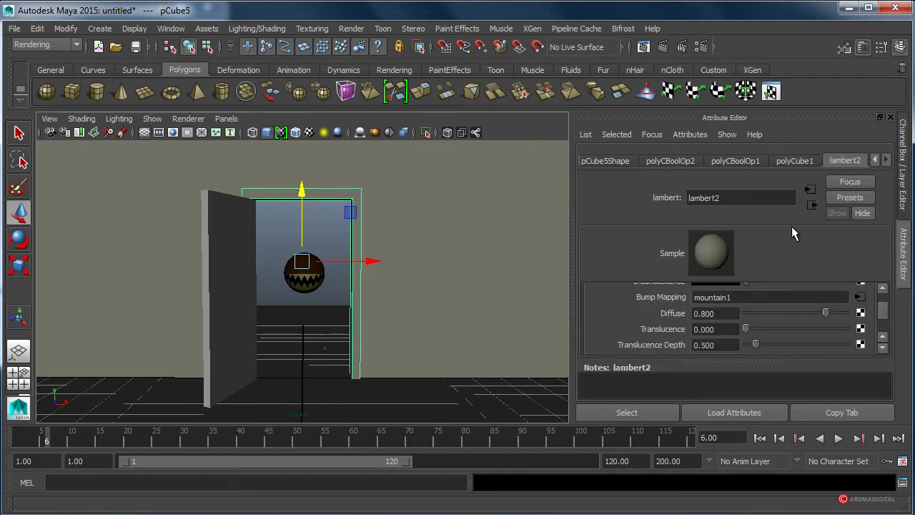
pyautogui.rightClick(670, 304)
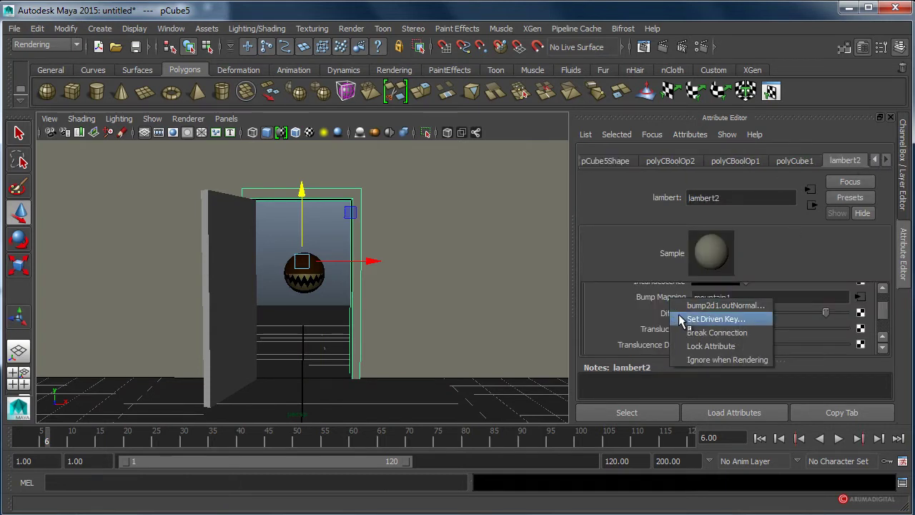
pyautogui.click(717, 333)
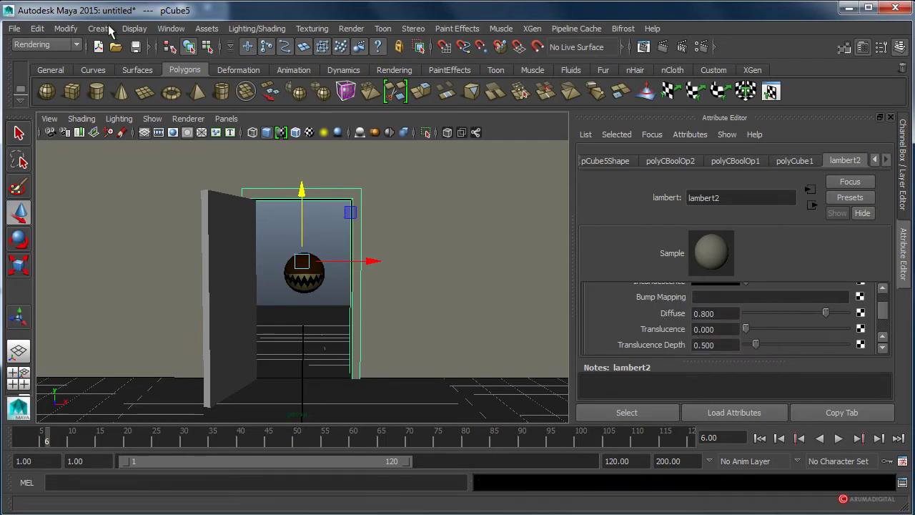
pyautogui.click(64, 45)
pyautogui.click(40, 70)
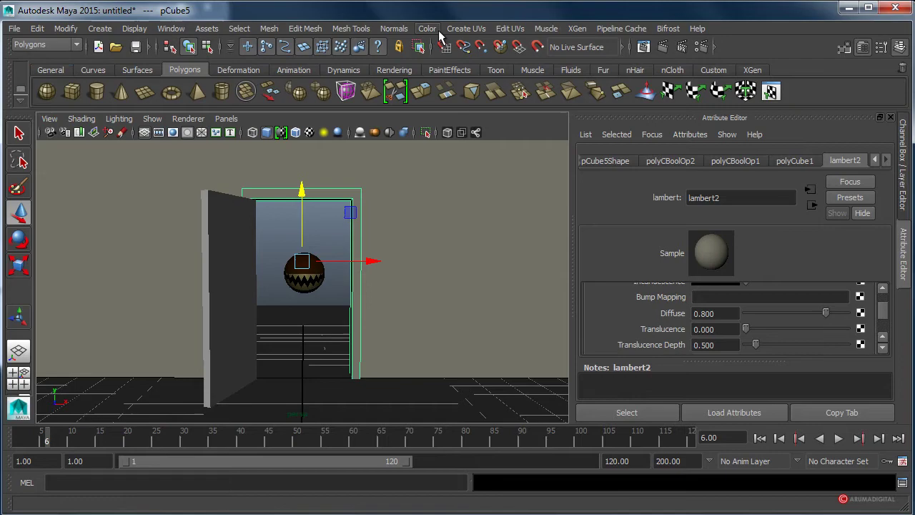
# Try a default planar UV mapping on the wall, then reselect the whole wall object
pyautogui.click(481, 30)
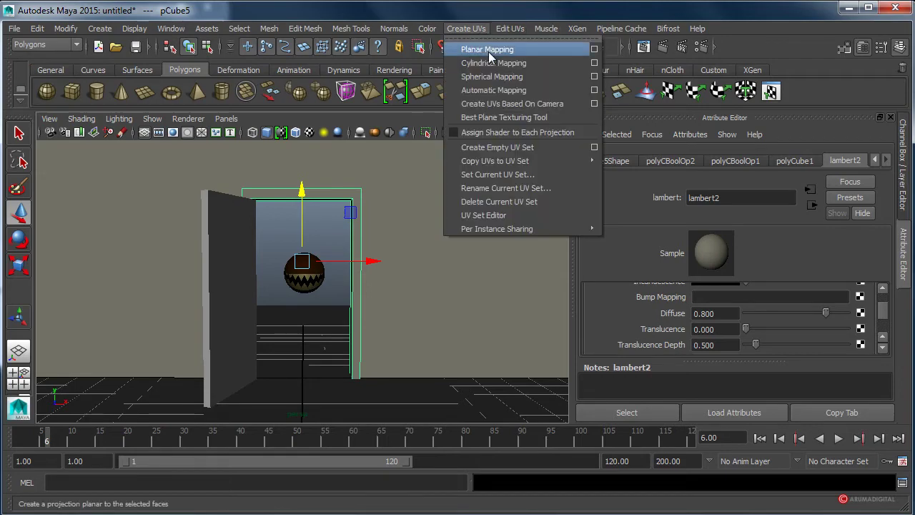
pyautogui.click(488, 50)
pyautogui.keyDown('alt'); pyautogui.moveTo(433, 307); pyautogui.dragTo(255, 322, button='right'); pyautogui.keyUp('alt')
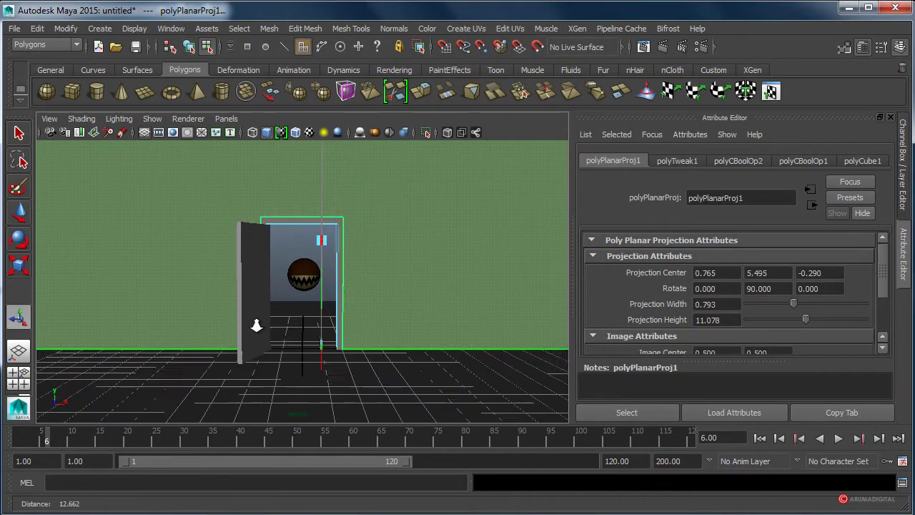
pyautogui.moveTo(255, 323)
pyautogui.keyDown('alt'); pyautogui.mouseDown()
pyautogui.moveTo(315, 348)
pyautogui.moveTo(351, 349)
pyautogui.moveTo(315, 351)
pyautogui.mouseUp(); pyautogui.keyUp('alt')
pyautogui.press('t')
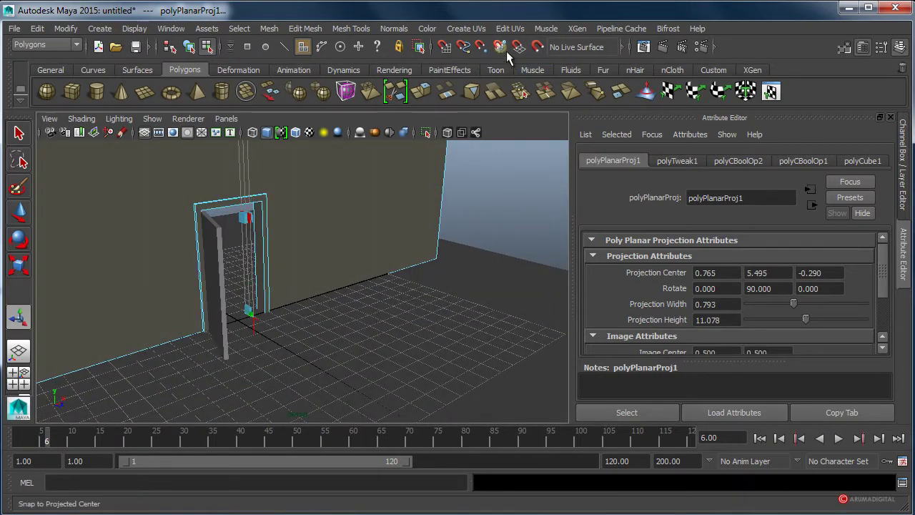
pyautogui.click(481, 29)
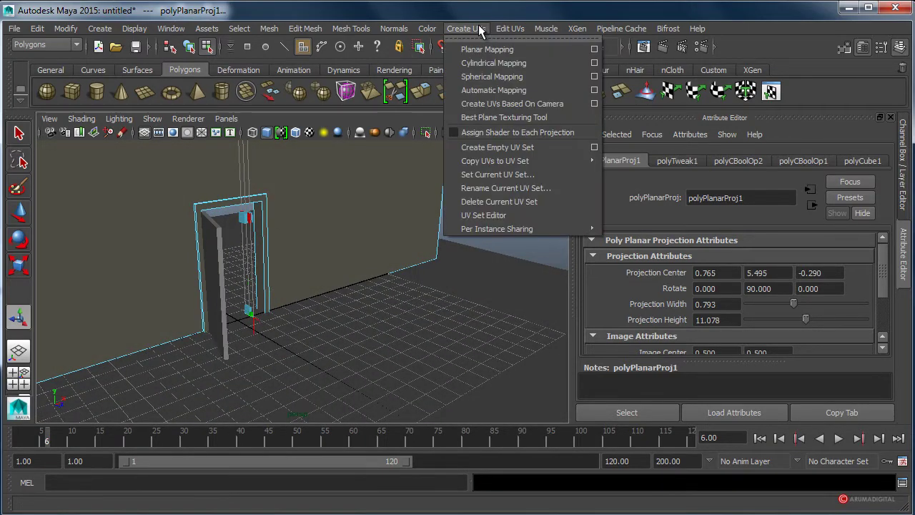
pyautogui.rightClick(318, 158)
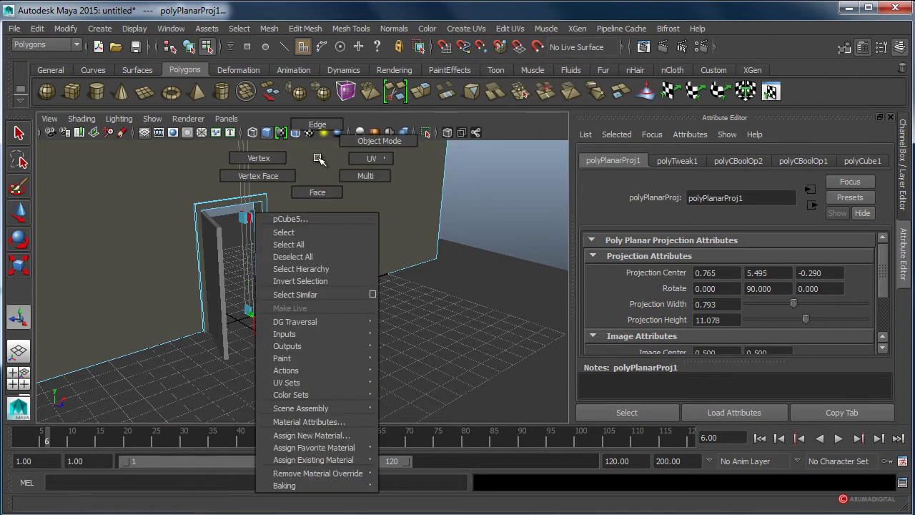
pyautogui.click(358, 141)
pyautogui.click(336, 190)
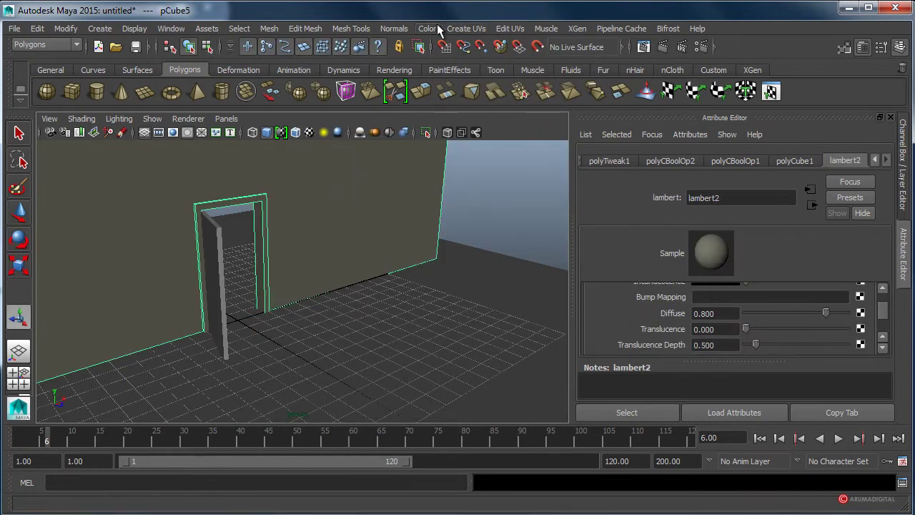
# Apply a Z-axis planar UV projection to the wall from the Planar Mapping options
pyautogui.click(466, 28)
pyautogui.click(597, 48)
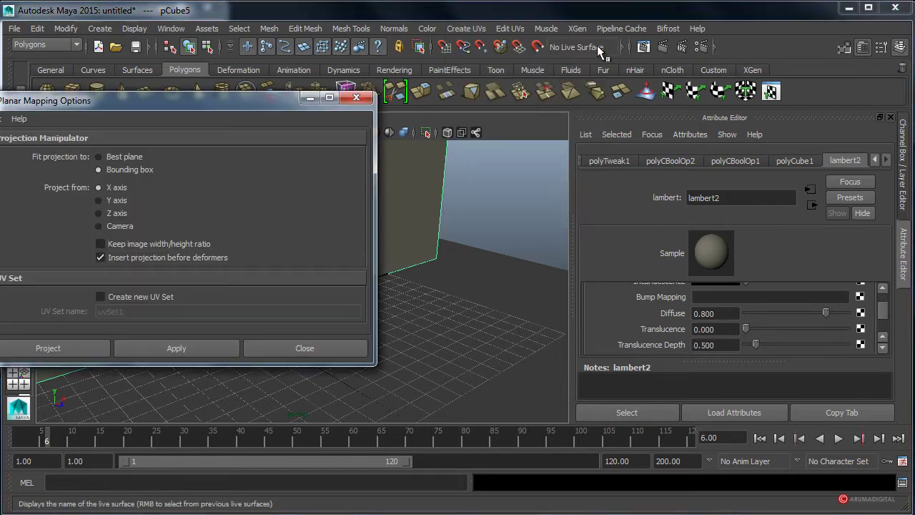
pyautogui.moveTo(229, 103); pyautogui.dragTo(689, 109)
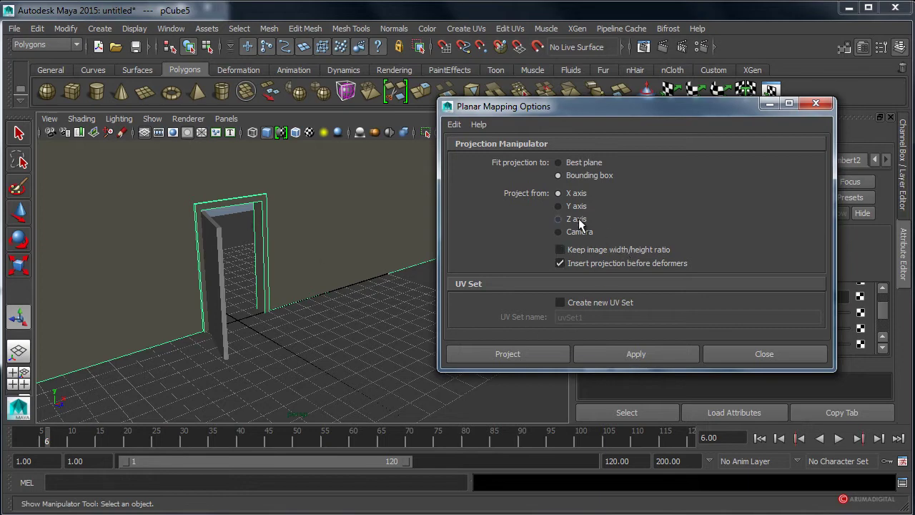
pyautogui.click(578, 219)
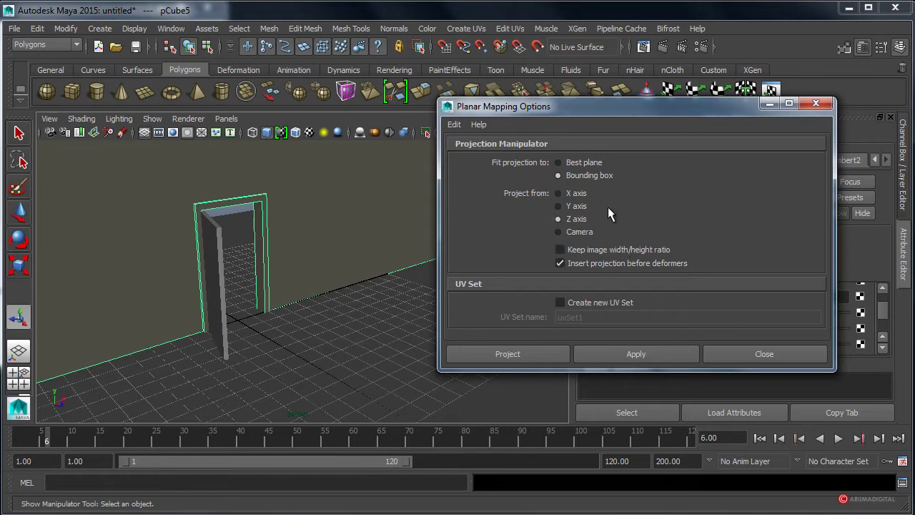
pyautogui.click(625, 354)
pyautogui.click(744, 354)
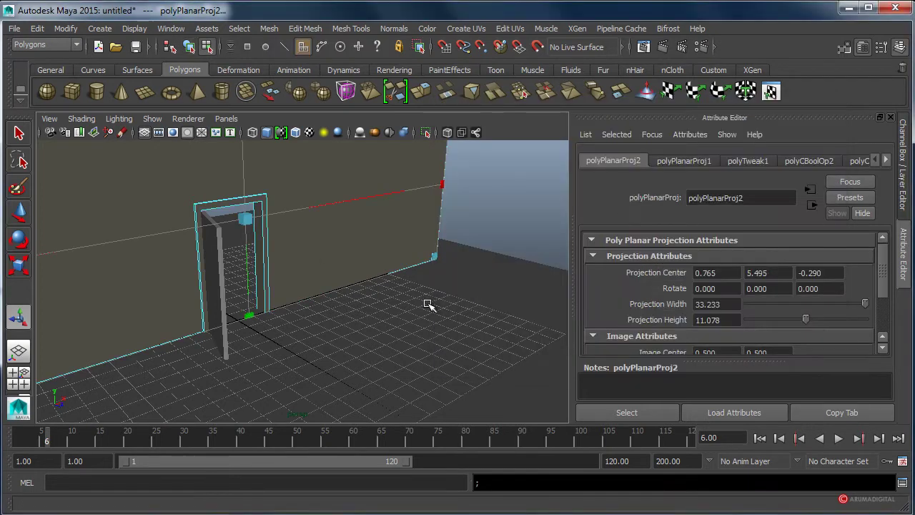
pyautogui.moveTo(427, 305)
pyautogui.keyDown('alt'); pyautogui.mouseDown()
pyautogui.moveTo(212, 326)
pyautogui.moveTo(415, 327)
pyautogui.moveTo(364, 312)
pyautogui.mouseUp(); pyautogui.keyUp('alt')
pyautogui.moveTo(364, 312)
pyautogui.keyDown('alt'); pyautogui.mouseDown(button='right')
pyautogui.moveTo(465, 313)
pyautogui.moveTo(296, 332)
pyautogui.moveTo(527, 291)
pyautogui.mouseUp(button='right'); pyautogui.keyUp('alt')
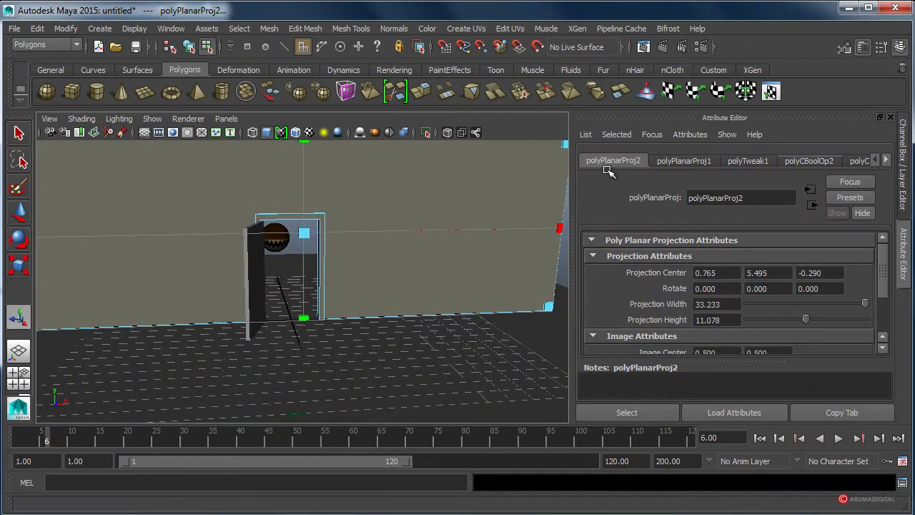
pyautogui.click(446, 204)
# Connect a Noise texture as lambert2's bump map and set bump2d2 Bump Depth to 0.05
pyautogui.click(887, 160)
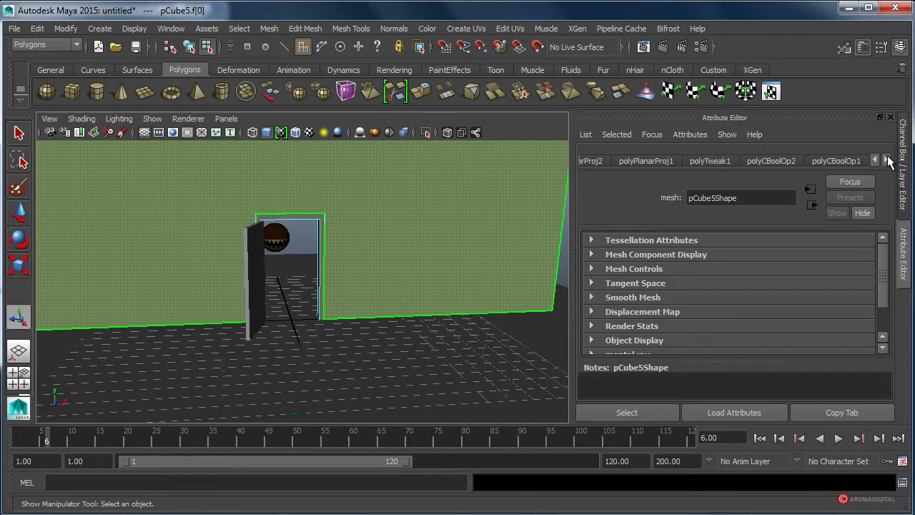
pyautogui.click(887, 160)
pyautogui.click(847, 161)
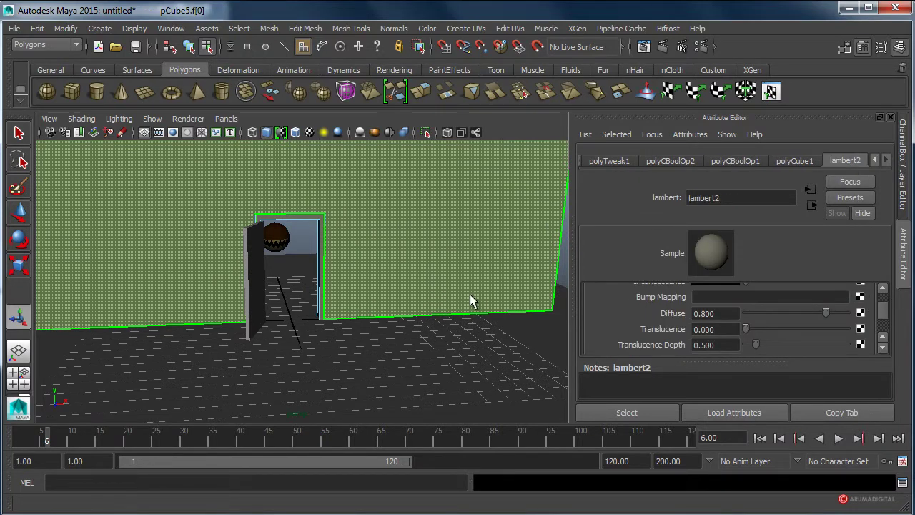
pyautogui.moveTo(180, 265); pyautogui.dragTo(604, 95)
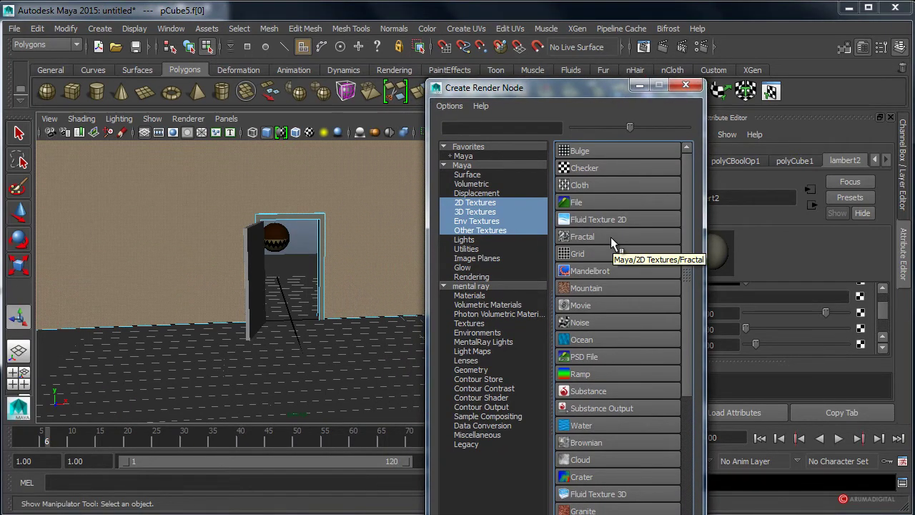
pyautogui.click(576, 326)
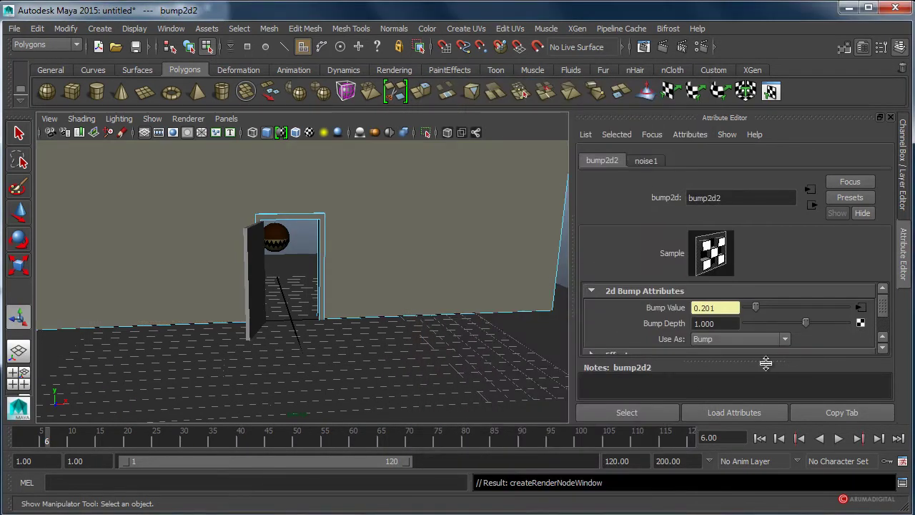
pyautogui.doubleClick(715, 323)
pyautogui.write('0.')
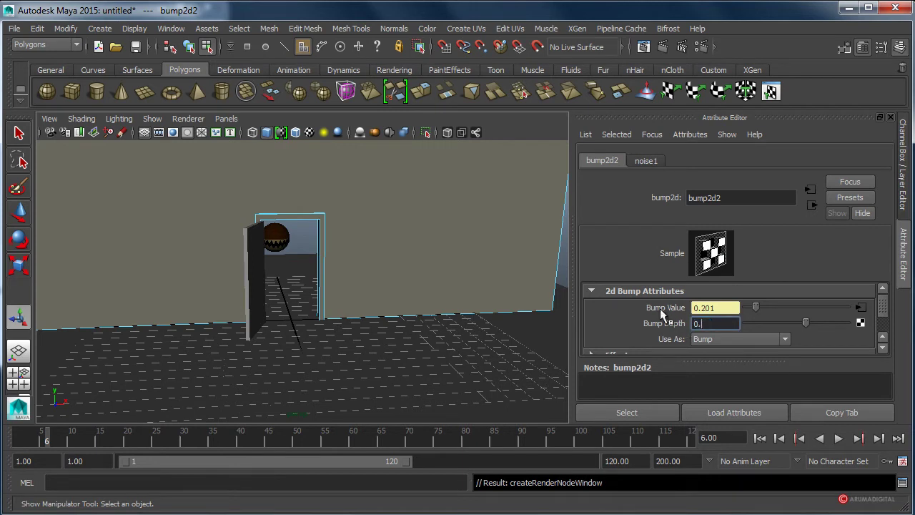
pyautogui.write('05')
pyautogui.press('Return')
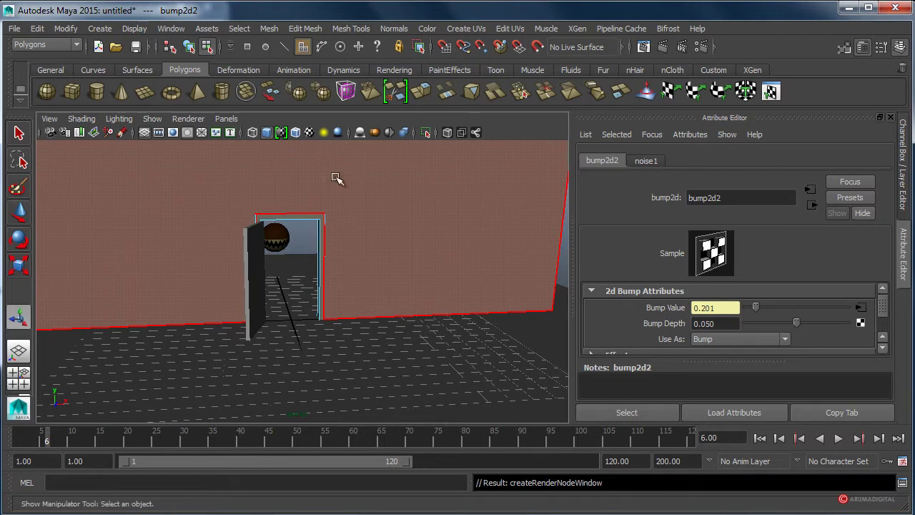
pyautogui.click(563, 293)
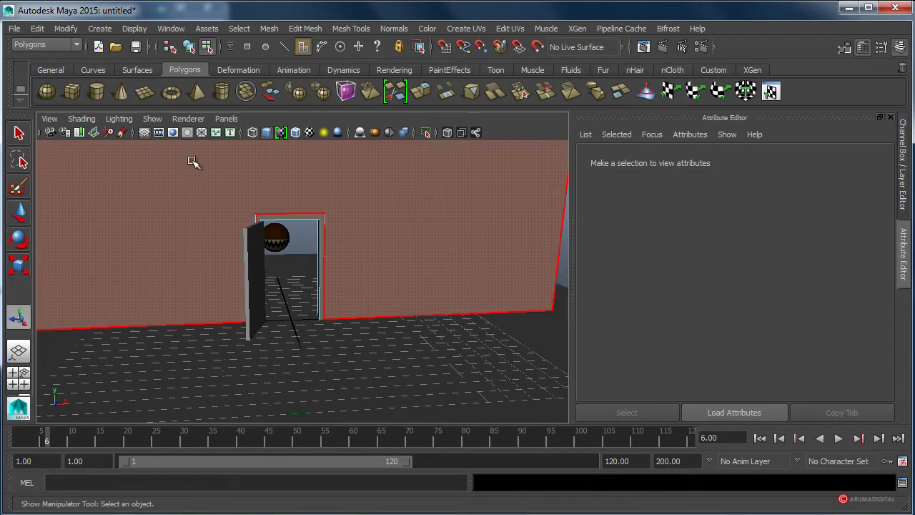
# Switch to the Rendering menu set and test-render the current frame, then close the render
pyautogui.click(46, 43)
pyautogui.click(36, 92)
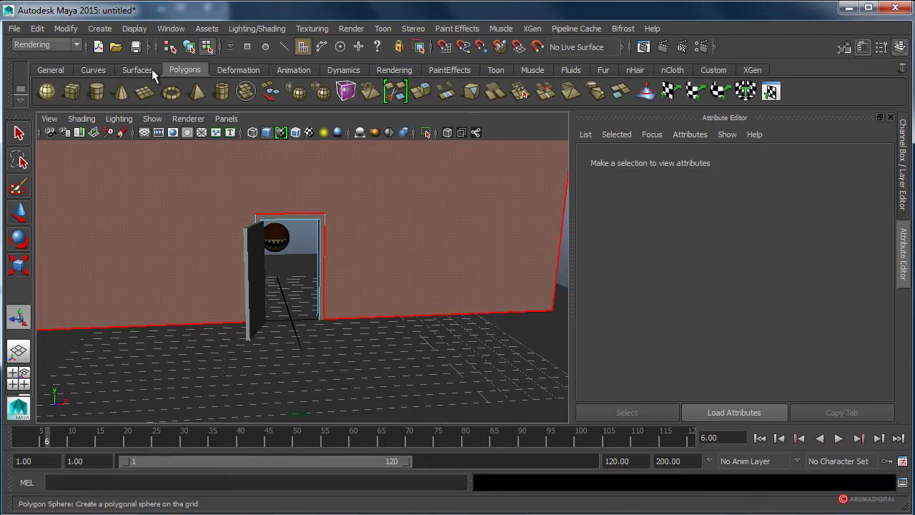
pyautogui.click(351, 29)
pyautogui.click(373, 43)
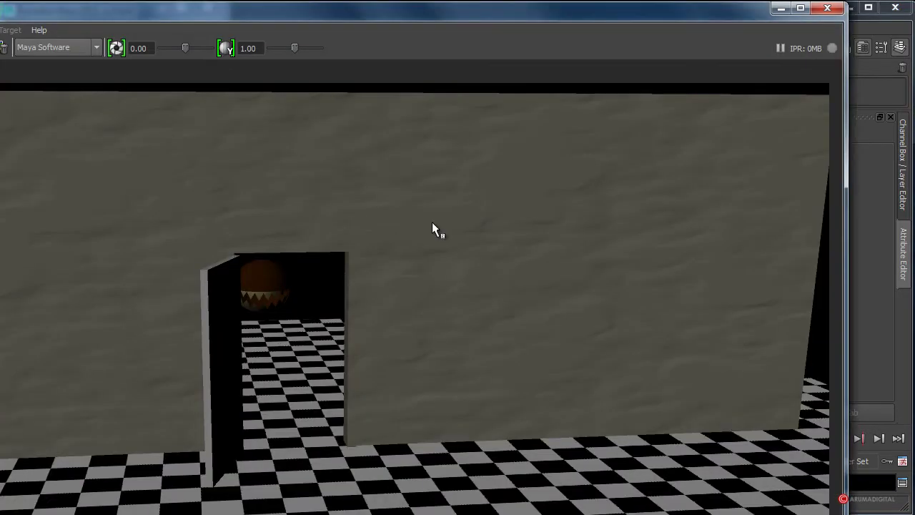
pyautogui.click(827, 9)
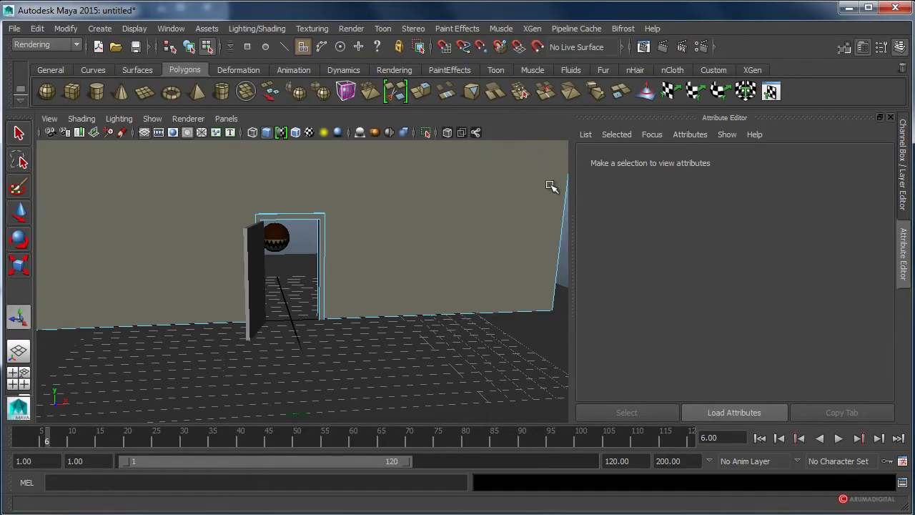
# Select the wall and open its noise bump's place2dTexture3 placement node
pyautogui.moveTo(511, 204); pyautogui.dragTo(568, 189, button='right')
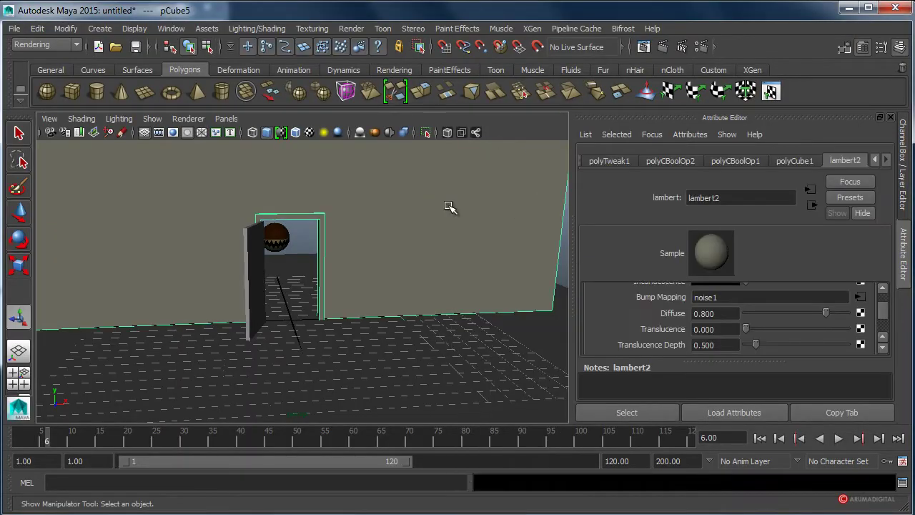
pyautogui.scroll(3, 638, 317)
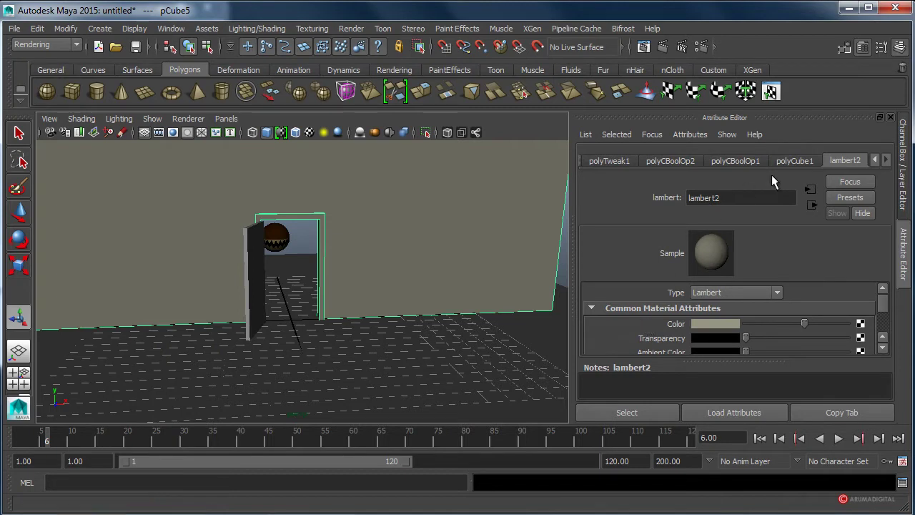
pyautogui.scroll(-2, 796, 347)
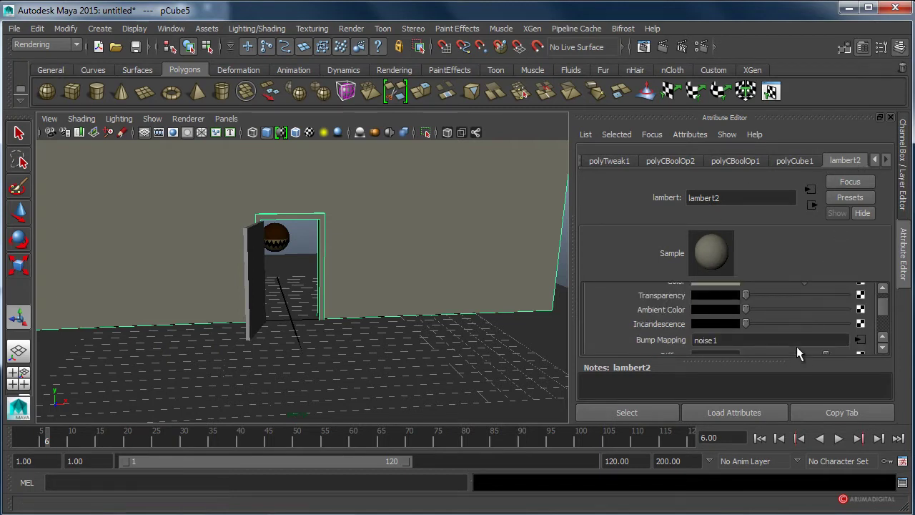
pyautogui.click(860, 347)
pyautogui.click(669, 161)
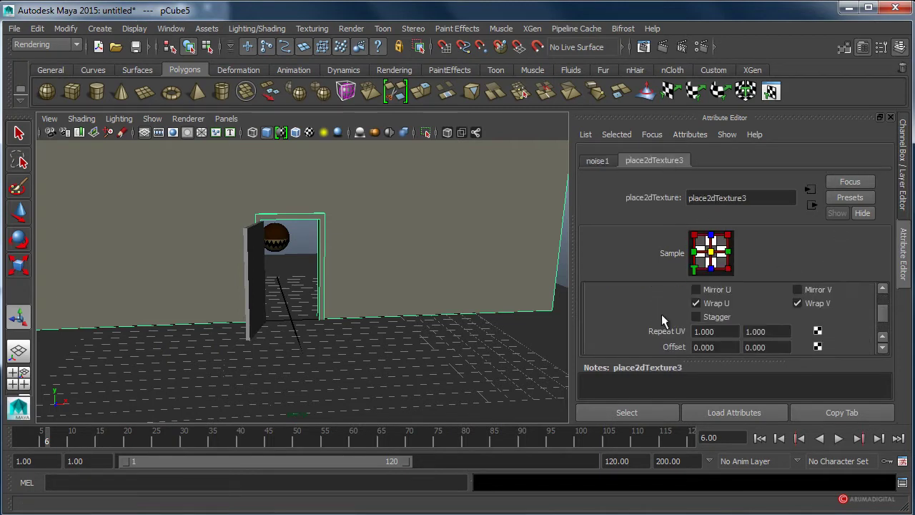
pyautogui.scroll(-2, 663, 320)
pyautogui.scroll(2, 683, 321)
# Set place2dTexture3 Repeat UV to 20 and 20
pyautogui.click(715, 331)
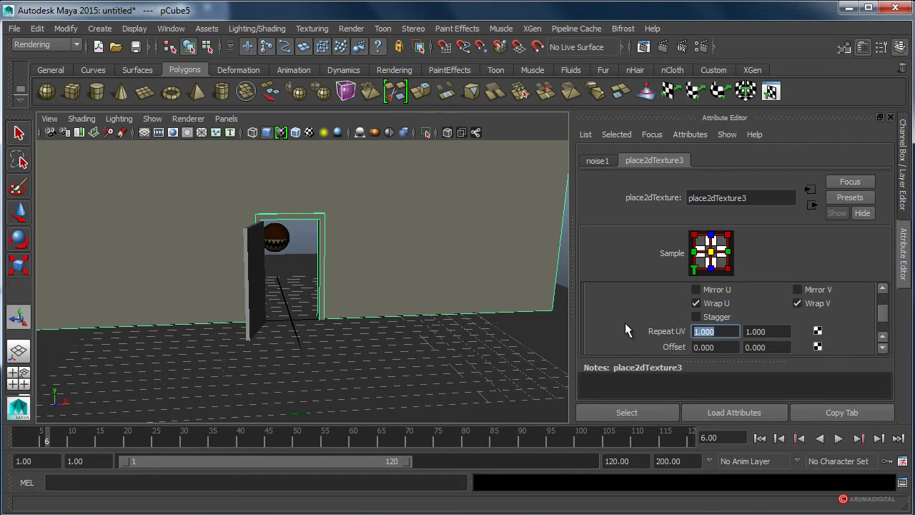
pyautogui.write('320')
pyautogui.press('Return')
pyautogui.click(776, 333)
pyautogui.write('20')
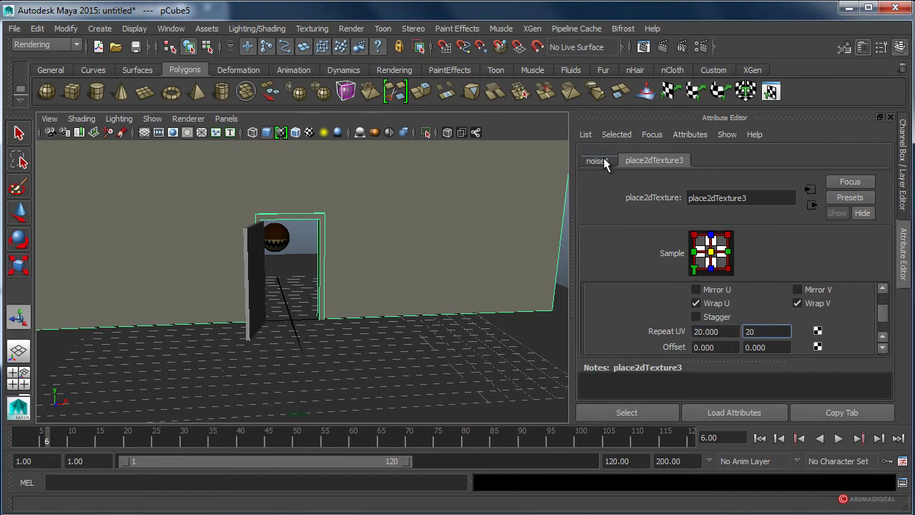
pyautogui.click(598, 161)
pyautogui.click(673, 165)
pyautogui.click(64, 45)
pyautogui.click(64, 44)
# Render the current frame to check the tiled noise bump, then close the render
pyautogui.click(349, 29)
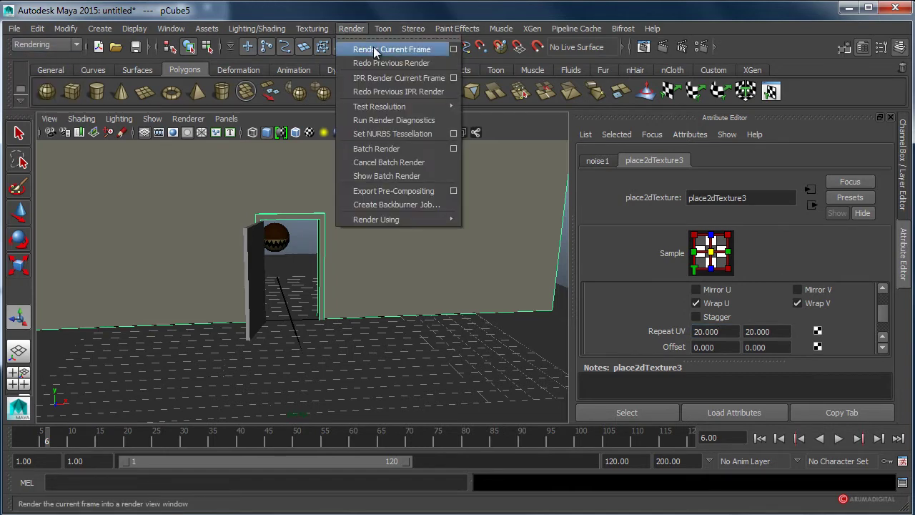
pyautogui.click(369, 53)
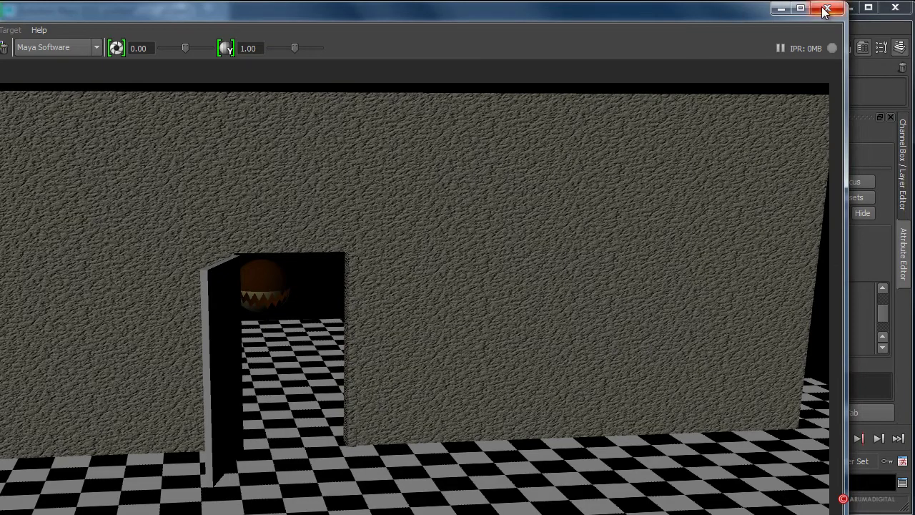
pyautogui.click(827, 8)
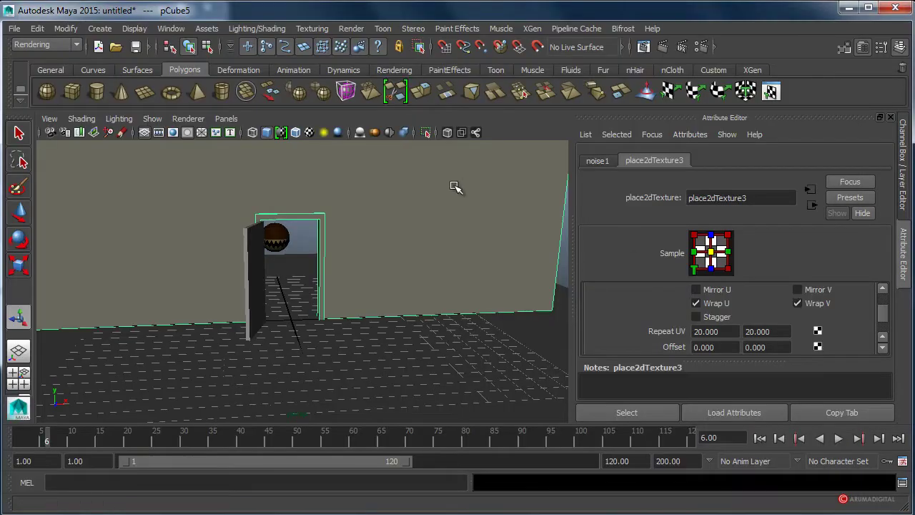
# Start an IPR render, draw a render region on the wall, and move the Render View left
pyautogui.click(351, 28)
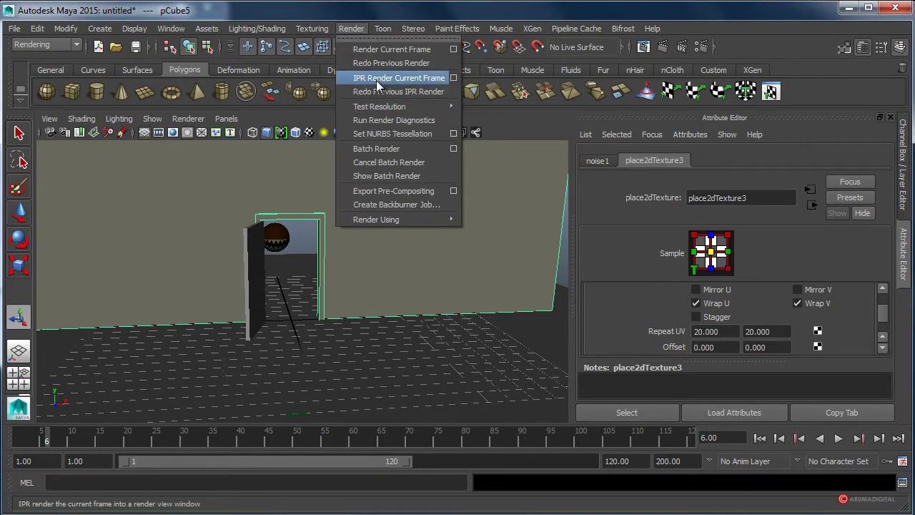
pyautogui.click(376, 80)
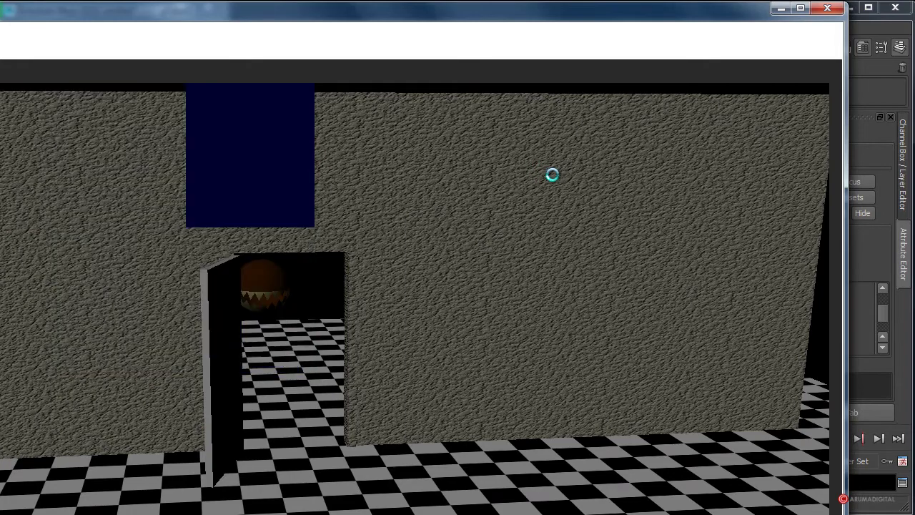
pyautogui.moveTo(341, 204); pyautogui.dragTo(492, 329)
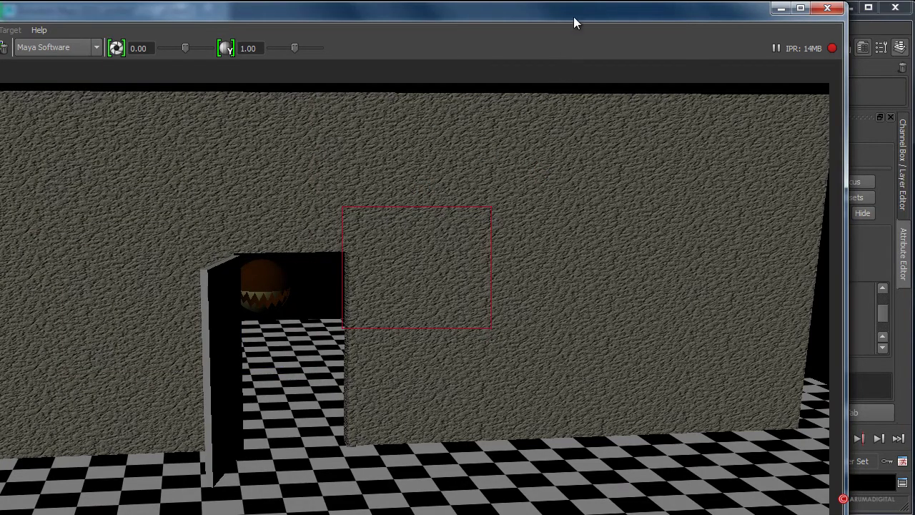
pyautogui.moveTo(573, 18); pyautogui.dragTo(191, 33)
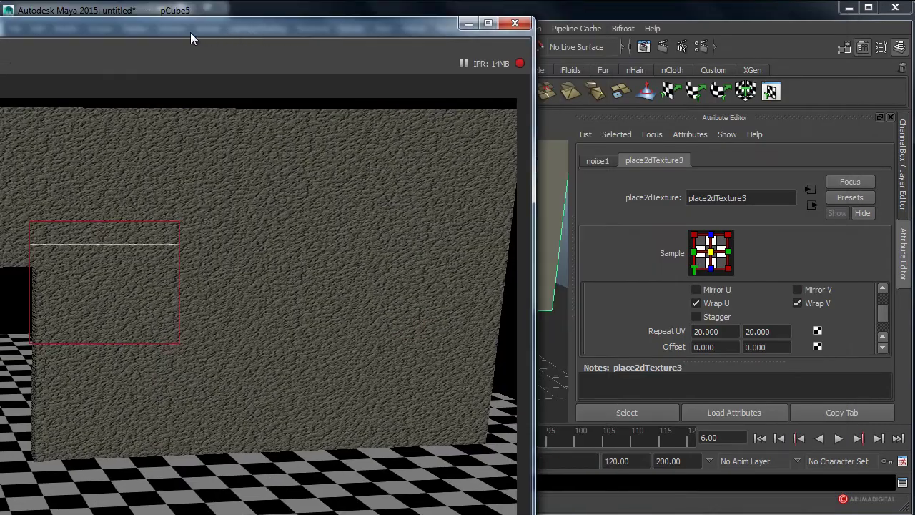
pyautogui.moveTo(319, 252); pyautogui.dragTo(387, 309)
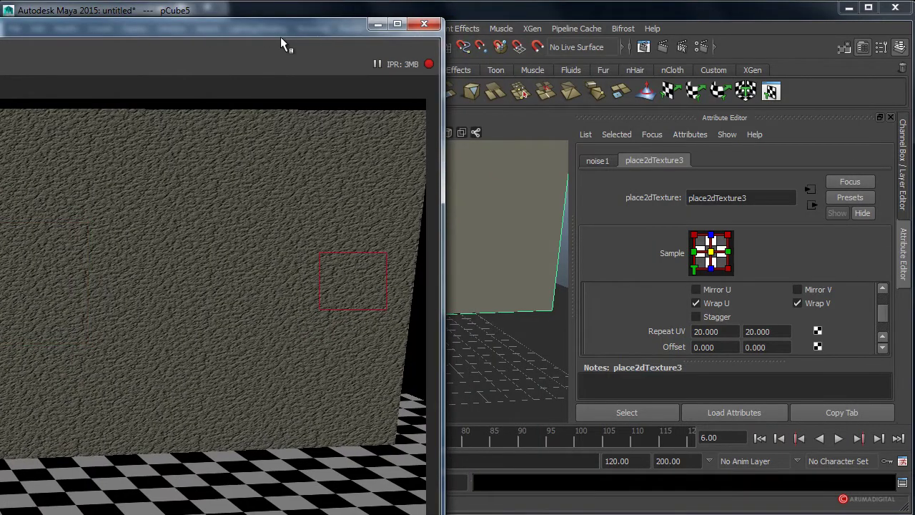
pyautogui.moveTo(277, 26); pyautogui.dragTo(219, 26)
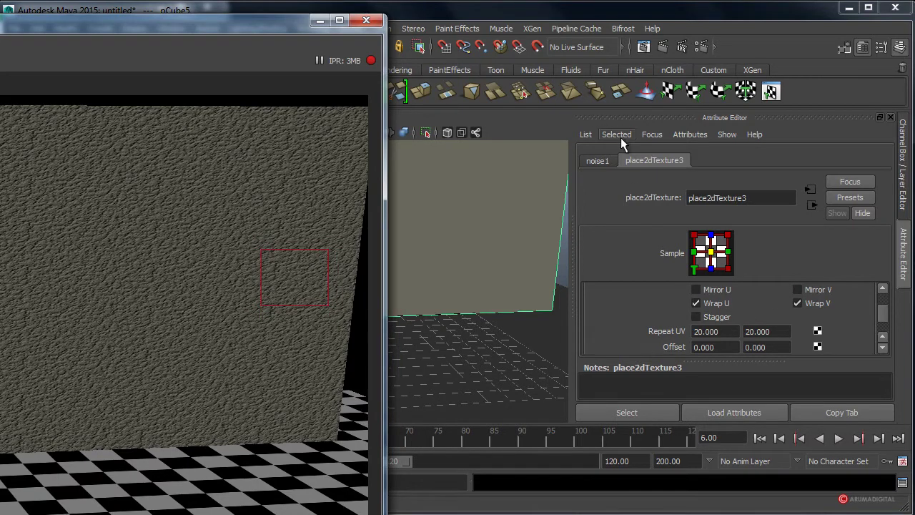
pyautogui.moveTo(256, 20); pyautogui.dragTo(38, 82)
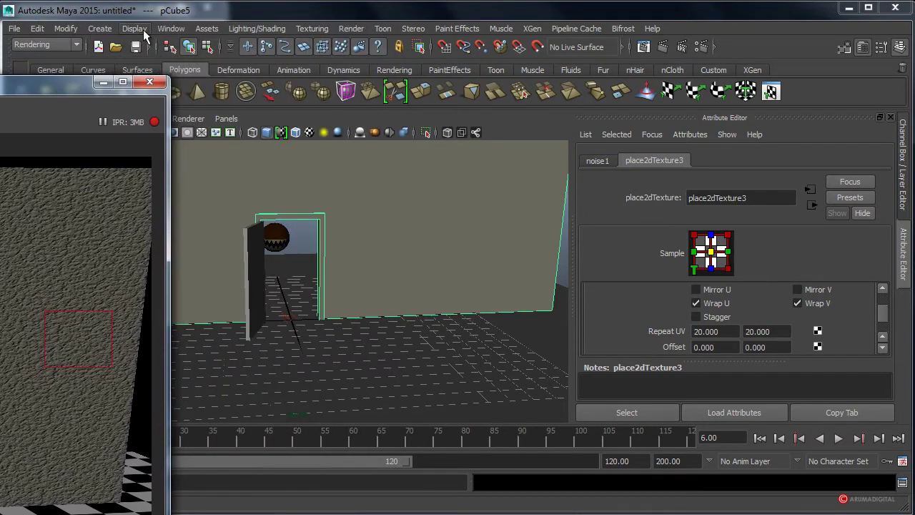
# Select the bump2d2 node in Hypershade
pyautogui.click(171, 29)
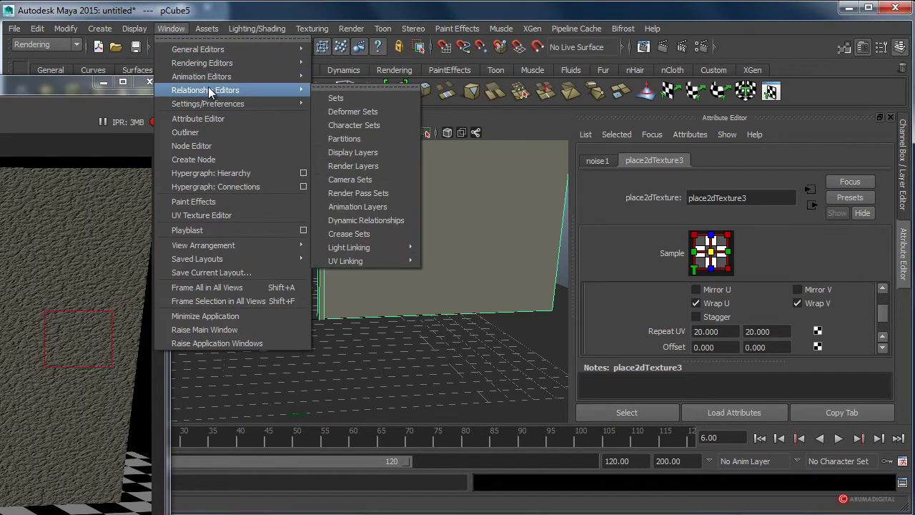
pyautogui.moveTo(202, 63)
pyautogui.click(351, 98)
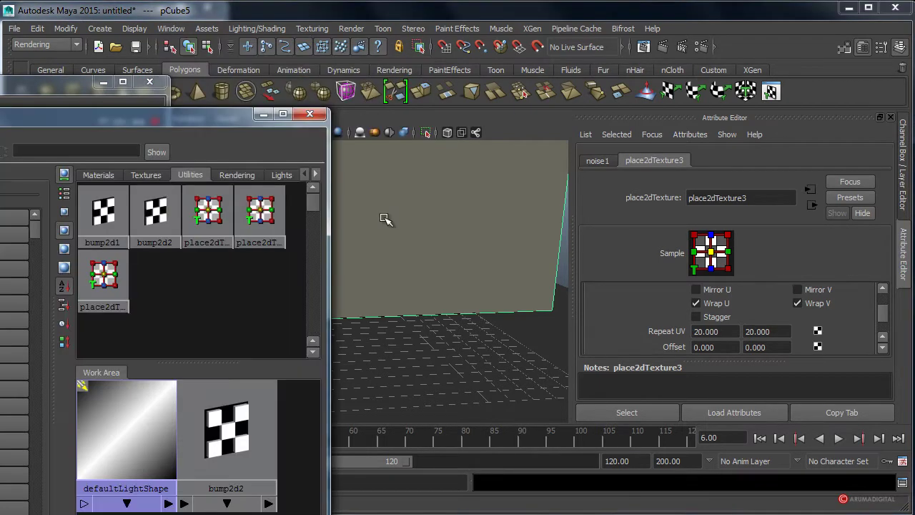
pyautogui.click(159, 220)
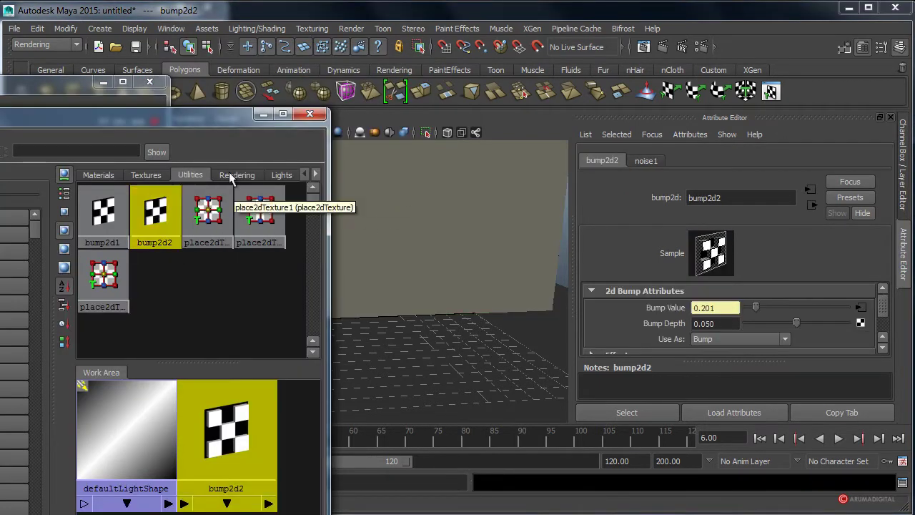
pyautogui.click(263, 114)
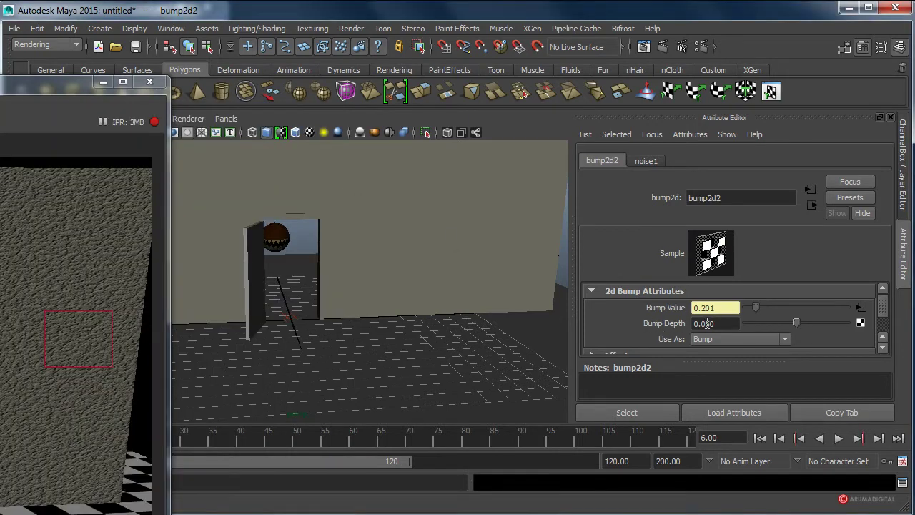
# Lower bump2d2's Bump Depth to 0.003 and close the IPR render window
pyautogui.click(708, 323)
pyautogui.write('5')
pyautogui.press('Return')
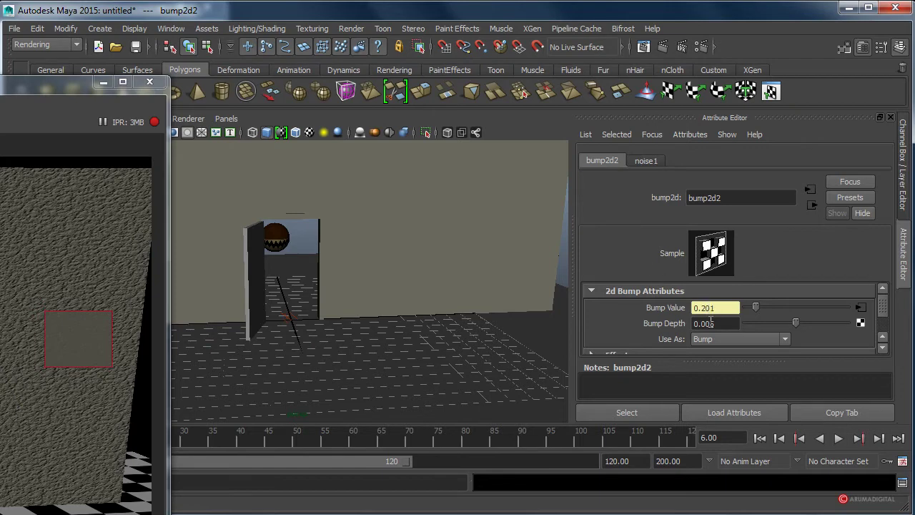
pyautogui.moveTo(710, 323); pyautogui.dragTo(719, 323)
pyautogui.press('Return')
pyautogui.moveTo(711, 323); pyautogui.dragTo(719, 323)
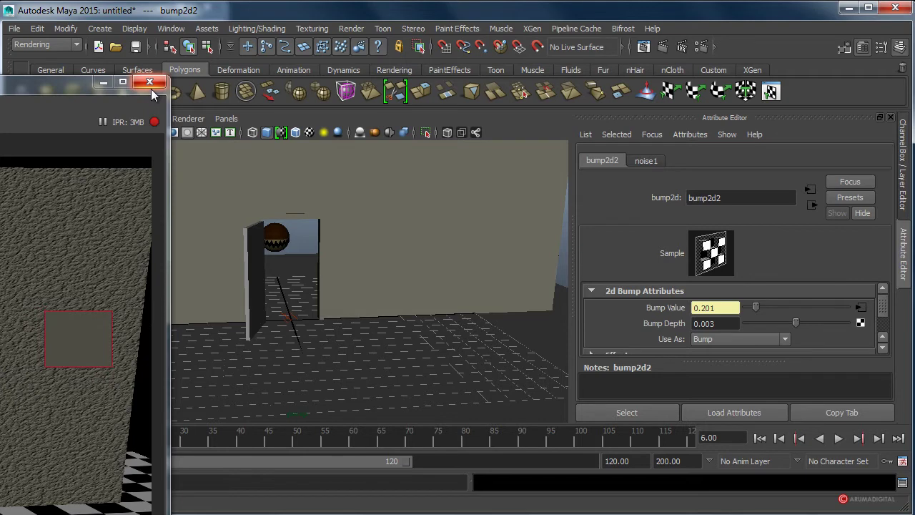
pyautogui.click(151, 90)
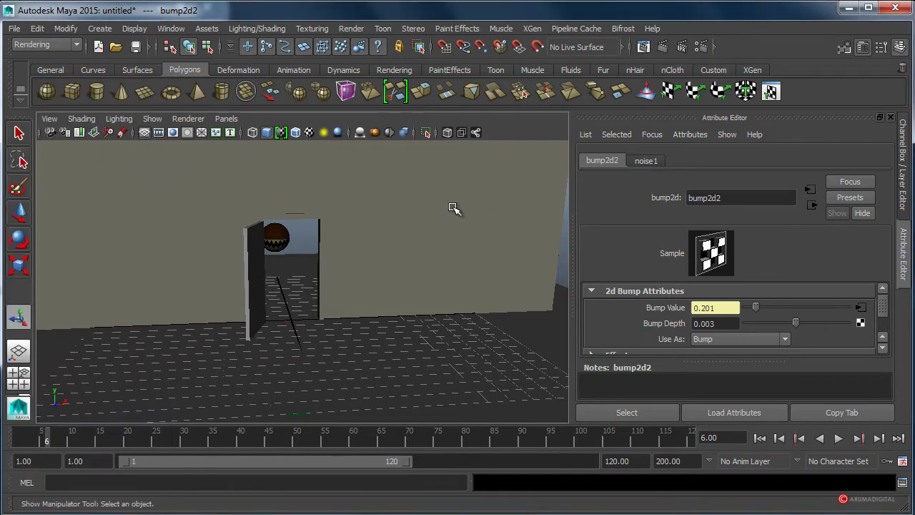
# Brighten the wall's lambert2 colour to a pale beige, raising its value to 0.843
pyautogui.click(453, 208)
pyautogui.scroll(3, 779, 304)
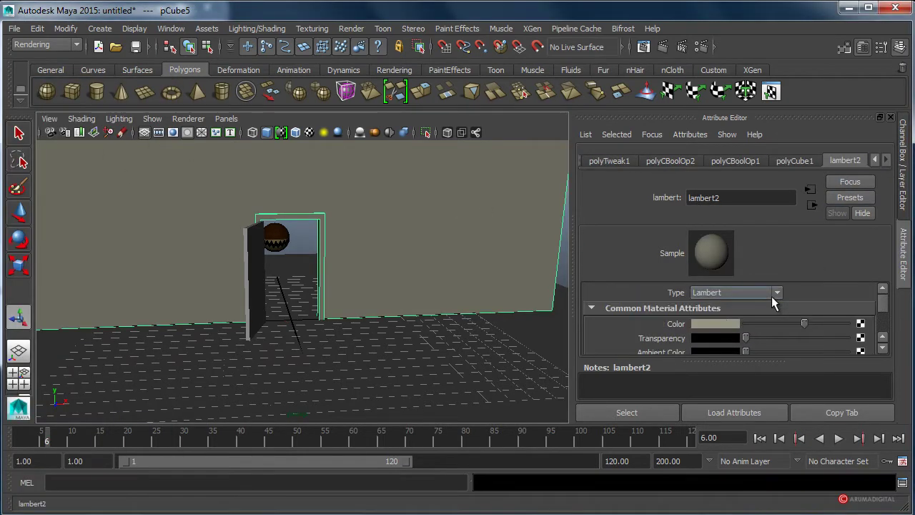
pyautogui.click(726, 321)
pyautogui.moveTo(835, 328); pyautogui.dragTo(831, 332)
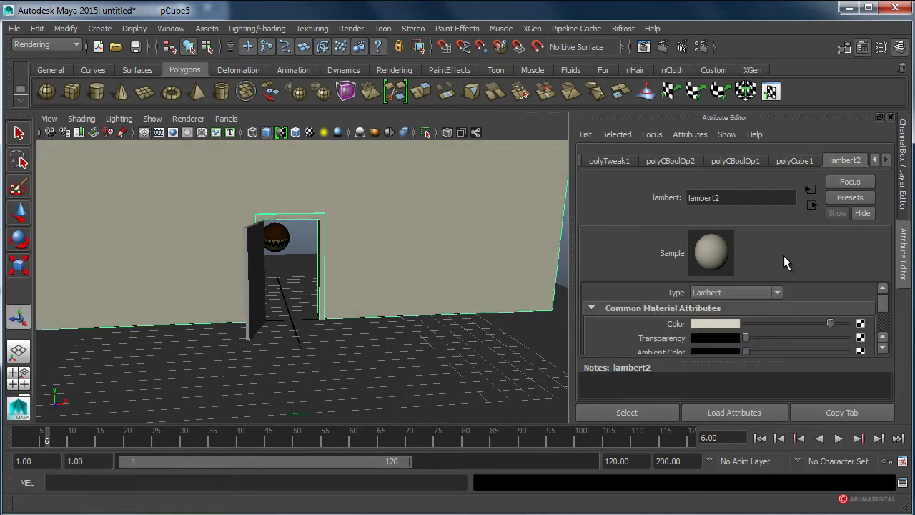
pyautogui.scroll(1, 373, 267)
pyautogui.keyDown('alt'); pyautogui.moveTo(373, 267); pyautogui.dragTo(413, 249); pyautogui.keyUp('alt')
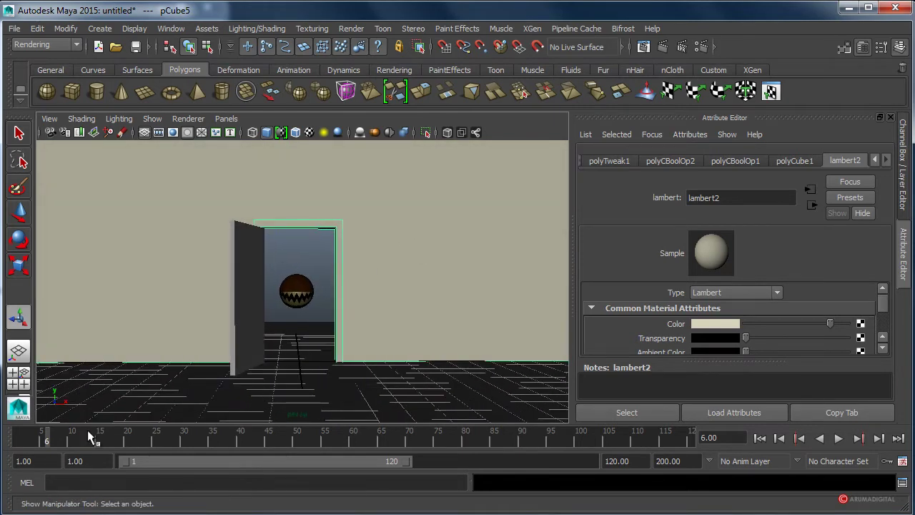
# Play and stop the animation, then zoom in on the sphere's zigzag band
pyautogui.hotkey('alt', 'v')
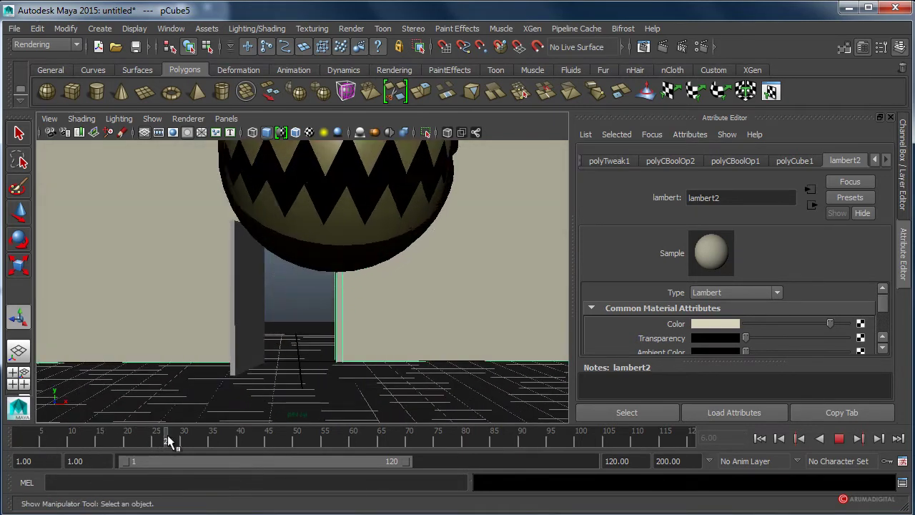
pyautogui.hotkey('alt', 'v')
pyautogui.click(183, 435)
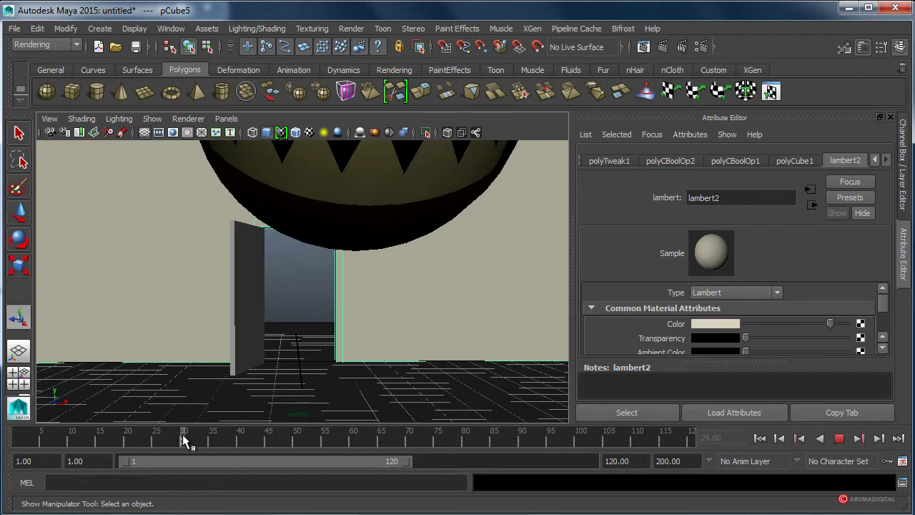
pyautogui.keyDown('alt'); pyautogui.moveTo(440, 196); pyautogui.dragTo(423, 256); pyautogui.keyUp('alt')
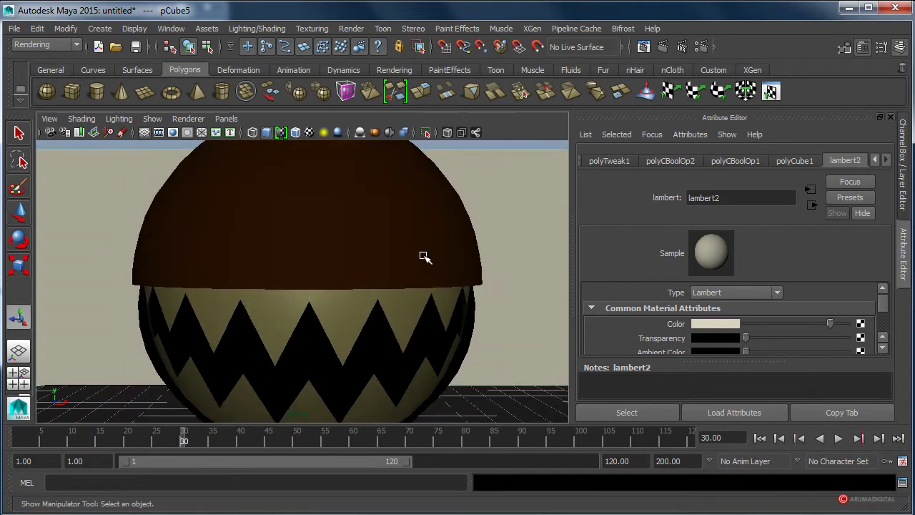
pyautogui.keyDown('alt'); pyautogui.moveTo(423, 256); pyautogui.dragTo(449, 255, button='right'); pyautogui.keyUp('alt')
pyautogui.keyDown('alt'); pyautogui.moveTo(449, 255); pyautogui.dragTo(448, 243, button='middle'); pyautogui.keyUp('alt')
pyautogui.keyDown('alt'); pyautogui.moveTo(448, 243); pyautogui.dragTo(468, 245, button='right'); pyautogui.keyUp('alt')
# Scrub the timeline back to frame 1, maximize the side view and select the brown-topped sphere
pyautogui.moveTo(201, 433); pyautogui.dragTo(19, 438)
pyautogui.press('space')
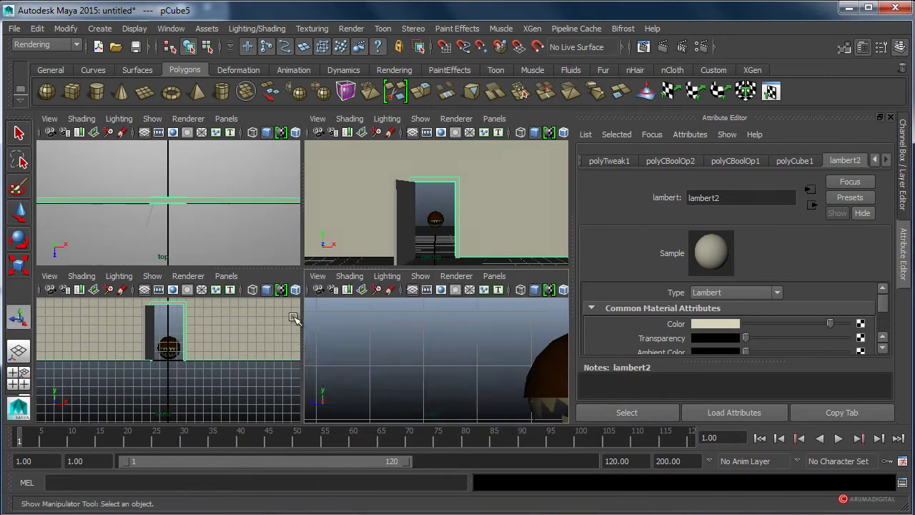
pyautogui.press('space')
pyautogui.moveTo(265, 303)
pyautogui.keyDown('alt'); pyautogui.mouseDown(button='right')
pyautogui.moveTo(167, 311)
pyautogui.moveTo(240, 302)
pyautogui.moveTo(215, 303)
pyautogui.mouseUp(button='right'); pyautogui.keyUp('alt')
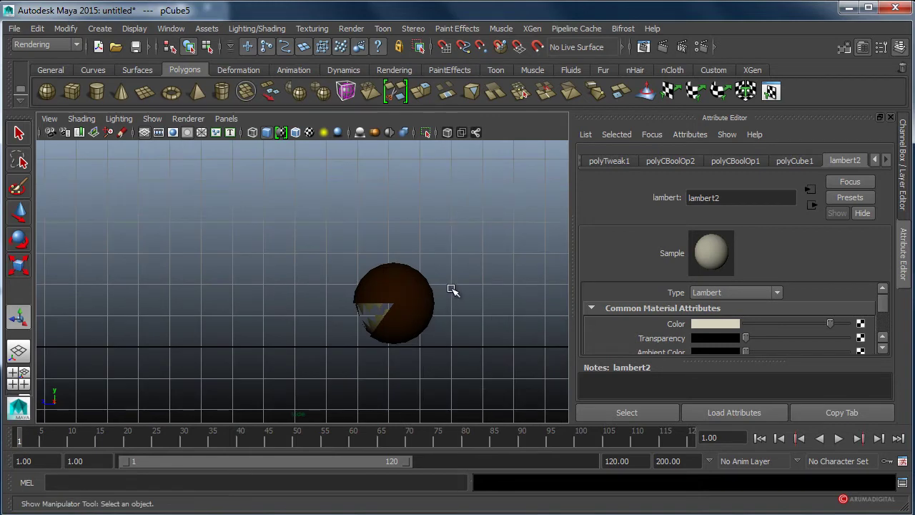
pyautogui.click(434, 293)
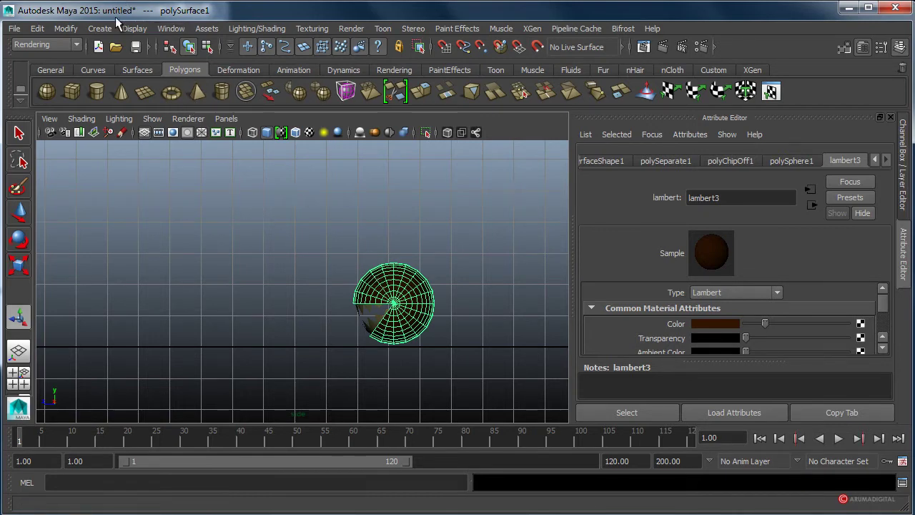
# Under the nDynamics menu set, create 32×32 nHair on the sphere with 15 points per hair
pyautogui.click(76, 43)
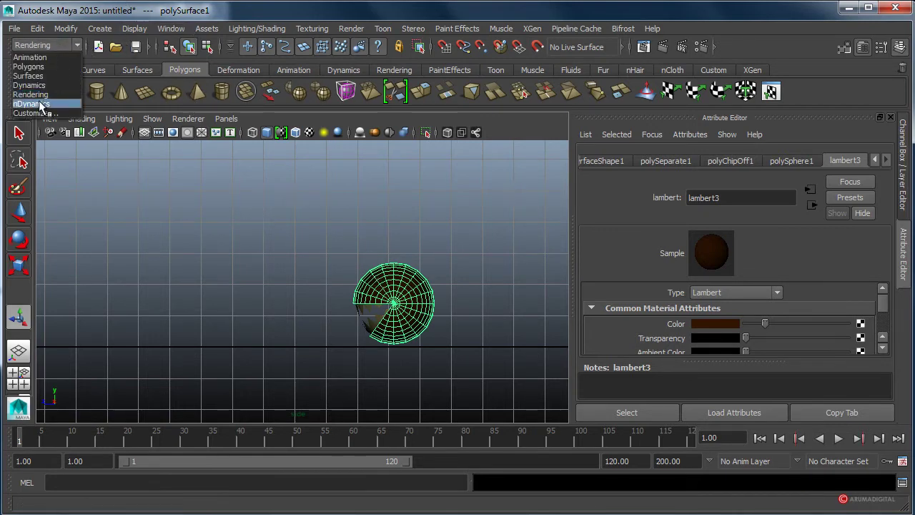
pyautogui.click(35, 107)
pyautogui.click(315, 28)
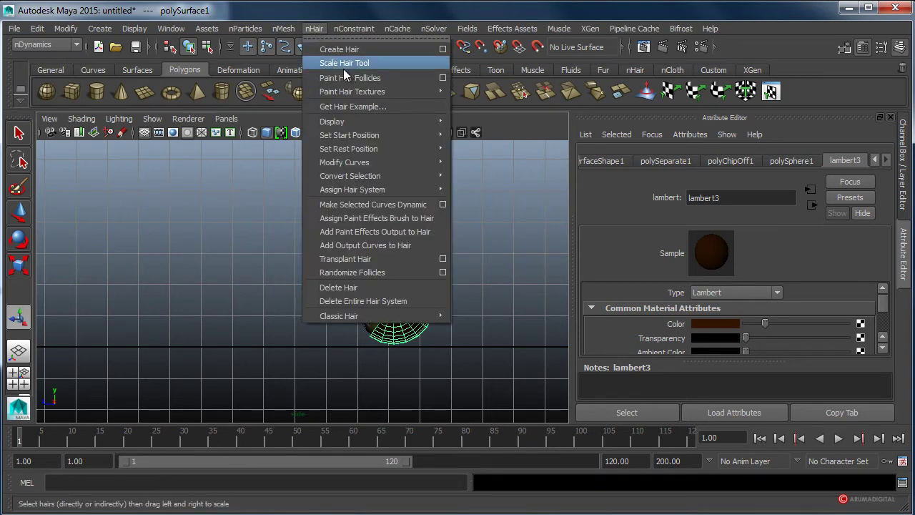
pyautogui.click(443, 50)
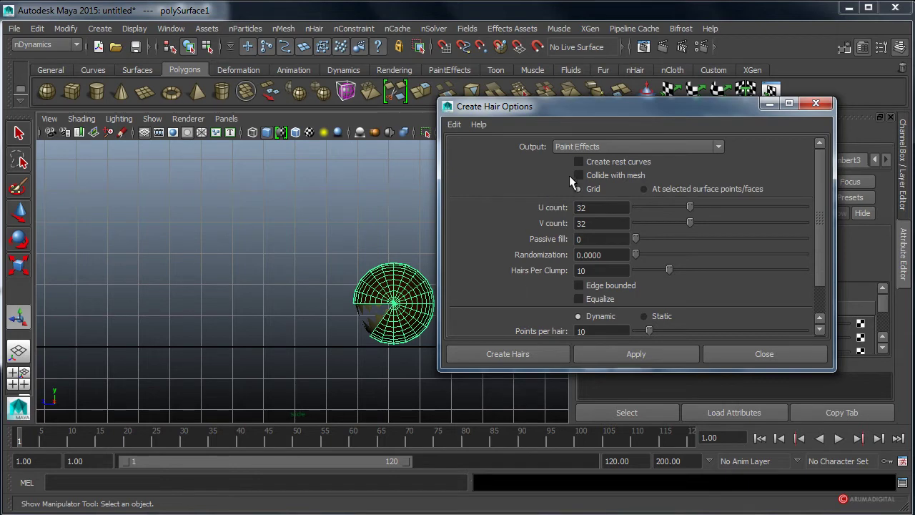
pyautogui.click(605, 207)
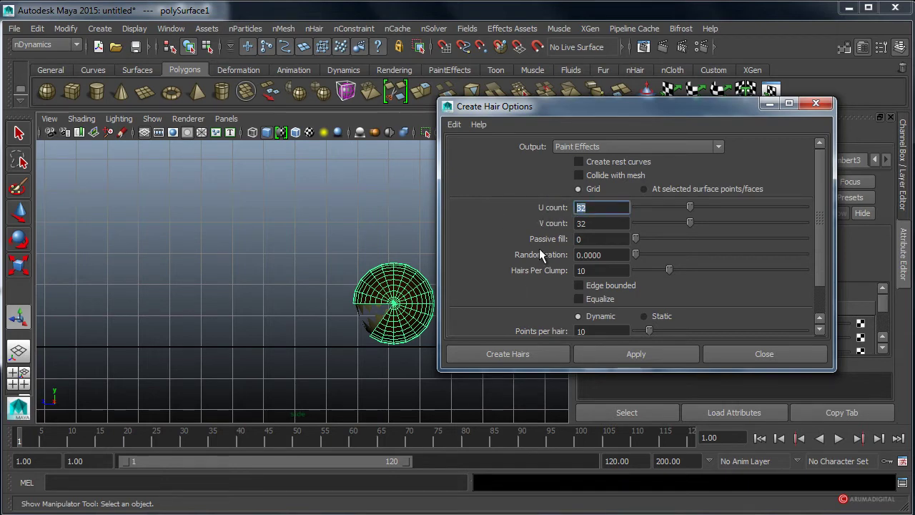
pyautogui.click(602, 226)
pyautogui.scroll(-2, 521, 265)
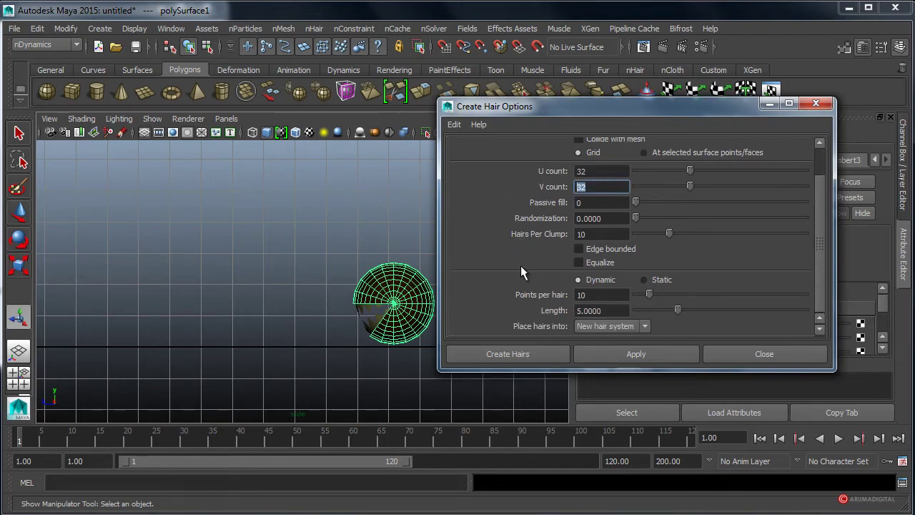
pyautogui.click(596, 296)
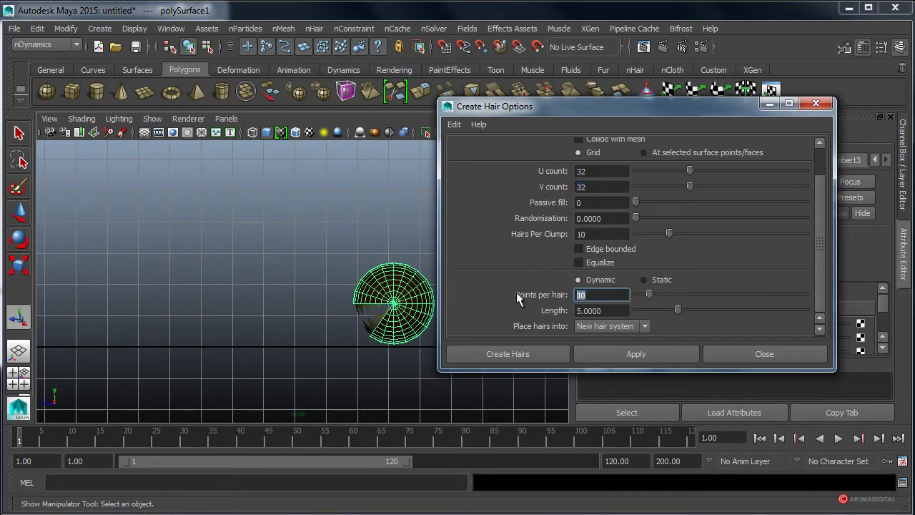
pyautogui.write('15')
pyautogui.click(532, 353)
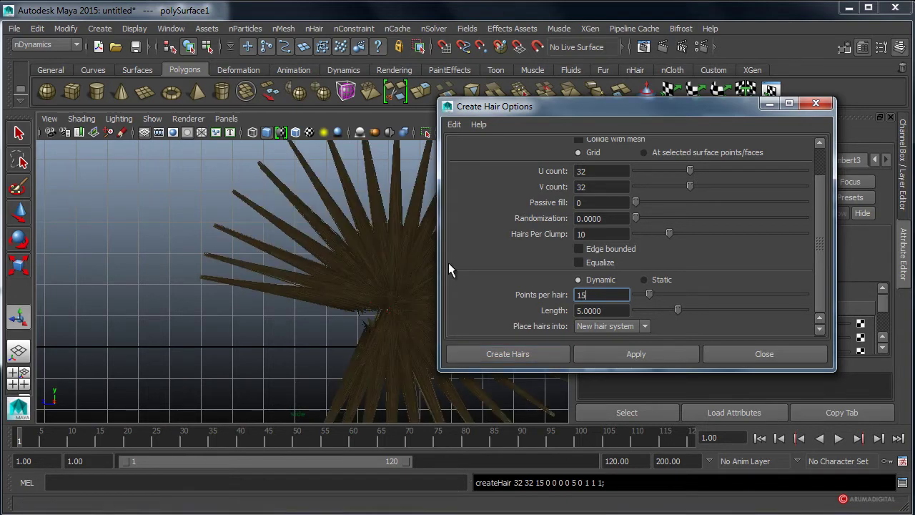
# Shorten the hair strands to about half length with the Scale Hair Tool
pyautogui.click(315, 28)
pyautogui.click(337, 63)
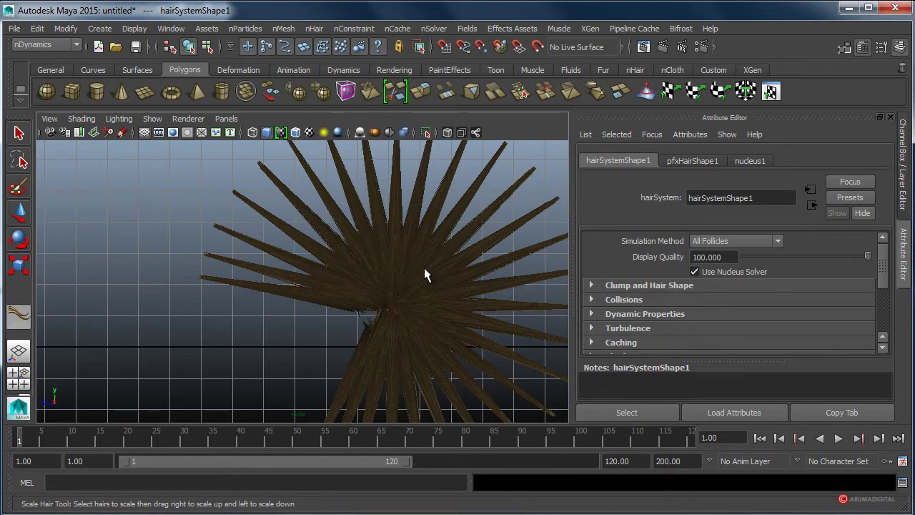
pyautogui.moveTo(424, 269)
pyautogui.mouseDown()
pyautogui.moveTo(260, 286)
pyautogui.moveTo(30, 285)
pyautogui.mouseUp()
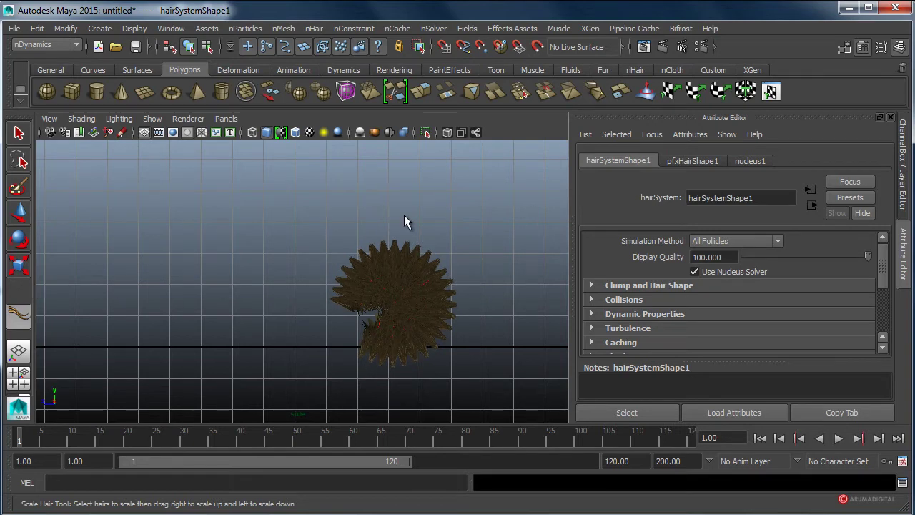
# Play the hair simulation, pausing at frame 18 and stopping at frame 23
pyautogui.press('space')
pyautogui.press('space')
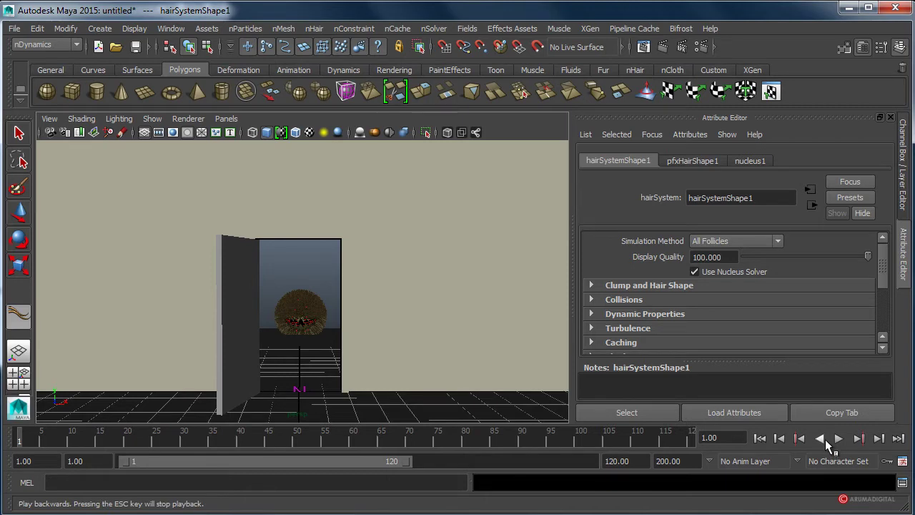
pyautogui.click(839, 439)
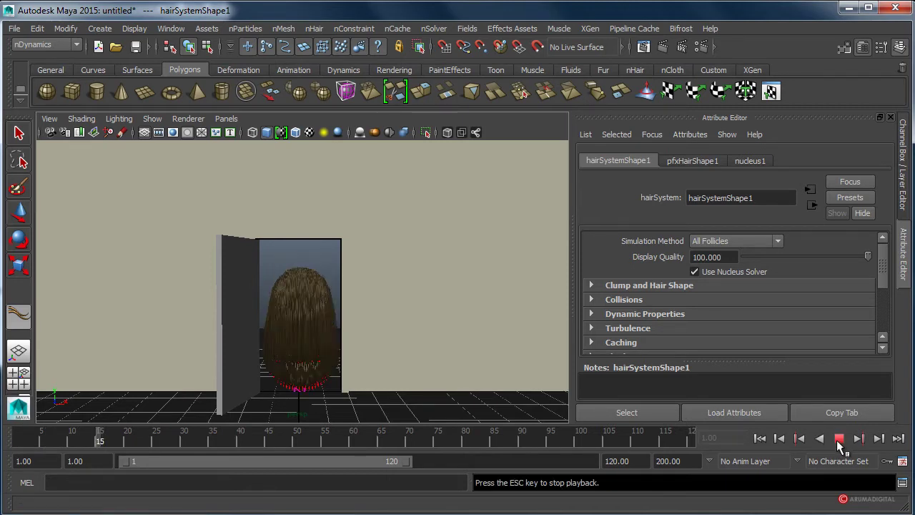
pyautogui.click(840, 440)
pyautogui.click(839, 439)
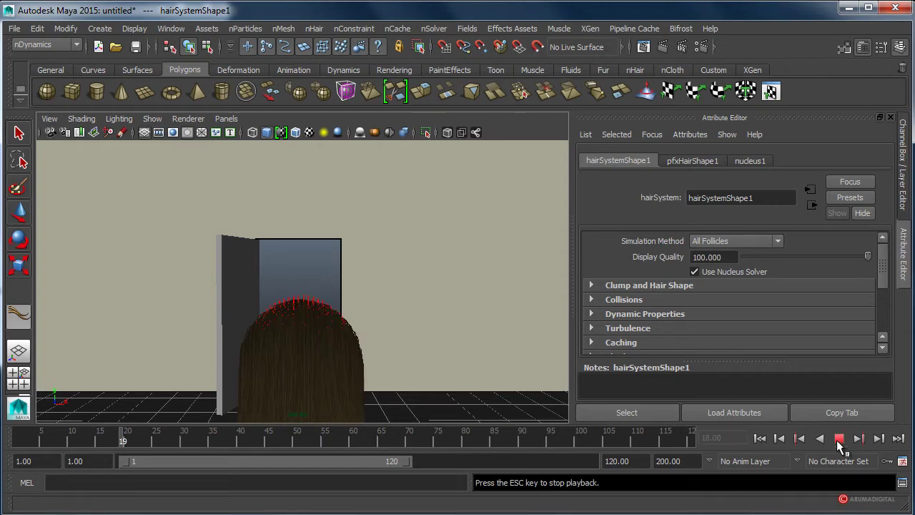
pyautogui.click(839, 439)
# Zoom the side view onto the hanging hair, scale the strands again, and return to the Select tool
pyautogui.press('space')
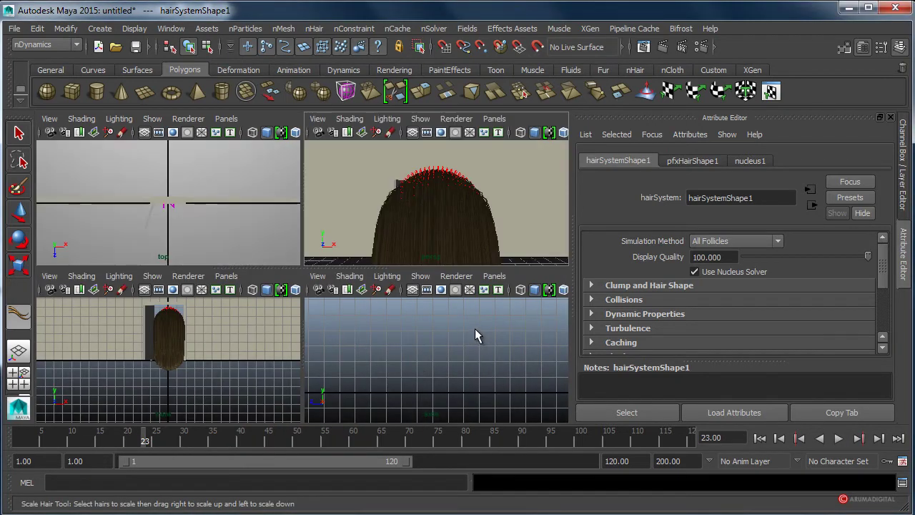
pyautogui.press('space')
pyautogui.moveTo(486, 336); pyautogui.dragTo(130, 352)
pyautogui.moveTo(130, 352)
pyautogui.keyDown('alt'); pyautogui.mouseDown(button='middle')
pyautogui.moveTo(255, 341)
pyautogui.moveTo(176, 339)
pyautogui.moveTo(237, 310)
pyautogui.moveTo(442, 312)
pyautogui.moveTo(153, 313)
pyautogui.mouseUp(button='middle'); pyautogui.keyUp('alt')
pyautogui.moveTo(153, 313)
pyautogui.keyDown('alt'); pyautogui.mouseDown(button='right')
pyautogui.moveTo(359, 286)
pyautogui.moveTo(212, 322)
pyautogui.mouseUp(button='right'); pyautogui.keyUp('alt')
pyautogui.moveTo(214, 342); pyautogui.dragTo(193, 333)
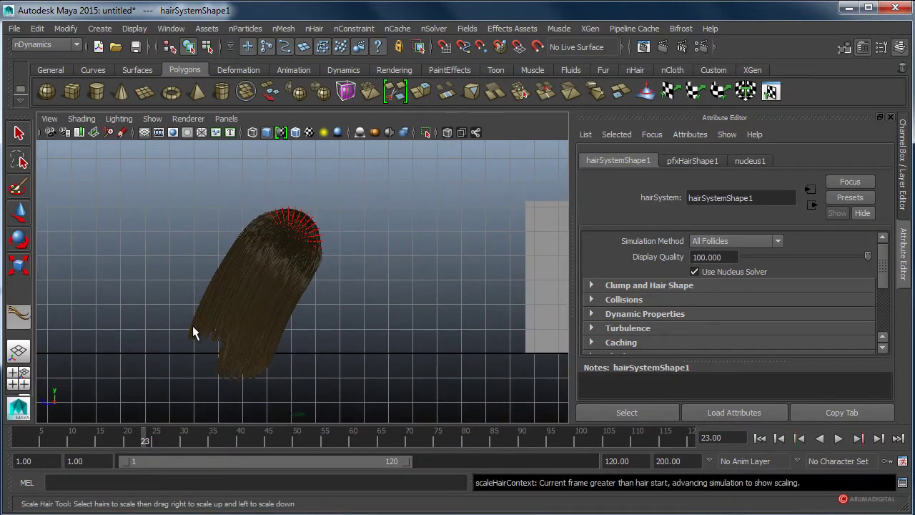
pyautogui.click(20, 134)
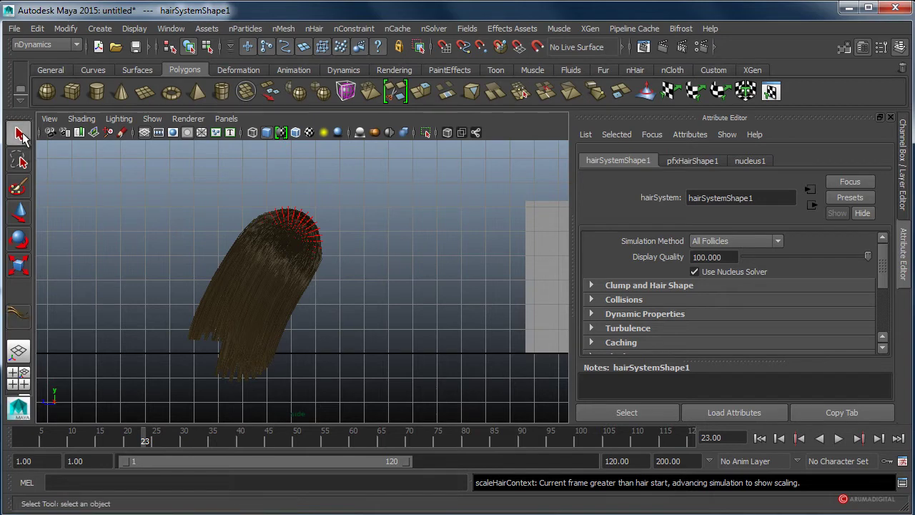
# Select the hair and raise the hair system's Thinning to 1.000
pyautogui.moveTo(152, 307); pyautogui.dragTo(232, 346)
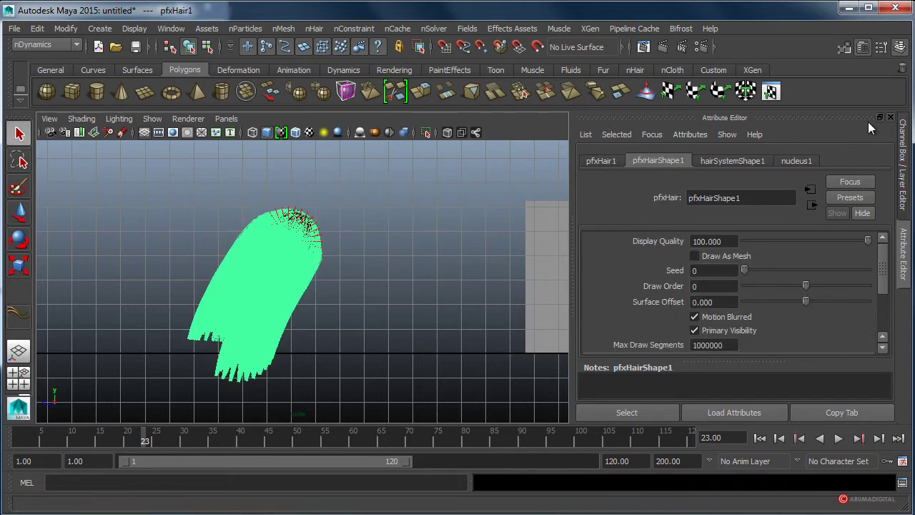
pyautogui.click(759, 161)
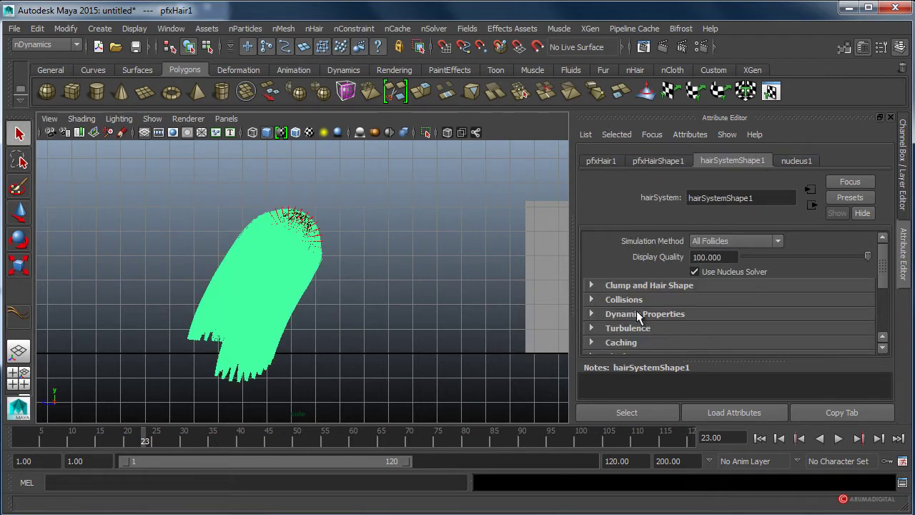
pyautogui.click(592, 286)
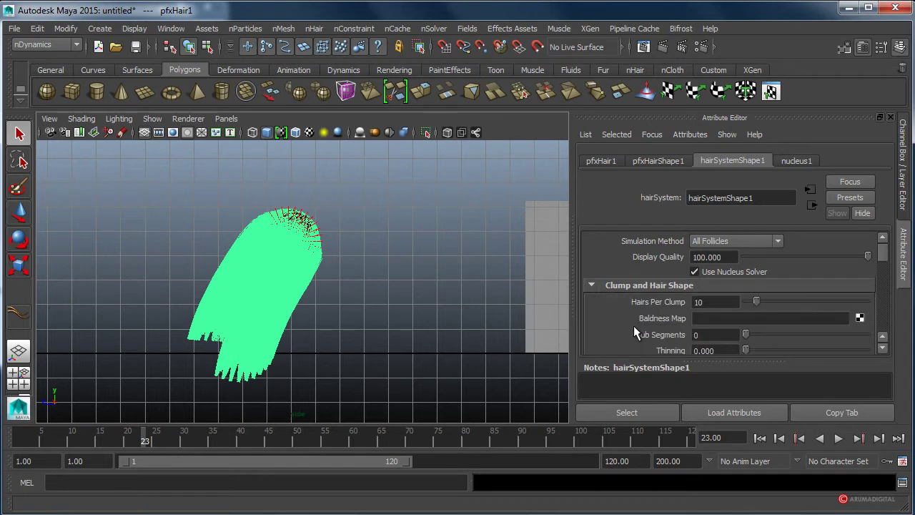
pyautogui.scroll(-2, 623, 324)
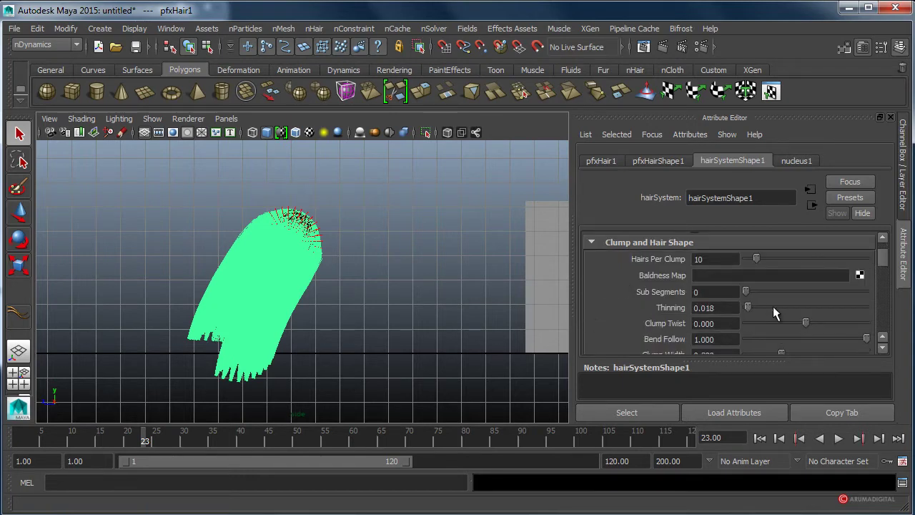
pyautogui.moveTo(773, 308); pyautogui.dragTo(876, 308)
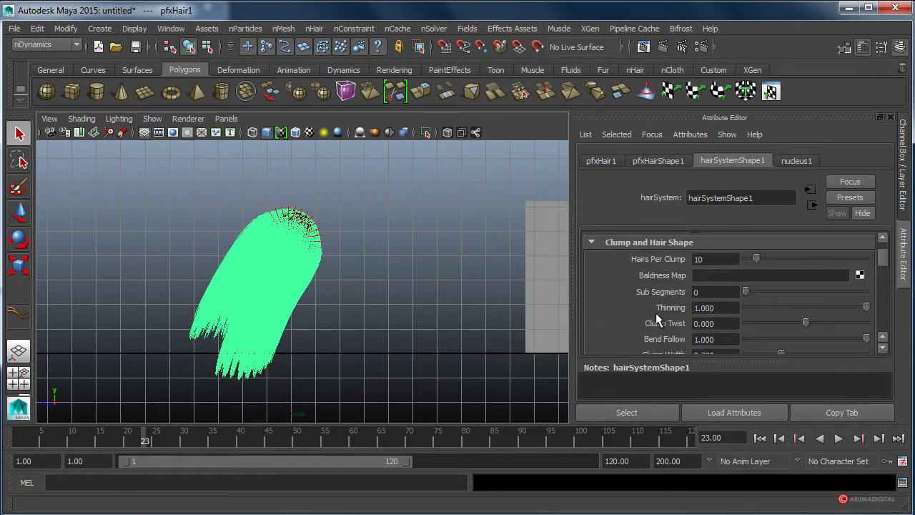
# Add a point to the Clump Curl ramp and lower it toward the end
pyautogui.scroll(-2, 627, 318)
pyautogui.scroll(-1, 628, 318)
pyautogui.scroll(-2, 623, 317)
pyautogui.scroll(-1, 623, 317)
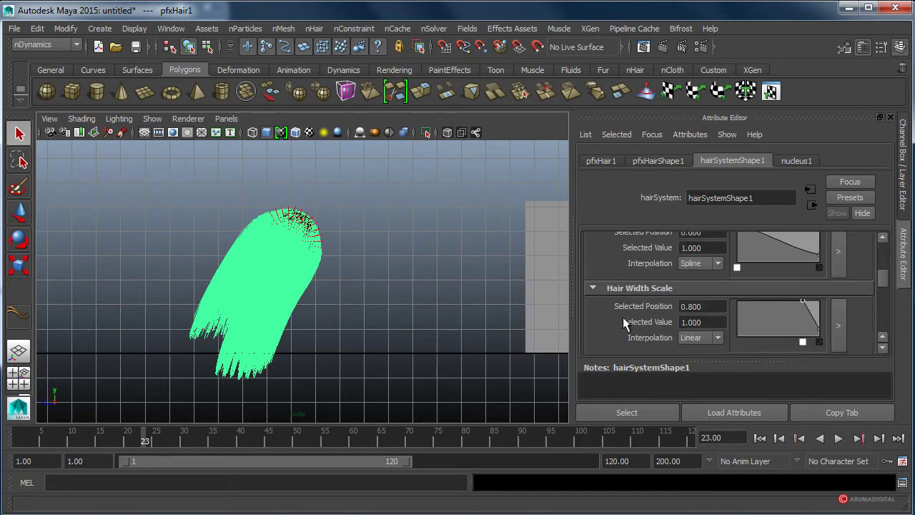
pyautogui.scroll(-1, 623, 317)
pyautogui.scroll(1, 623, 317)
pyautogui.scroll(-2, 623, 317)
pyautogui.scroll(-1, 623, 324)
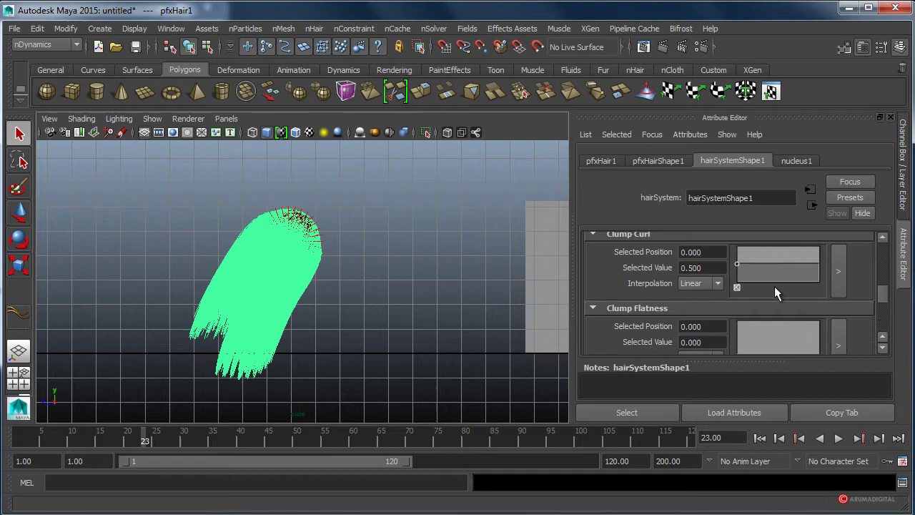
pyautogui.click(812, 270)
pyautogui.moveTo(813, 266); pyautogui.dragTo(811, 272)
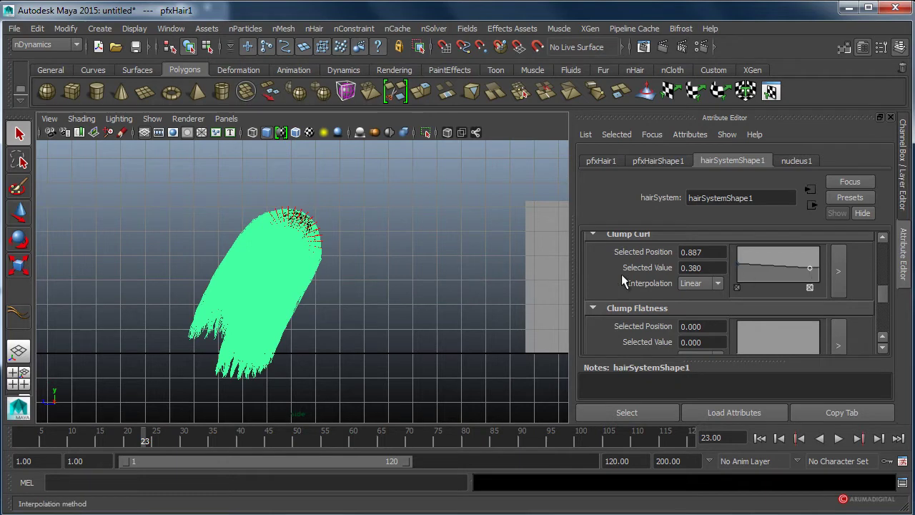
# Raise bend, twist and stretch resistance to 118.436, 48.045 and 110.615, then rewind to frame 1
pyautogui.scroll(-1, 622, 286)
pyautogui.scroll(-1, 614, 314)
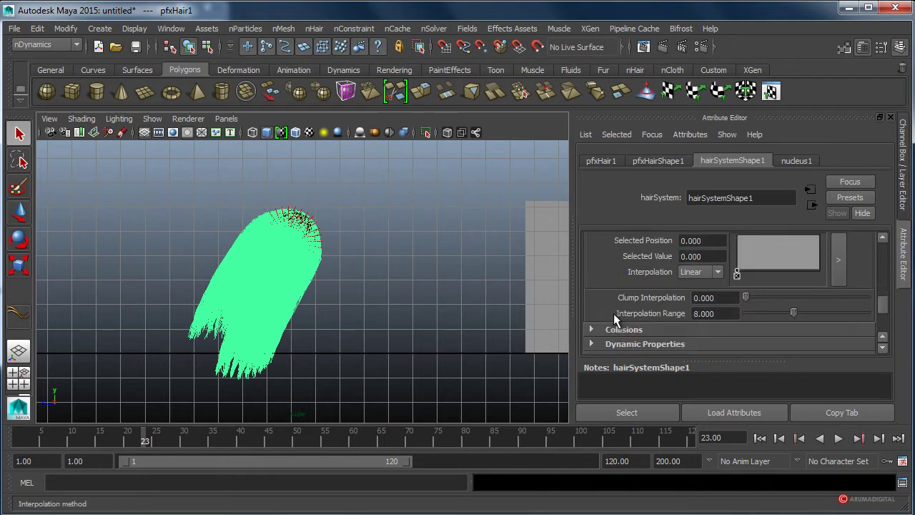
pyautogui.scroll(-2, 613, 313)
pyautogui.scroll(1, 613, 313)
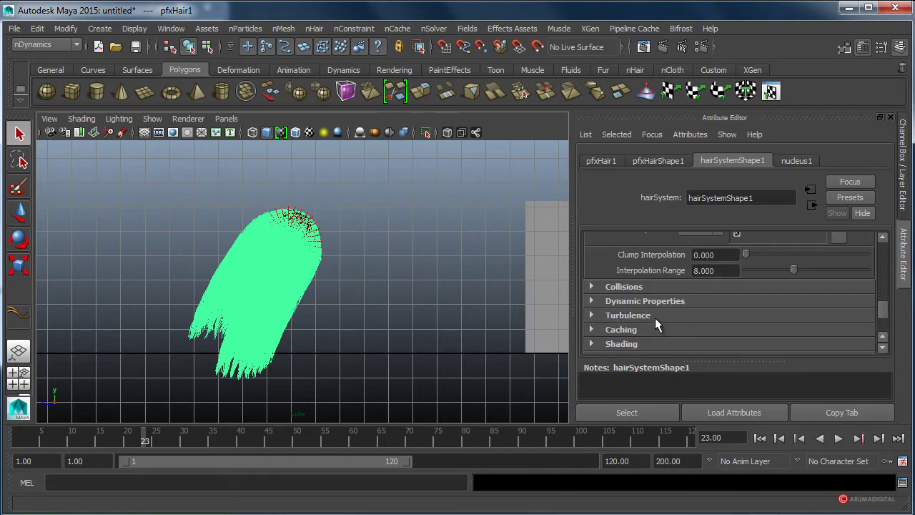
pyautogui.click(615, 301)
pyautogui.scroll(-2, 615, 323)
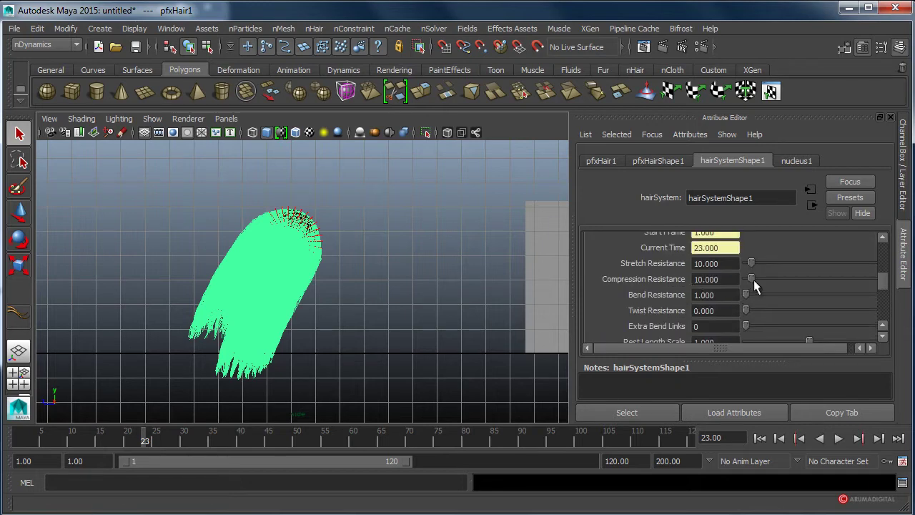
pyautogui.moveTo(750, 294); pyautogui.dragTo(806, 294)
pyautogui.moveTo(747, 311); pyautogui.dragTo(806, 310)
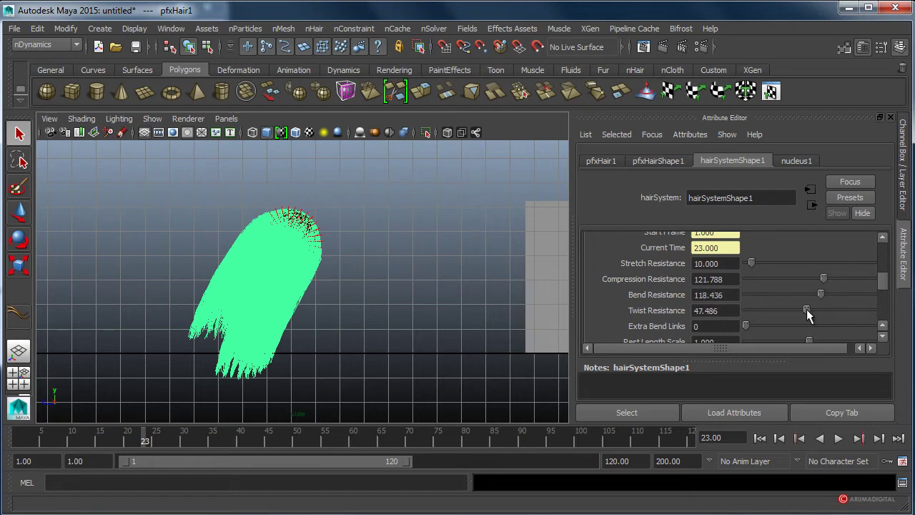
pyautogui.moveTo(751, 263); pyautogui.dragTo(818, 266)
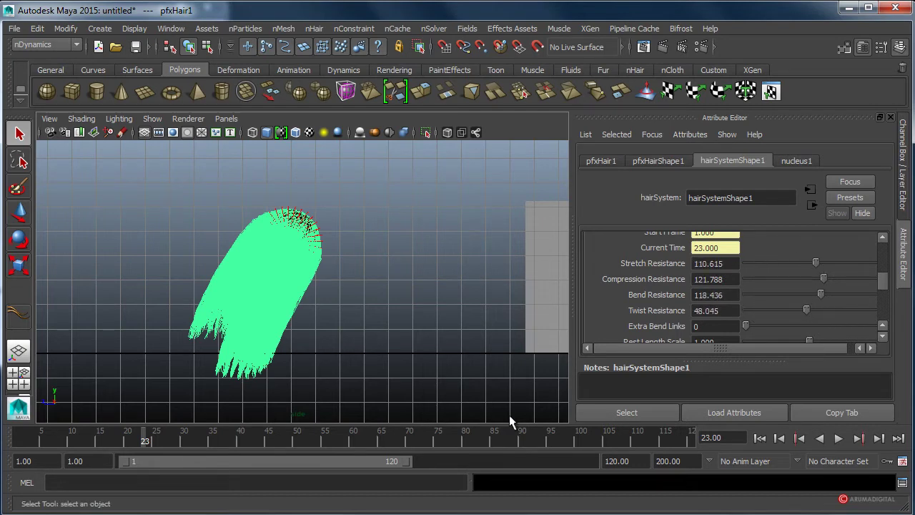
pyautogui.click(760, 438)
# Preview the hair simulation, then rewind the timeline to frame 1
pyautogui.keyDown('alt'); pyautogui.moveTo(538, 341); pyautogui.dragTo(477, 345); pyautogui.keyUp('alt')
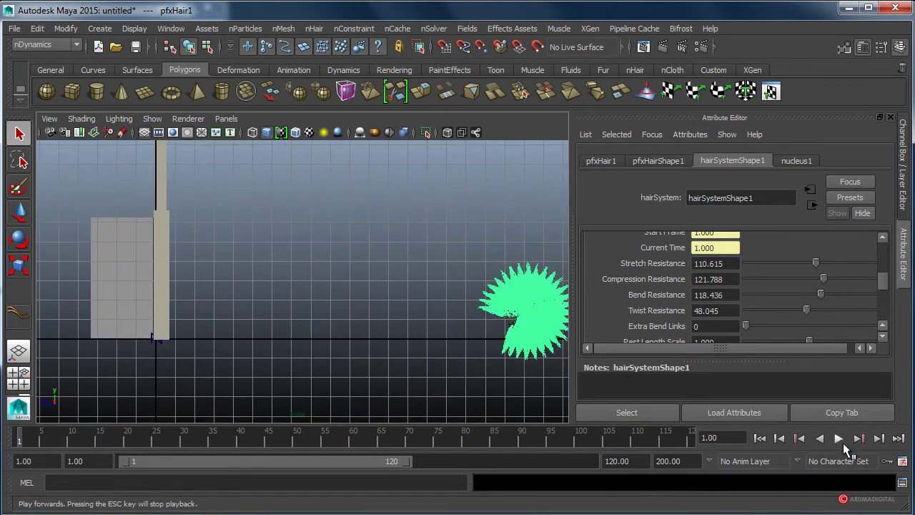
pyautogui.click(840, 440)
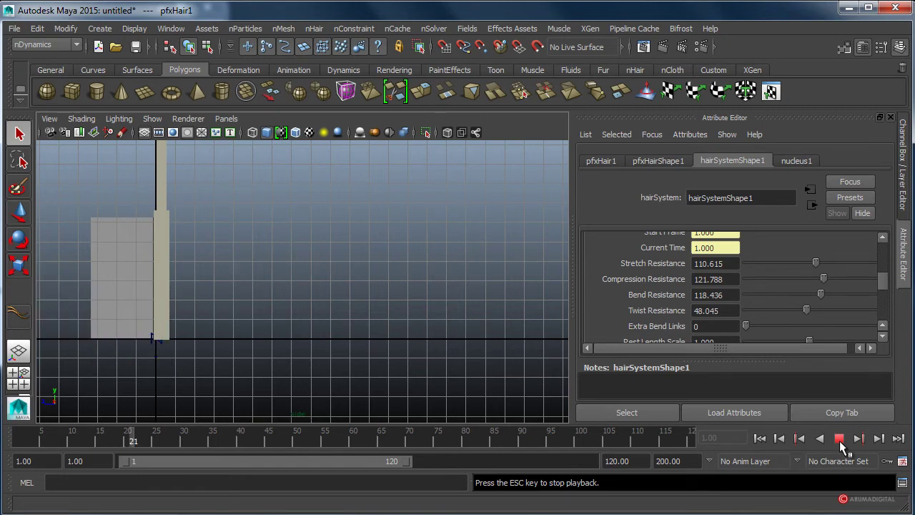
pyautogui.click(840, 442)
pyautogui.moveTo(142, 433); pyautogui.dragTo(19, 436)
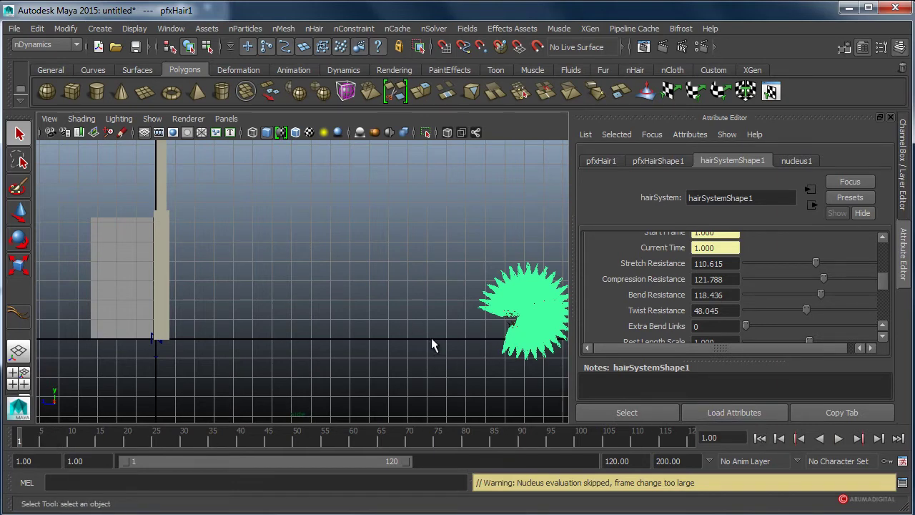
# Select the ground plane, replay the simulation to frame 10, and rewind to frame 1
pyautogui.click(431, 338)
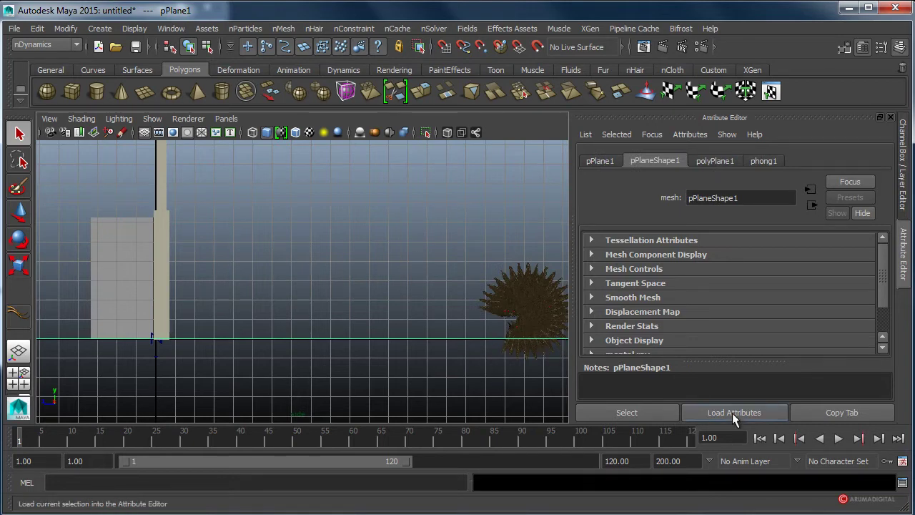
pyautogui.click(838, 438)
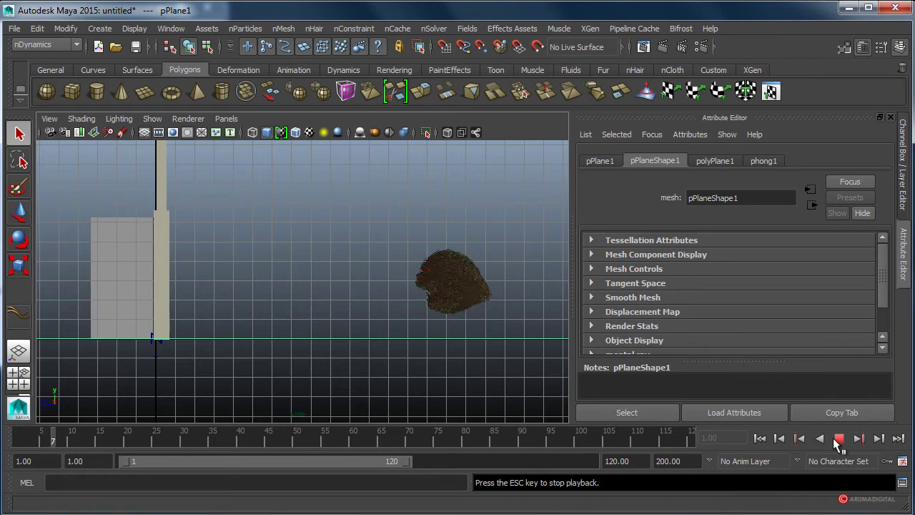
pyautogui.click(835, 439)
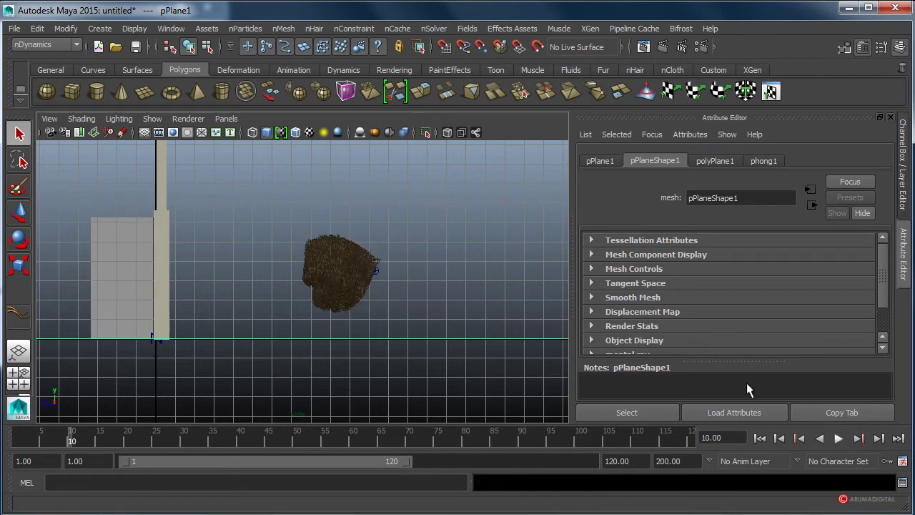
pyautogui.moveTo(71, 437); pyautogui.dragTo(19, 437)
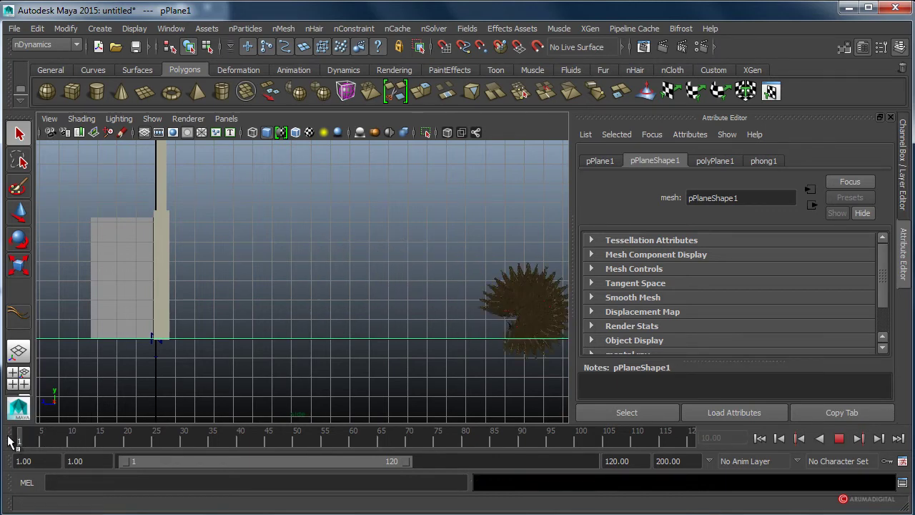
pyautogui.click(171, 29)
# Select pSphere1 in the Outliner and expand it to inspect its children
pyautogui.click(185, 132)
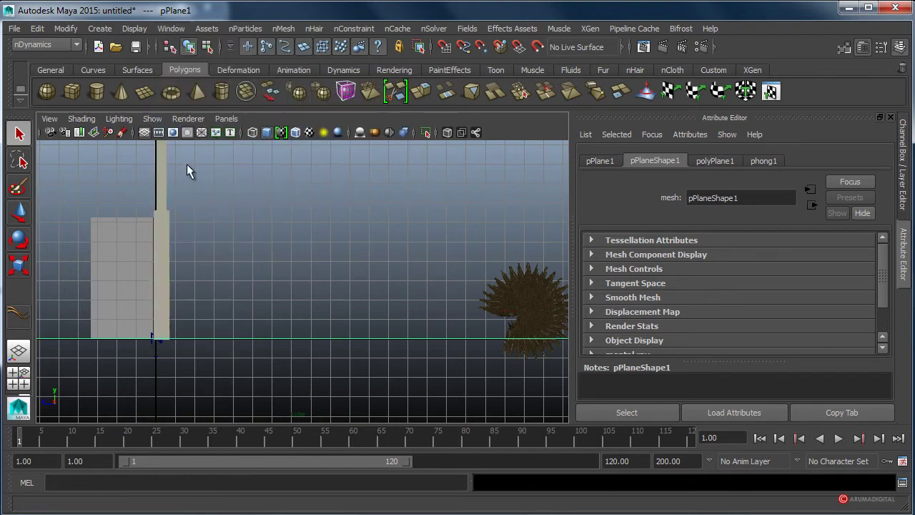
pyautogui.click(33, 335)
pyautogui.scroll(-1, 36, 314)
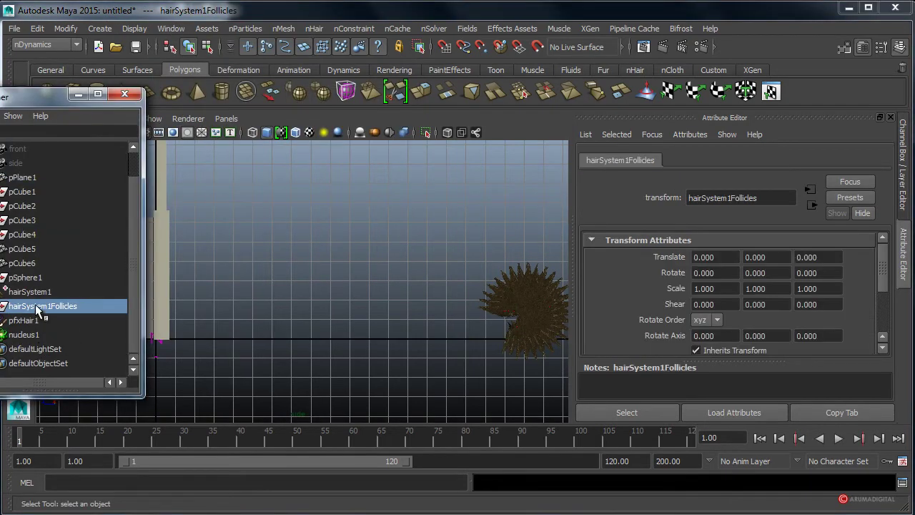
pyautogui.click(24, 279)
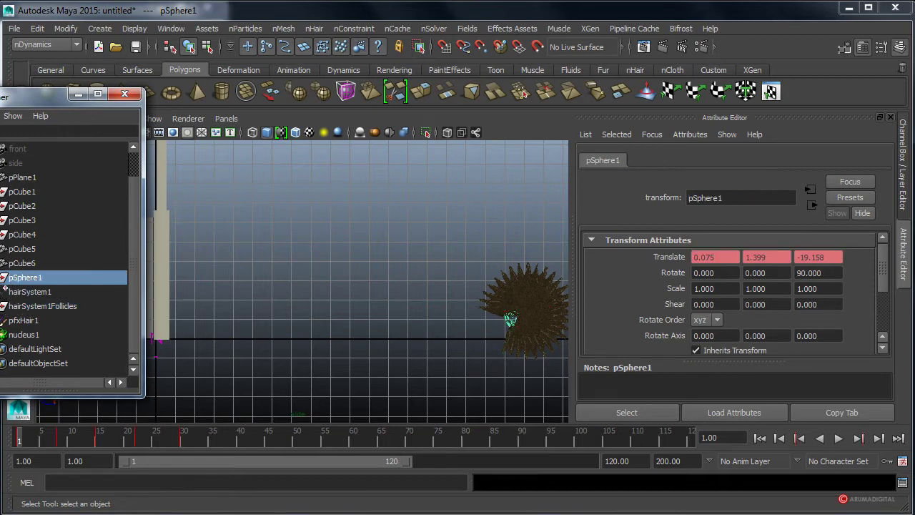
pyautogui.click(2, 277)
pyautogui.click(6, 320)
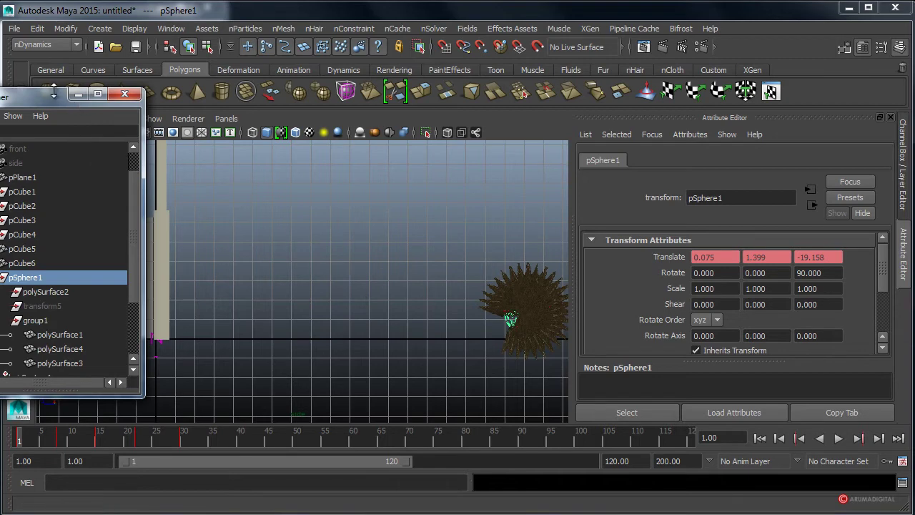
pyautogui.click(844, 21)
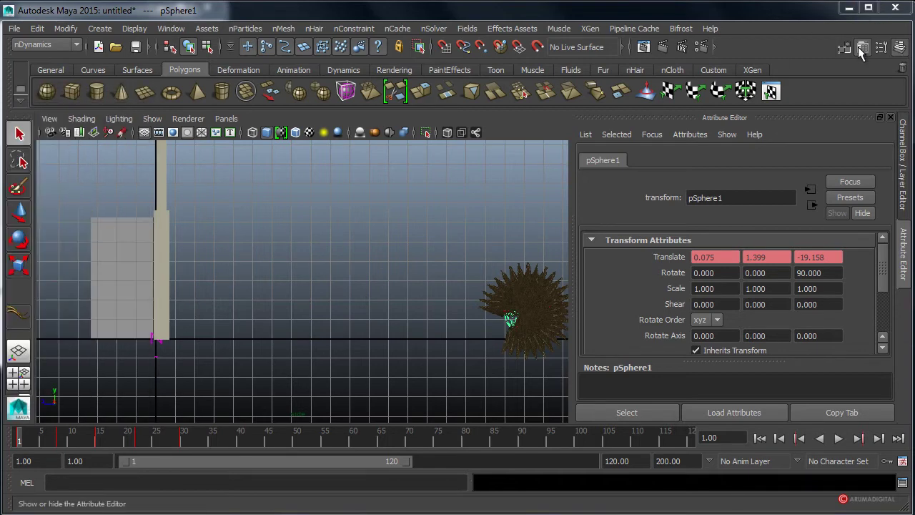
# Raise the sphere to Translate Y 2.596 and key its Translate X, Y and Z channels
pyautogui.click(862, 46)
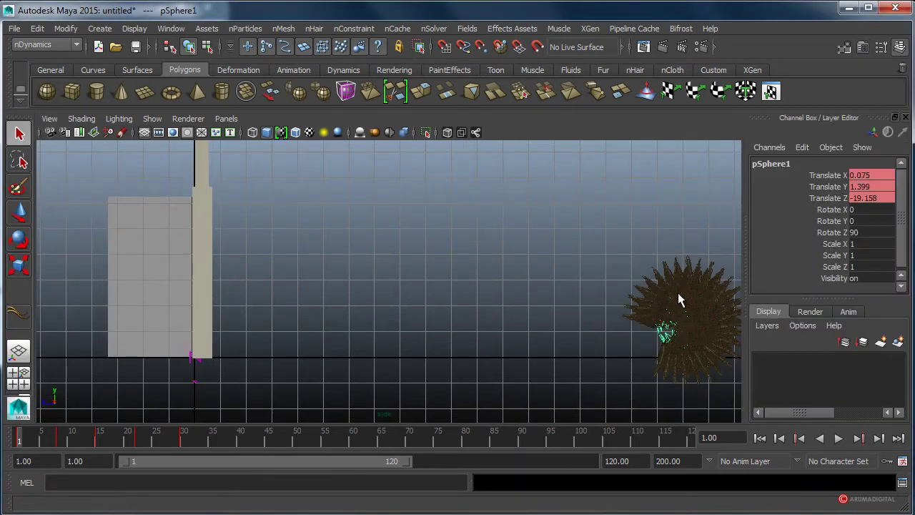
pyautogui.press('w')
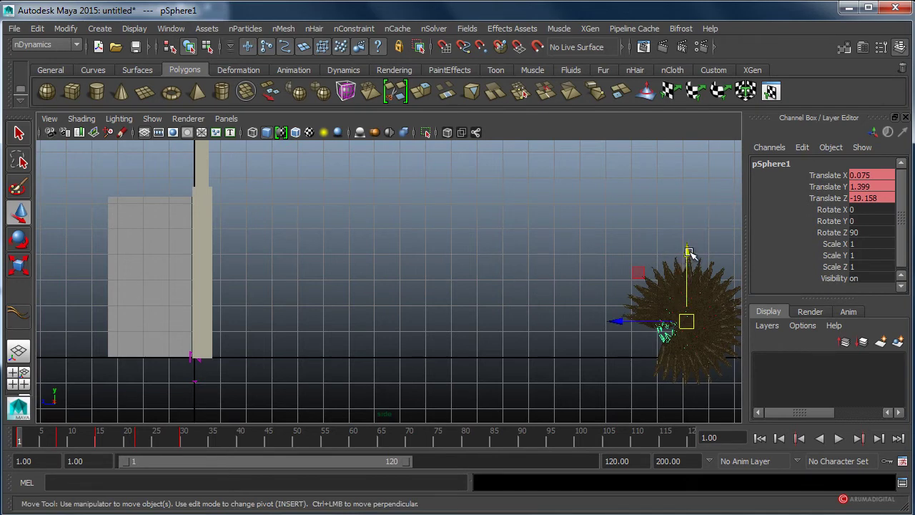
pyautogui.moveTo(688, 252); pyautogui.dragTo(693, 233)
pyautogui.moveTo(692, 224); pyautogui.dragTo(695, 226)
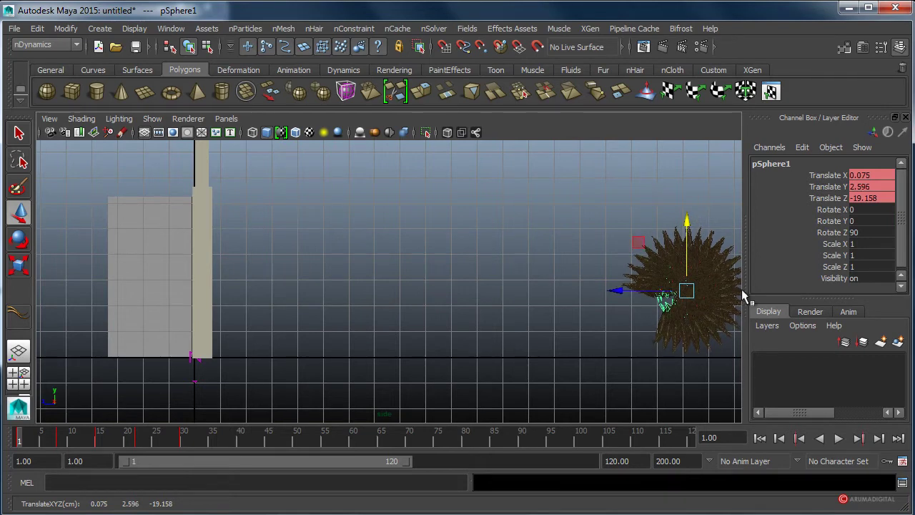
pyautogui.moveTo(811, 176); pyautogui.dragTo(814, 199)
pyautogui.rightClick(816, 176)
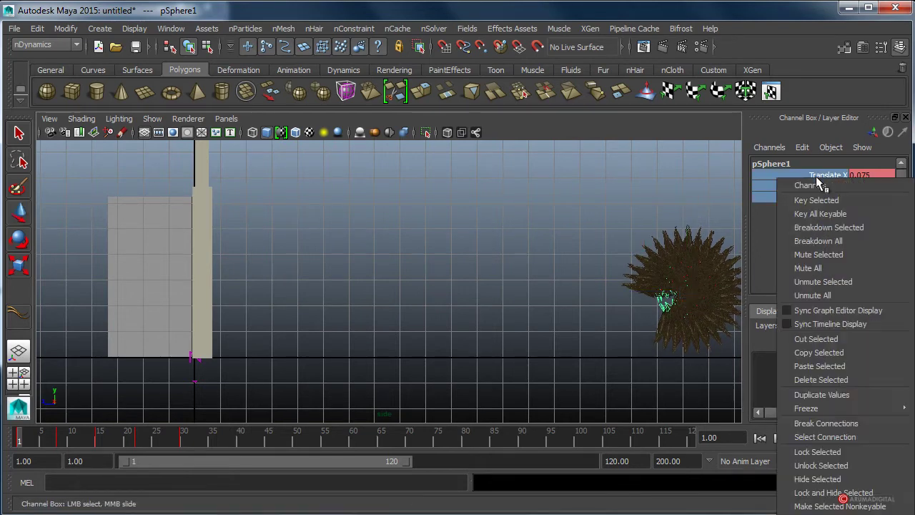
pyautogui.click(815, 198)
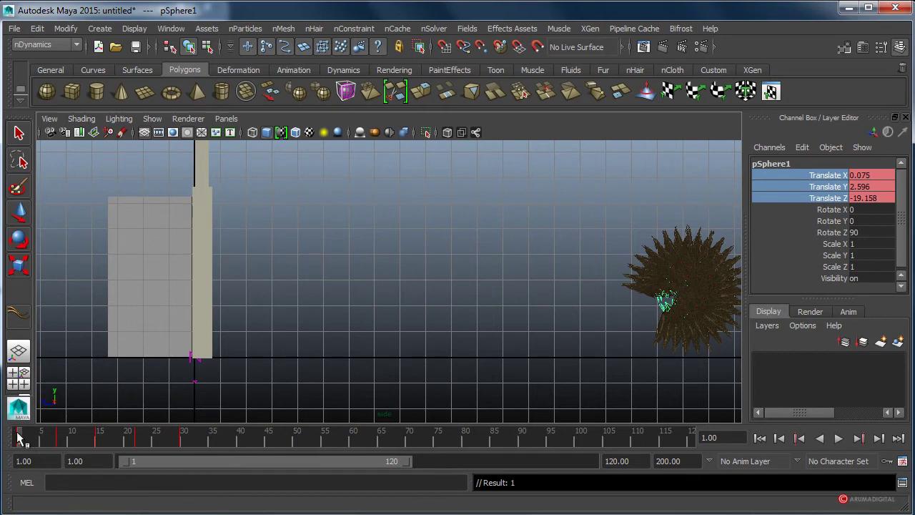
# Play the animation to see the hair trail behind, then return to frame 1
pyautogui.hotkey('alt', 'v')
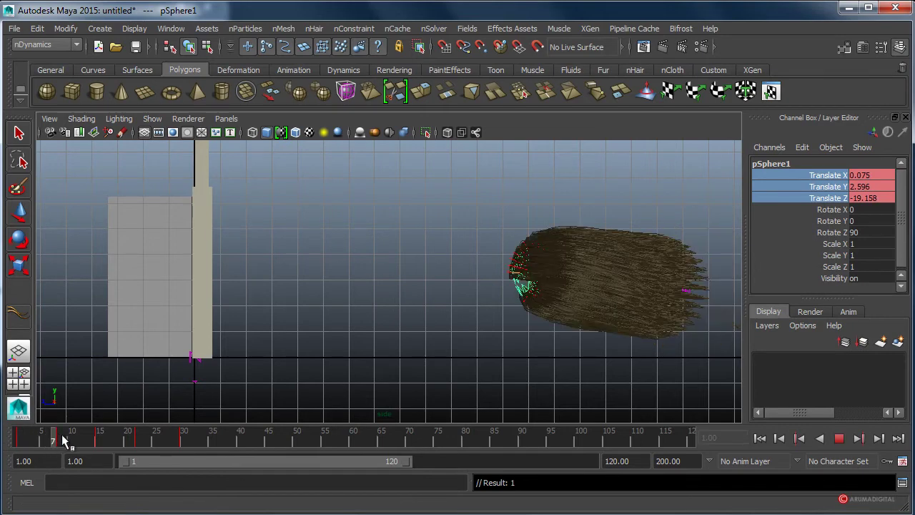
pyautogui.moveTo(66, 437); pyautogui.dragTo(14, 444)
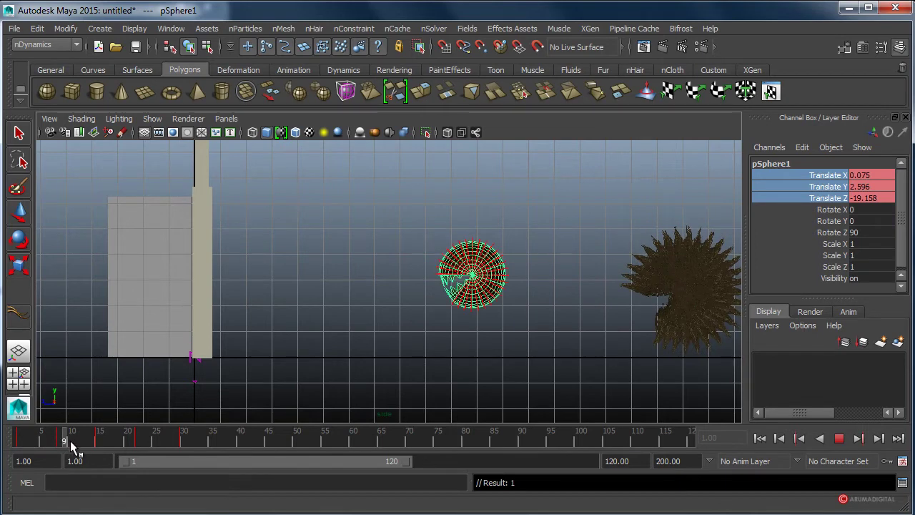
pyautogui.hotkey('alt', 'v')
pyautogui.hotkey('alt', 'shift', 'v')
# Make the ground plane a passive collider and test by scrubbing to frame 13 and back
pyautogui.click(330, 357)
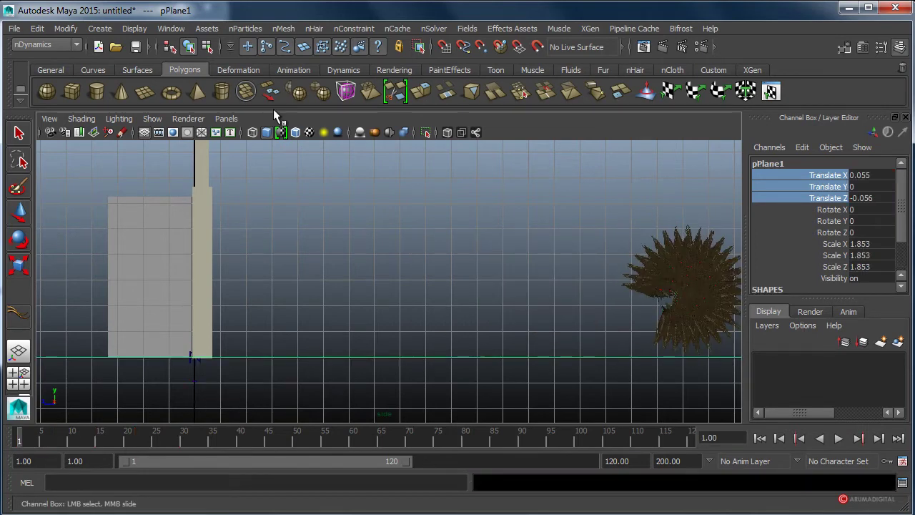
pyautogui.click(233, 30)
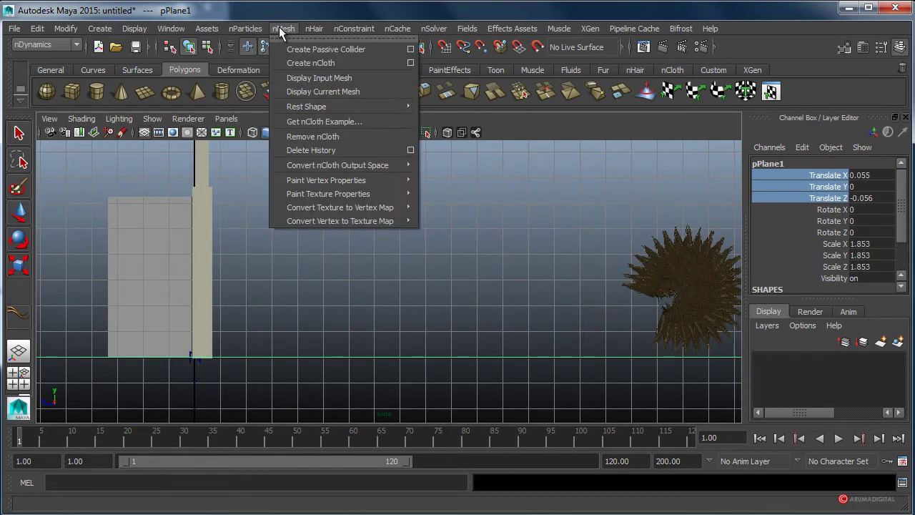
pyautogui.click(312, 49)
pyautogui.press('w')
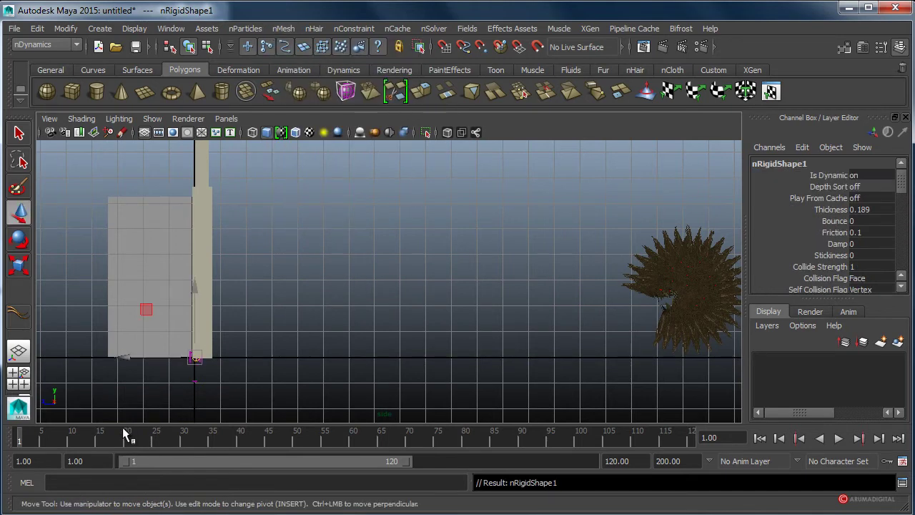
pyautogui.moveTo(45, 442); pyautogui.dragTo(87, 441)
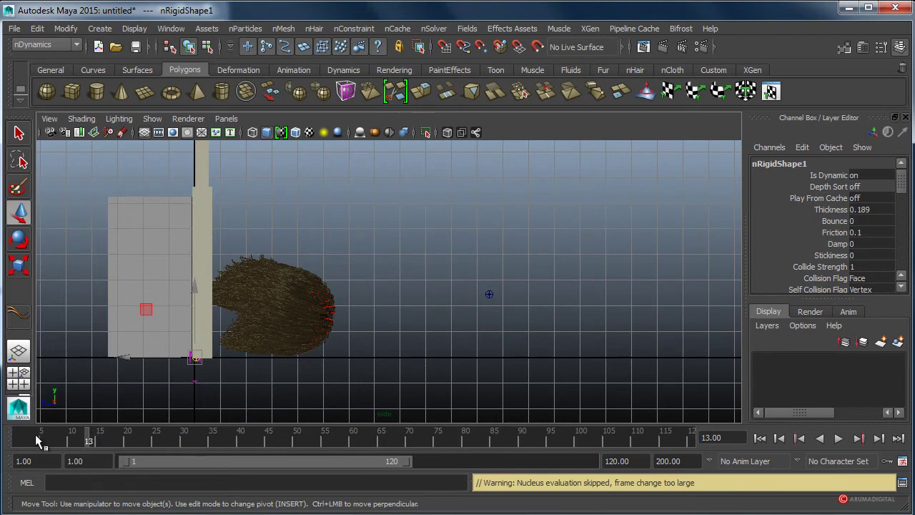
pyautogui.moveTo(35, 434); pyautogui.dragTo(19, 438)
# Maximise the perspective view, then zoom out and orbit to see the whole scene
pyautogui.press('space')
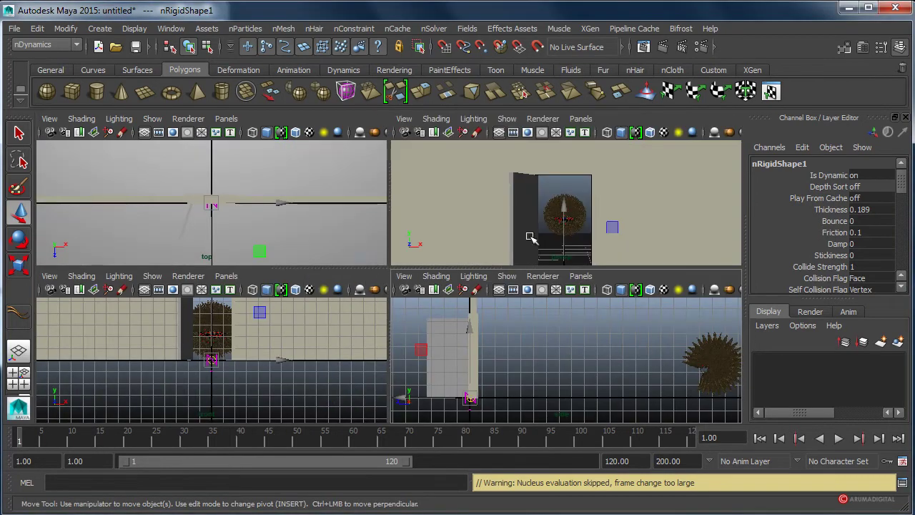
pyautogui.press('space')
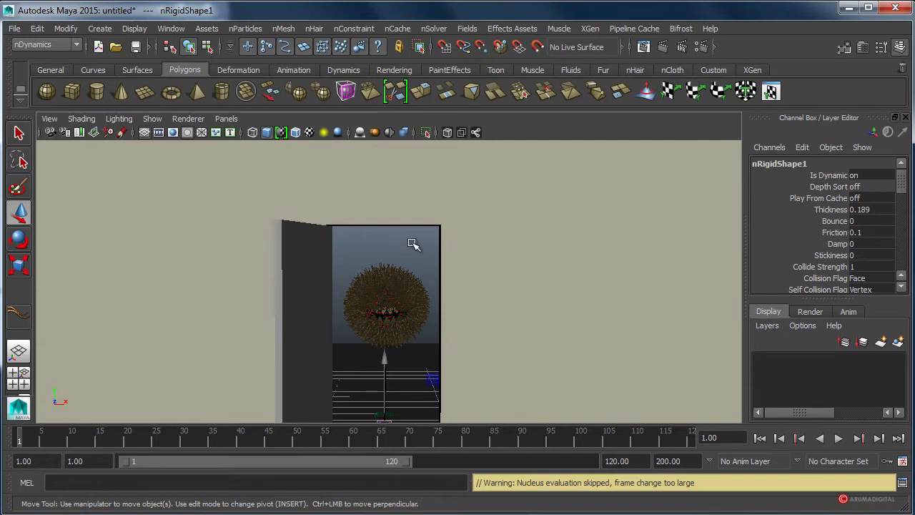
pyautogui.press('space')
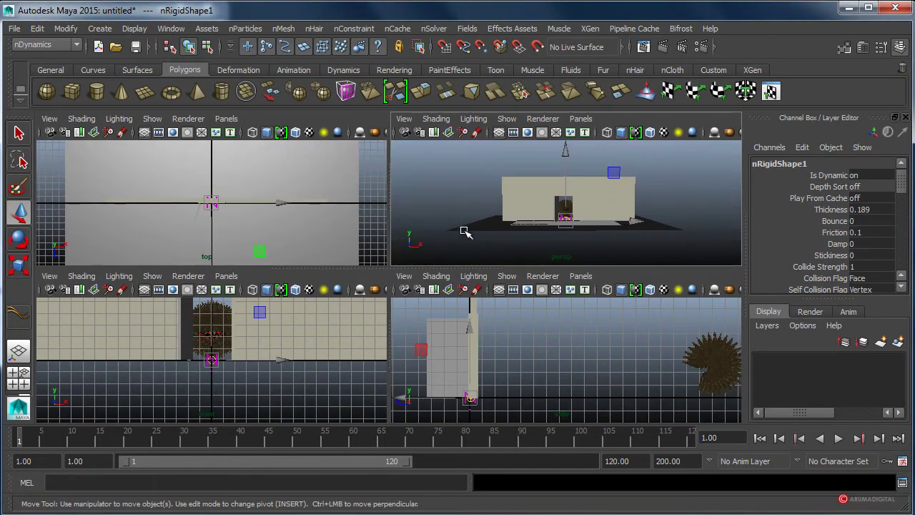
pyautogui.press('space')
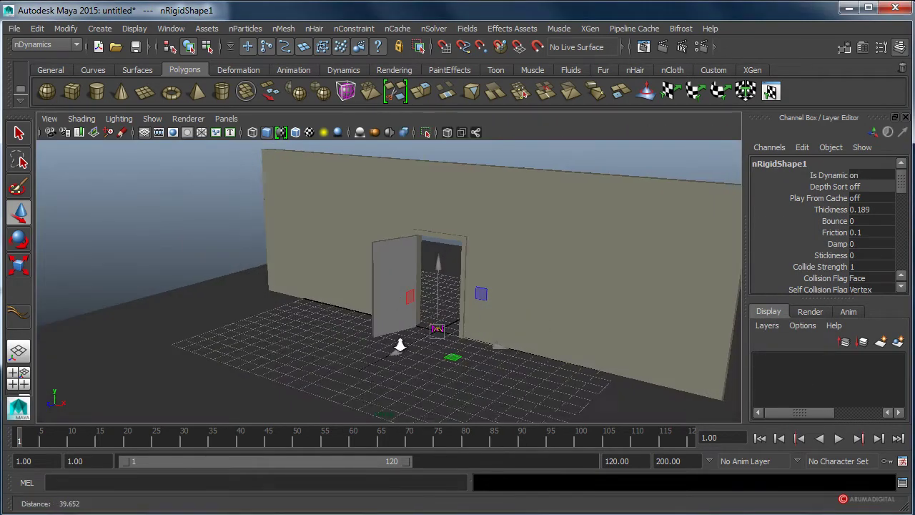
pyautogui.keyDown('alt'); pyautogui.moveTo(399, 346); pyautogui.dragTo(282, 351, button='right'); pyautogui.keyUp('alt')
pyautogui.moveTo(282, 351)
pyautogui.keyDown('alt'); pyautogui.mouseDown()
pyautogui.moveTo(380, 357)
pyautogui.moveTo(319, 349)
pyautogui.mouseUp(); pyautogui.keyUp('alt')
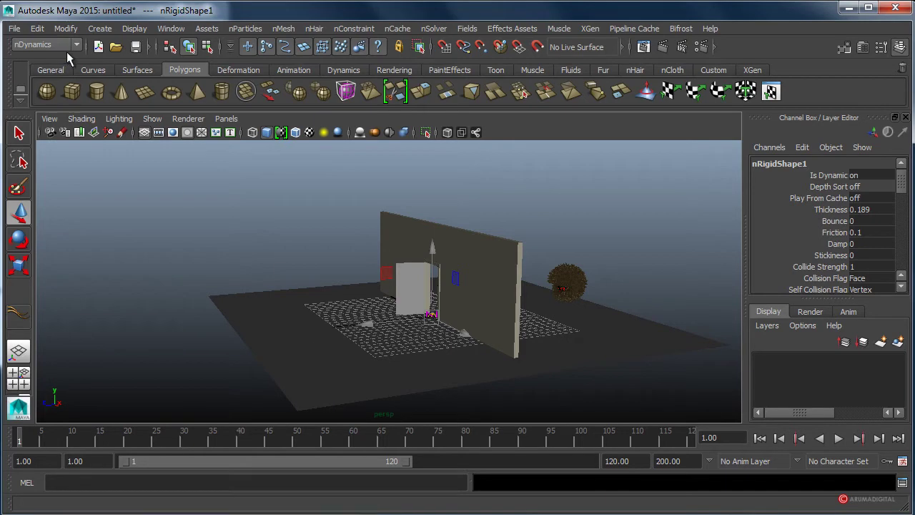
# Create a new camera and move it toward the doorway, above the floor
pyautogui.click(100, 28)
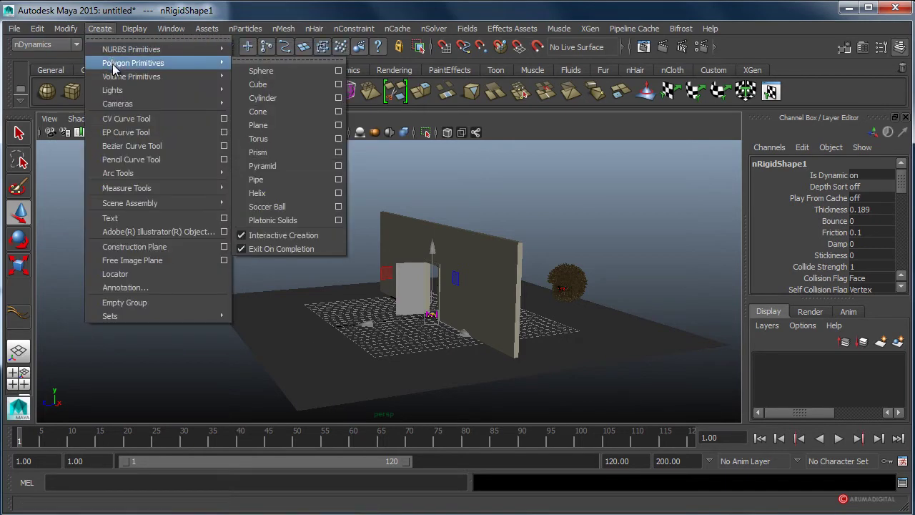
pyautogui.moveTo(117, 104)
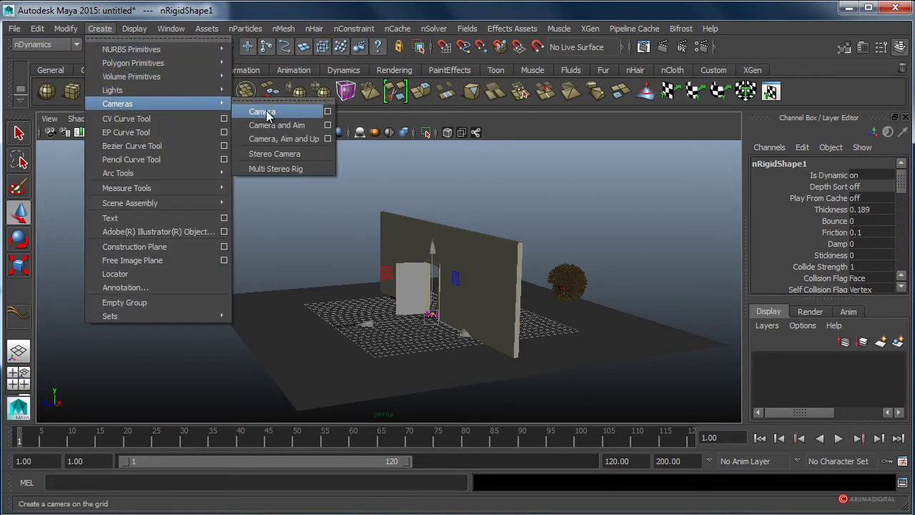
pyautogui.click(262, 112)
pyautogui.moveTo(370, 326); pyautogui.dragTo(190, 351)
pyautogui.moveTo(253, 260); pyautogui.dragTo(298, 215)
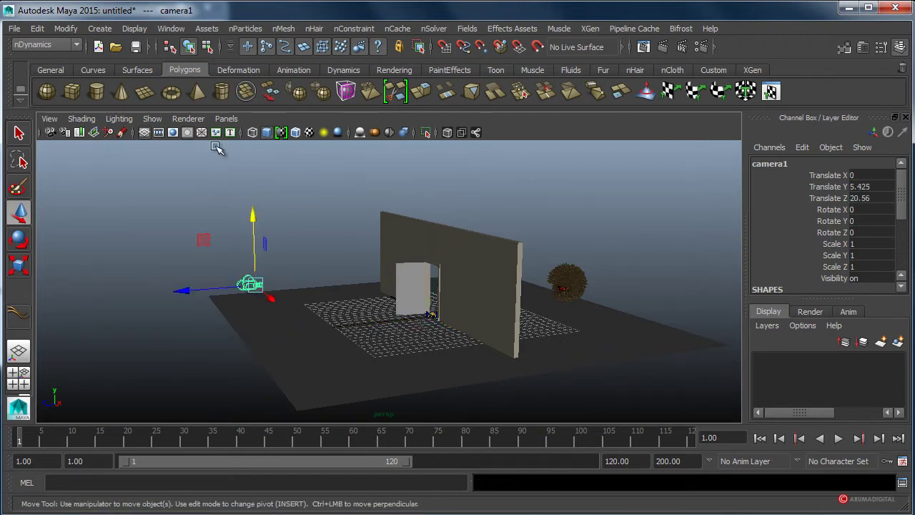
# Look through camera1 and pan and lower it to frame the doorway
pyautogui.click(225, 118)
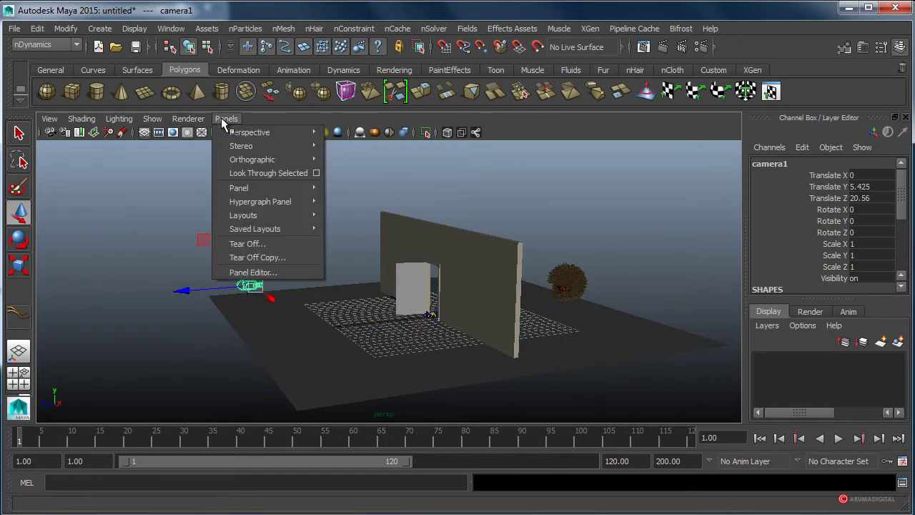
pyautogui.moveTo(250, 133)
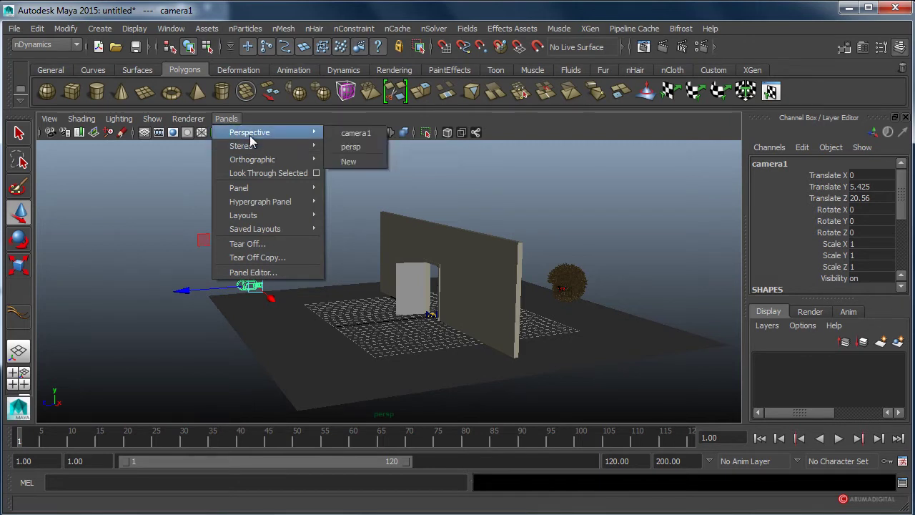
pyautogui.click(361, 136)
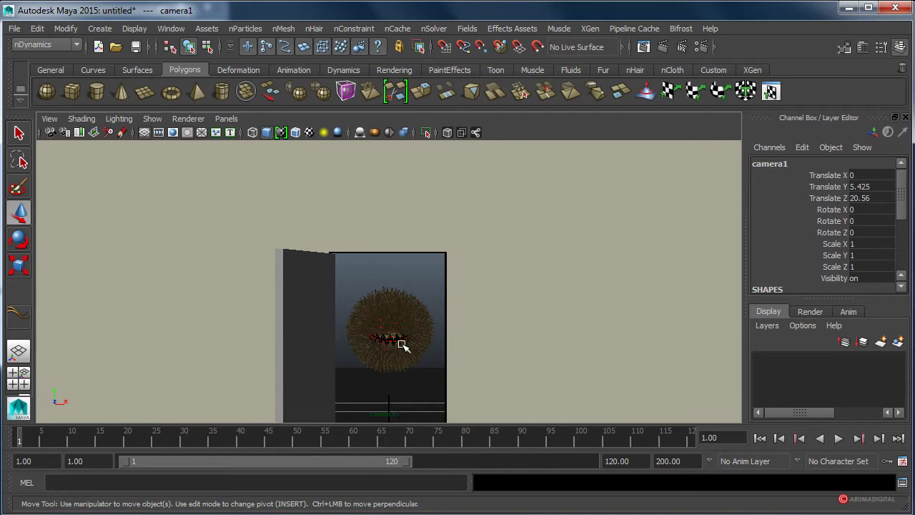
pyautogui.moveTo(459, 328)
pyautogui.keyDown('alt'); pyautogui.mouseDown(button='middle')
pyautogui.moveTo(454, 101)
pyautogui.moveTo(474, 179)
pyautogui.mouseUp(button='middle'); pyautogui.keyUp('alt')
pyautogui.press('space')
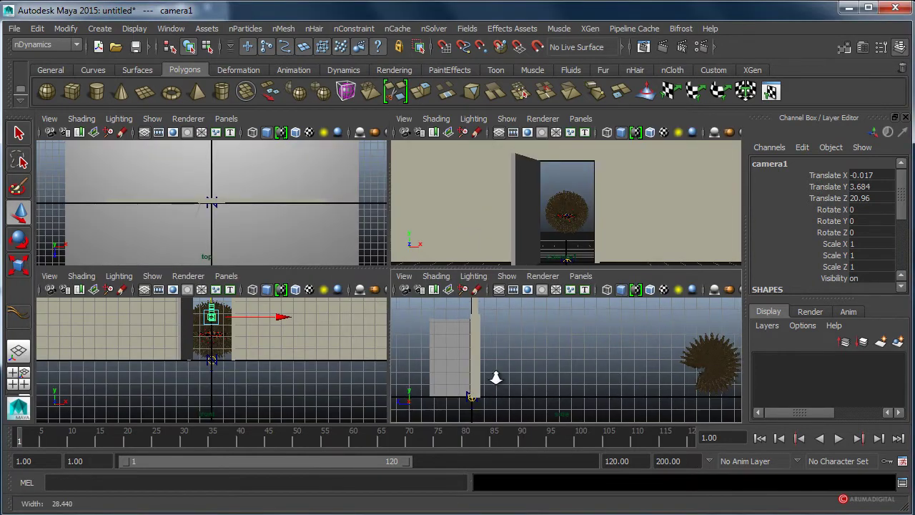
pyautogui.moveTo(494, 378)
pyautogui.keyDown('alt'); pyautogui.mouseDown(button='middle')
pyautogui.moveTo(482, 368)
pyautogui.moveTo(597, 367)
pyautogui.mouseUp(button='middle'); pyautogui.keyUp('alt')
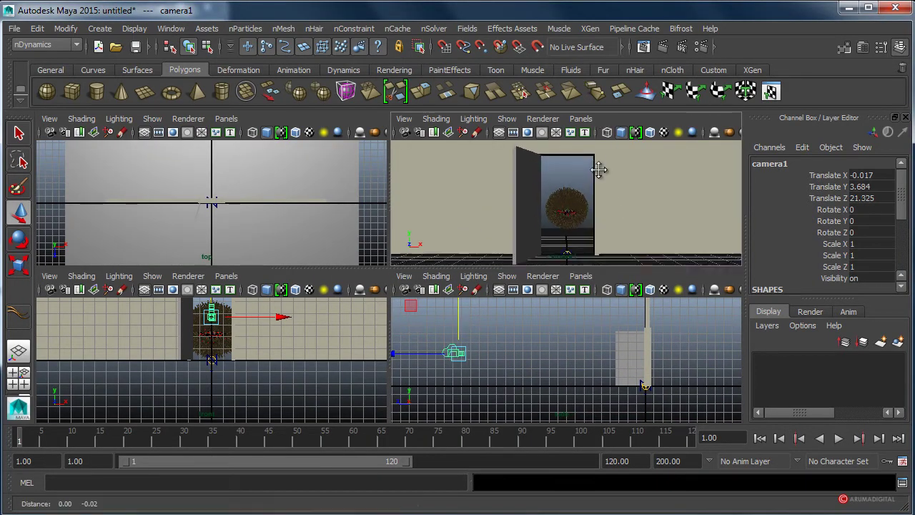
pyautogui.moveTo(599, 223)
pyautogui.keyDown('alt'); pyautogui.mouseDown(button='middle')
pyautogui.moveTo(599, 170)
pyautogui.moveTo(576, 253)
pyautogui.mouseUp(button='middle'); pyautogui.keyUp('alt')
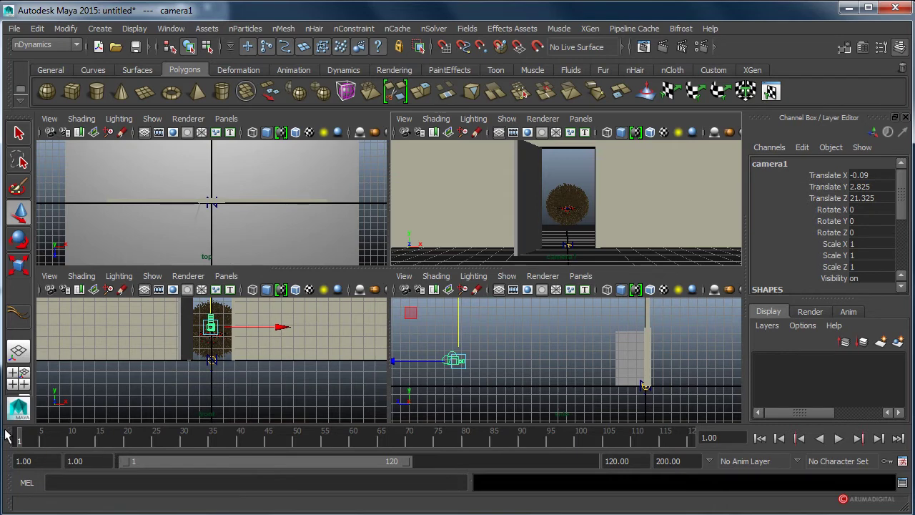
# Play the simulation, then recentre and dolly camera1 closer to the fur
pyautogui.hotkey('alt', 'v')
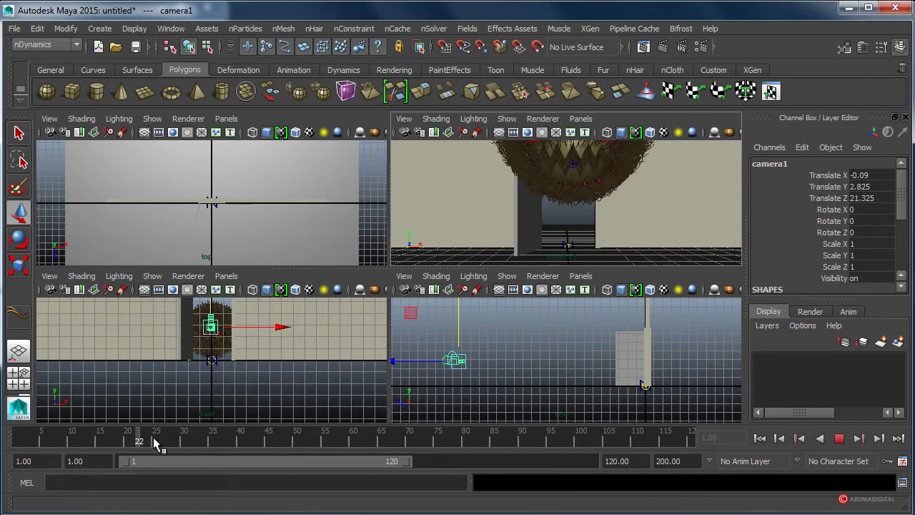
pyautogui.click(183, 444)
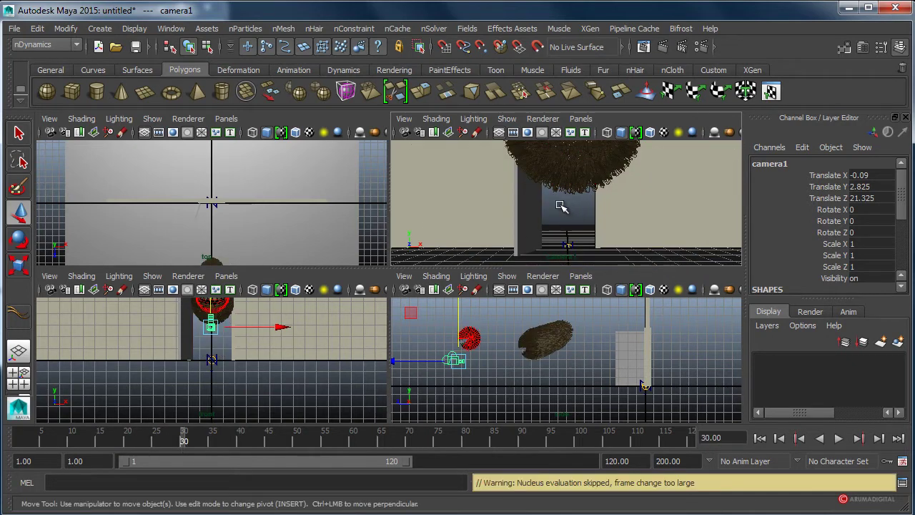
pyautogui.moveTo(559, 205)
pyautogui.keyDown('alt'); pyautogui.mouseDown(button='middle')
pyautogui.moveTo(574, 241)
pyautogui.moveTo(534, 231)
pyautogui.moveTo(565, 216)
pyautogui.mouseUp(button='middle'); pyautogui.keyUp('alt')
pyautogui.moveTo(564, 216)
pyautogui.keyDown('alt'); pyautogui.mouseDown(button='right')
pyautogui.moveTo(586, 204)
pyautogui.moveTo(599, 218)
pyautogui.moveTo(598, 198)
pyautogui.moveTo(646, 200)
pyautogui.mouseUp(button='right'); pyautogui.keyUp('alt')
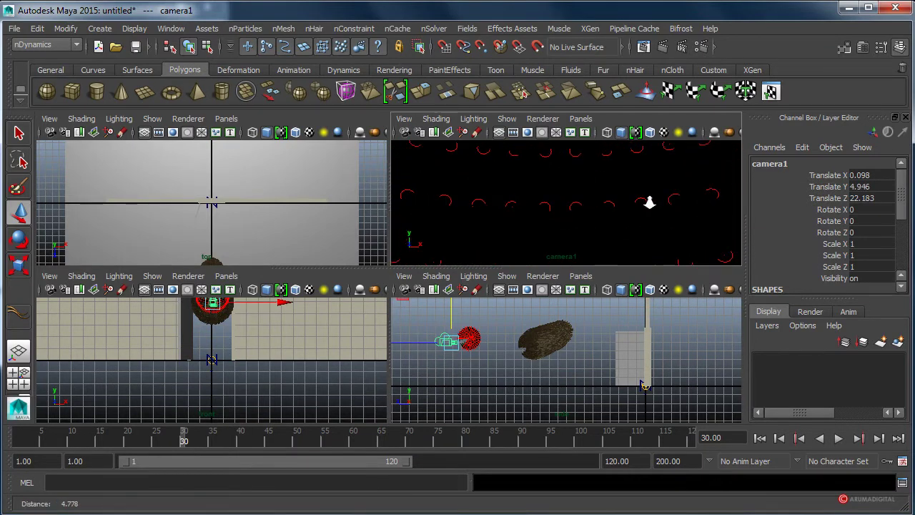
pyautogui.moveTo(114, 441)
pyautogui.mouseDown()
pyautogui.moveTo(2, 441)
pyautogui.moveTo(11, 432)
pyautogui.mouseUp()
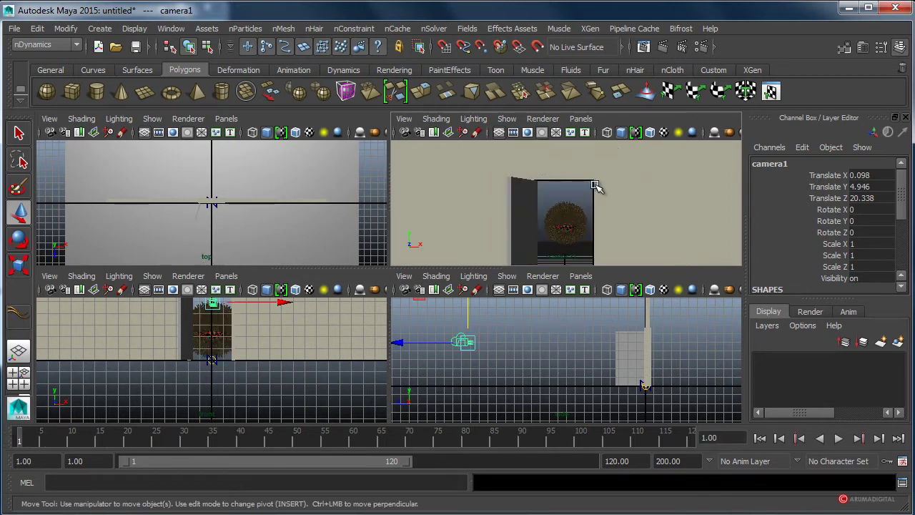
pyautogui.keyDown('alt'); pyautogui.moveTo(595, 185); pyautogui.dragTo(611, 183, button='middle'); pyautogui.keyUp('alt')
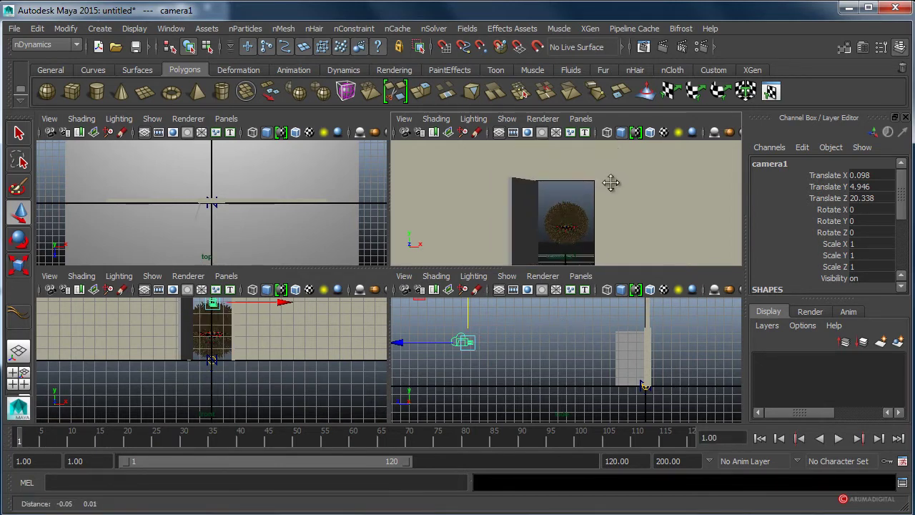
pyautogui.keyDown('alt'); pyautogui.moveTo(610, 183); pyautogui.dragTo(610, 191); pyautogui.keyUp('alt')
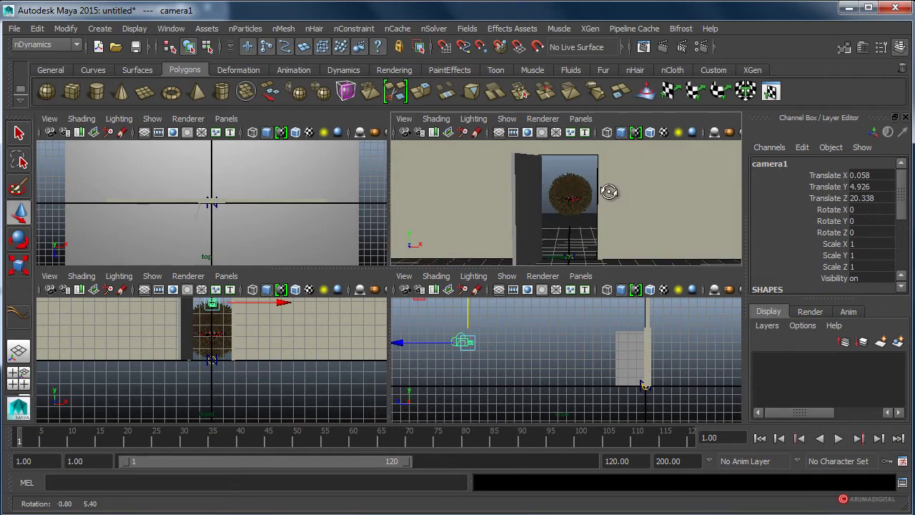
# Replay the animation through full-view camera1, level the framing, and return to frame 1
pyautogui.hotkey('alt', 'v')
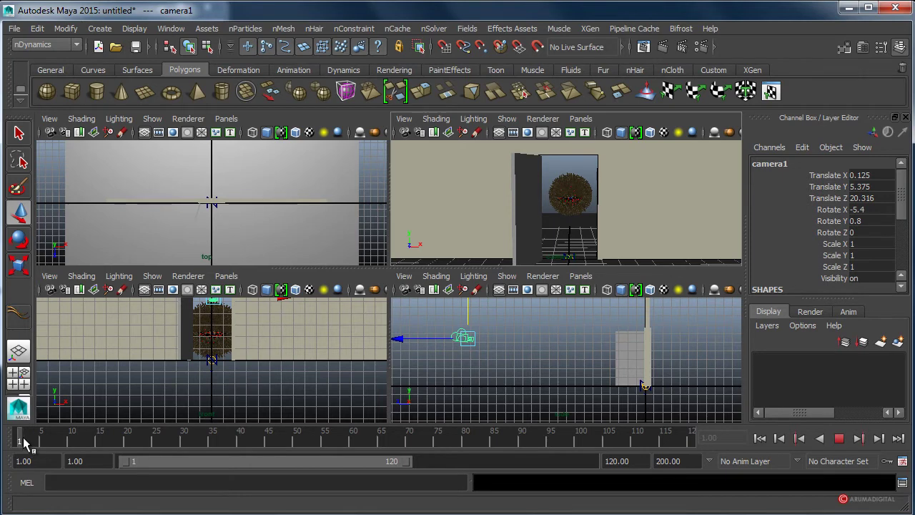
pyautogui.click(84, 437)
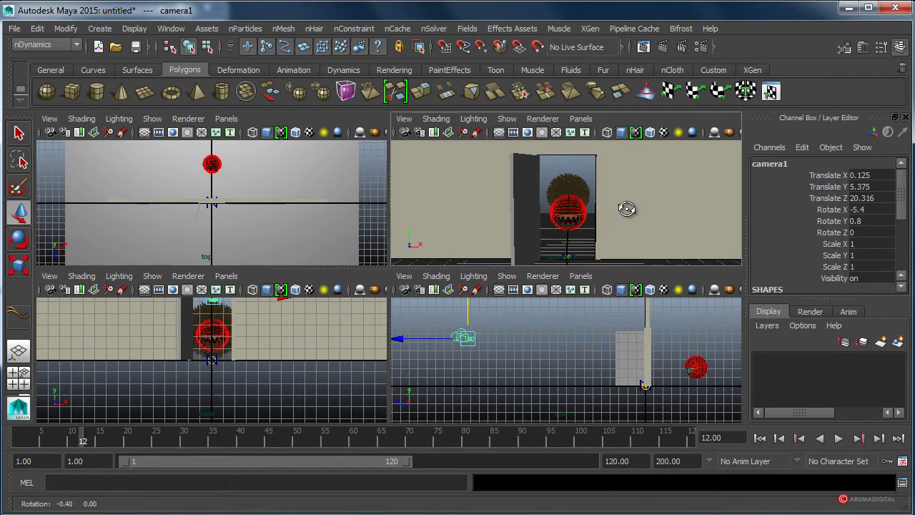
pyautogui.keyDown('alt'); pyautogui.moveTo(625, 207); pyautogui.dragTo(629, 207); pyautogui.keyUp('alt')
pyautogui.press('space')
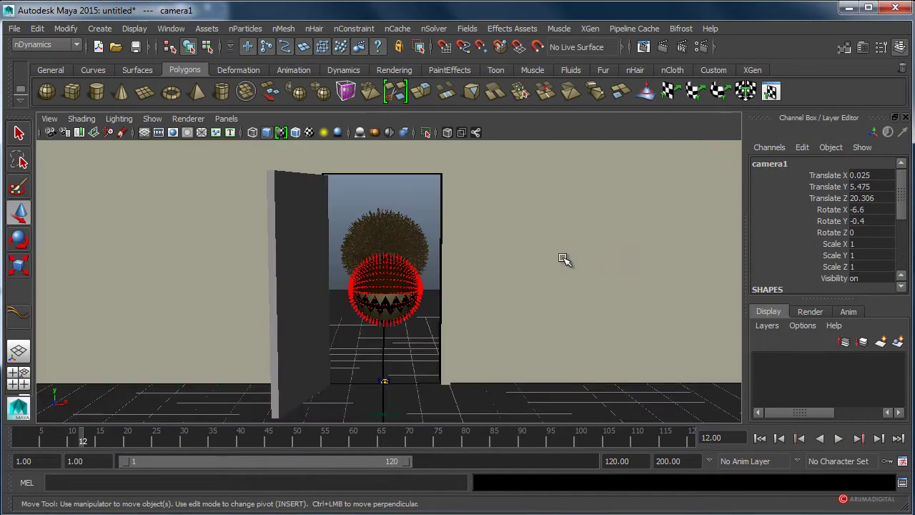
pyautogui.keyDown('alt'); pyautogui.moveTo(505, 289); pyautogui.dragTo(504, 288); pyautogui.keyUp('alt')
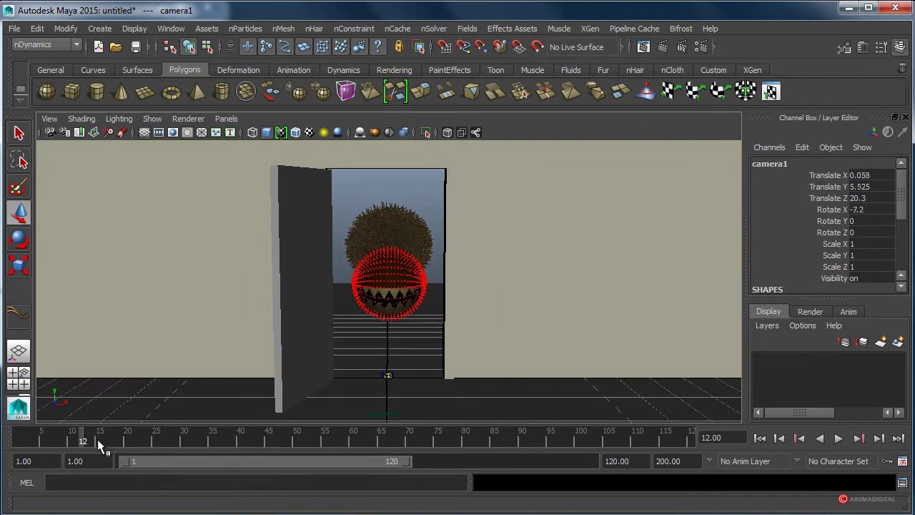
pyautogui.hotkey('alt', 'v')
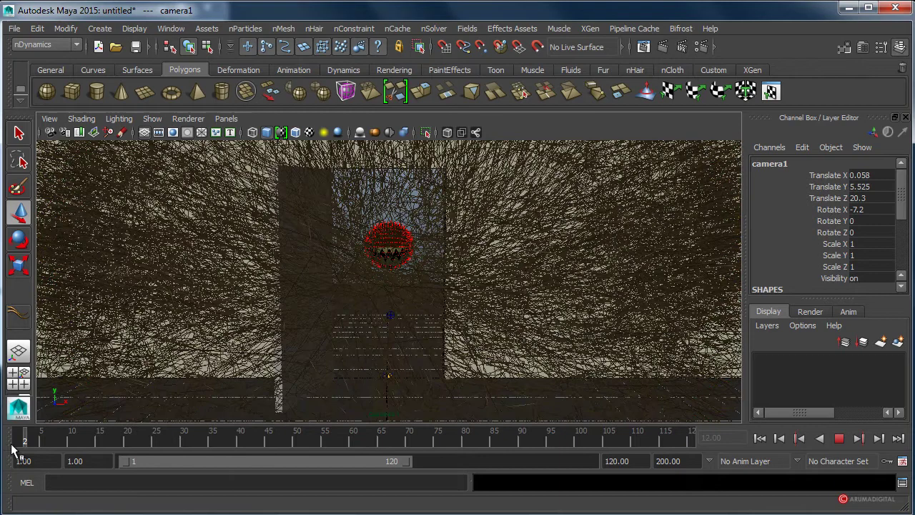
pyautogui.click(20, 440)
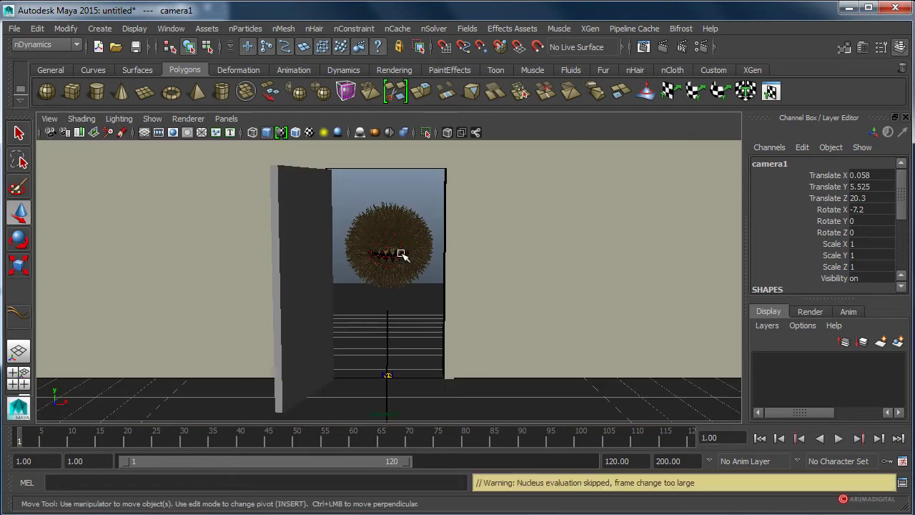
pyautogui.click(226, 119)
pyautogui.moveTo(250, 132)
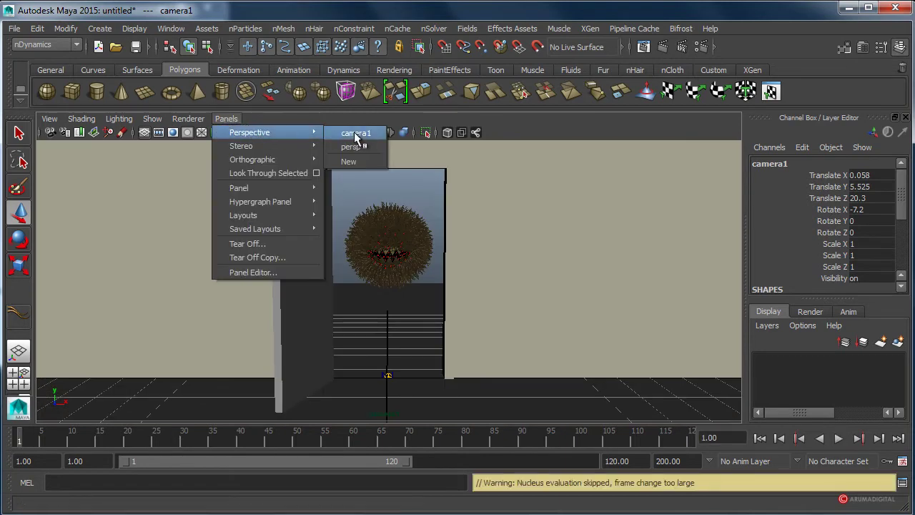
# Switch back to persp, orbit to an oblique view of the wall, and replay the simulation to frame 1
pyautogui.click(350, 146)
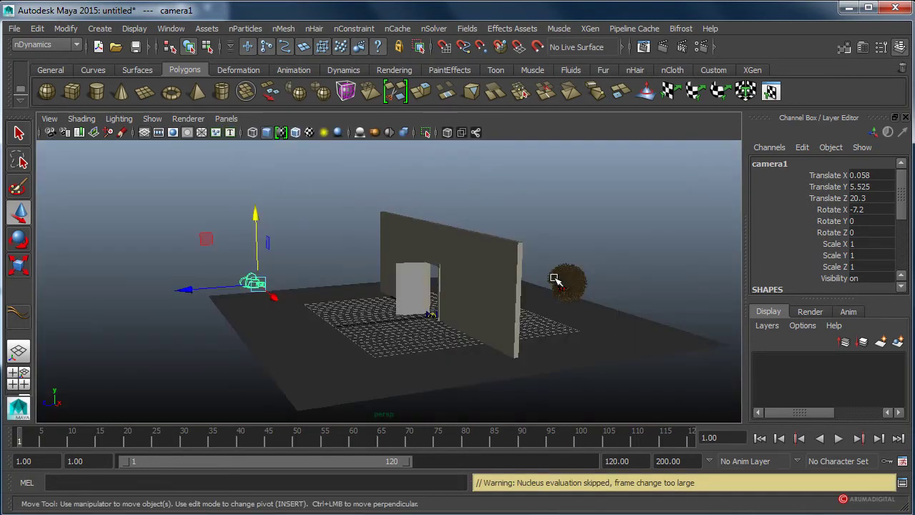
pyautogui.keyDown('alt'); pyautogui.moveTo(410, 304); pyautogui.dragTo(397, 306); pyautogui.keyUp('alt')
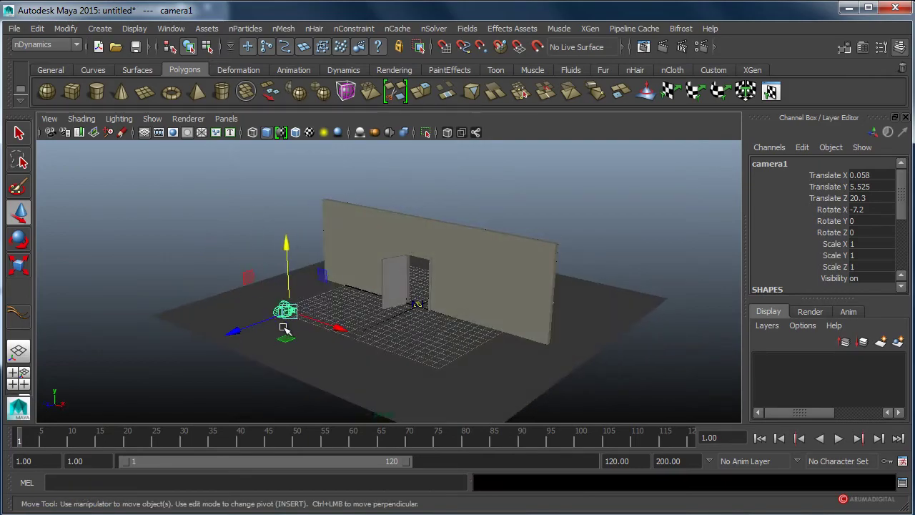
pyautogui.moveTo(283, 328)
pyautogui.keyDown('alt'); pyautogui.mouseDown()
pyautogui.moveTo(493, 319)
pyautogui.moveTo(426, 310)
pyautogui.moveTo(362, 341)
pyautogui.moveTo(325, 300)
pyautogui.moveTo(421, 351)
pyautogui.moveTo(394, 334)
pyautogui.mouseUp(); pyautogui.keyUp('alt')
pyautogui.keyDown('alt'); pyautogui.moveTo(394, 333); pyautogui.dragTo(479, 353, button='right'); pyautogui.keyUp('alt')
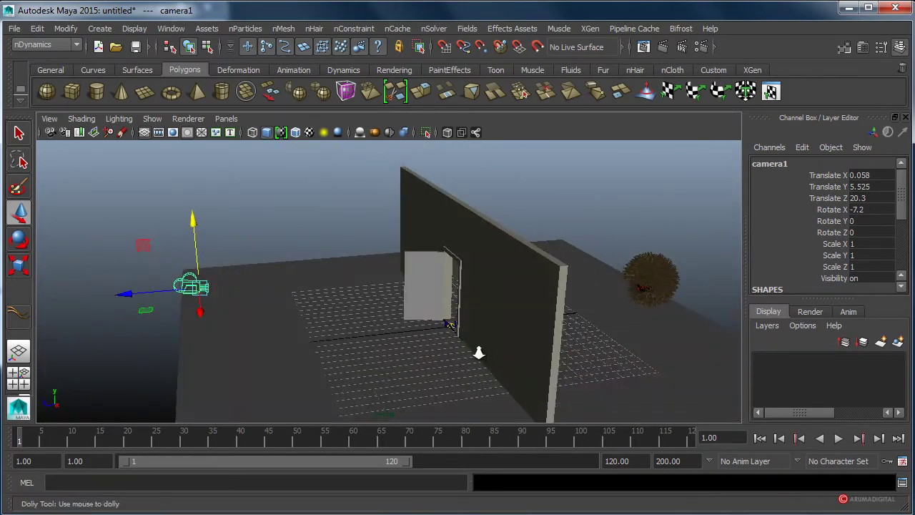
pyautogui.moveTo(479, 353)
pyautogui.keyDown('alt'); pyautogui.mouseDown()
pyautogui.moveTo(327, 331)
pyautogui.moveTo(413, 353)
pyautogui.mouseUp(); pyautogui.keyUp('alt')
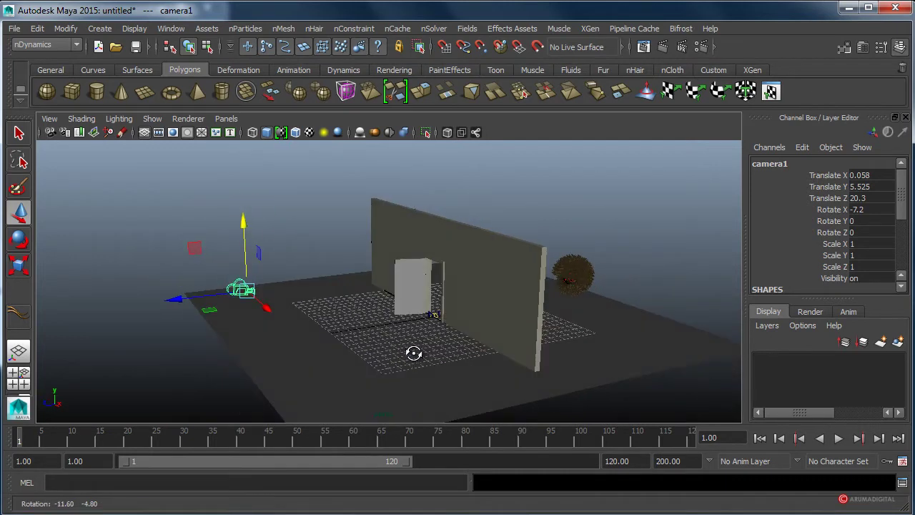
pyautogui.hotkey('alt', 'v')
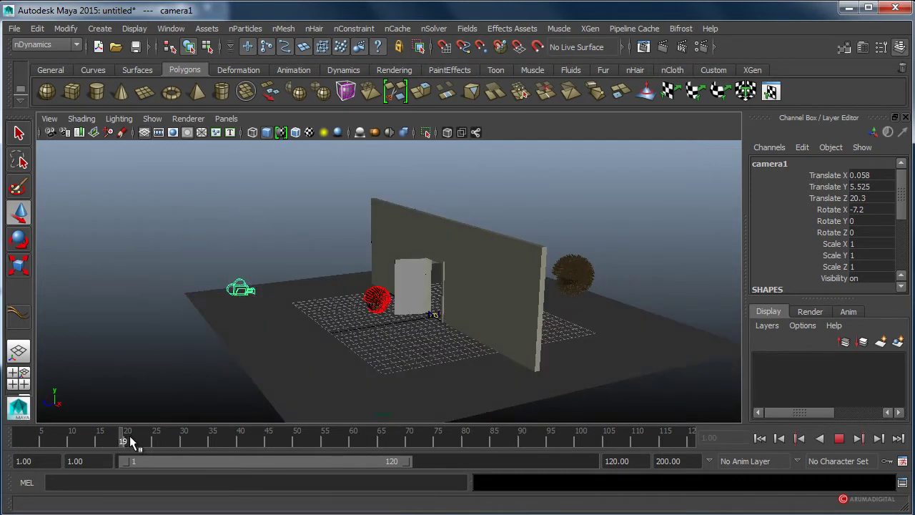
pyautogui.click(13, 439)
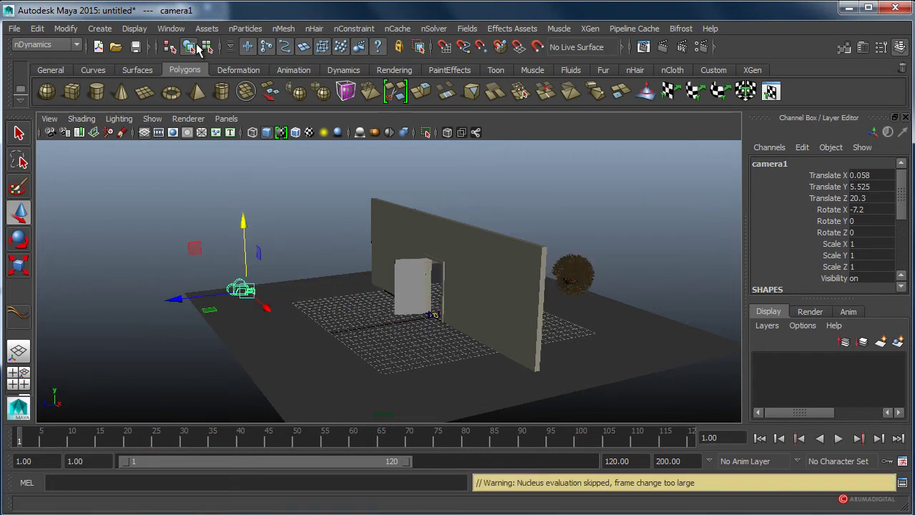
# Add a point light, moving it forward along Z and up above the floor
pyautogui.click(101, 28)
pyautogui.moveTo(113, 90)
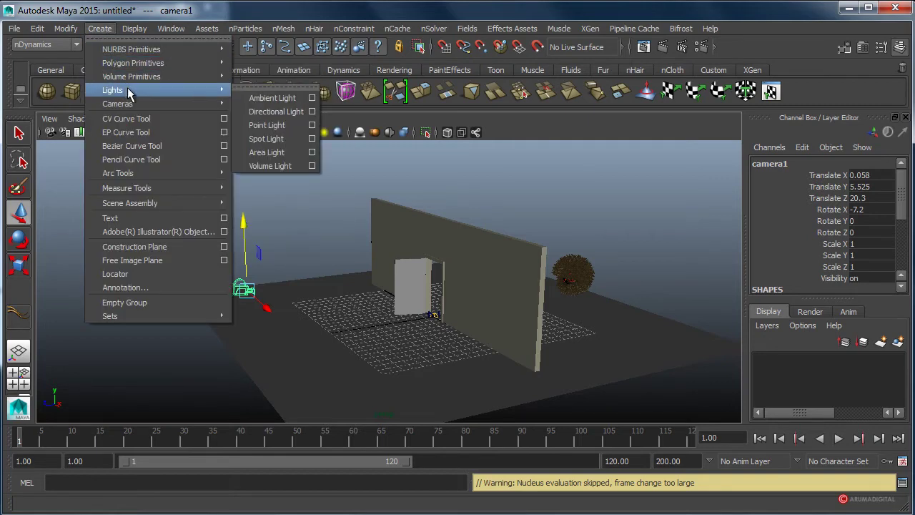
pyautogui.click(266, 125)
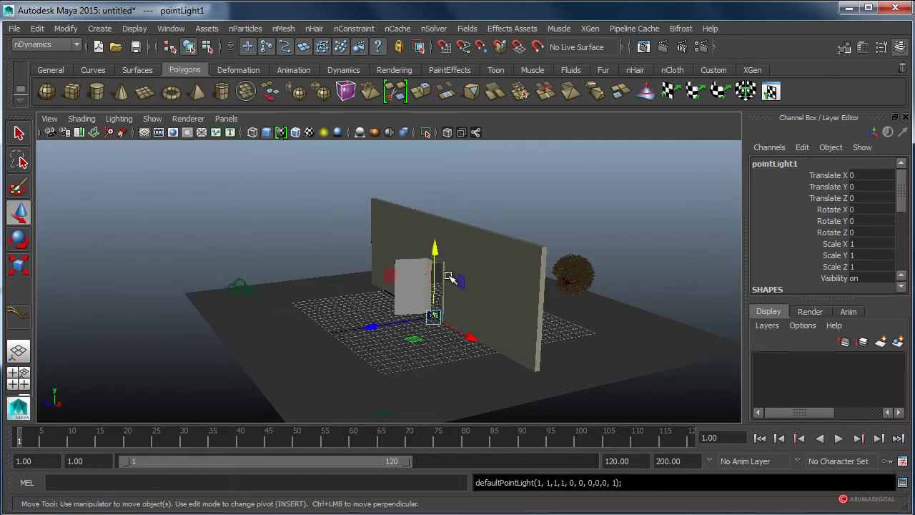
pyautogui.moveTo(360, 336); pyautogui.dragTo(272, 340)
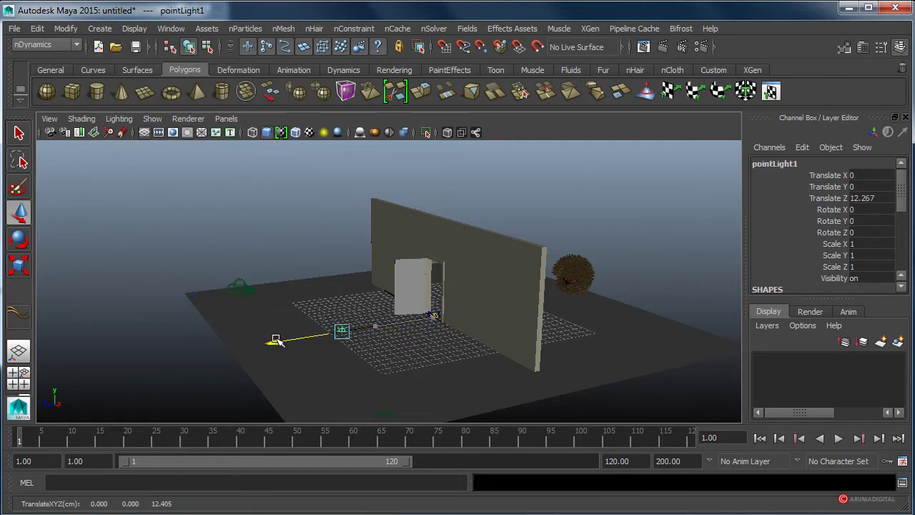
pyautogui.moveTo(341, 275); pyautogui.dragTo(340, 228)
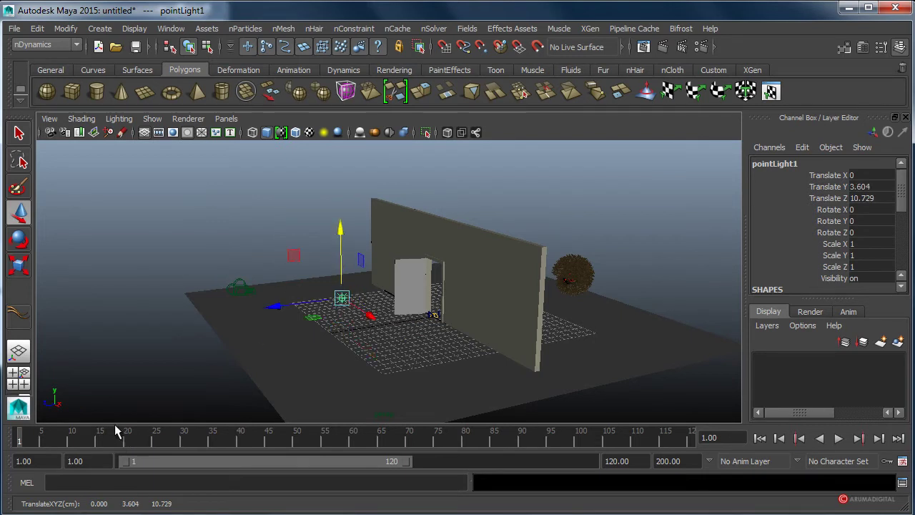
# At frame 30, move the light back and higher to Y 7.409, Z 22.682, then return to frame 1
pyautogui.click(183, 442)
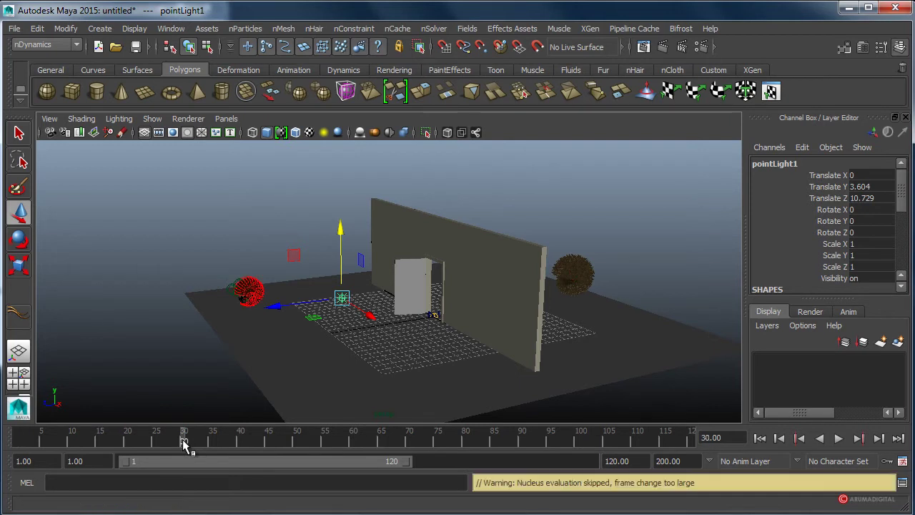
pyautogui.moveTo(286, 304); pyautogui.dragTo(153, 317)
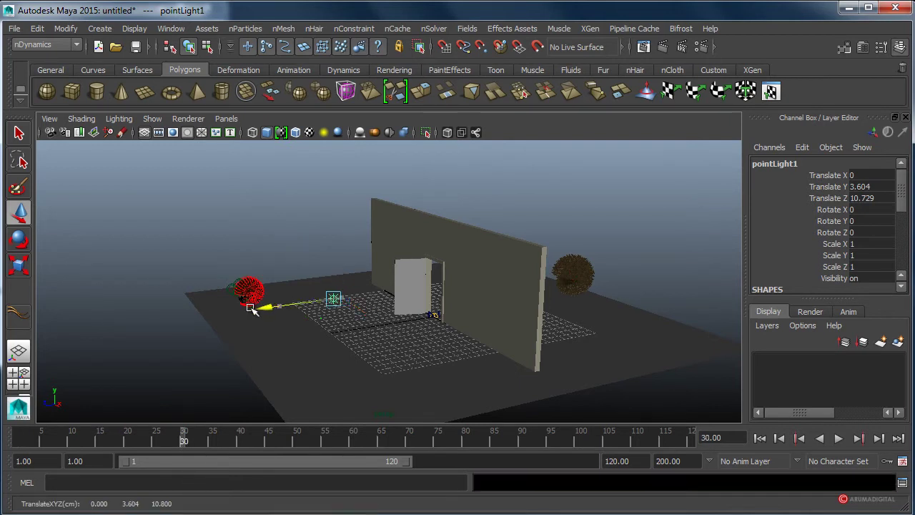
pyautogui.moveTo(218, 245); pyautogui.dragTo(222, 207)
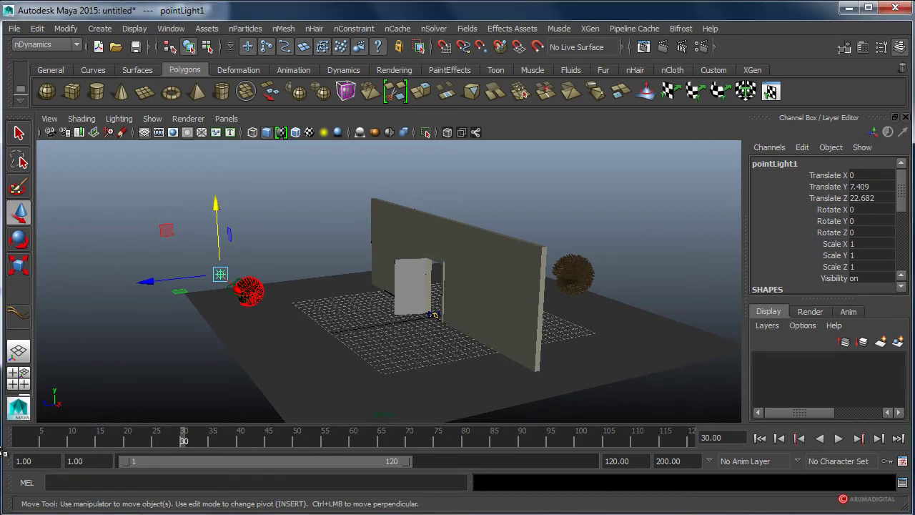
pyautogui.hotkey('alt', 'shift', 'v')
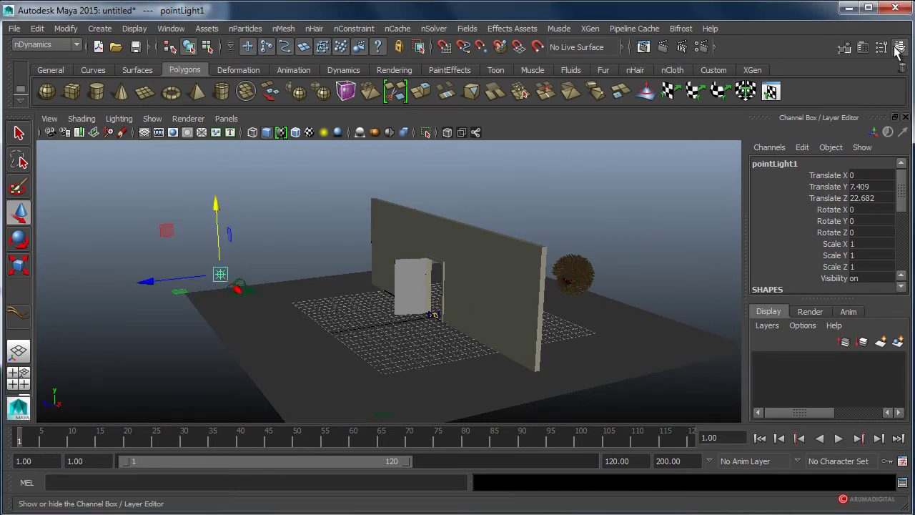
# Set pointLightShape1 intensity to 3.262 and its Decay Rate to Linear
pyautogui.click(863, 47)
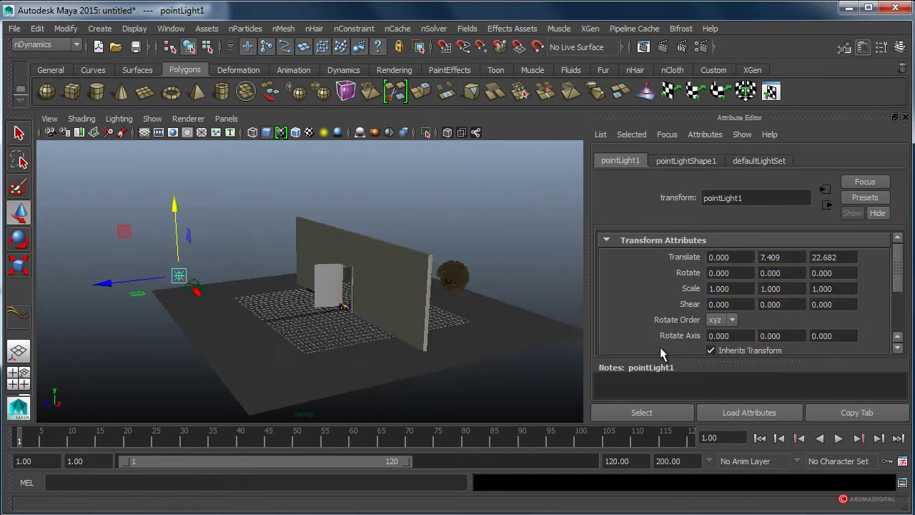
pyautogui.click(688, 162)
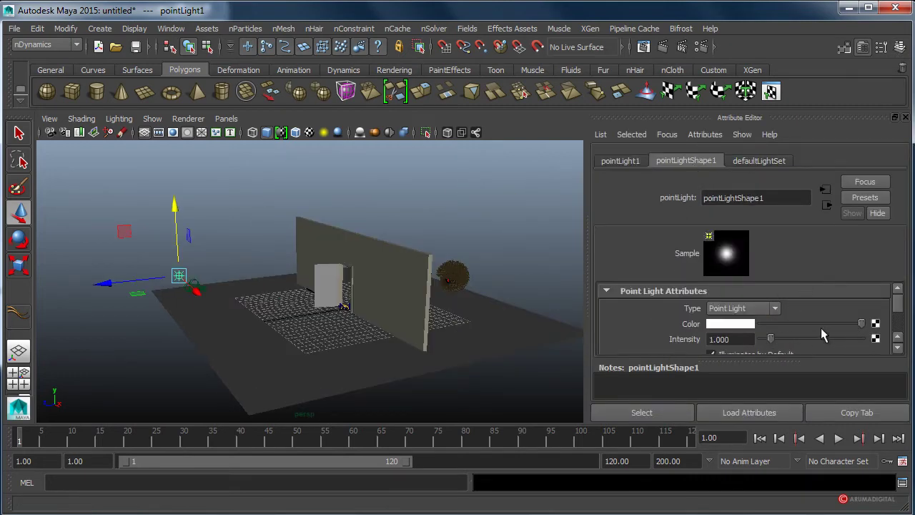
pyautogui.moveTo(767, 341); pyautogui.dragTo(778, 344)
pyautogui.scroll(-3, 640, 309)
pyautogui.scroll(2, 640, 308)
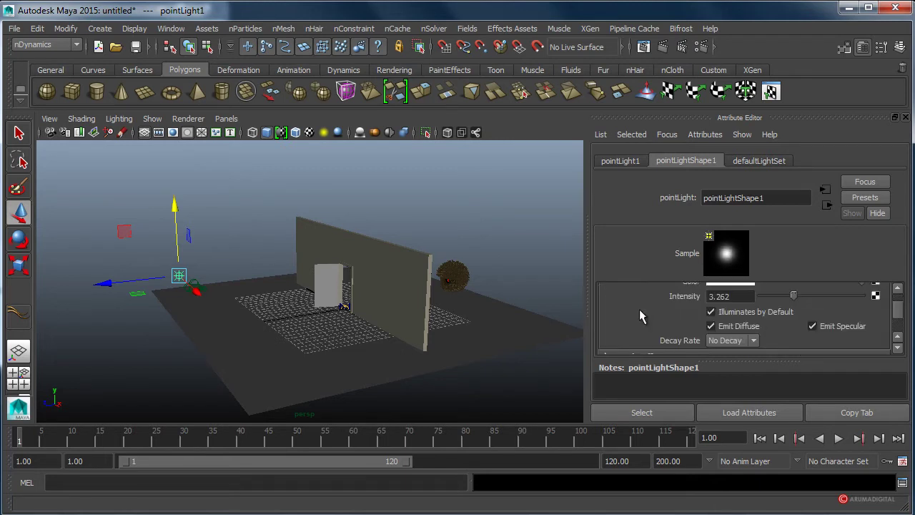
pyautogui.scroll(-2, 640, 309)
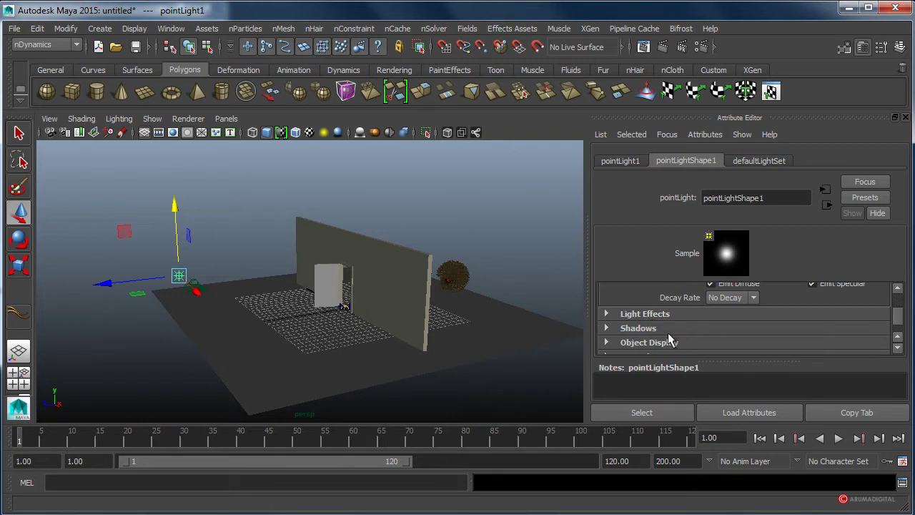
pyautogui.scroll(-2, 668, 337)
pyautogui.scroll(2, 671, 341)
pyautogui.scroll(1, 671, 340)
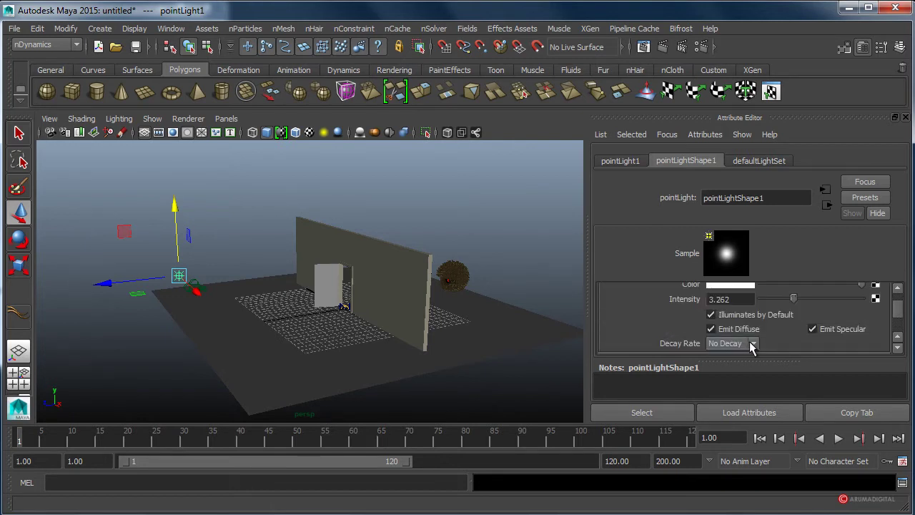
pyautogui.click(751, 343)
pyautogui.click(730, 367)
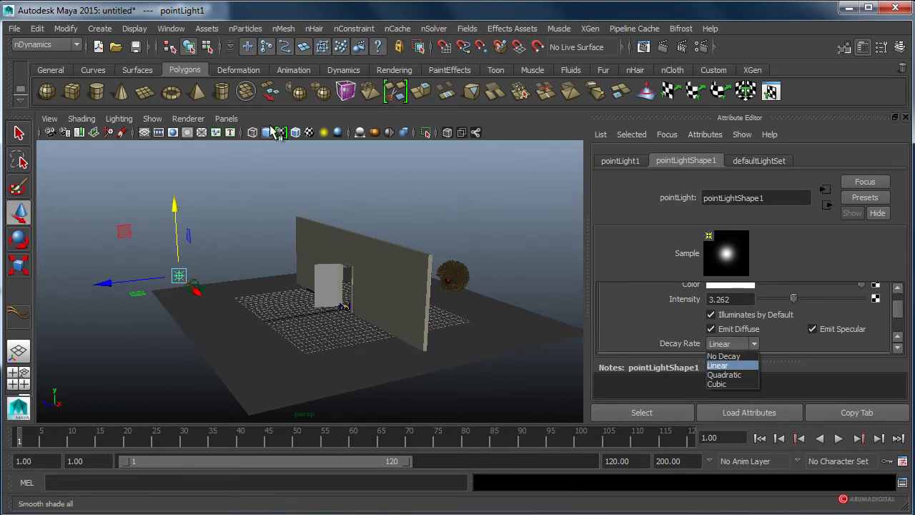
# Look through camera1 in the viewport via Panels > Perspective
pyautogui.click(733, 367)
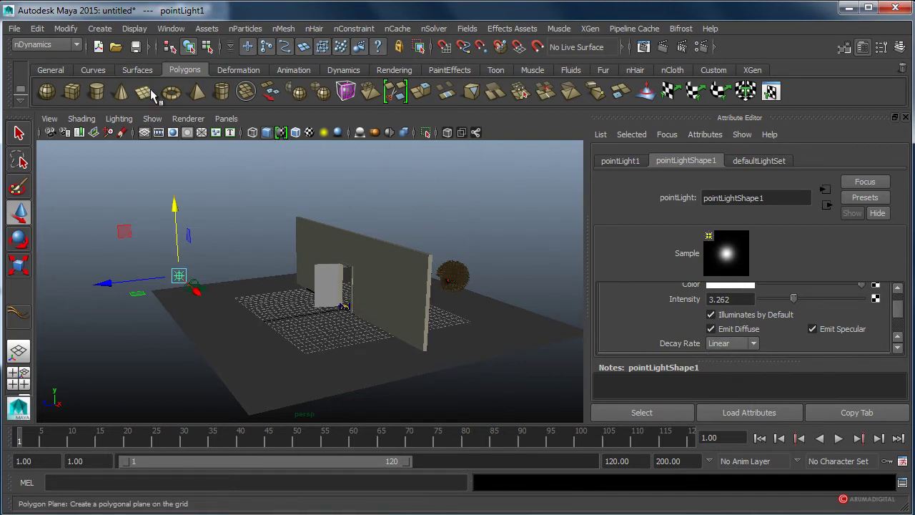
pyautogui.click(226, 118)
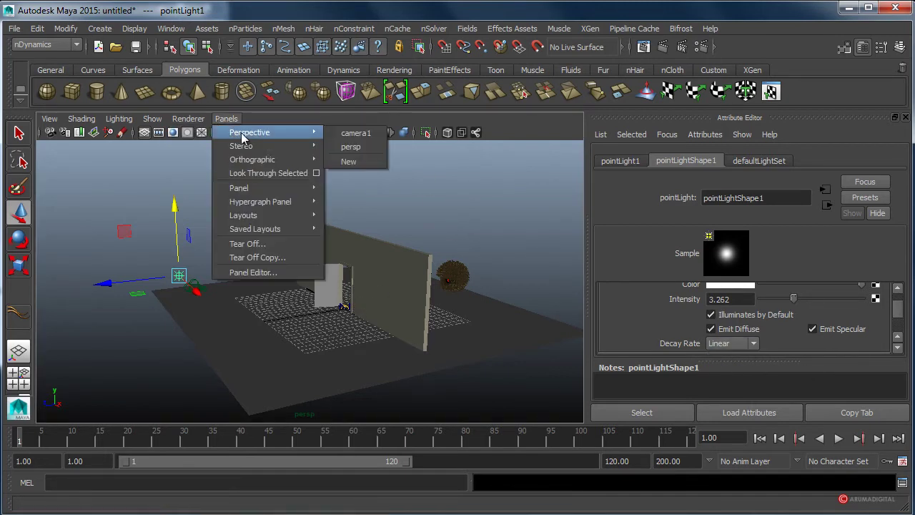
pyautogui.click(358, 135)
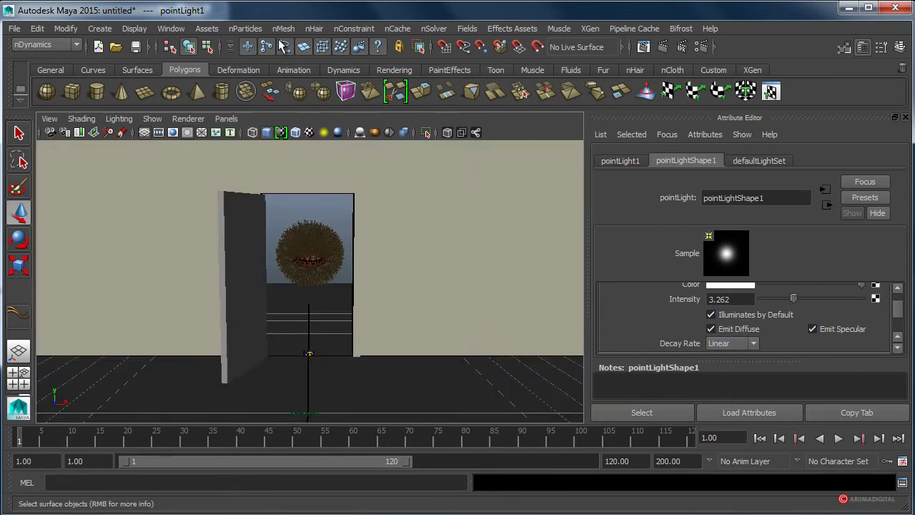
# Switch to the Rendering menu set and test-render the current frame from camera1
pyautogui.click(43, 45)
pyautogui.click(31, 94)
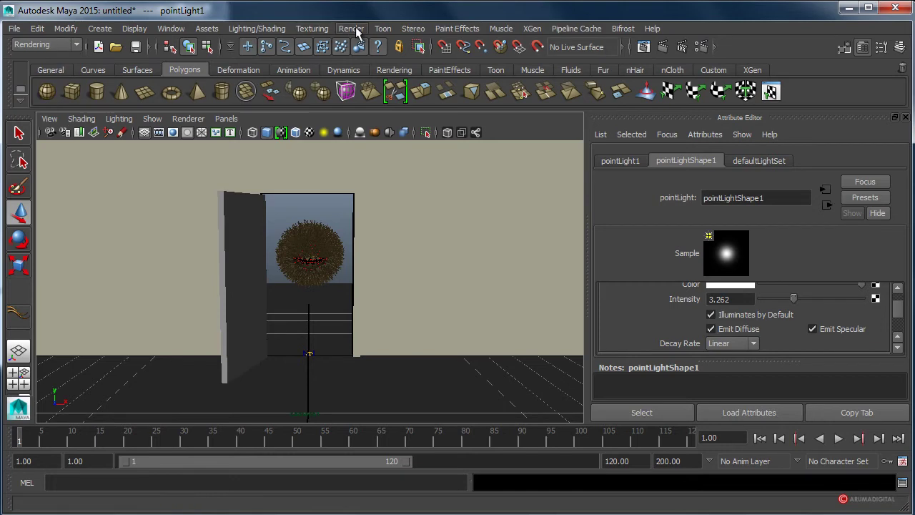
pyautogui.click(351, 29)
pyautogui.click(379, 47)
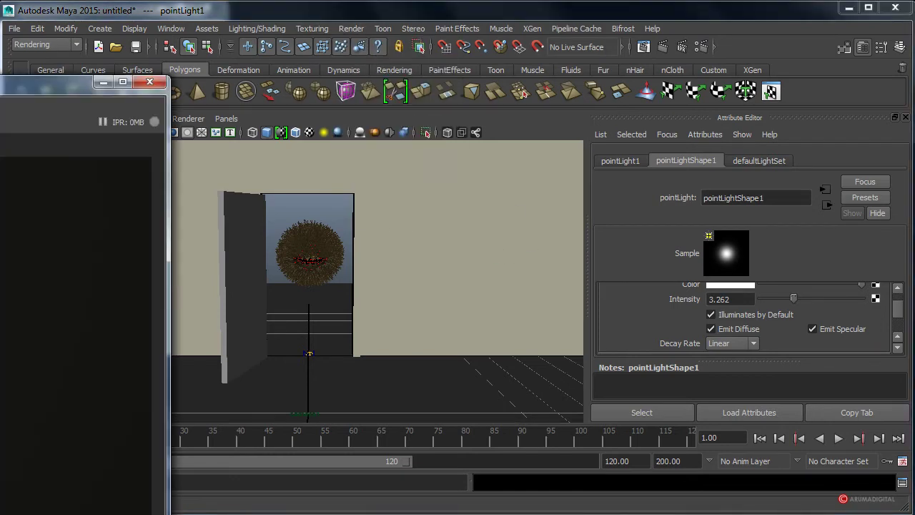
pyautogui.click(122, 81)
pyautogui.moveTo(651, 10); pyautogui.dragTo(626, 5)
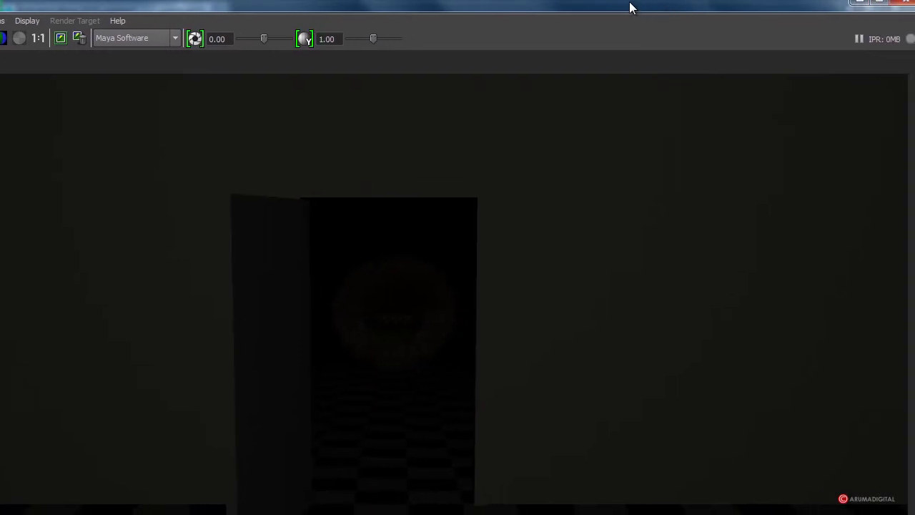
pyautogui.click(899, 9)
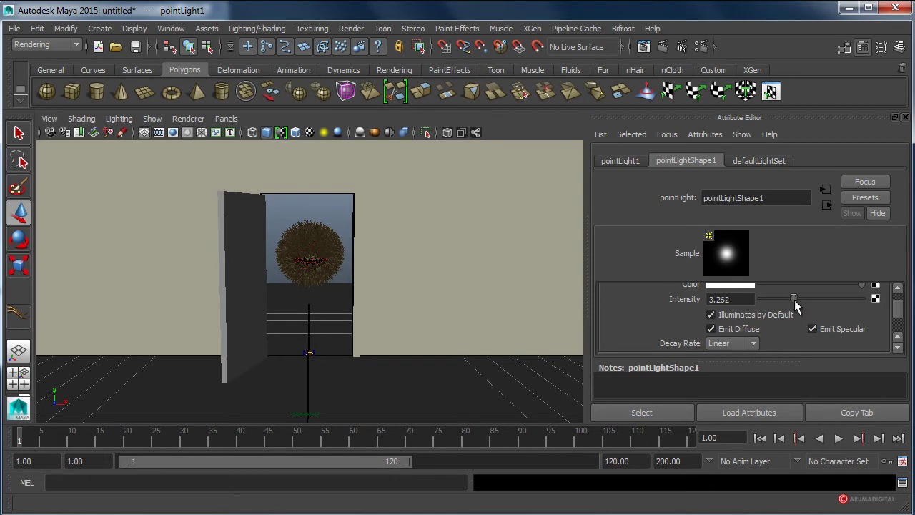
# Raise the point light's intensity to 5.390 and render the current frame again
pyautogui.moveTo(793, 298); pyautogui.dragTo(815, 306)
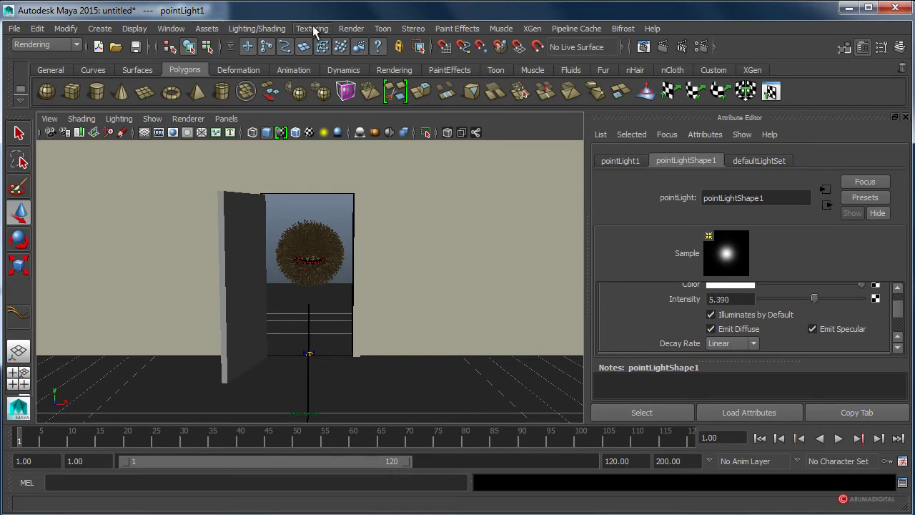
pyautogui.click(351, 28)
pyautogui.click(361, 47)
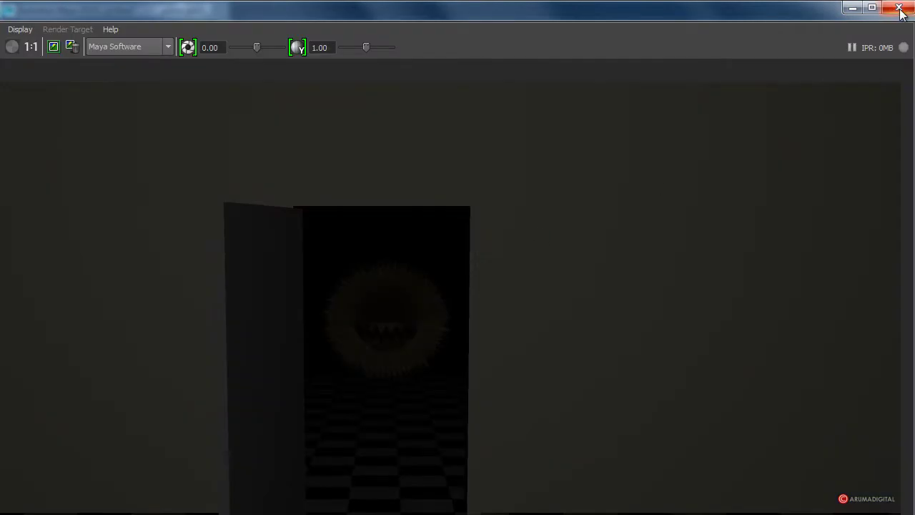
# Change the point light's Decay Rate to Quadratic and test-render the frame
pyautogui.click(899, 9)
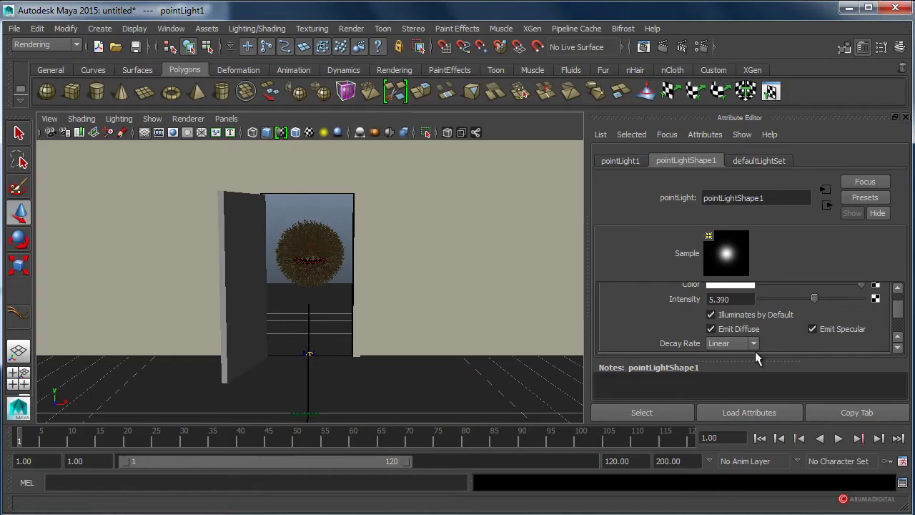
pyautogui.click(752, 343)
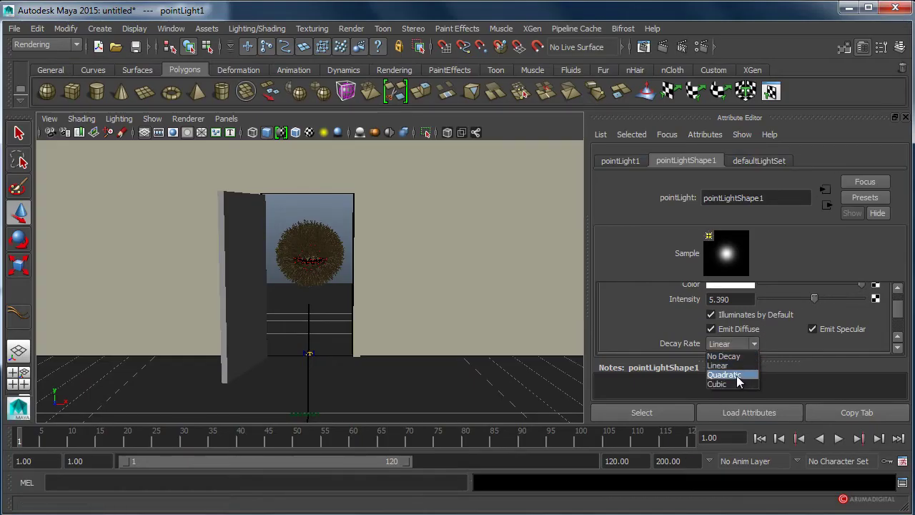
pyautogui.click(738, 374)
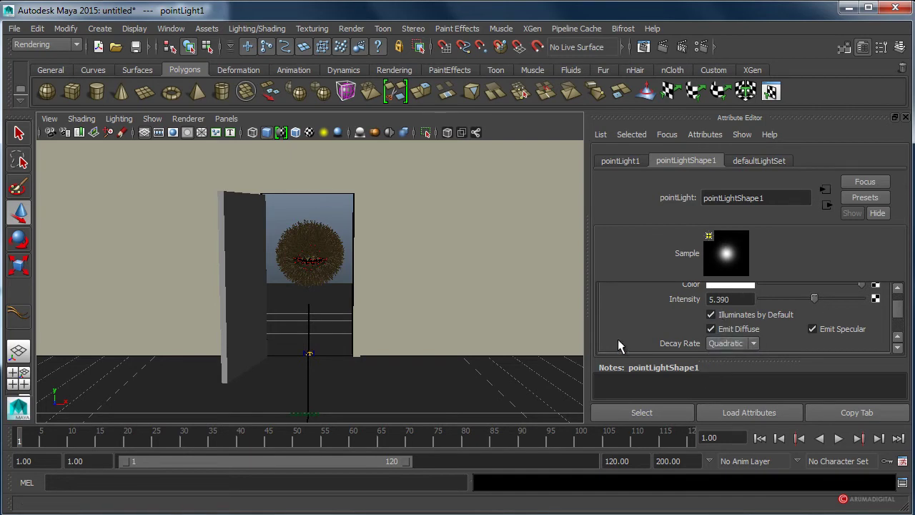
pyautogui.click(361, 28)
pyautogui.click(373, 47)
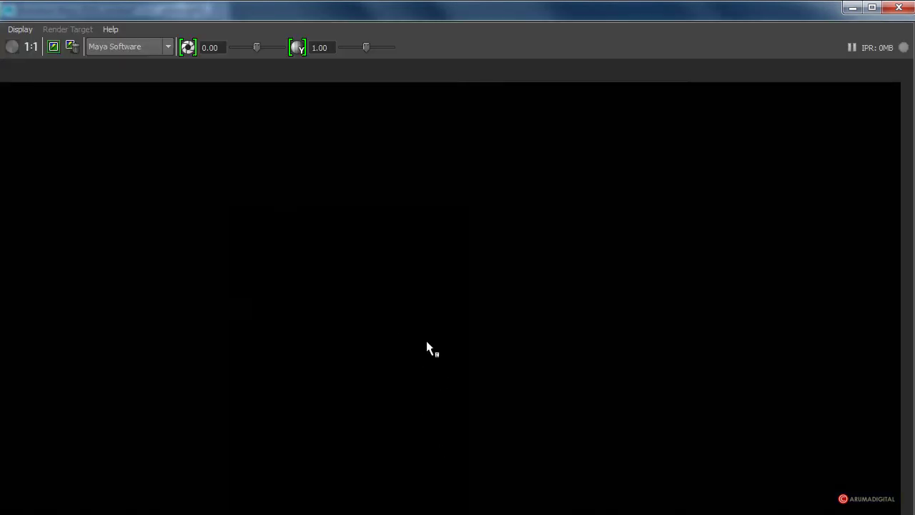
pyautogui.click(898, 7)
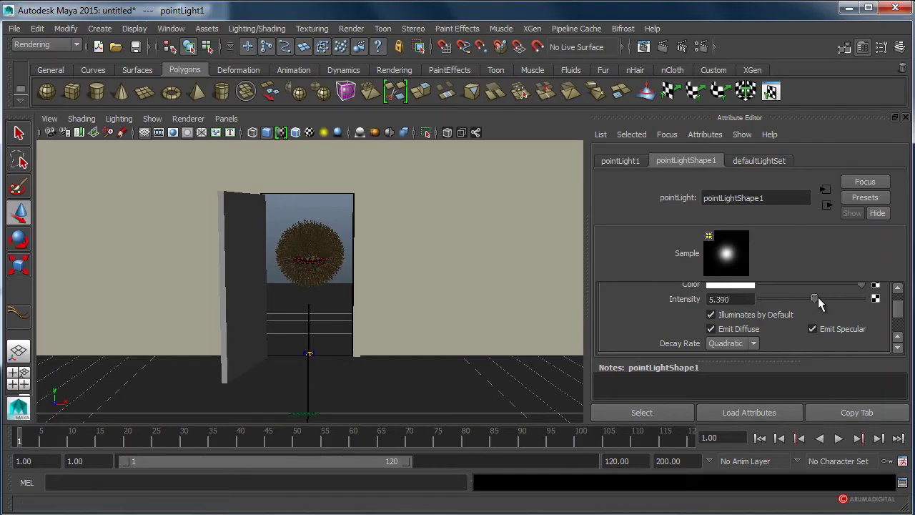
# Raise the light intensity to 10.000 and render the frame again
pyautogui.moveTo(819, 298); pyautogui.dragTo(865, 299)
pyautogui.click(352, 29)
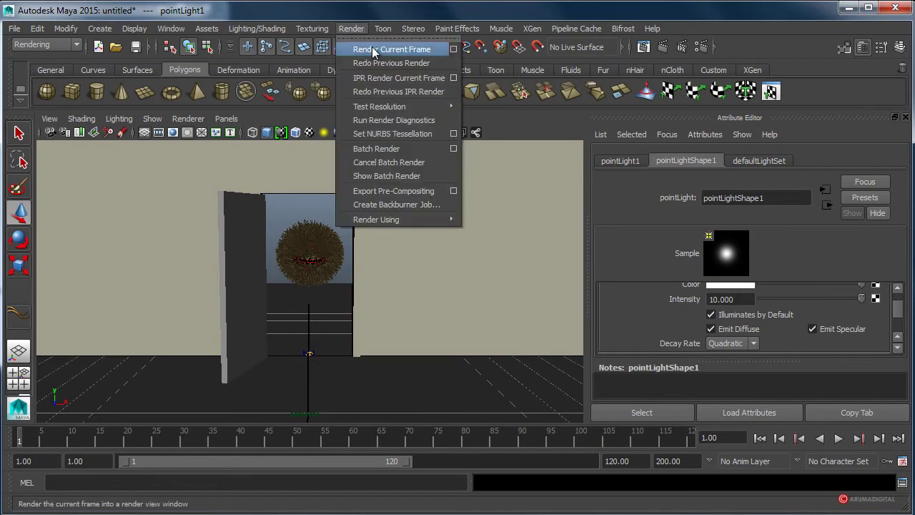
pyautogui.click(374, 50)
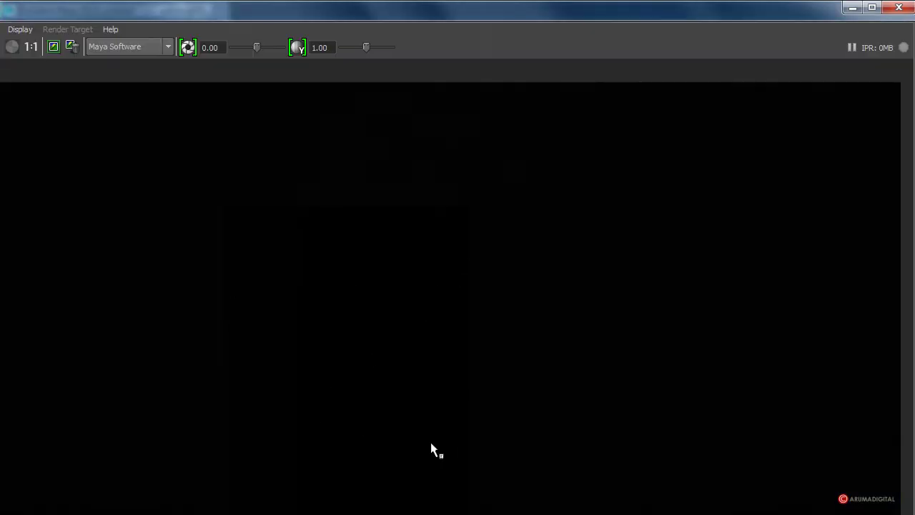
pyautogui.click(907, 13)
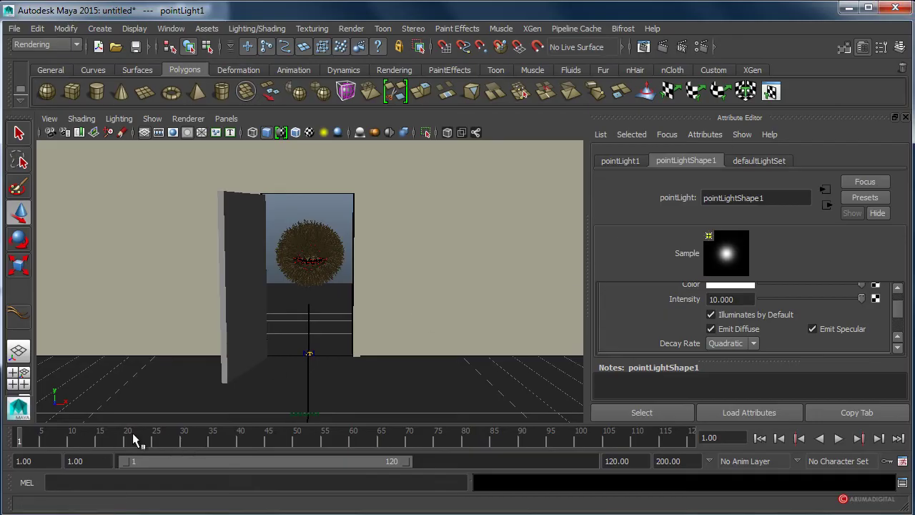
# Play the animation, stop at frame 22, and test-render that frame
pyautogui.click(841, 441)
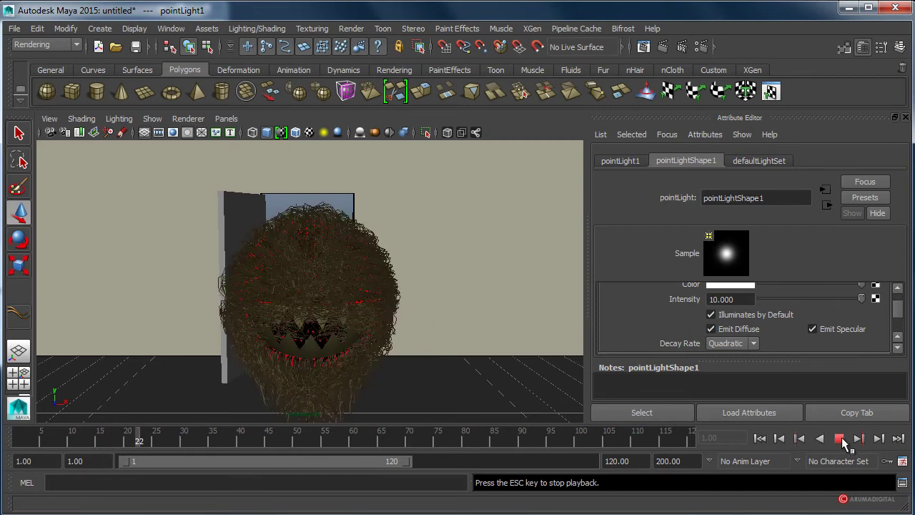
pyautogui.click(842, 437)
pyautogui.click(351, 28)
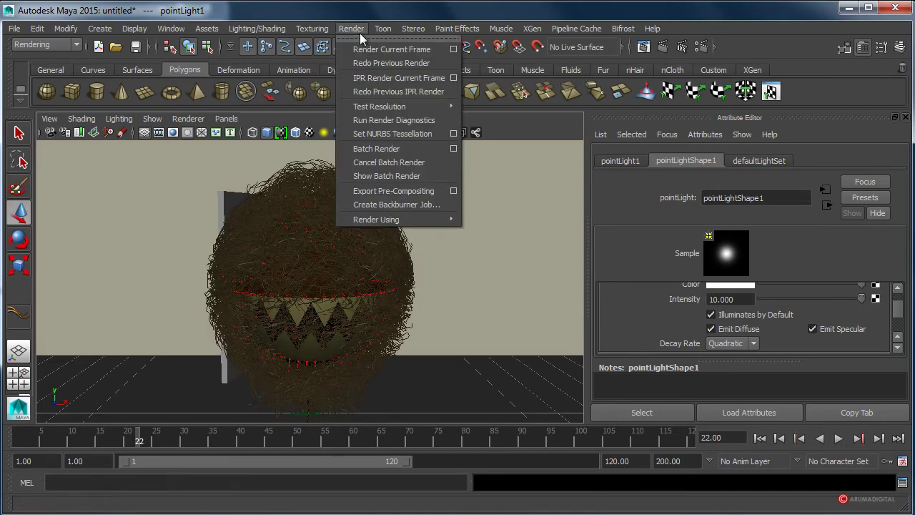
pyautogui.click(449, 312)
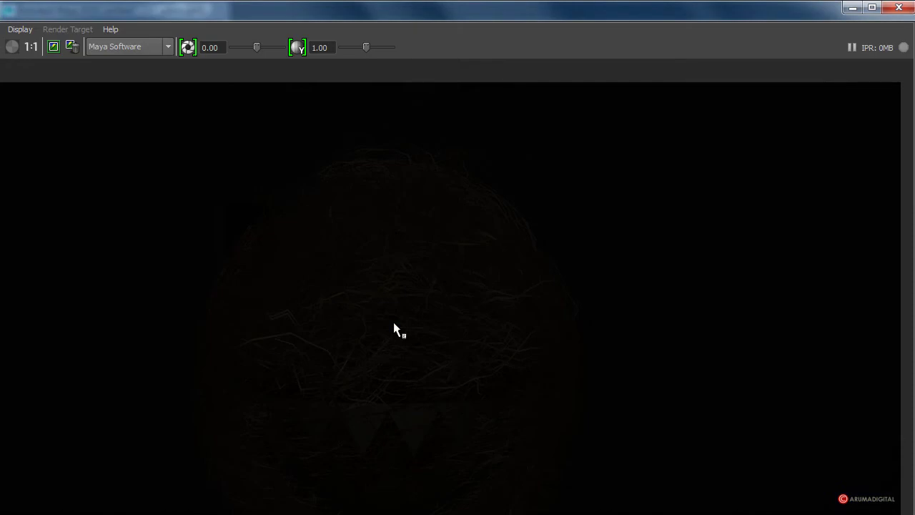
pyautogui.click(898, 8)
# Switch to the Select Tool, go to the four-view layout, and select the pfxHair1 hair
pyautogui.click(369, 370)
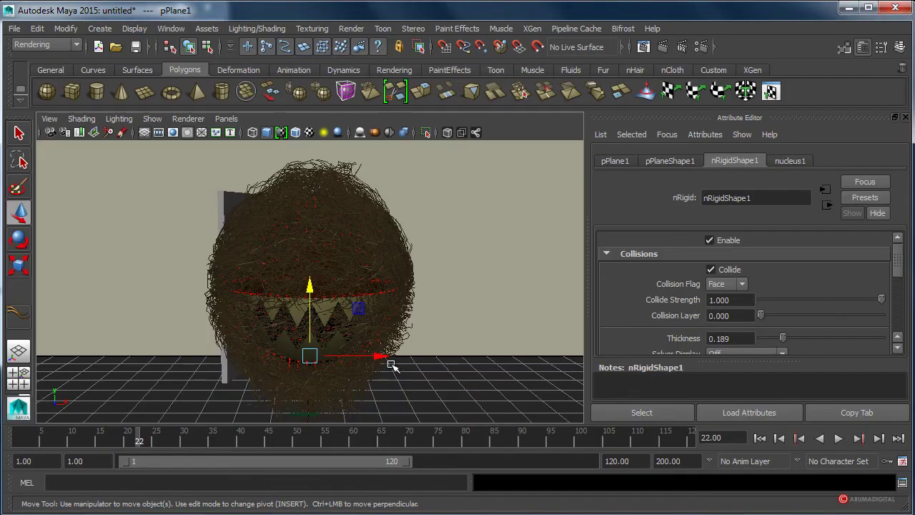
pyautogui.click(372, 197)
pyautogui.press('q')
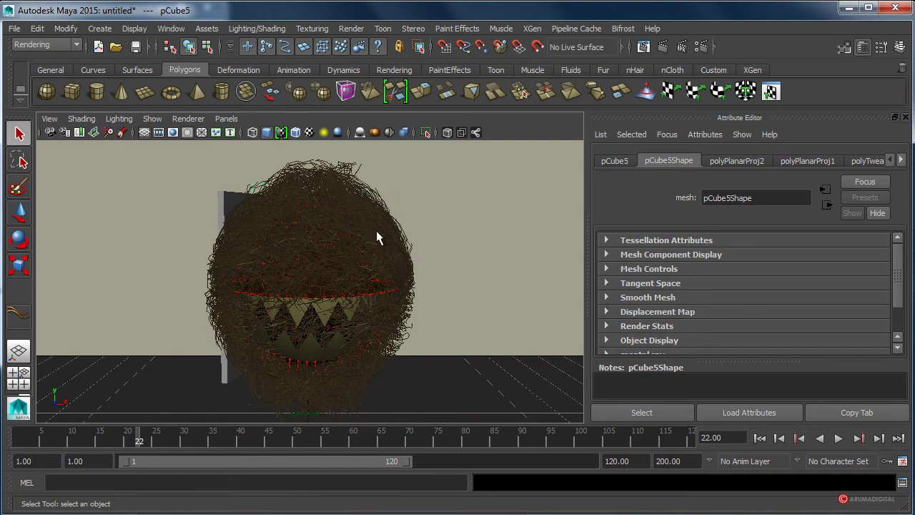
pyautogui.click(381, 358)
pyautogui.click(377, 359)
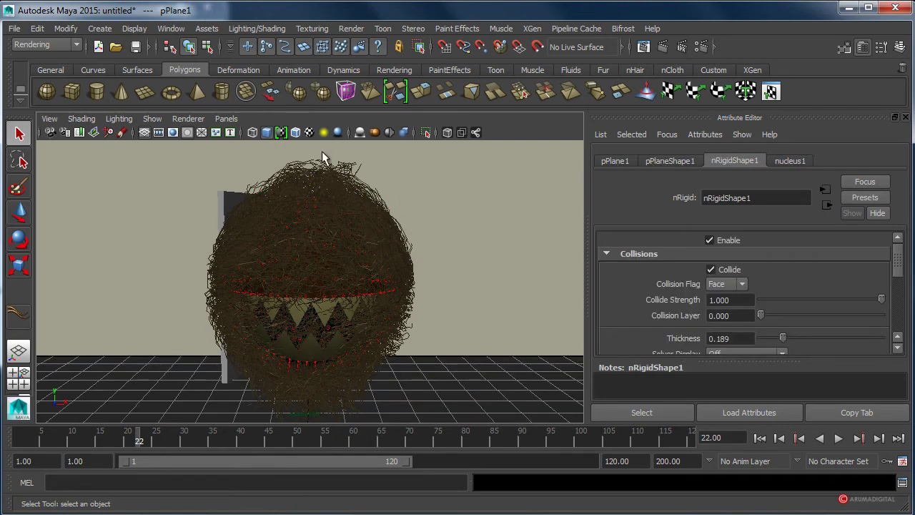
pyautogui.press('space')
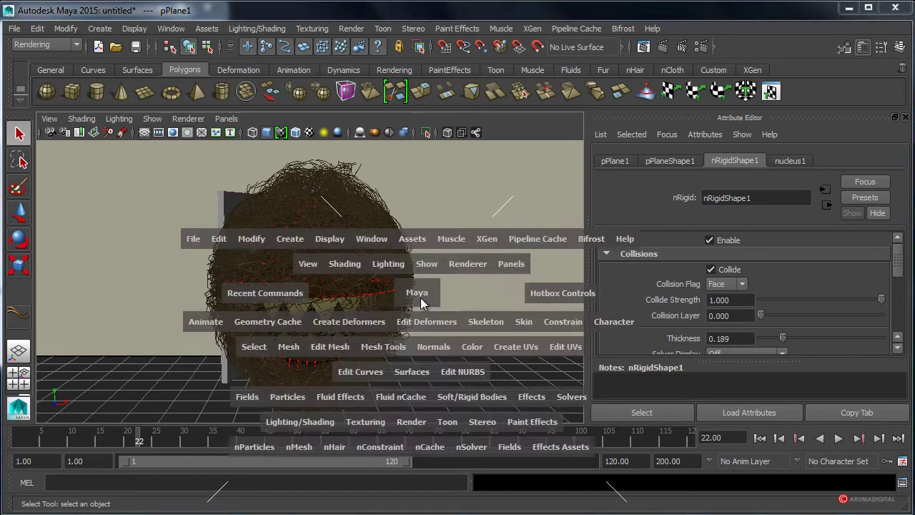
pyautogui.click(425, 365)
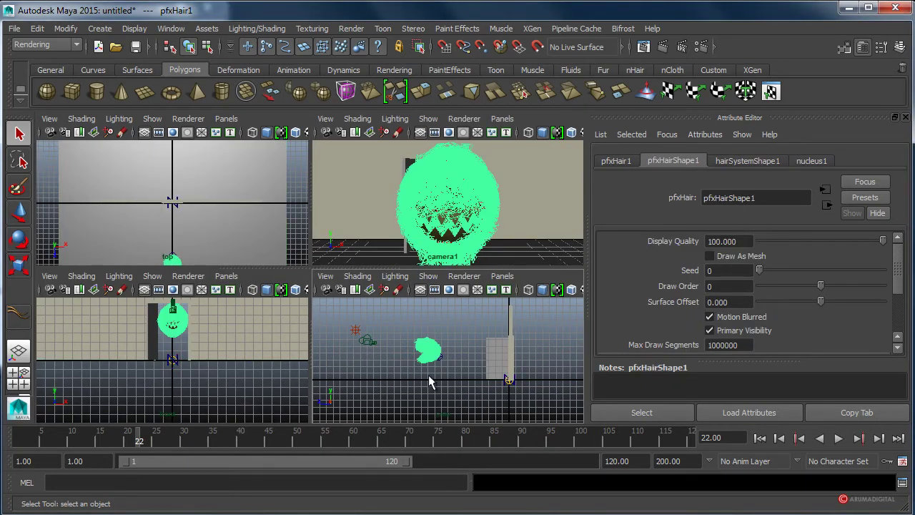
# Set hairSystemShape1's Sub Segments to 2
pyautogui.click(429, 379)
pyautogui.click(427, 368)
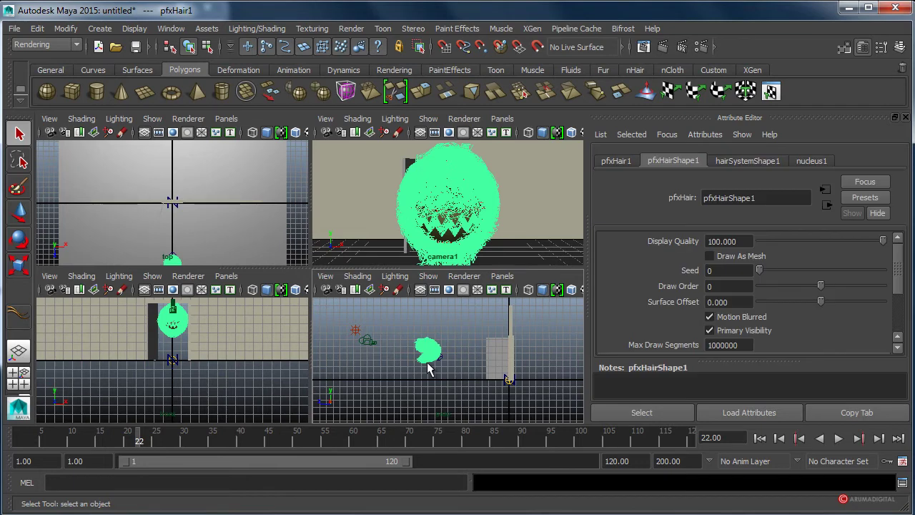
pyautogui.click(763, 161)
pyautogui.scroll(3, 759, 311)
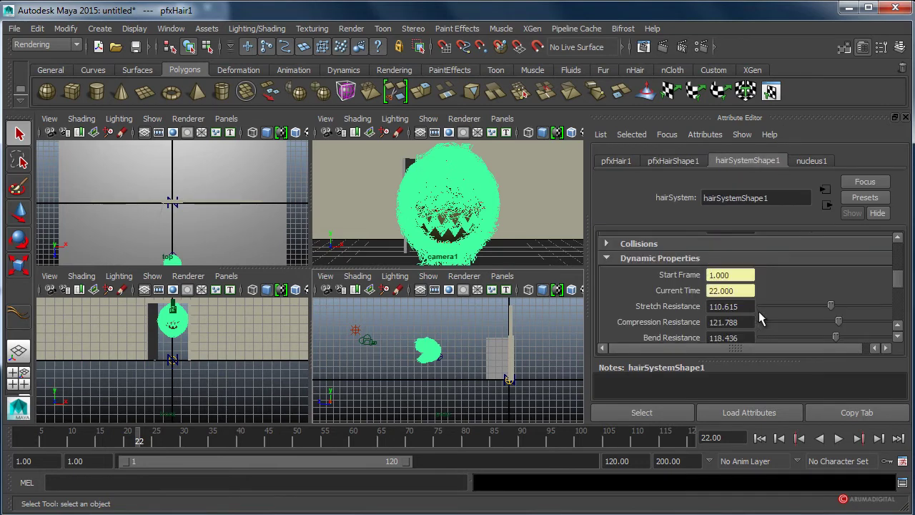
pyautogui.scroll(5, 759, 312)
pyautogui.scroll(5, 759, 311)
pyautogui.scroll(5, 759, 311)
pyautogui.scroll(-2, 758, 311)
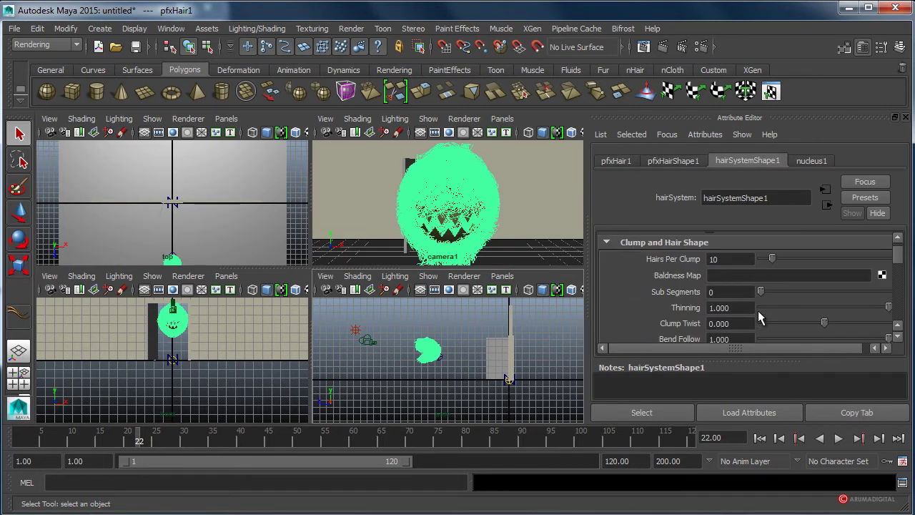
pyautogui.moveTo(765, 292); pyautogui.dragTo(771, 293)
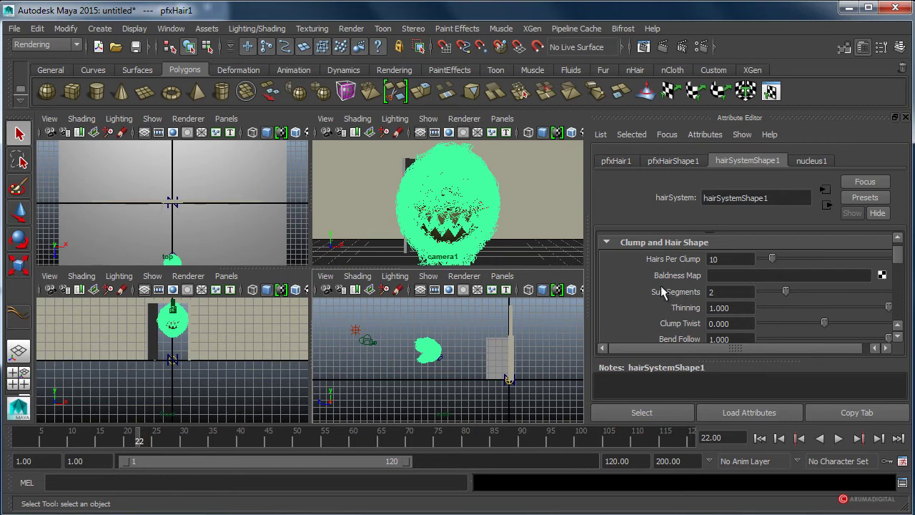
# Rewind the animation to frame 1
pyautogui.scroll(-2, 635, 283)
pyautogui.scroll(-2, 634, 283)
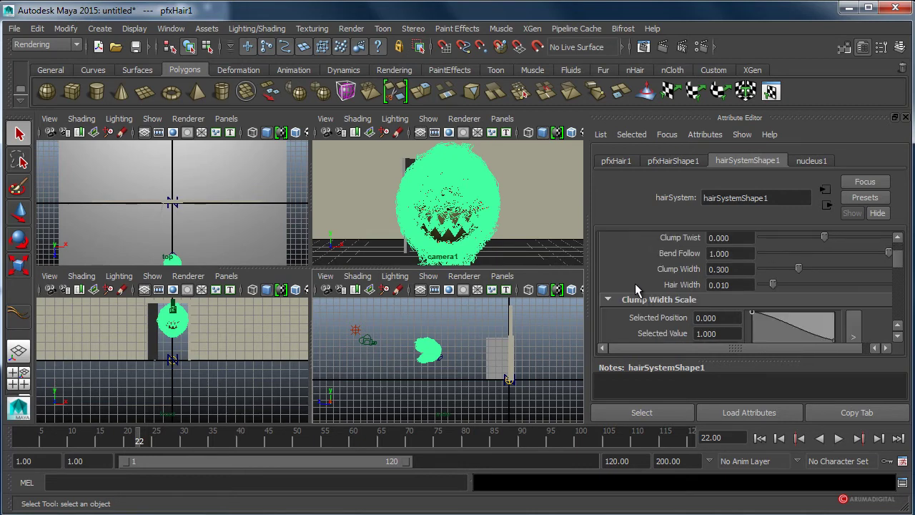
pyautogui.click(761, 438)
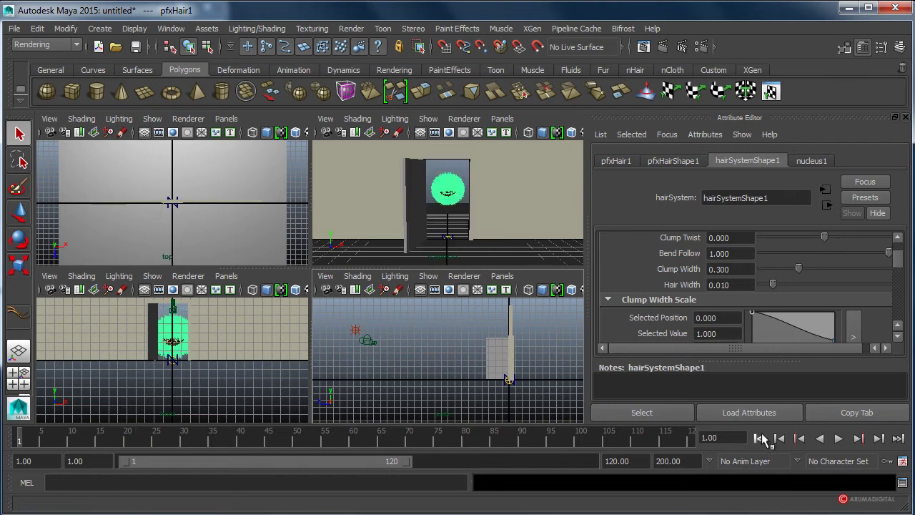
# Play the hair simulation to frame 24 and test-render it from the maximized camera view
pyautogui.click(839, 438)
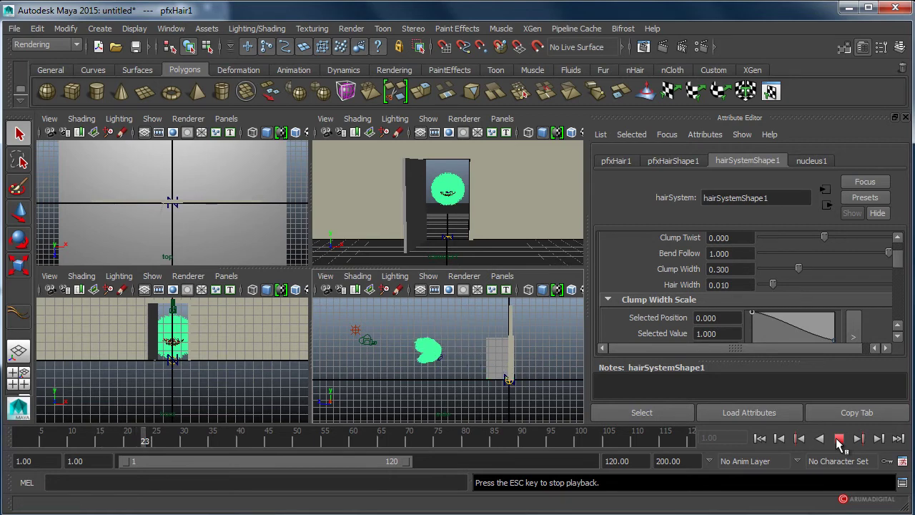
pyautogui.click(838, 439)
pyautogui.press('space')
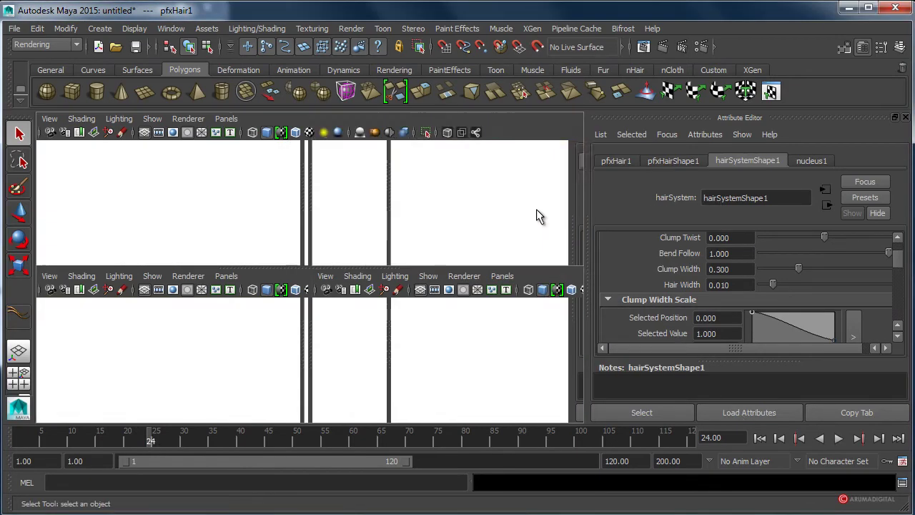
pyautogui.click(351, 28)
pyautogui.click(372, 50)
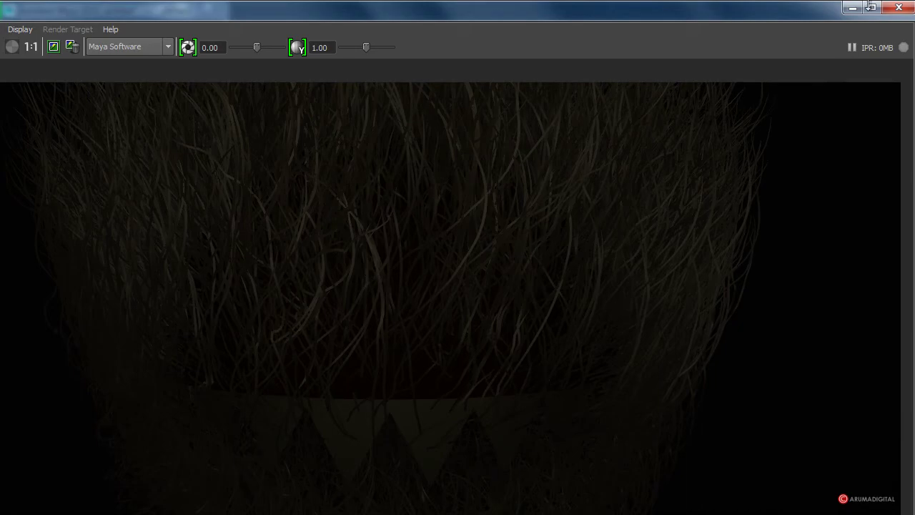
pyautogui.click(899, 7)
pyautogui.press('space')
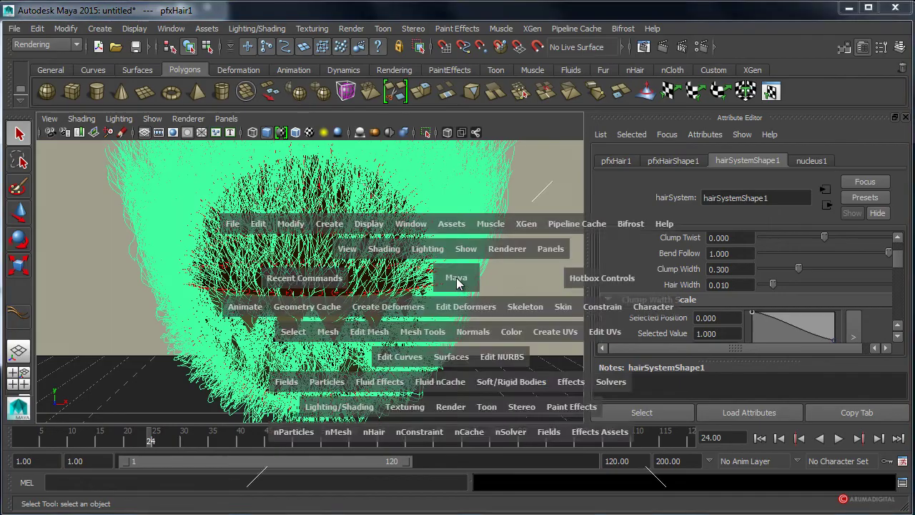
# Set the point light's Intensity to 15
pyautogui.click(366, 339)
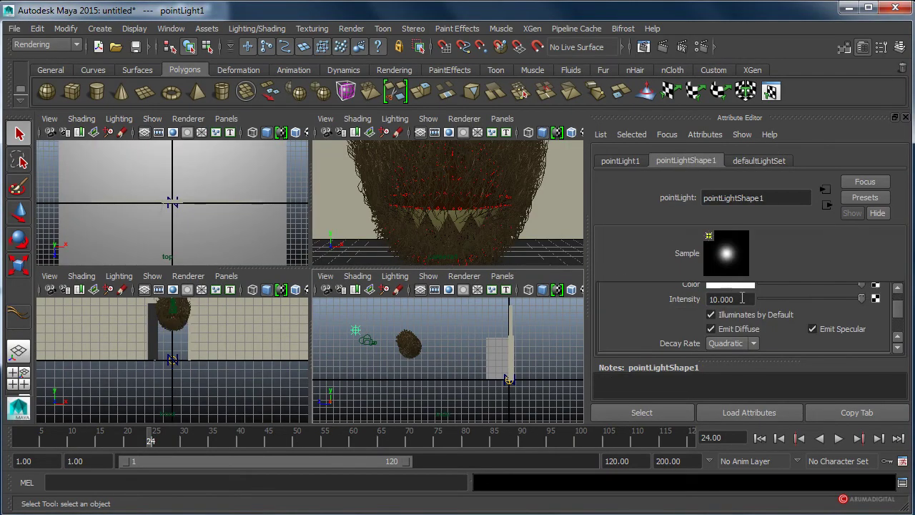
pyautogui.scroll(-1, 781, 303)
pyautogui.doubleClick(733, 298)
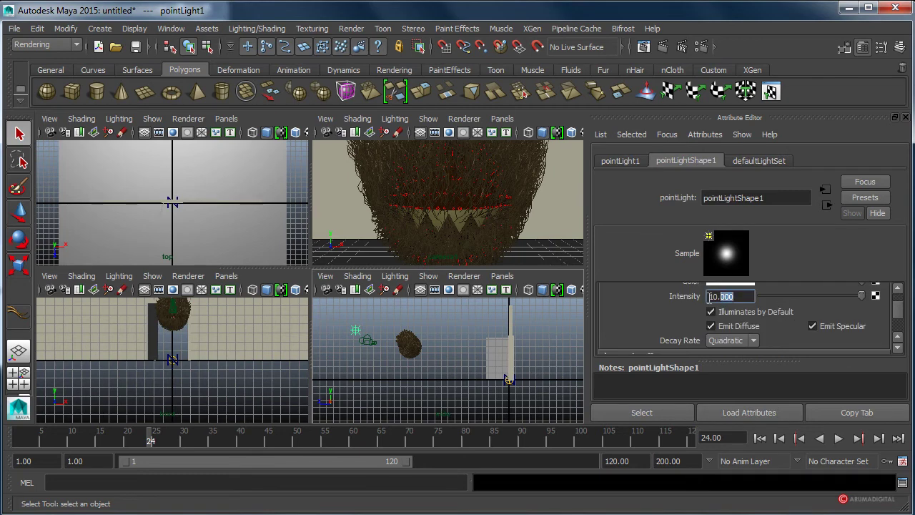
pyautogui.write('15')
pyautogui.press('Return')
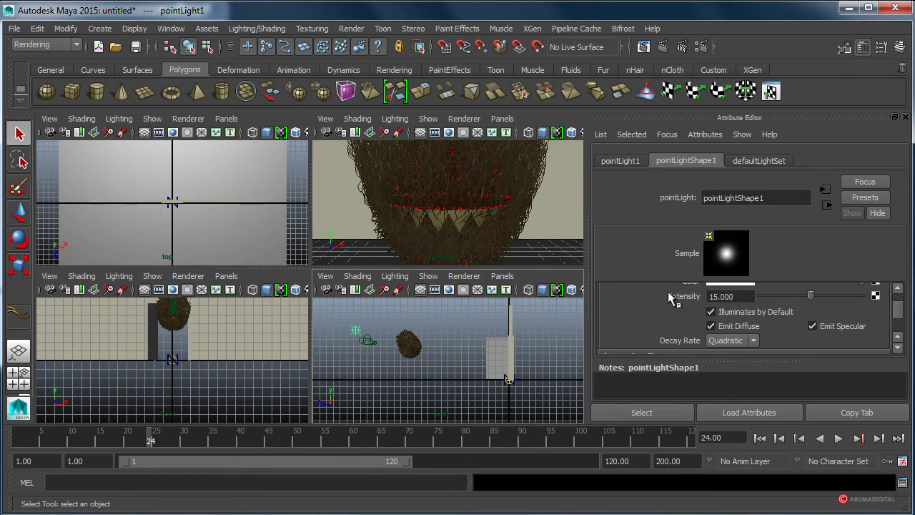
# Darken the Hair Color and Specular Color in hairSystemShape1's Shading section
pyautogui.click(486, 230)
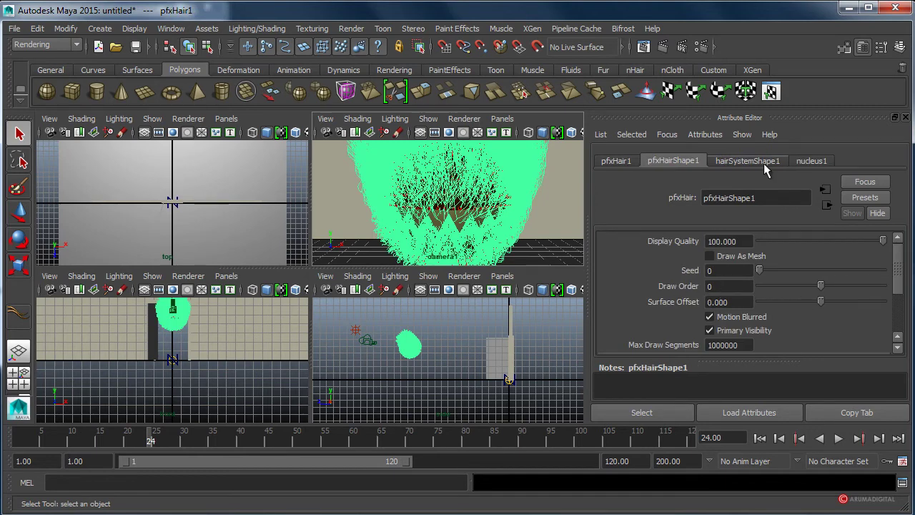
pyautogui.click(747, 160)
pyautogui.scroll(-3, 655, 333)
pyautogui.scroll(-4, 654, 331)
pyautogui.scroll(2, 655, 332)
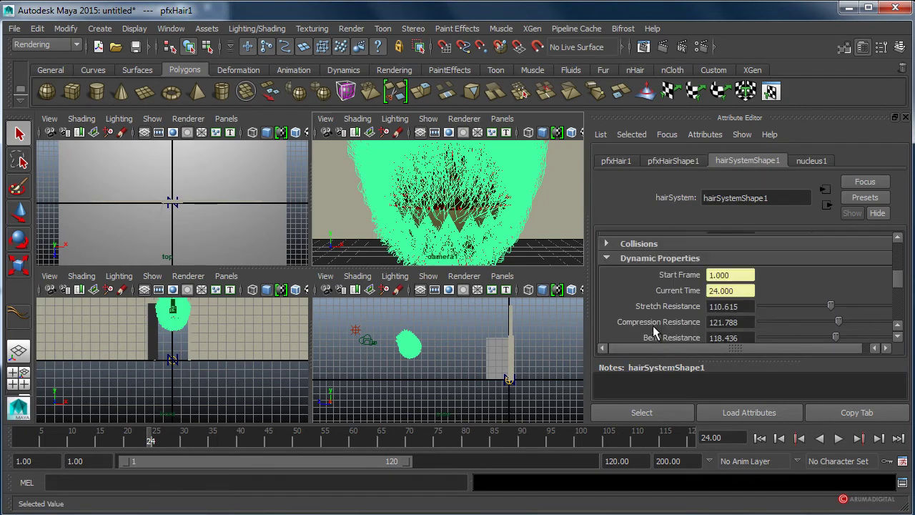
pyautogui.scroll(-2, 655, 332)
pyautogui.scroll(-3, 655, 332)
pyautogui.scroll(-3, 655, 332)
pyautogui.scroll(-4, 654, 333)
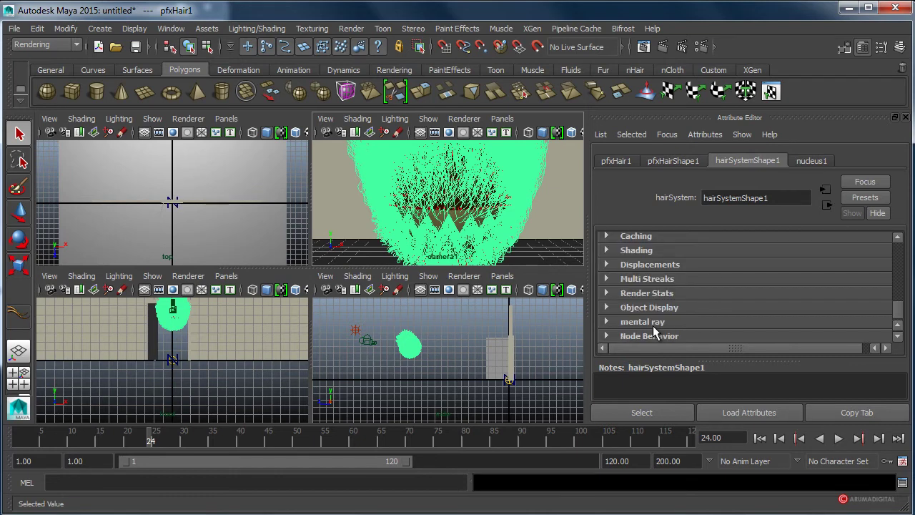
pyautogui.click(638, 250)
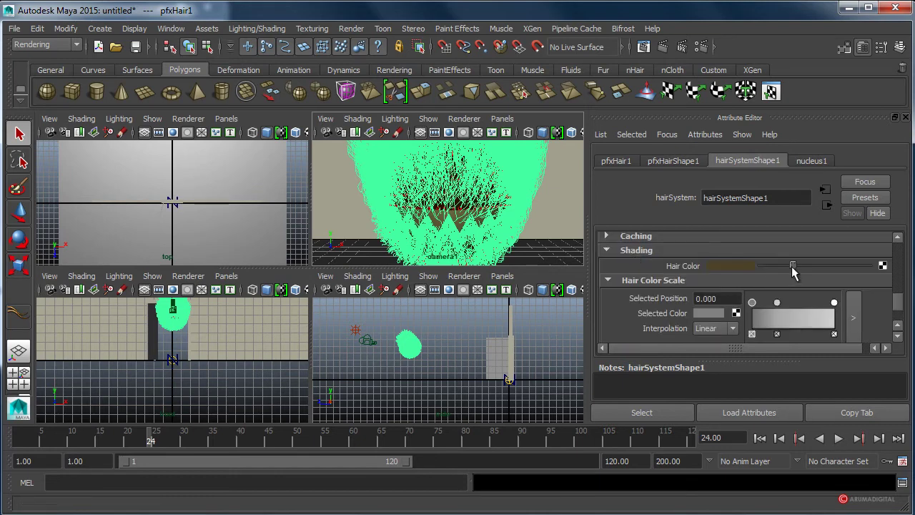
pyautogui.moveTo(785, 269); pyautogui.dragTo(780, 268)
pyautogui.scroll(-3, 660, 325)
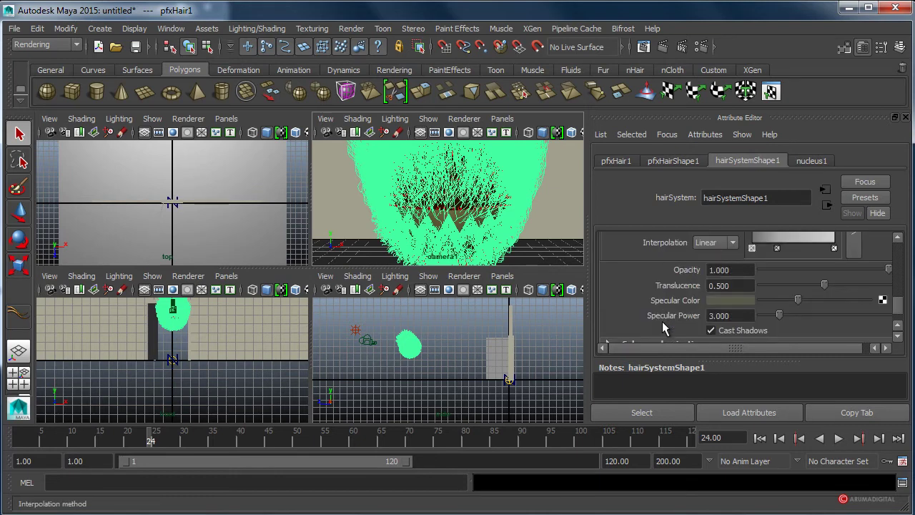
pyautogui.scroll(-2, 663, 327)
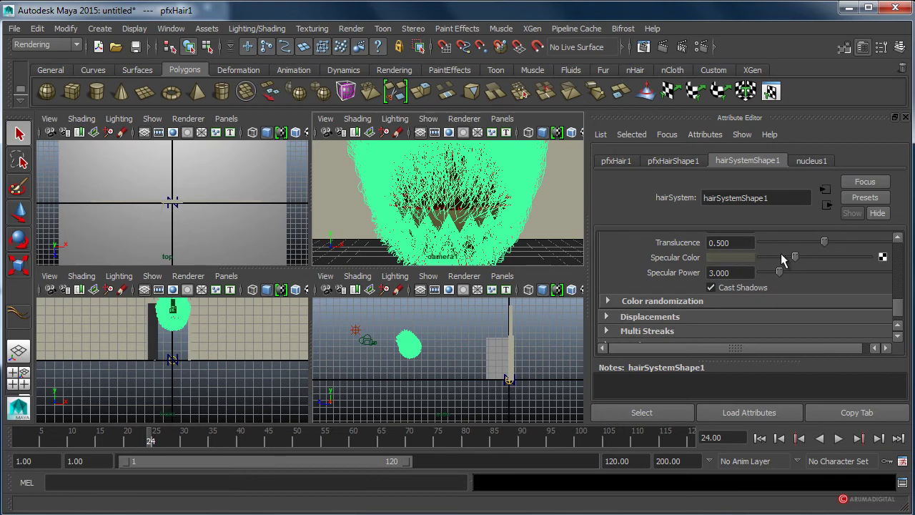
pyautogui.moveTo(798, 256); pyautogui.dragTo(779, 257)
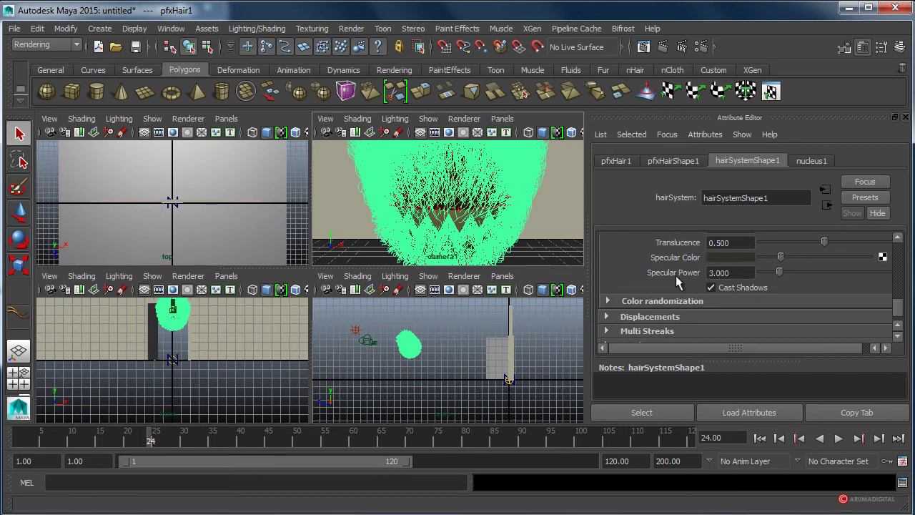
# Test-render frame 24 again to check the lighting and hair
pyautogui.click(351, 29)
pyautogui.click(392, 49)
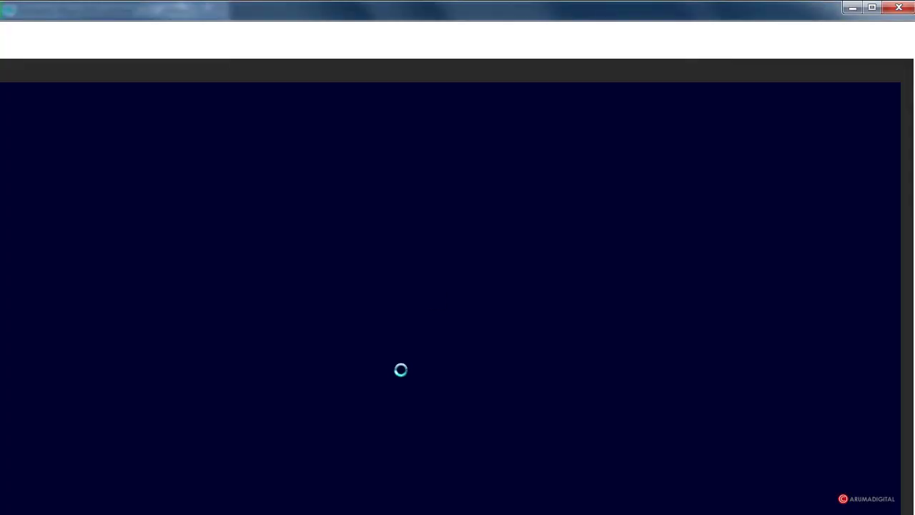
pyautogui.click(899, 7)
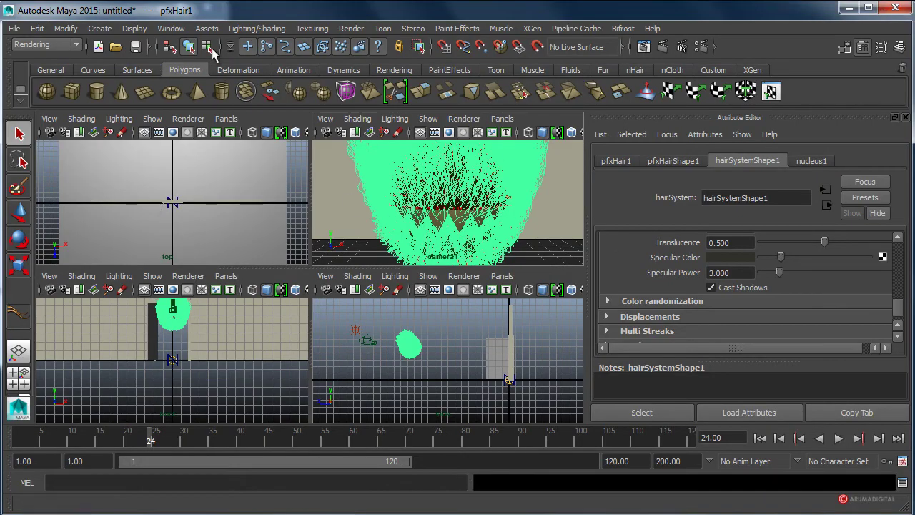
# Scale the hair strands down with the nDynamics Scale Hair Tool
pyautogui.click(66, 44)
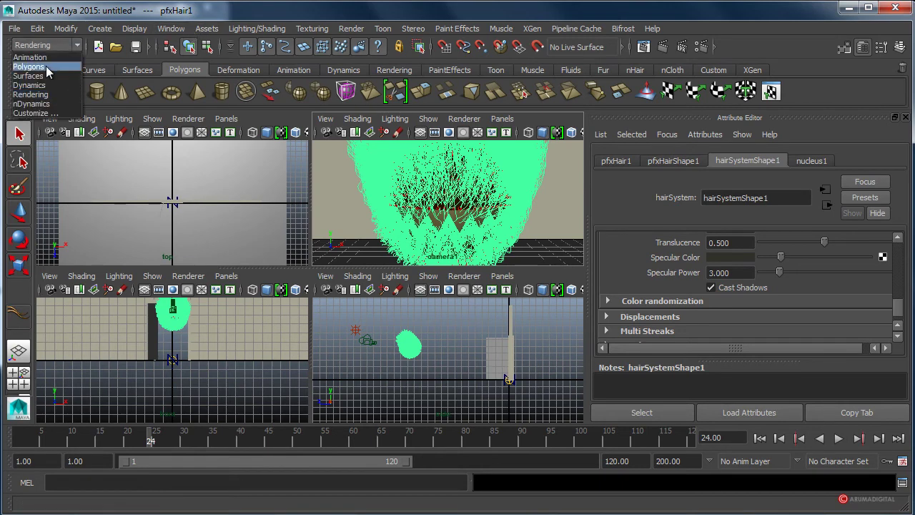
pyautogui.click(31, 104)
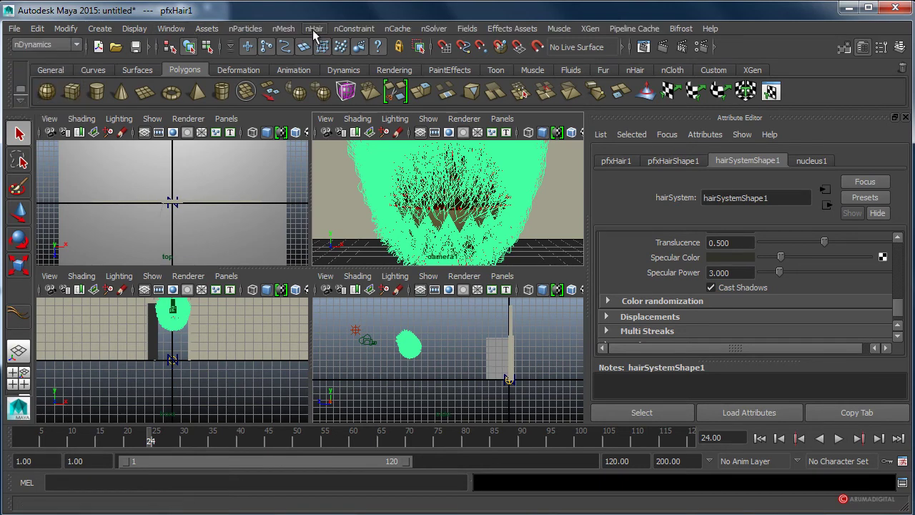
pyautogui.click(314, 28)
pyautogui.click(343, 61)
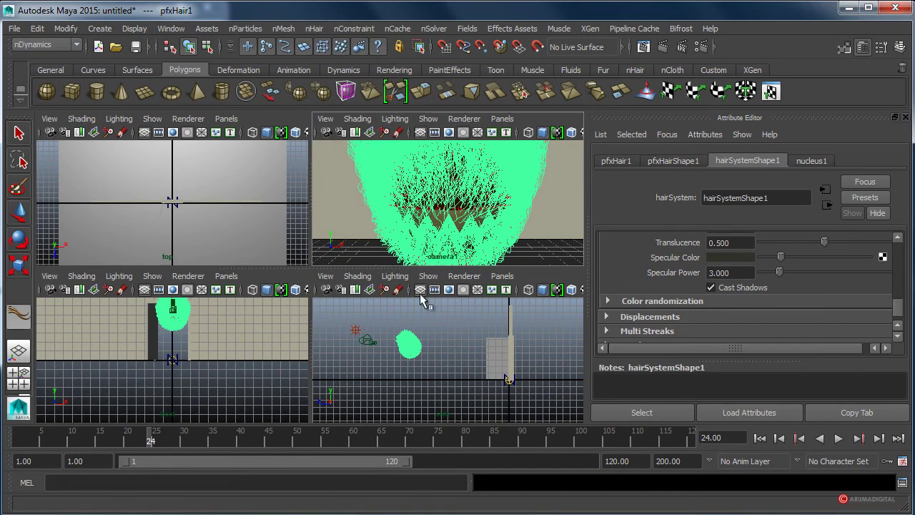
pyautogui.click(465, 186)
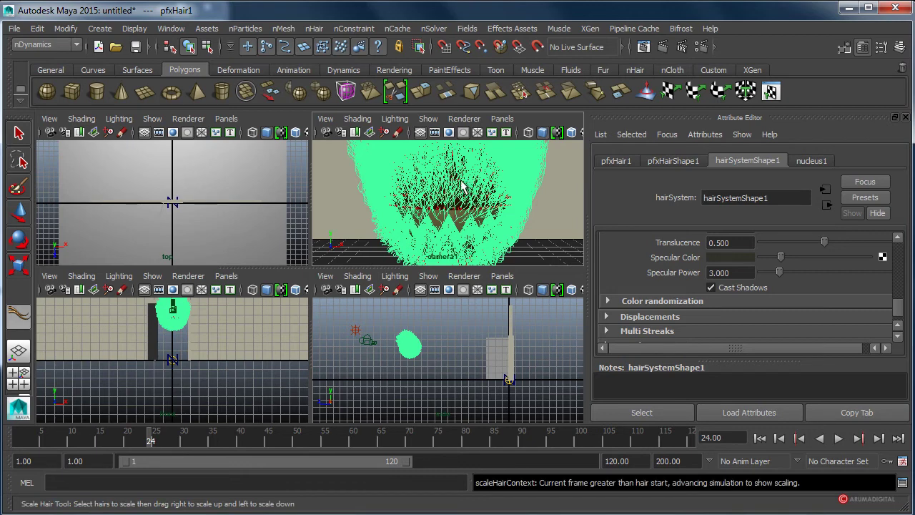
pyautogui.moveTo(464, 187); pyautogui.dragTo(437, 187)
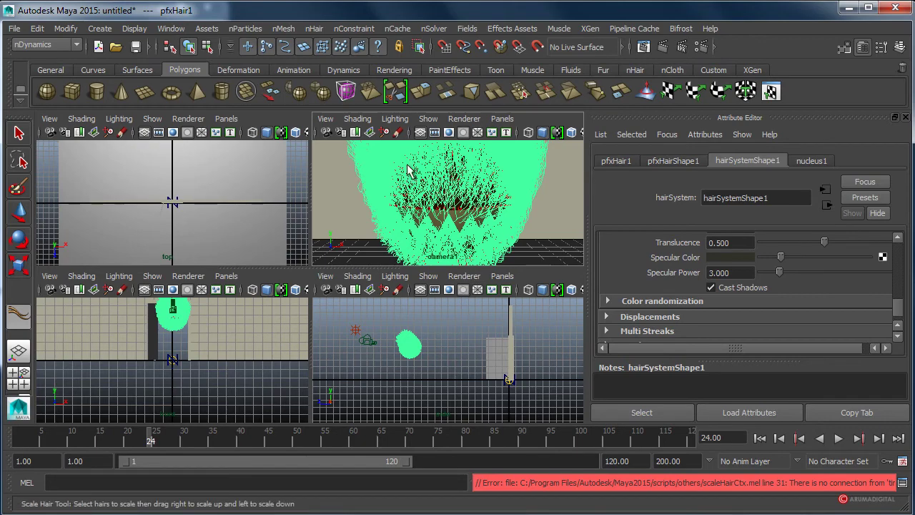
# Look through the persp camera in a maximized view of the hairy sphere
pyautogui.click(502, 119)
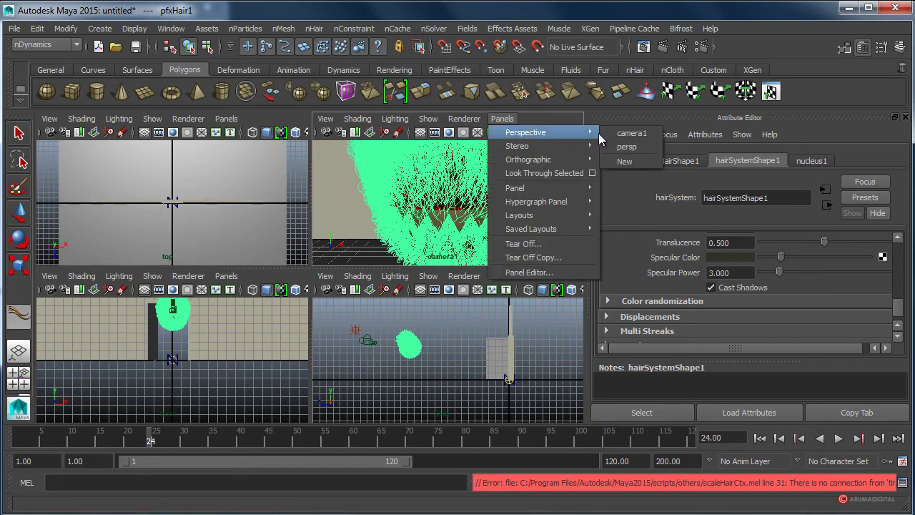
pyautogui.click(616, 134)
pyautogui.press('space')
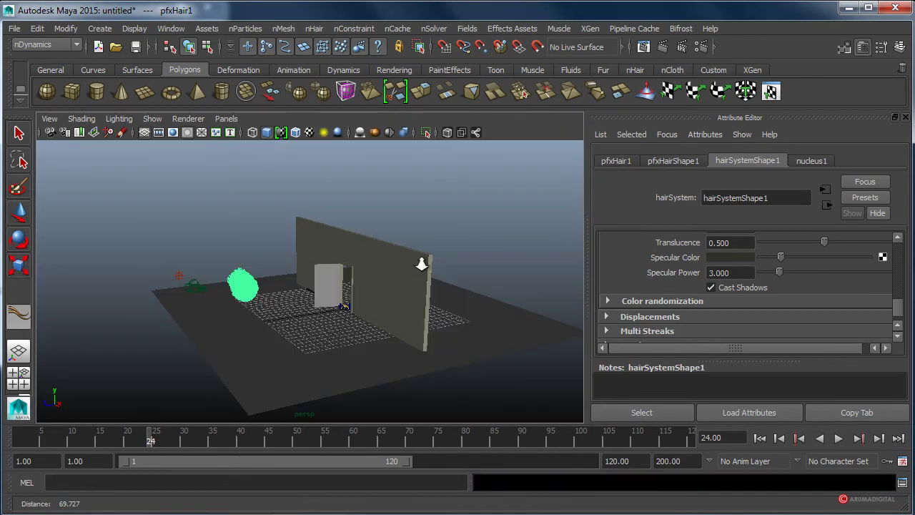
pyautogui.moveTo(419, 262)
pyautogui.keyDown('alt'); pyautogui.mouseDown()
pyautogui.moveTo(551, 251)
pyautogui.moveTo(353, 265)
pyautogui.mouseUp(); pyautogui.keyUp('alt')
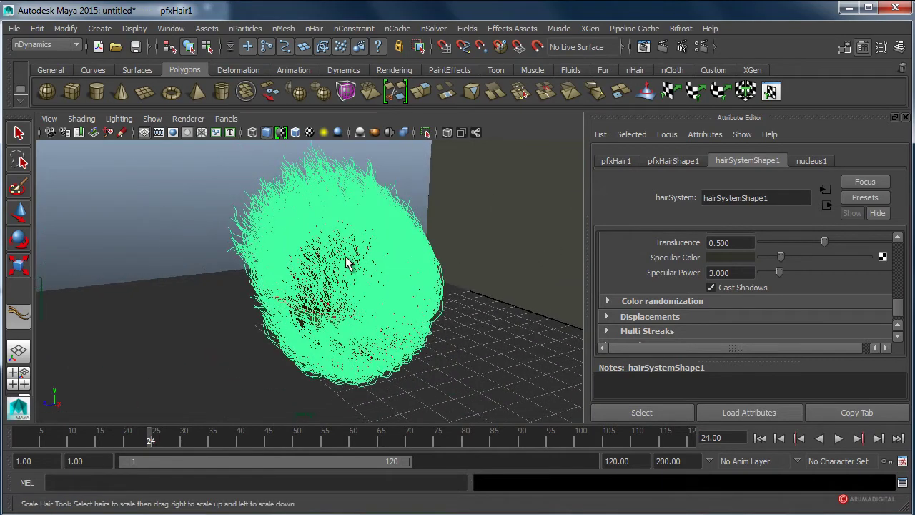
# Rewind to frame 1 and shorten the hair further with the Scale Hair Tool
pyautogui.click(760, 438)
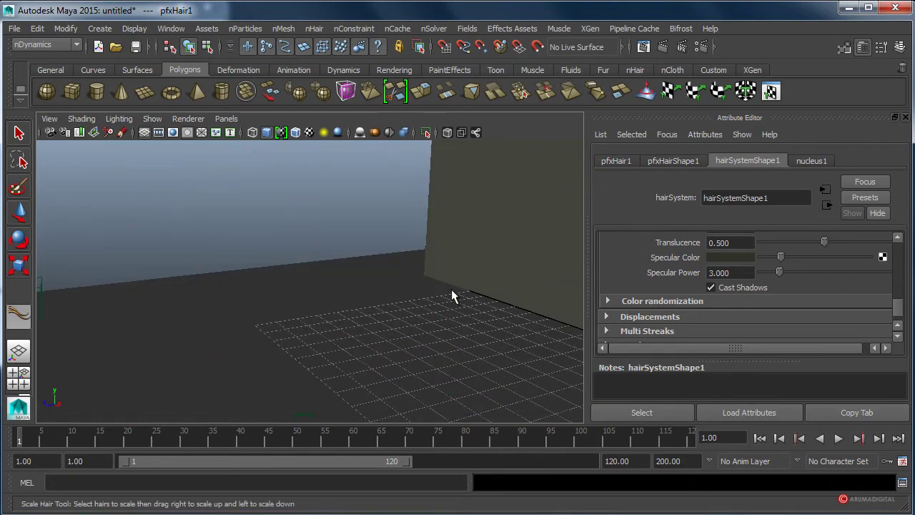
pyautogui.press('space')
pyautogui.press('space')
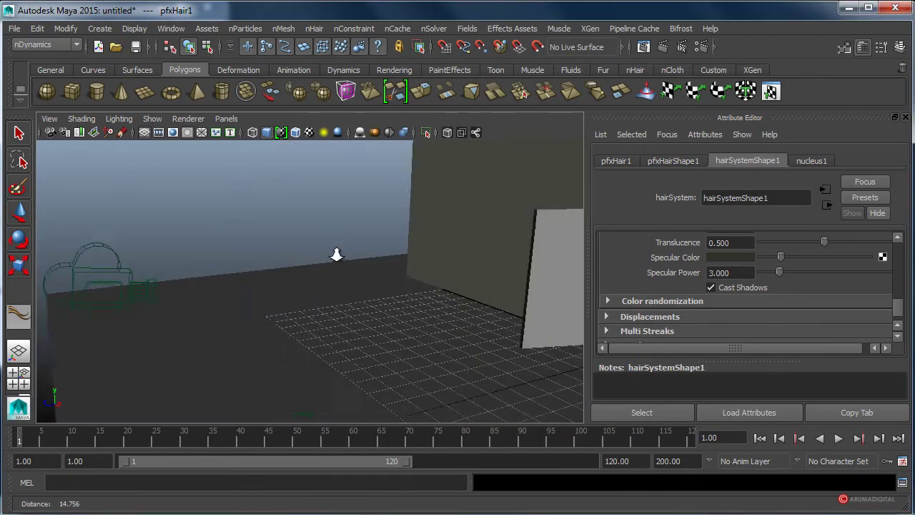
pyautogui.keyDown('alt'); pyautogui.moveTo(339, 253); pyautogui.dragTo(73, 296); pyautogui.keyUp('alt')
pyautogui.keyDown('alt'); pyautogui.moveTo(74, 296); pyautogui.dragTo(359, 301, button='middle'); pyautogui.keyUp('alt')
pyautogui.keyDown('alt'); pyautogui.moveTo(359, 301); pyautogui.dragTo(183, 307); pyautogui.keyUp('alt')
pyautogui.keyDown('alt'); pyautogui.moveTo(184, 307); pyautogui.dragTo(507, 316, button='right'); pyautogui.keyUp('alt')
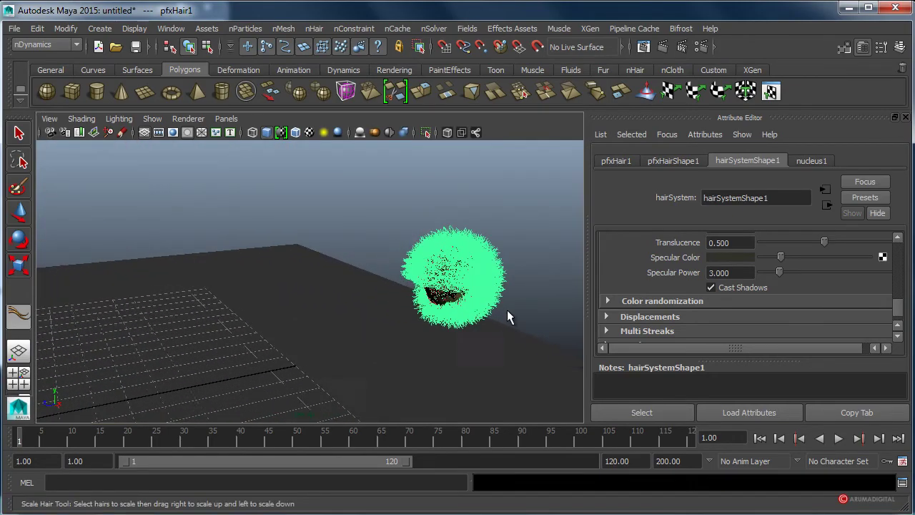
pyautogui.keyDown('alt'); pyautogui.moveTo(507, 316); pyautogui.dragTo(303, 321); pyautogui.keyUp('alt')
pyautogui.keyDown('alt'); pyautogui.moveTo(303, 321); pyautogui.dragTo(556, 300, button='right'); pyautogui.keyUp('alt')
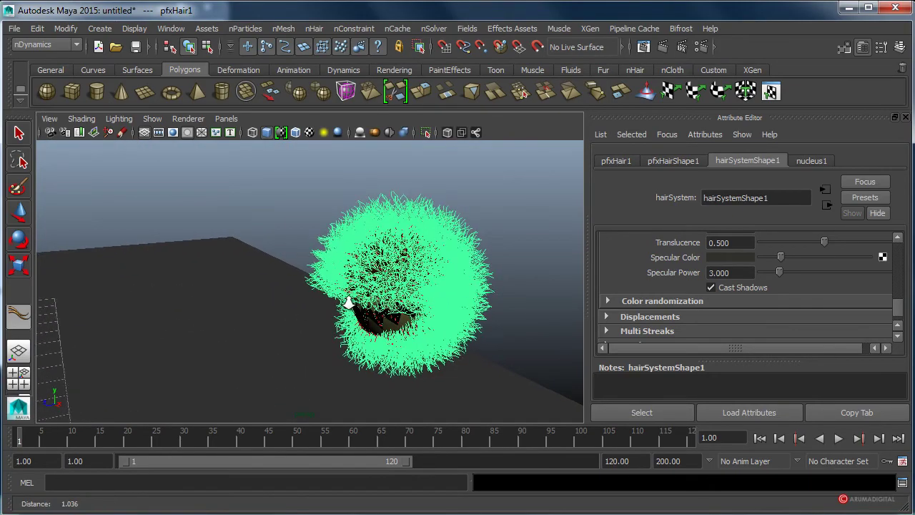
pyautogui.keyDown('alt'); pyautogui.moveTo(556, 301); pyautogui.dragTo(557, 296, button='middle'); pyautogui.keyUp('alt')
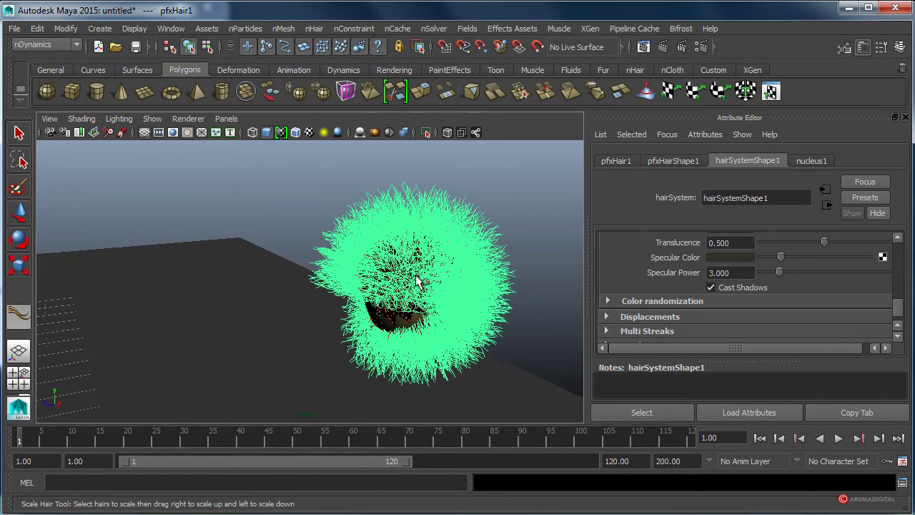
pyautogui.moveTo(429, 279); pyautogui.dragTo(340, 288)
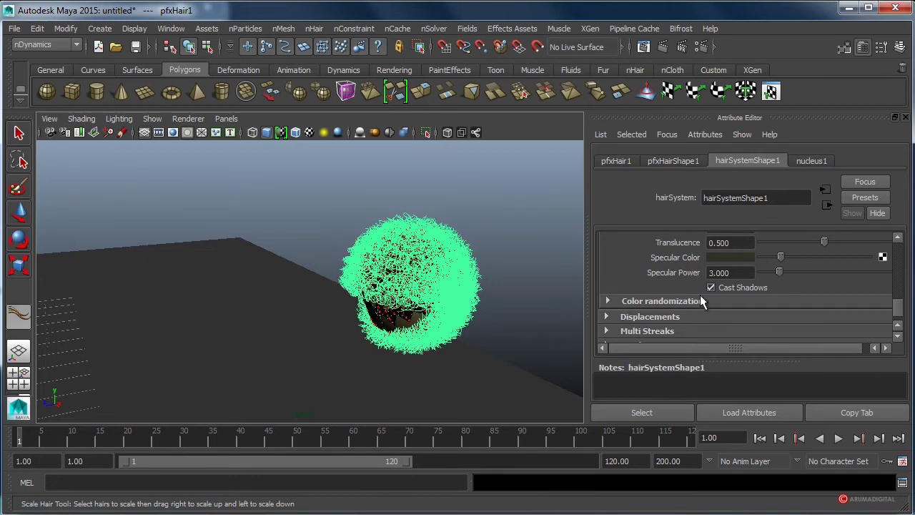
# Switch the perspective pane to camera1 and maximize it, framing the hair ball in the doorway
pyautogui.scroll(-3, 683, 305)
pyautogui.scroll(5, 660, 319)
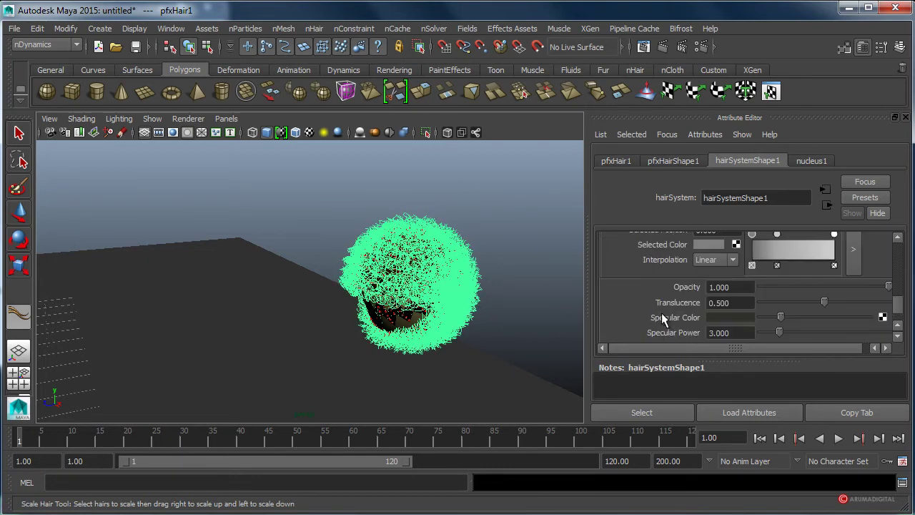
pyautogui.scroll(4, 661, 319)
pyautogui.scroll(4, 661, 318)
pyautogui.scroll(-2, 661, 318)
pyautogui.scroll(3, 662, 312)
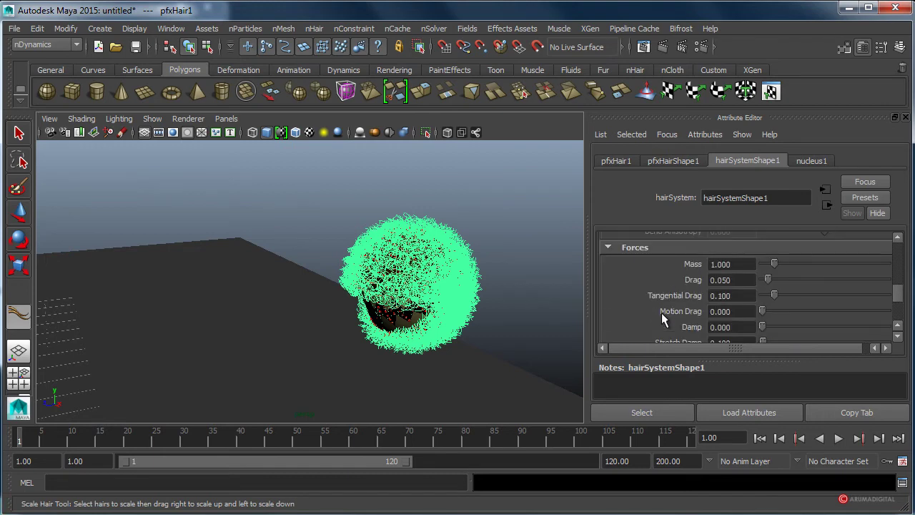
pyautogui.scroll(3, 661, 313)
pyautogui.scroll(2, 662, 312)
pyautogui.scroll(-1, 662, 313)
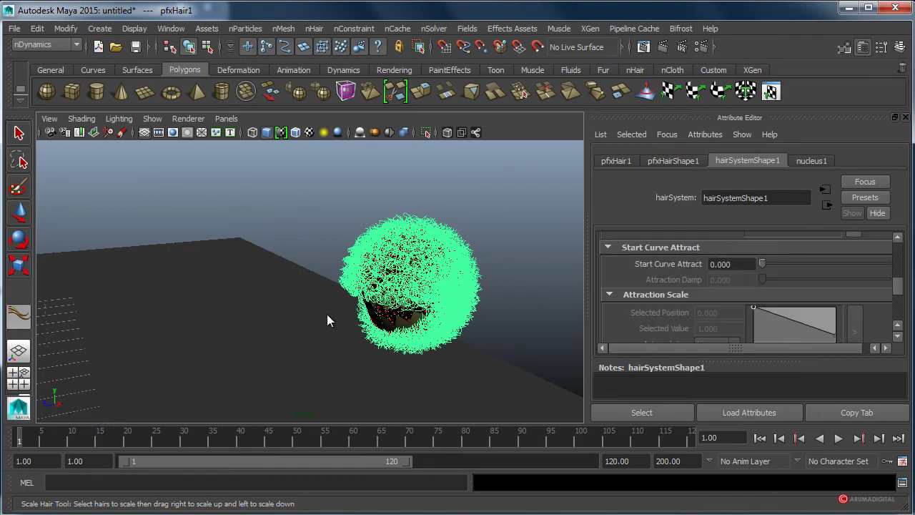
pyautogui.press('space')
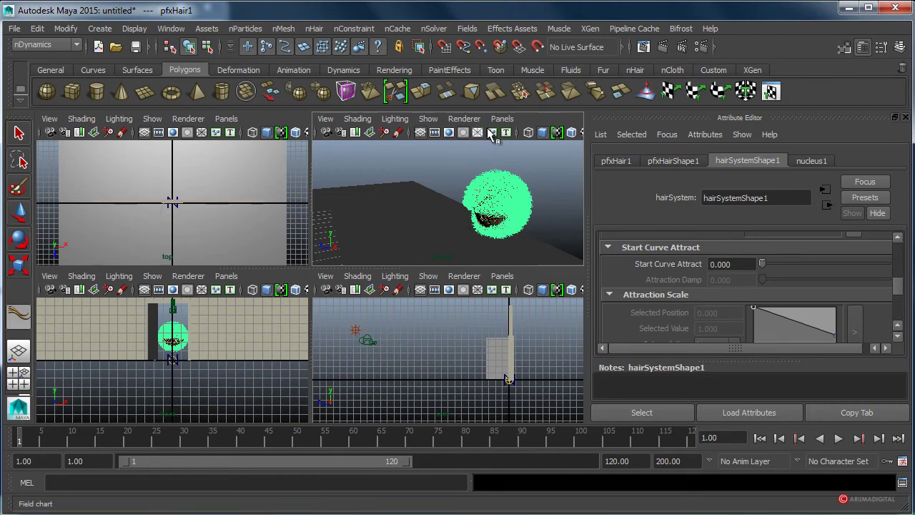
pyautogui.click(501, 120)
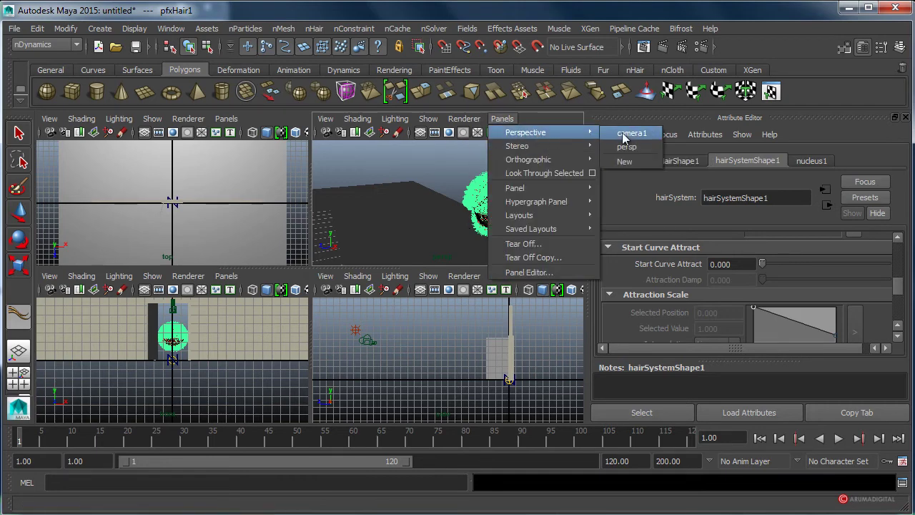
pyautogui.click(626, 146)
pyautogui.press('space')
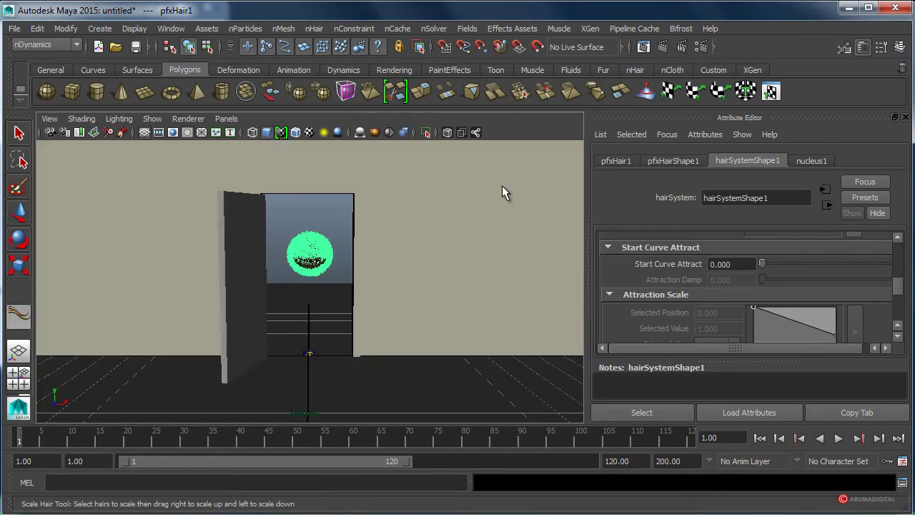
# In Render Settings, set the output image format to JPEG
pyautogui.click(171, 28)
pyautogui.moveTo(202, 63)
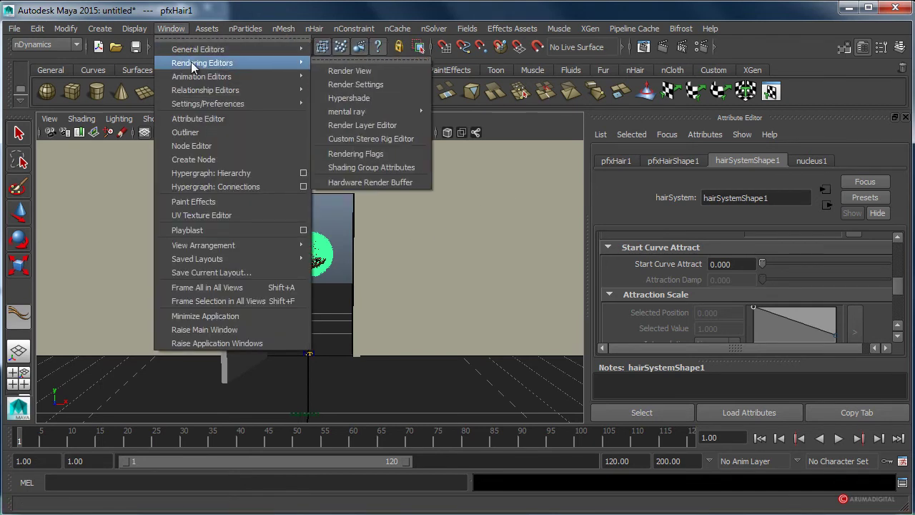
pyautogui.click(373, 84)
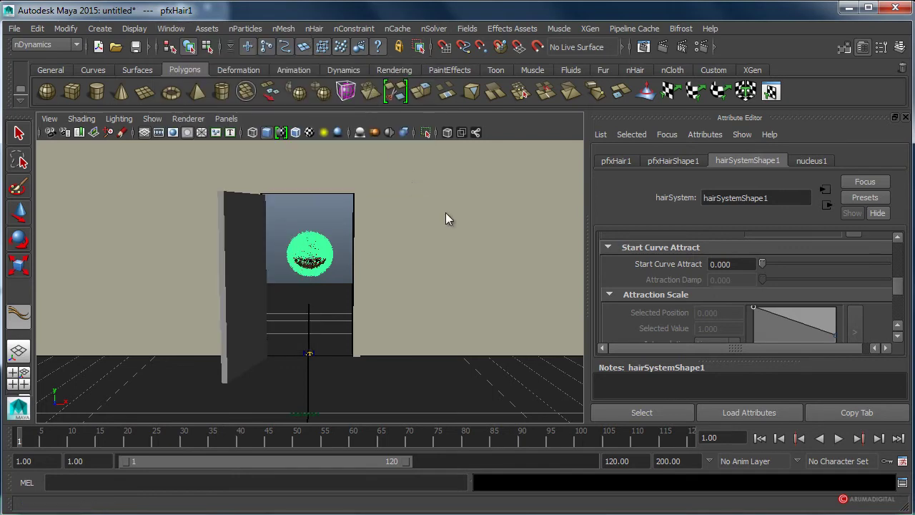
pyautogui.moveTo(204, 38); pyautogui.dragTo(282, 17)
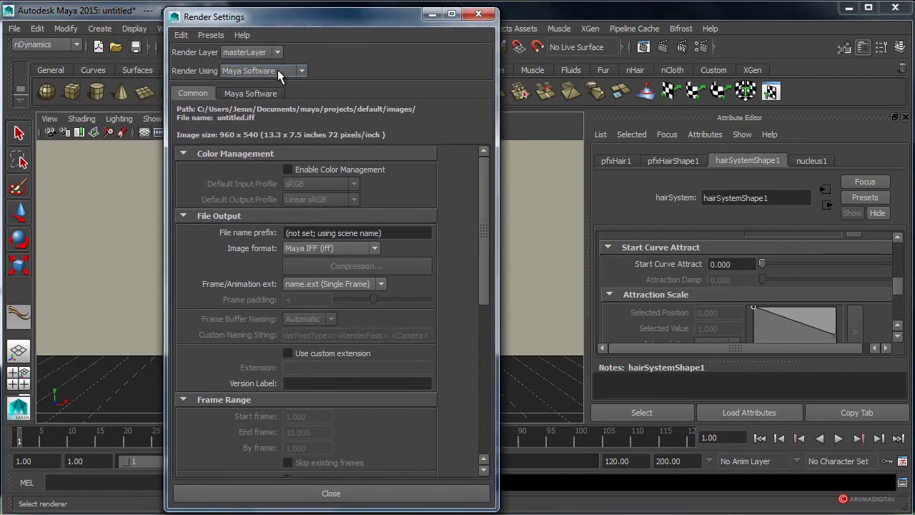
pyautogui.scroll(-4, 437, 374)
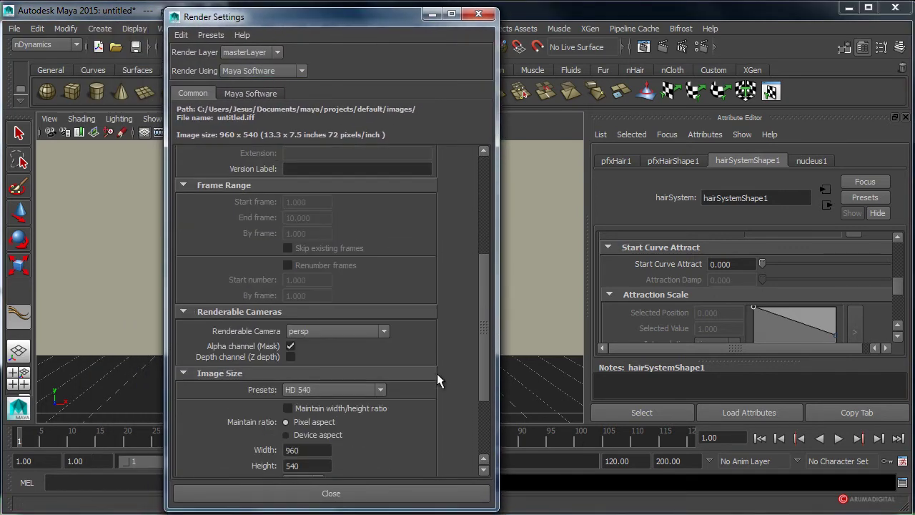
pyautogui.scroll(-2, 435, 373)
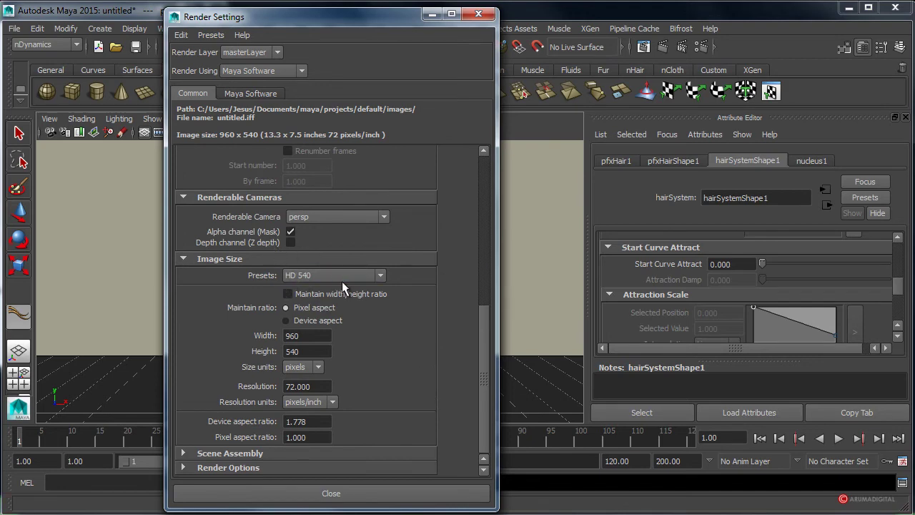
pyautogui.scroll(4, 355, 283)
pyautogui.scroll(2, 355, 284)
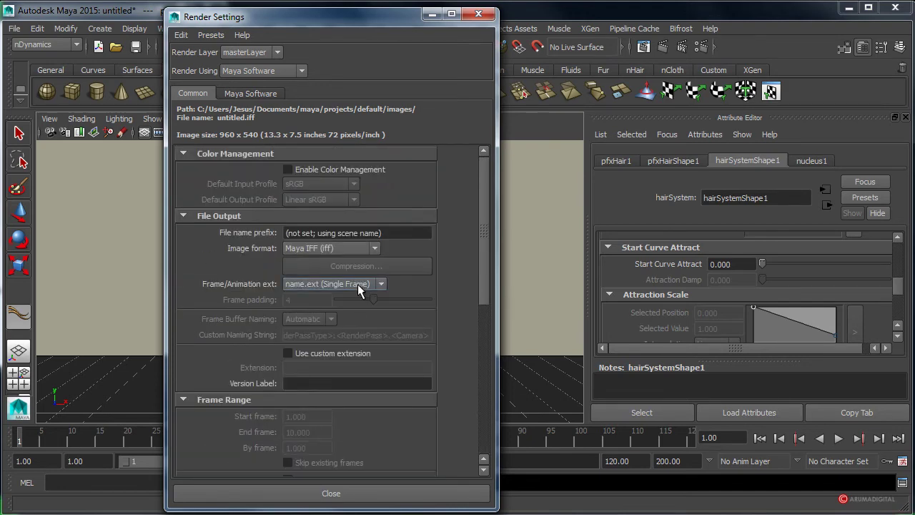
pyautogui.click(324, 248)
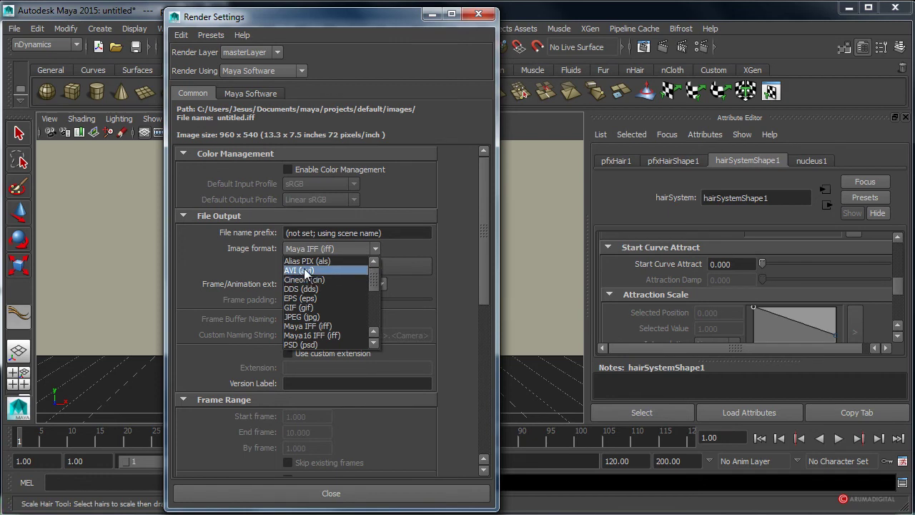
pyautogui.moveTo(380, 276)
pyautogui.mouseDown()
pyautogui.moveTo(376, 307)
pyautogui.moveTo(379, 266)
pyautogui.moveTo(378, 283)
pyautogui.mouseUp()
pyautogui.click(323, 298)
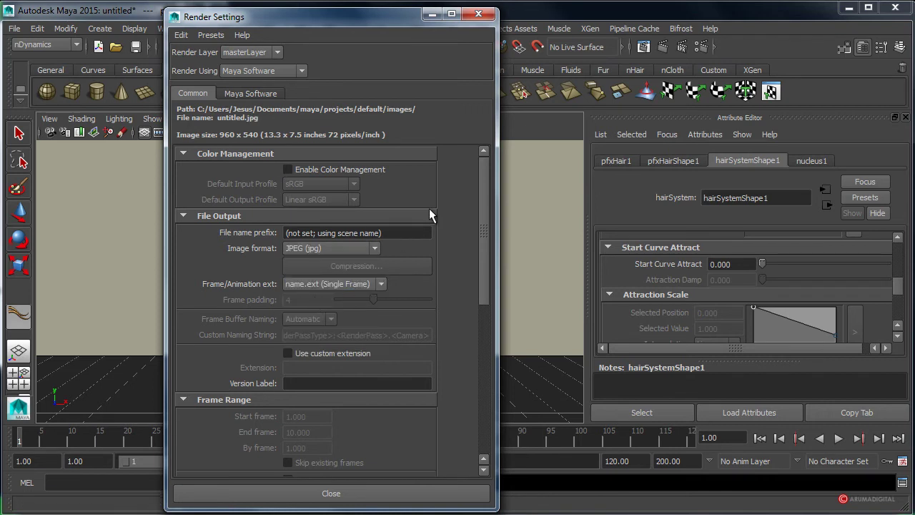
# Number output files as name#.ext with frame padding 4
pyautogui.moveTo(487, 205)
pyautogui.mouseDown()
pyautogui.moveTo(490, 236)
pyautogui.moveTo(490, 204)
pyautogui.moveTo(366, 227)
pyautogui.mouseUp()
pyautogui.click(325, 284)
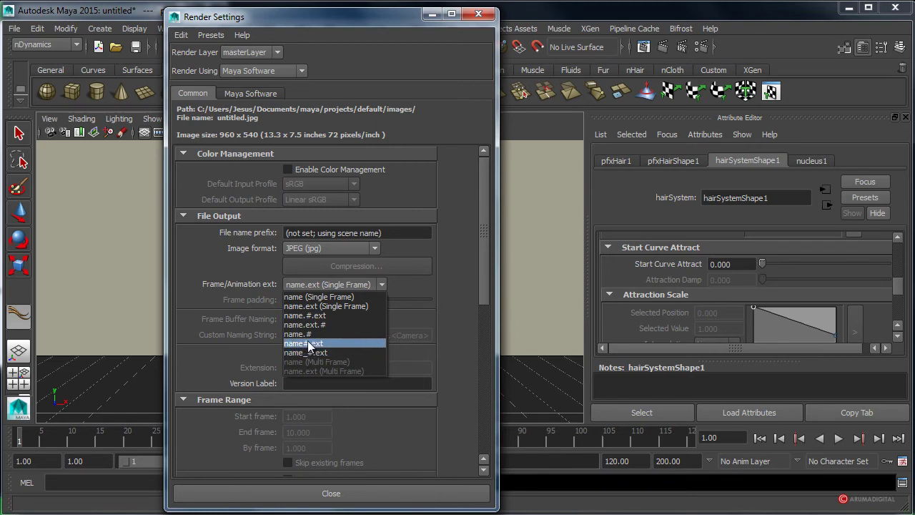
pyautogui.click(315, 344)
pyautogui.doubleClick(302, 301)
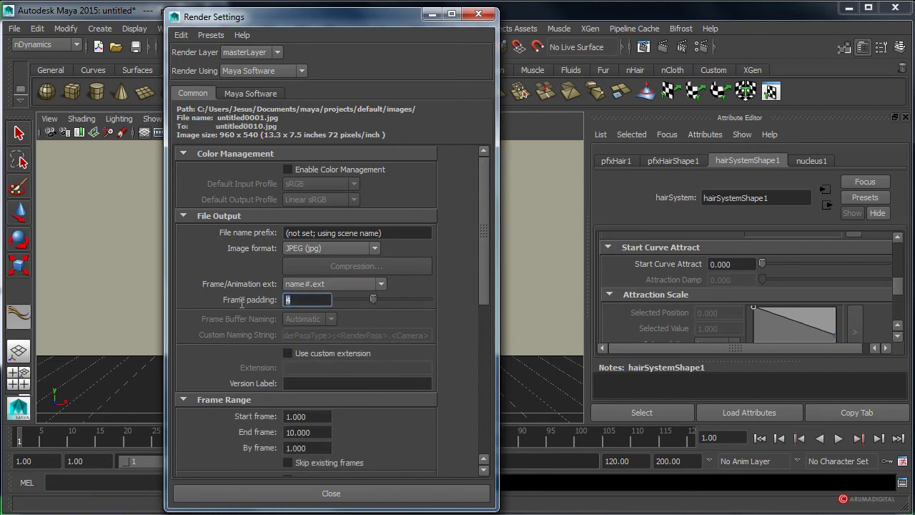
pyautogui.scroll(-1, 360, 326)
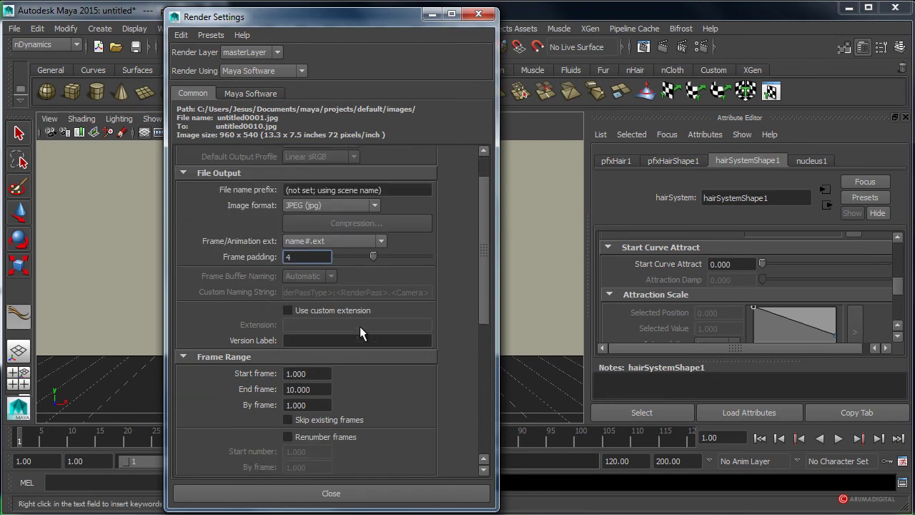
pyautogui.scroll(-1, 338, 340)
pyautogui.scroll(-1, 336, 352)
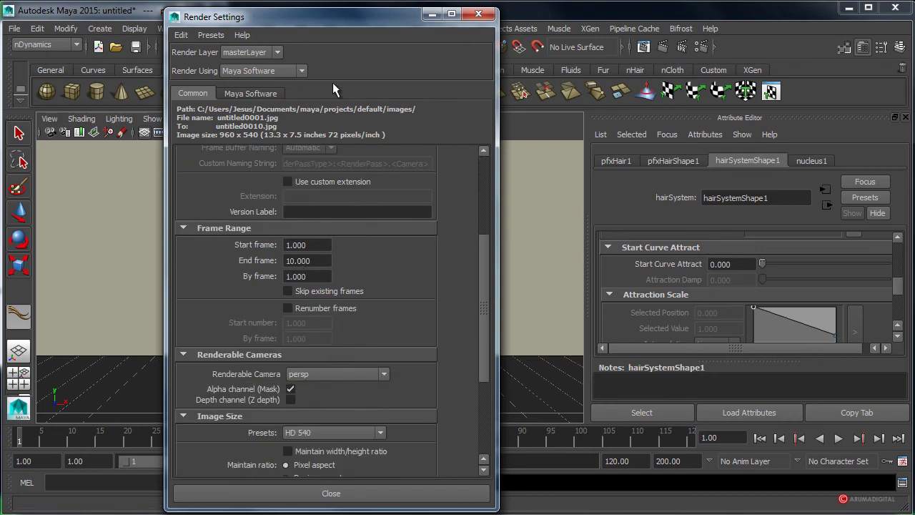
pyautogui.moveTo(289, 18)
pyautogui.mouseDown()
pyautogui.moveTo(589, 27)
pyautogui.moveTo(416, 28)
pyautogui.mouseUp()
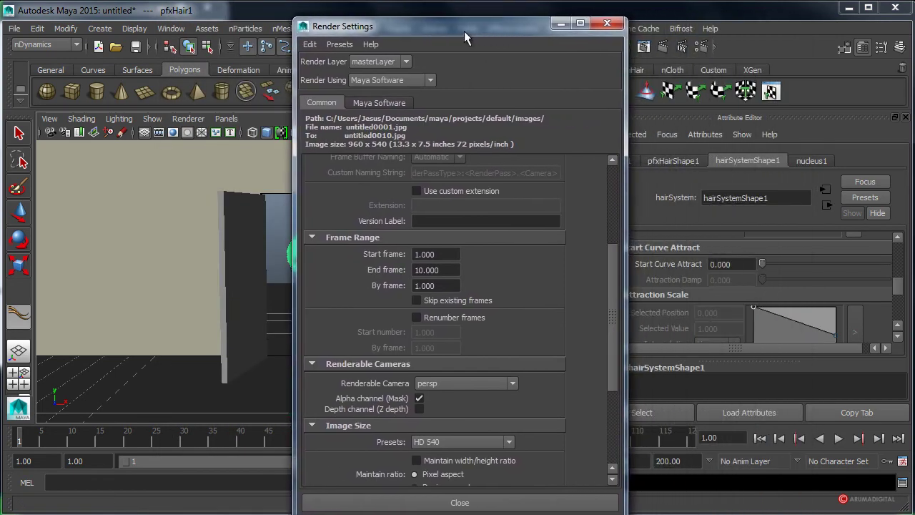
# Set the end frame to 30 and the image size preset to HD 720
pyautogui.doubleClick(451, 270)
pyautogui.write('30')
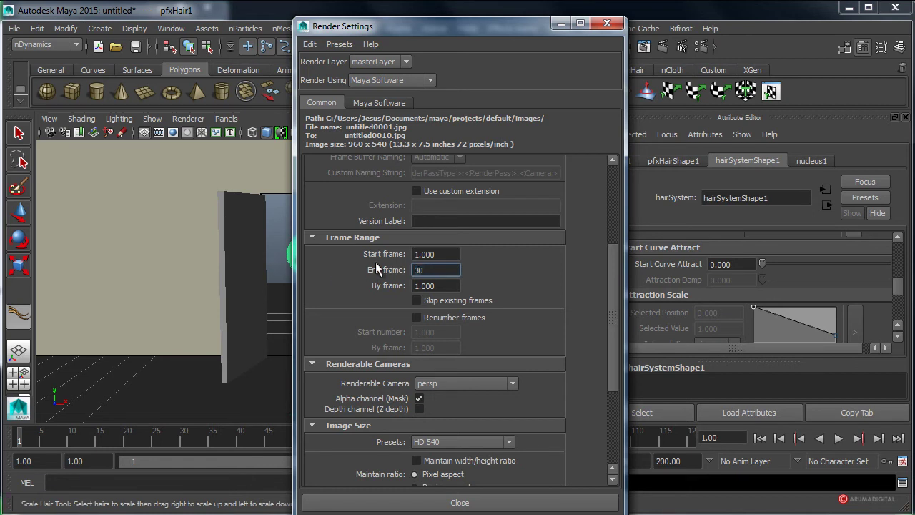
pyautogui.click(456, 257)
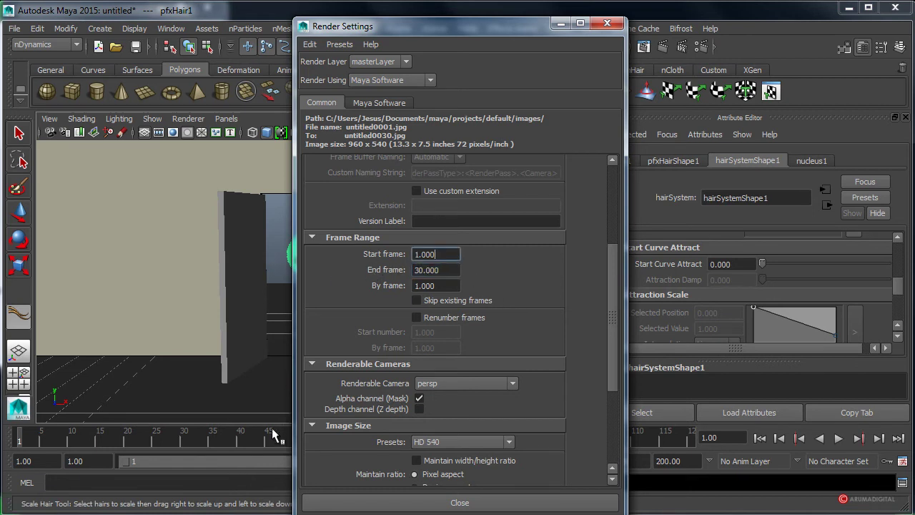
pyautogui.scroll(-3, 381, 383)
pyautogui.click(442, 416)
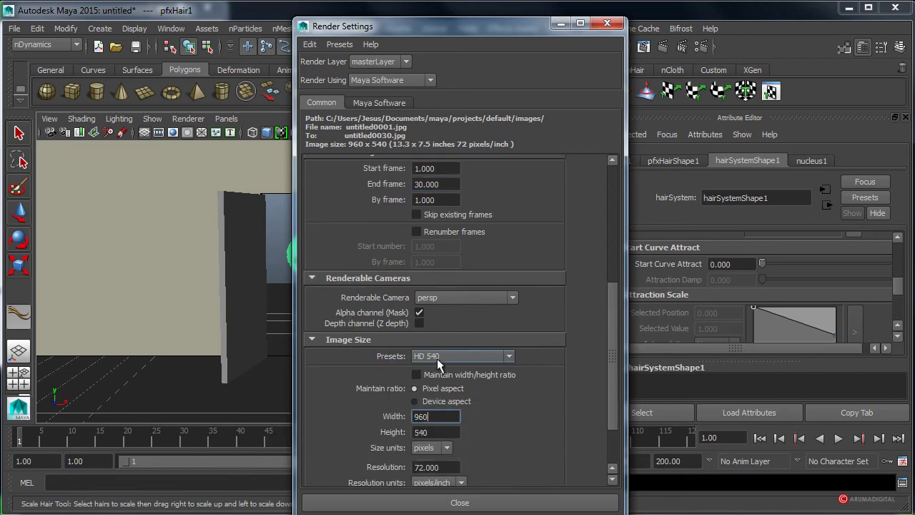
pyautogui.click(441, 357)
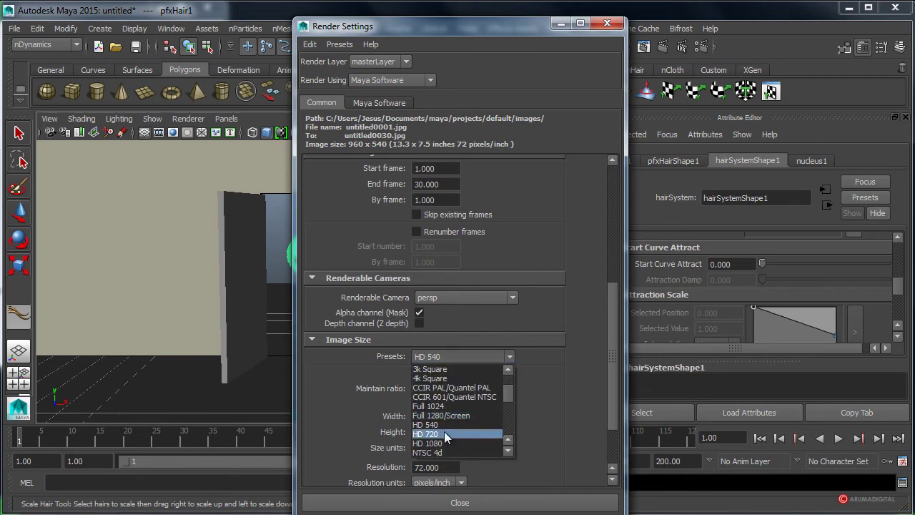
pyautogui.click(444, 433)
# On the Maya Software tab, use 3D motion blur production quality with motion blur on, then close
pyautogui.scroll(4, 472, 293)
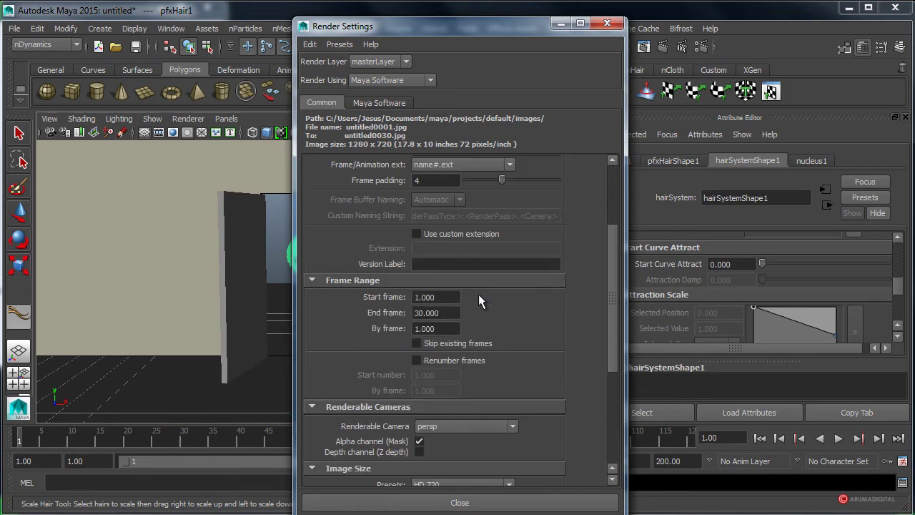
pyautogui.scroll(5, 478, 296)
pyautogui.click(377, 100)
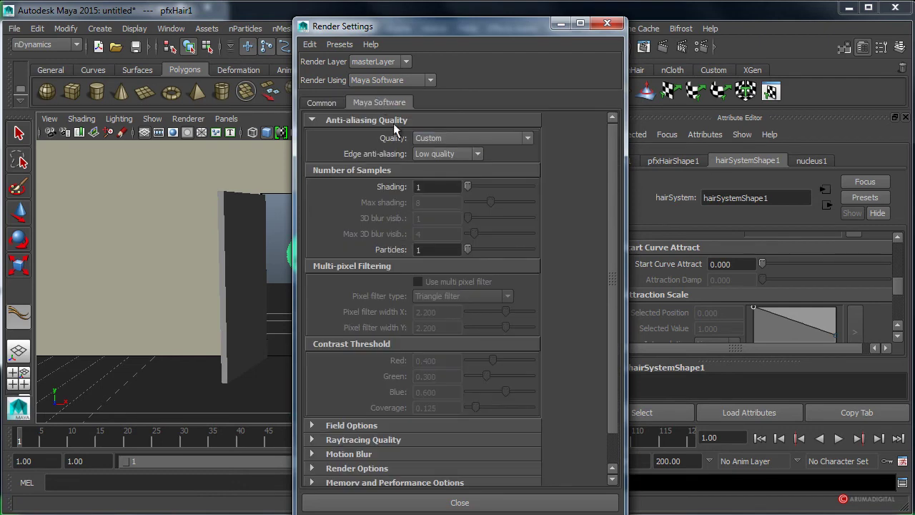
pyautogui.click(451, 138)
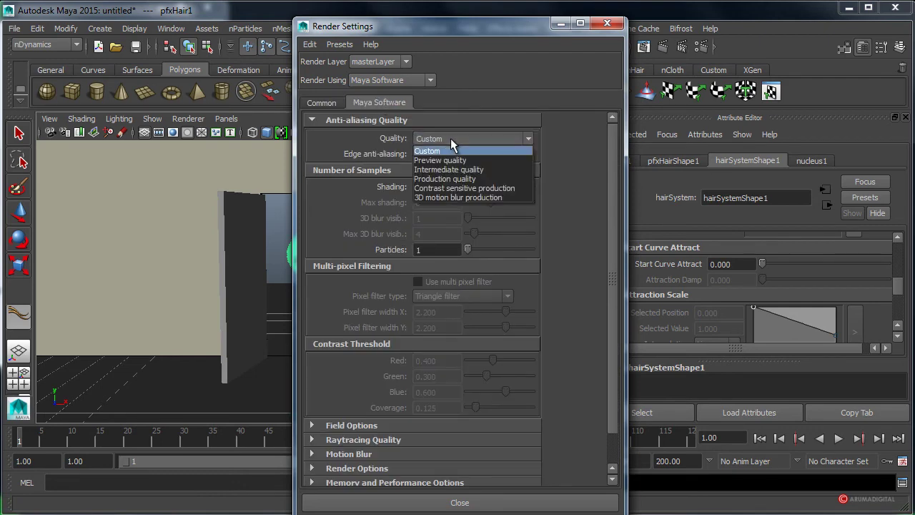
pyautogui.click(446, 199)
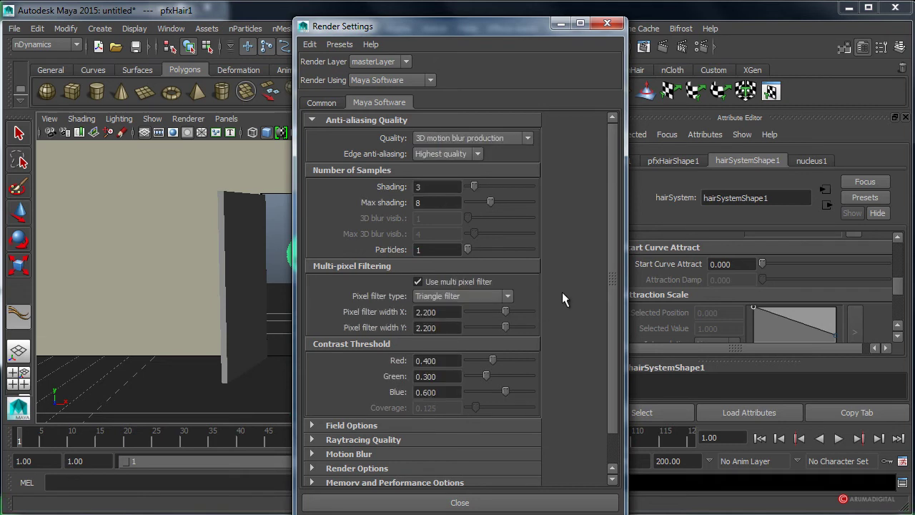
pyautogui.scroll(-1, 564, 293)
pyautogui.click(331, 421)
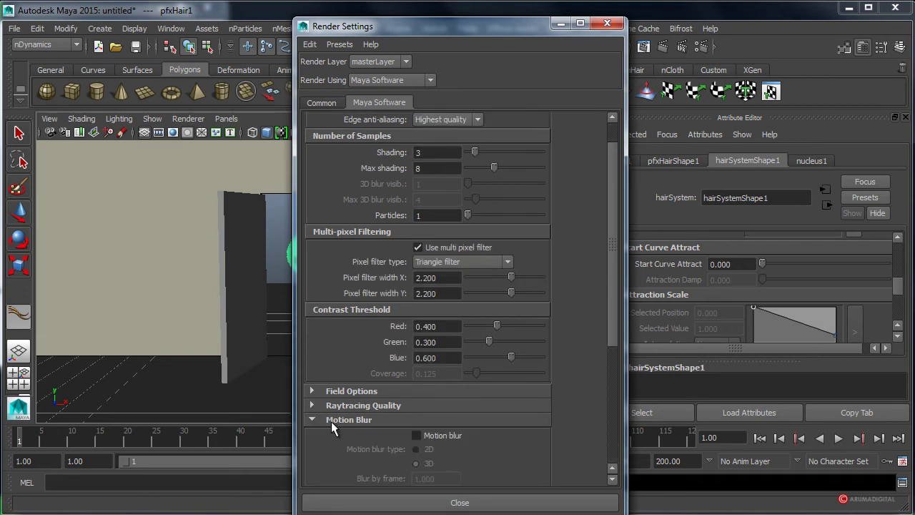
pyautogui.click(432, 436)
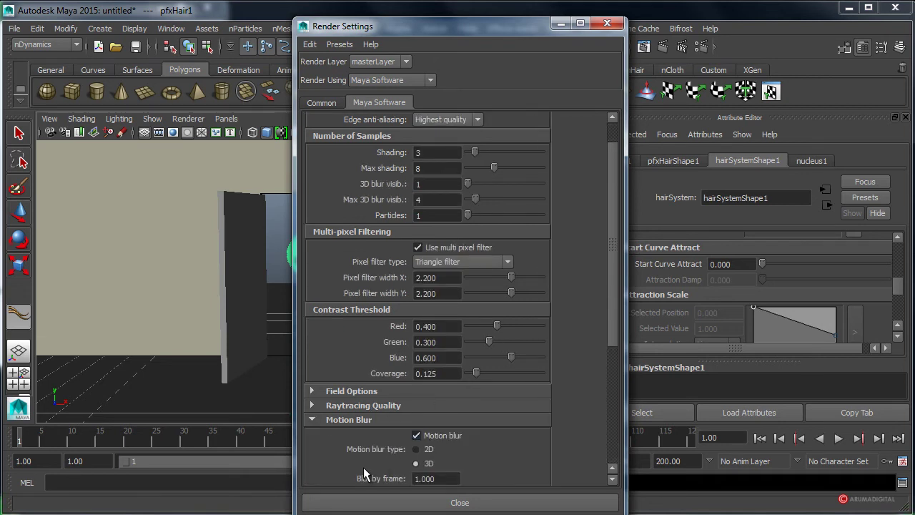
pyautogui.click(607, 23)
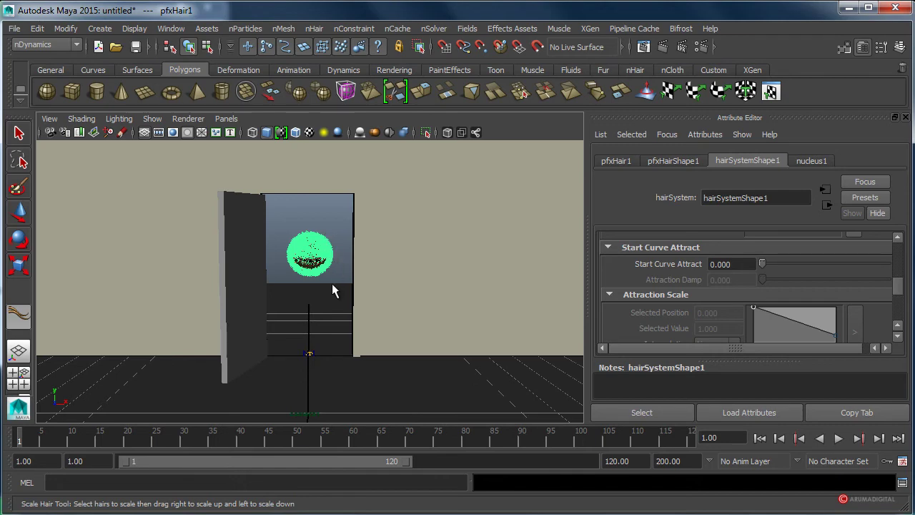
# Show the four-view layout and switch to the Rendering menu set
pyautogui.press('space')
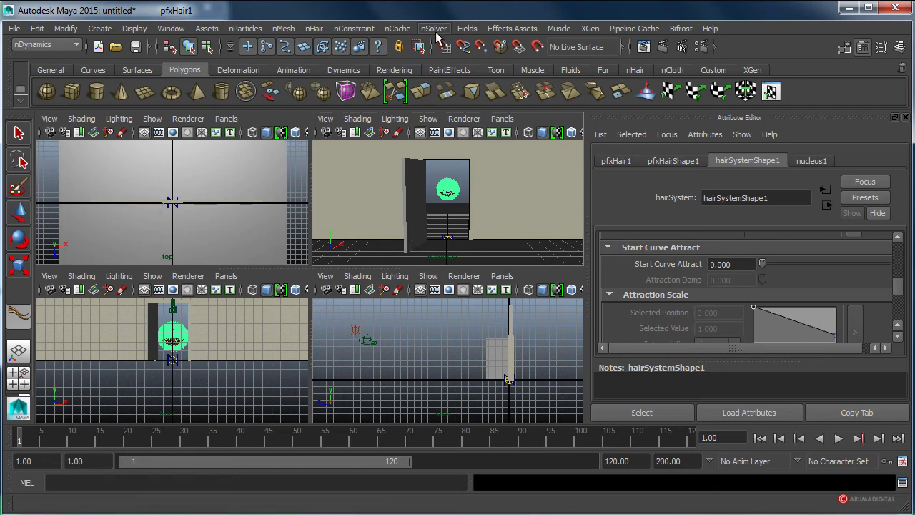
pyautogui.click(56, 45)
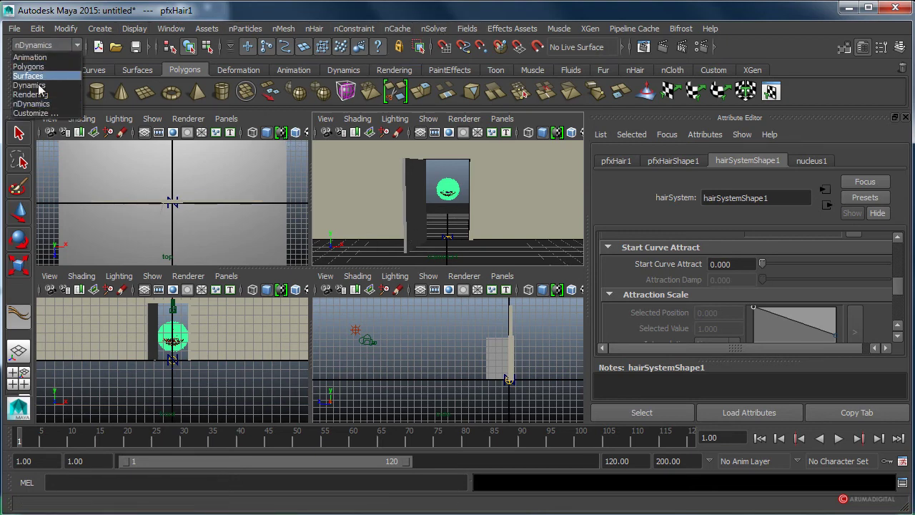
pyautogui.click(36, 91)
# Start a Maya Software batch render of the animation
pyautogui.click(354, 28)
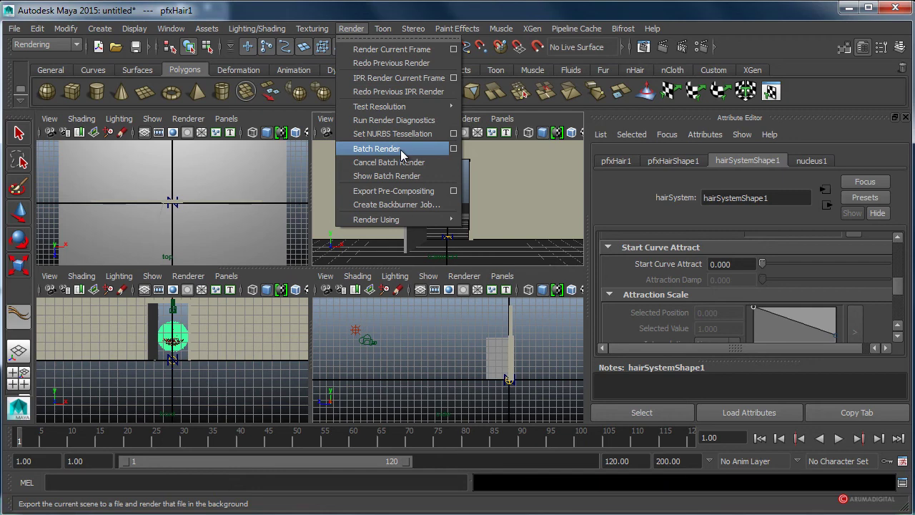
pyautogui.click(401, 149)
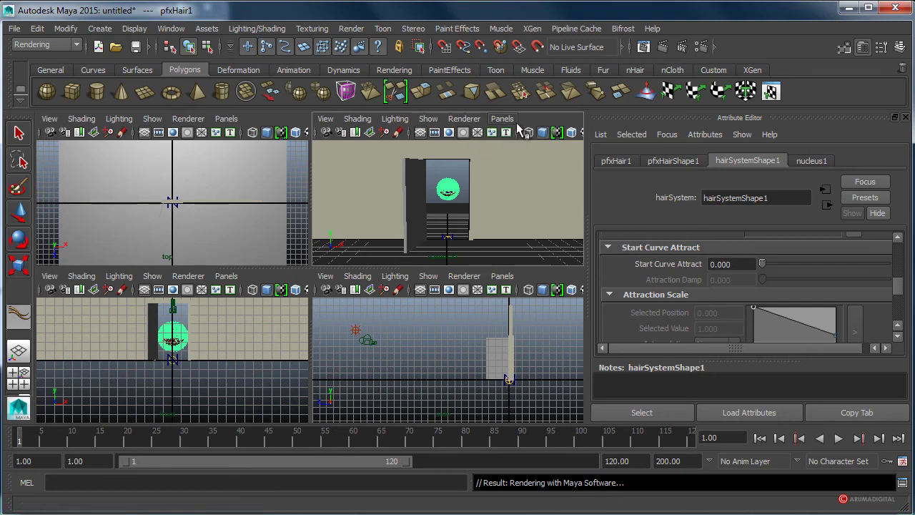
pyautogui.click(171, 29)
pyautogui.moveTo(201, 63)
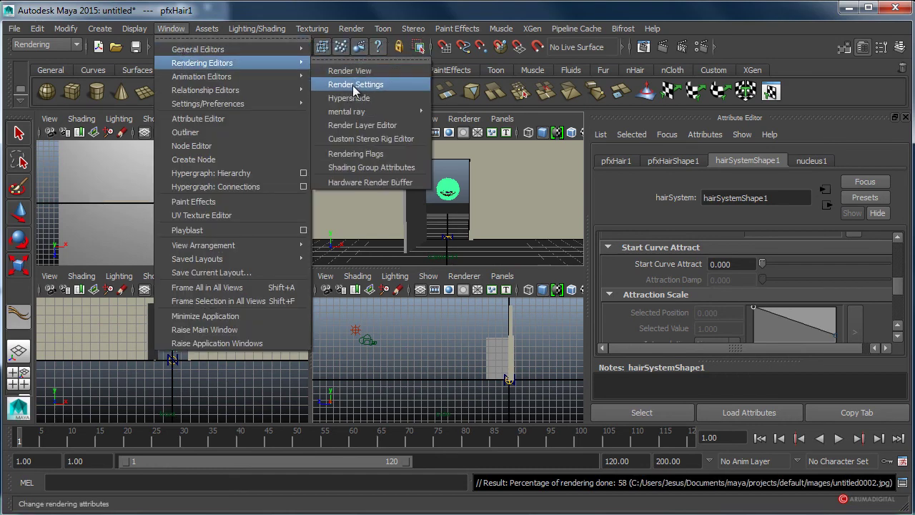
# Check the renderable camera in Common render settings, leaving it as persp
pyautogui.click(362, 84)
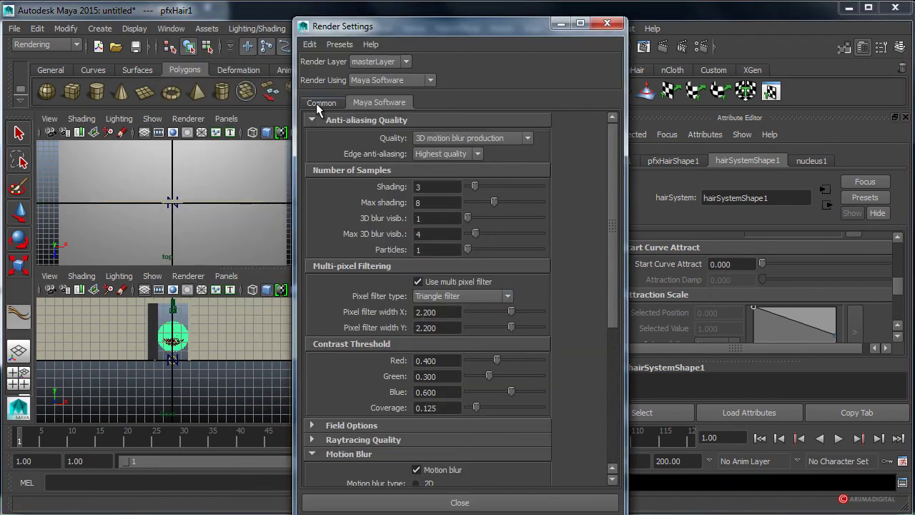
pyautogui.click(320, 102)
pyautogui.scroll(-2, 584, 308)
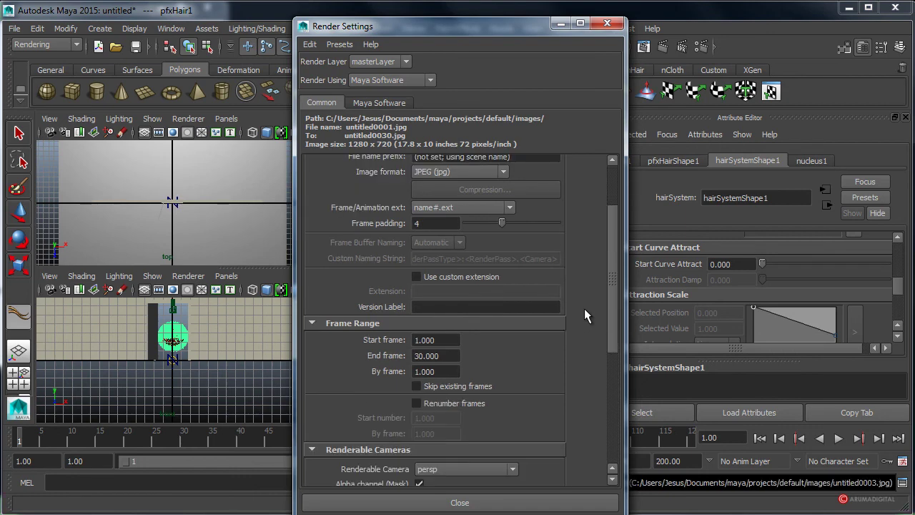
pyautogui.scroll(-1, 584, 308)
pyautogui.scroll(-2, 585, 309)
pyautogui.scroll(-1, 586, 309)
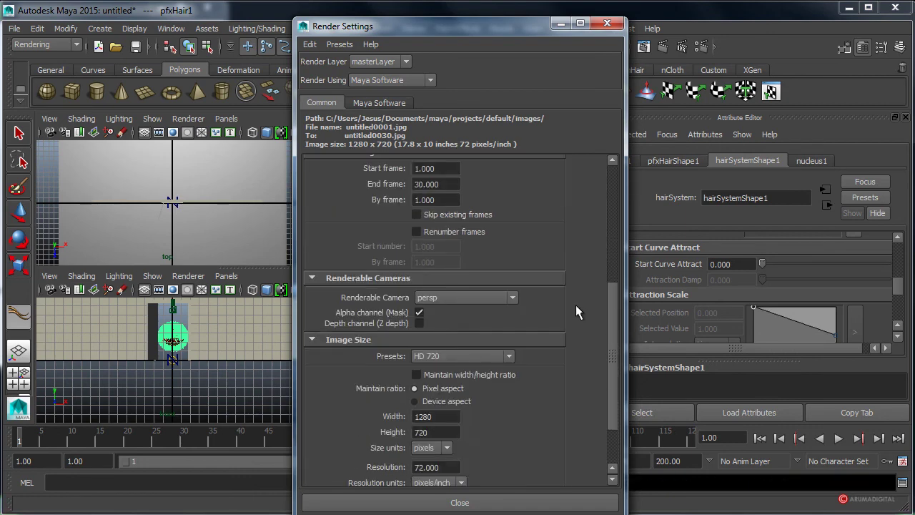
pyautogui.click(455, 299)
pyautogui.click(550, 297)
pyautogui.click(609, 24)
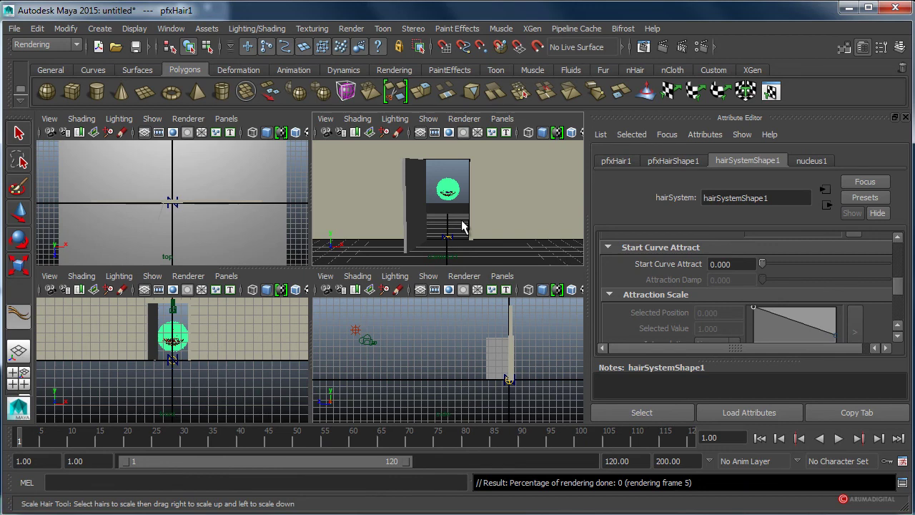
# Cancel the running batch render and confirm the cancellation
pyautogui.click(351, 29)
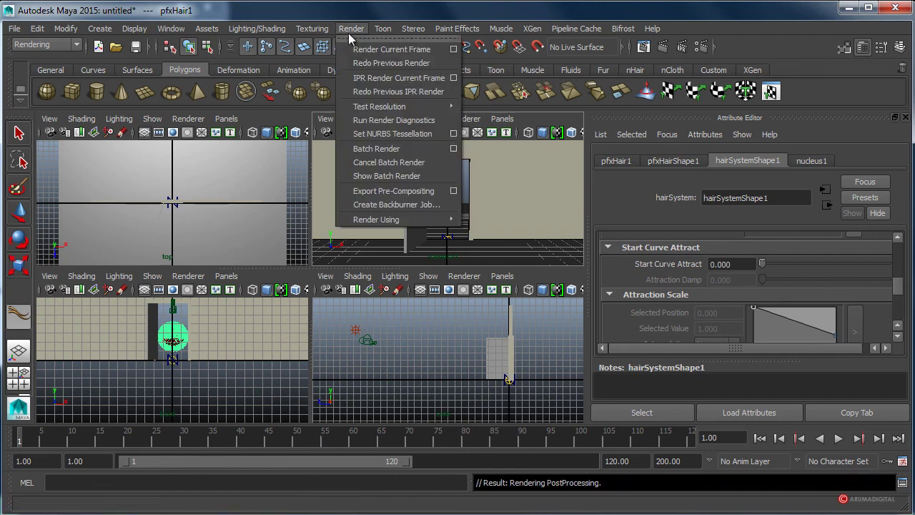
pyautogui.click(378, 163)
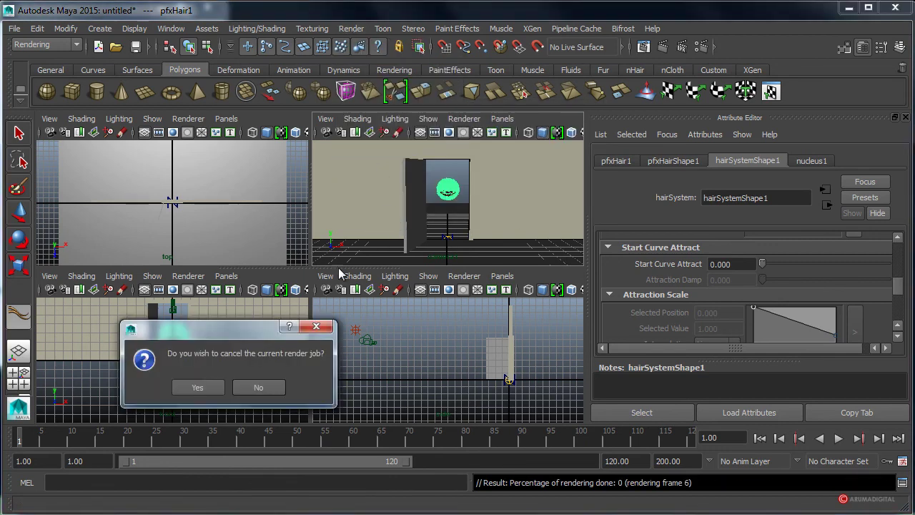
pyautogui.click(197, 387)
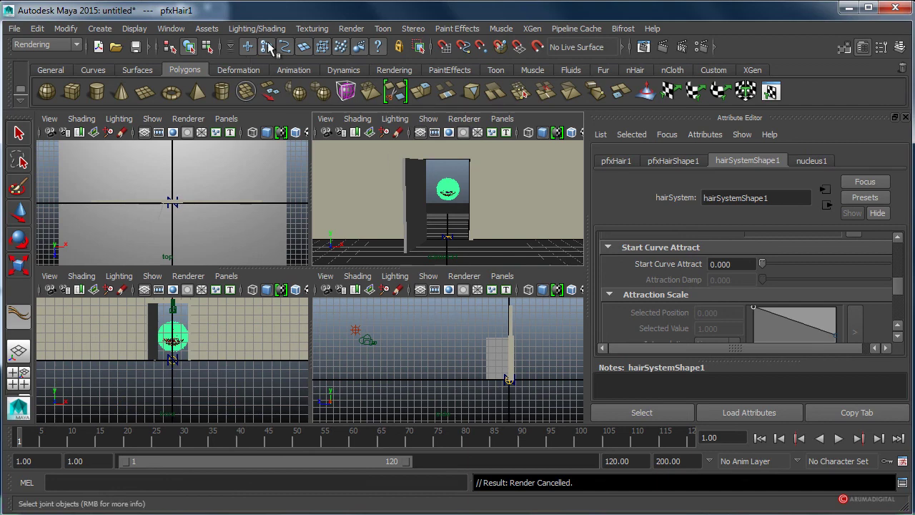
# Set the renderable camera to camera1 and close Render Settings
pyautogui.click(176, 30)
pyautogui.moveTo(201, 63)
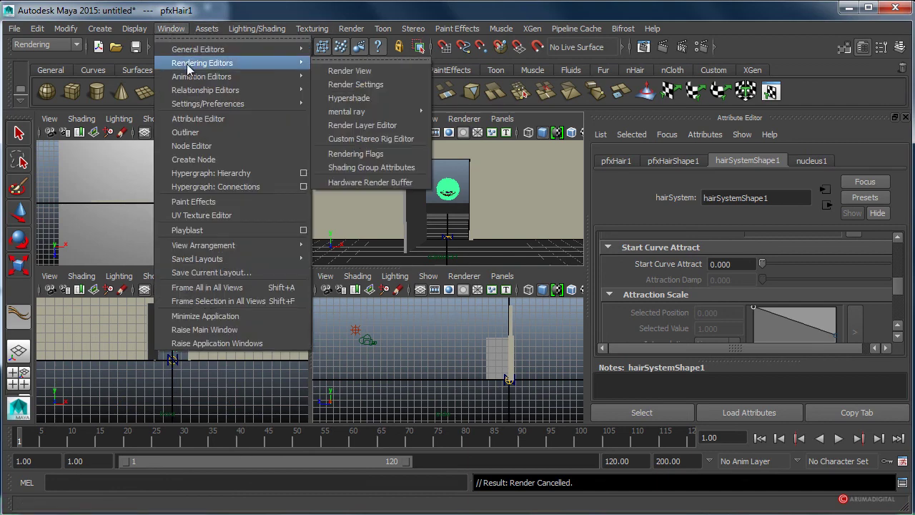
pyautogui.click(358, 84)
pyautogui.click(444, 298)
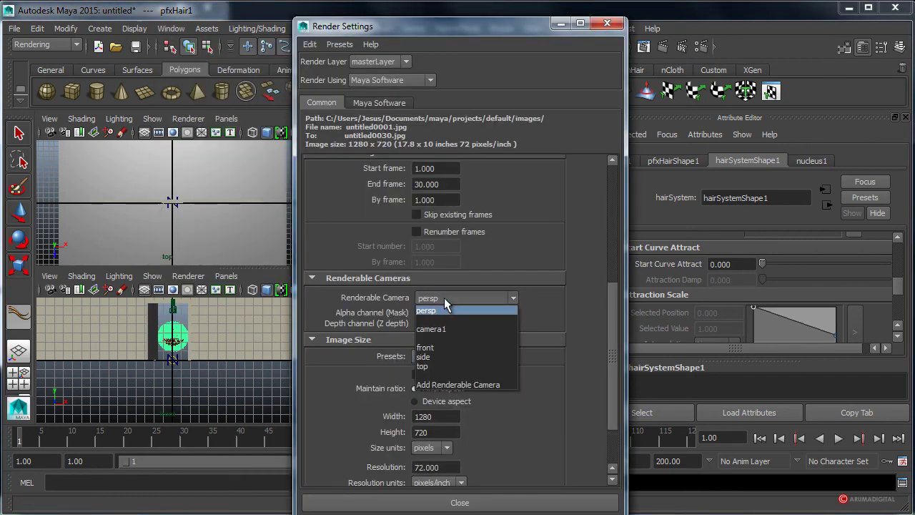
pyautogui.click(439, 329)
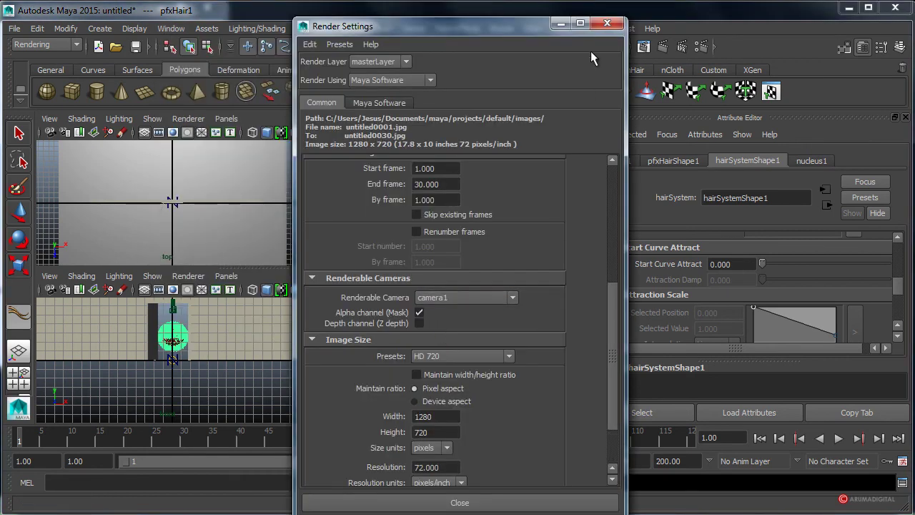
pyautogui.click(608, 27)
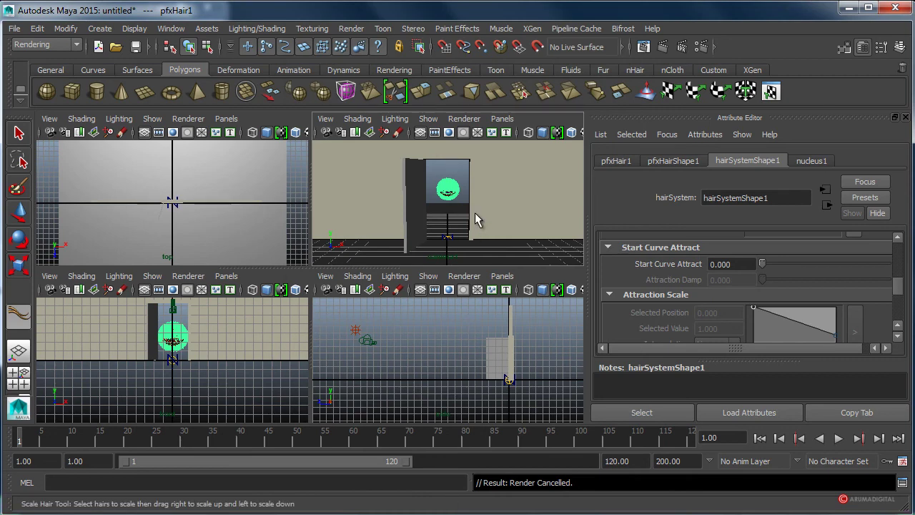